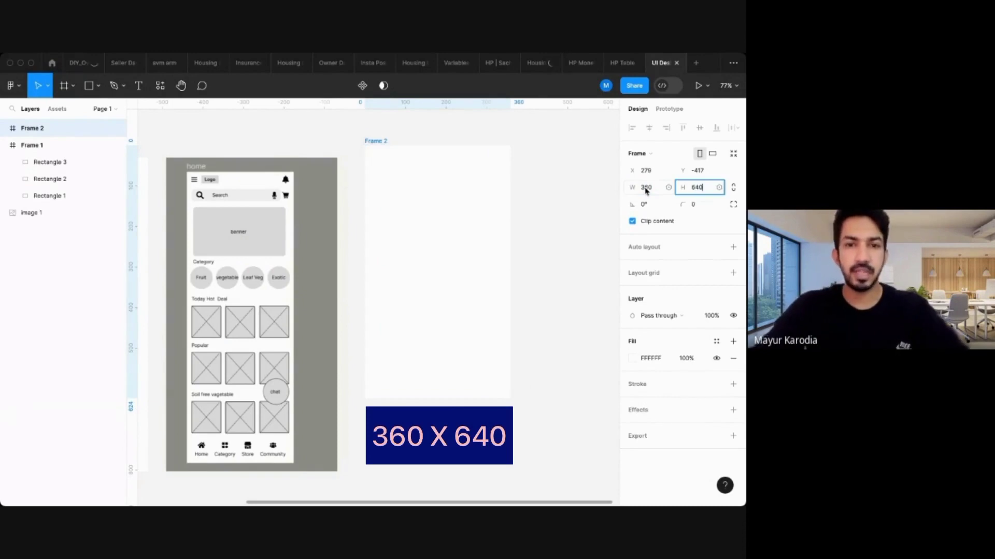
Set the new frame's height to 640 and move it beside the home wireframe image, with their top edges level.
key(Return)
drag(378, 142, 409, 155)
click(365, 140)
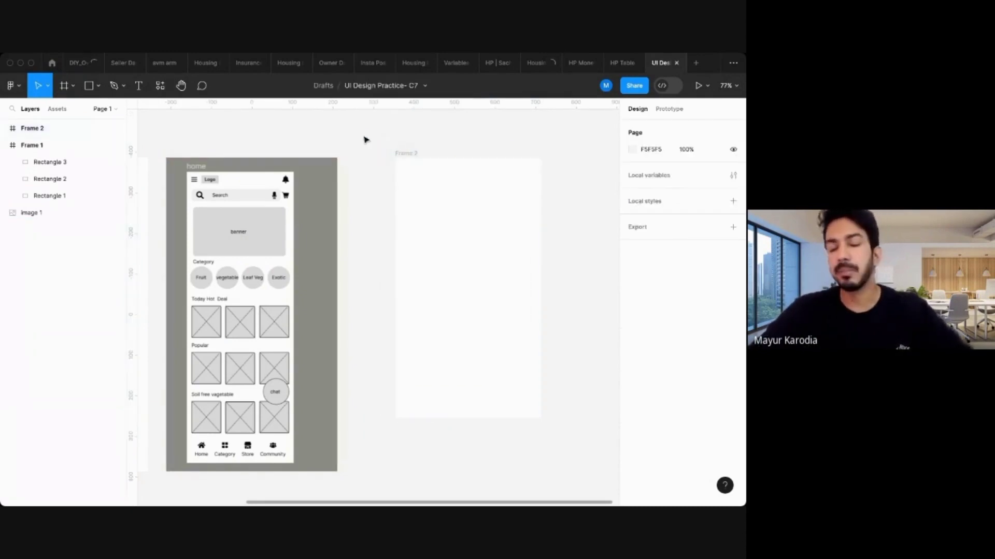
click(413, 154)
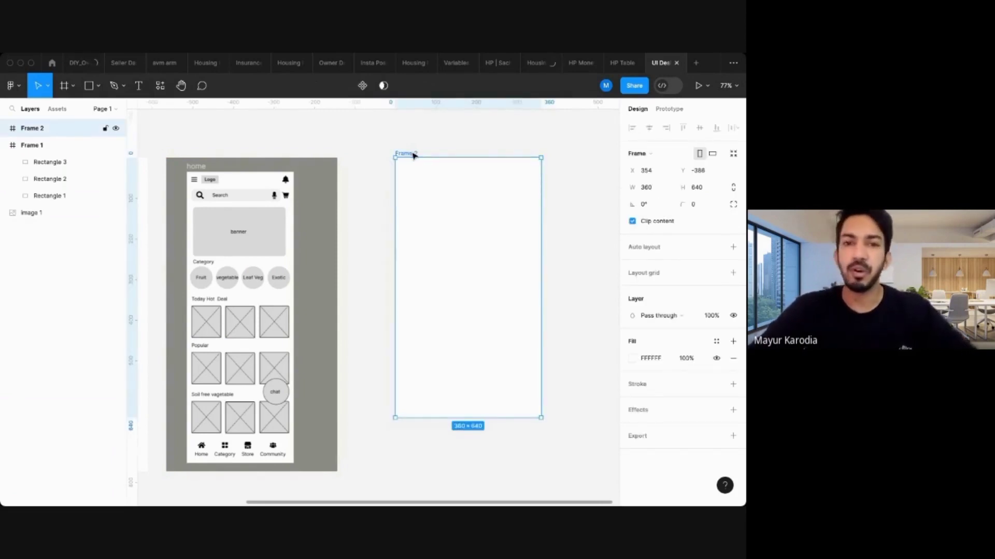
scroll(414, 156, down, 5)
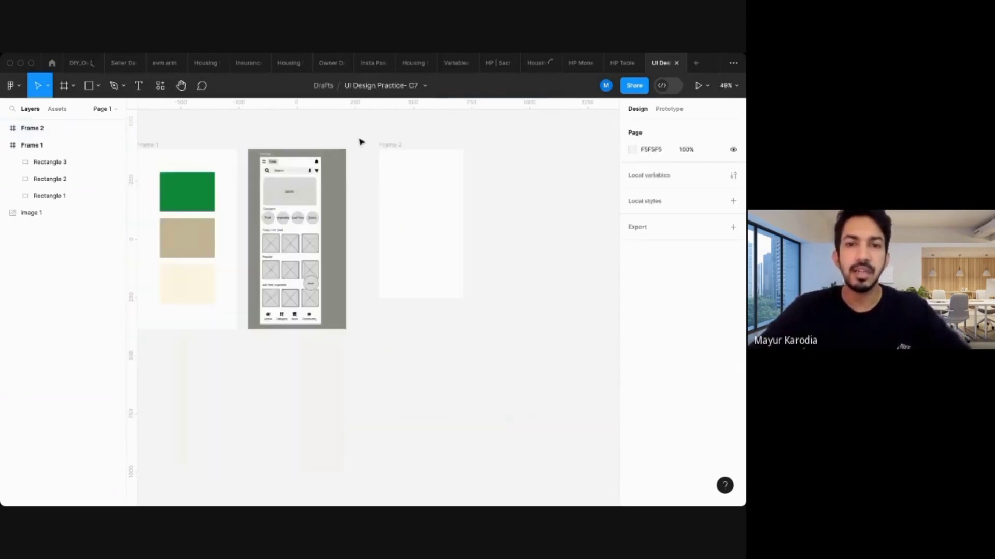
drag(378, 149, 364, 148)
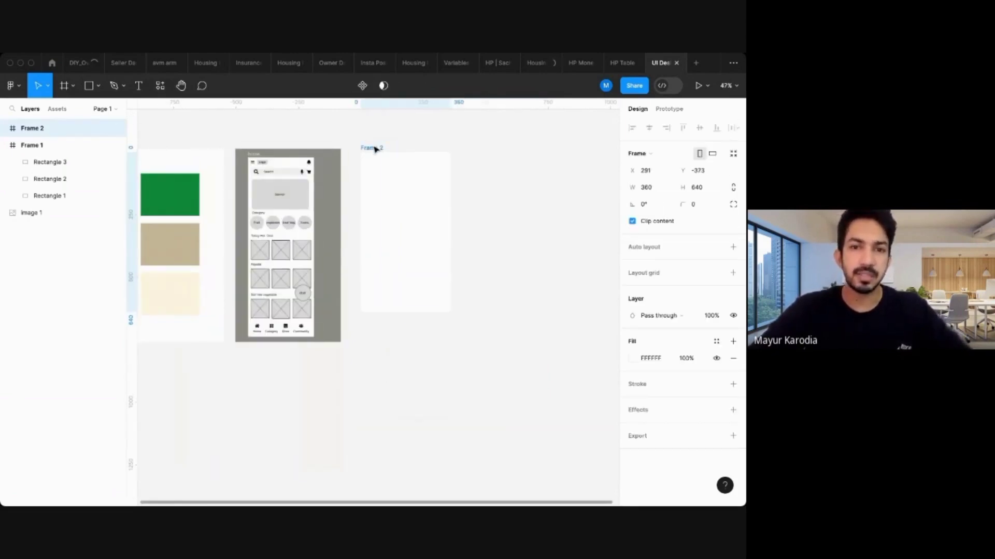
scroll(411, 175, up, 6)
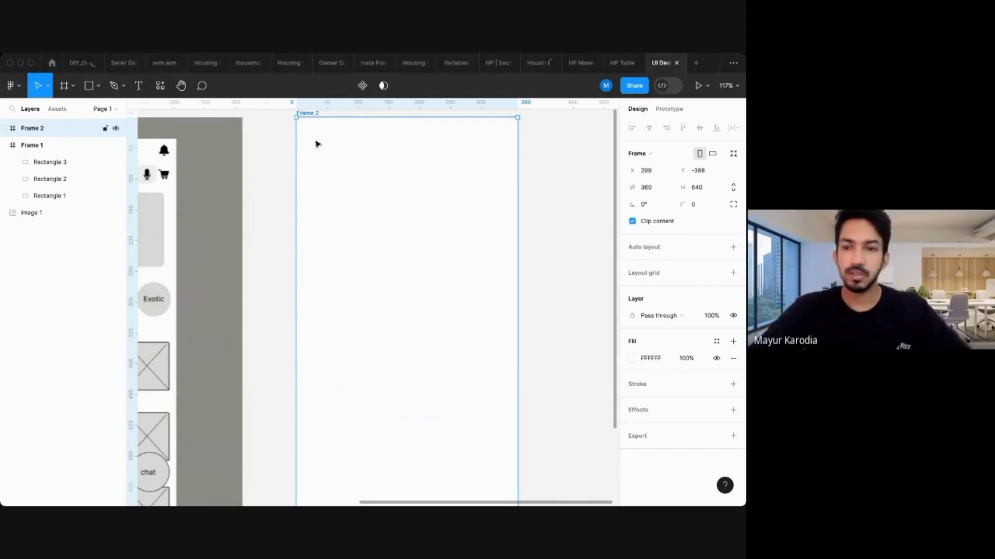
Add a column layout grid to Frame 2 with a count of 4 and a margin of 16.
click(732, 273)
click(632, 290)
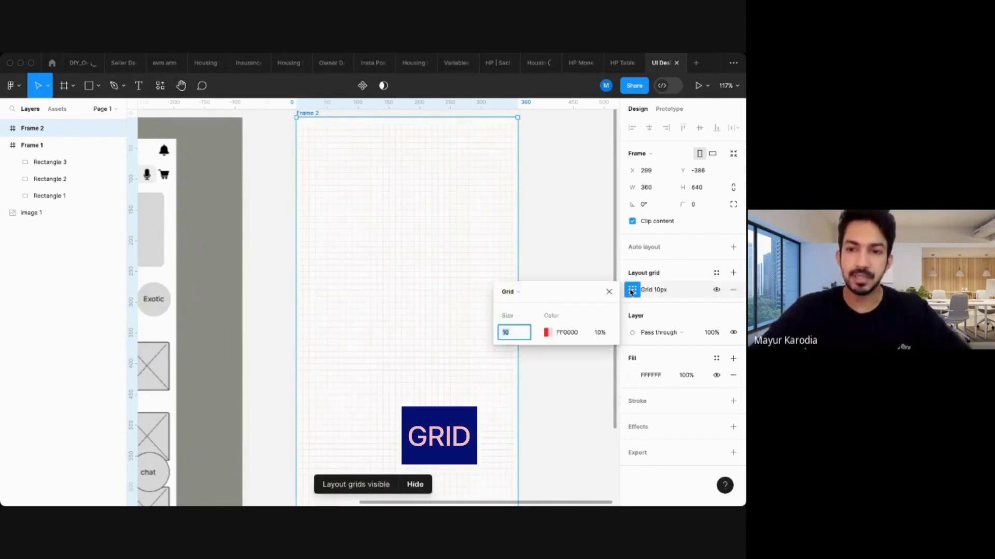
click(510, 293)
click(515, 304)
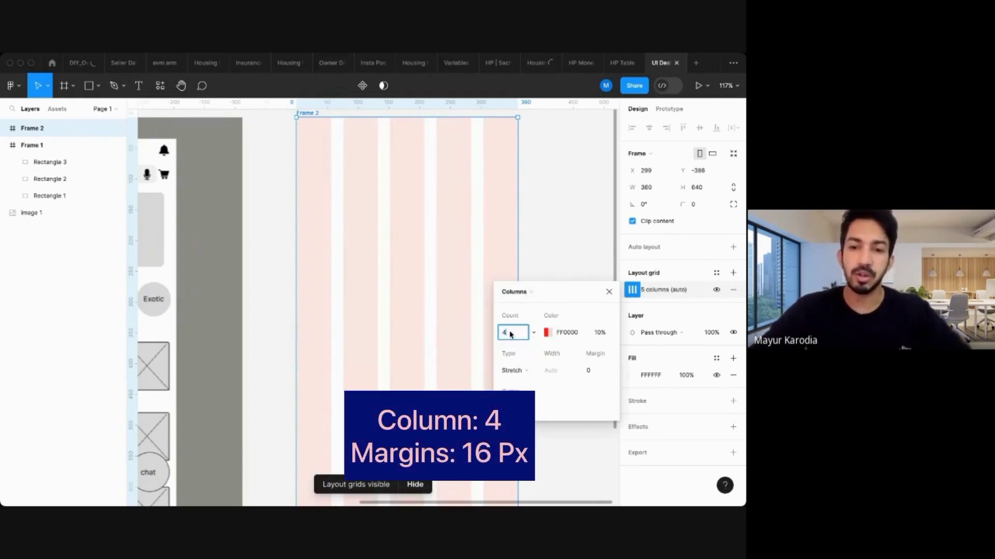
key(Return)
click(591, 372)
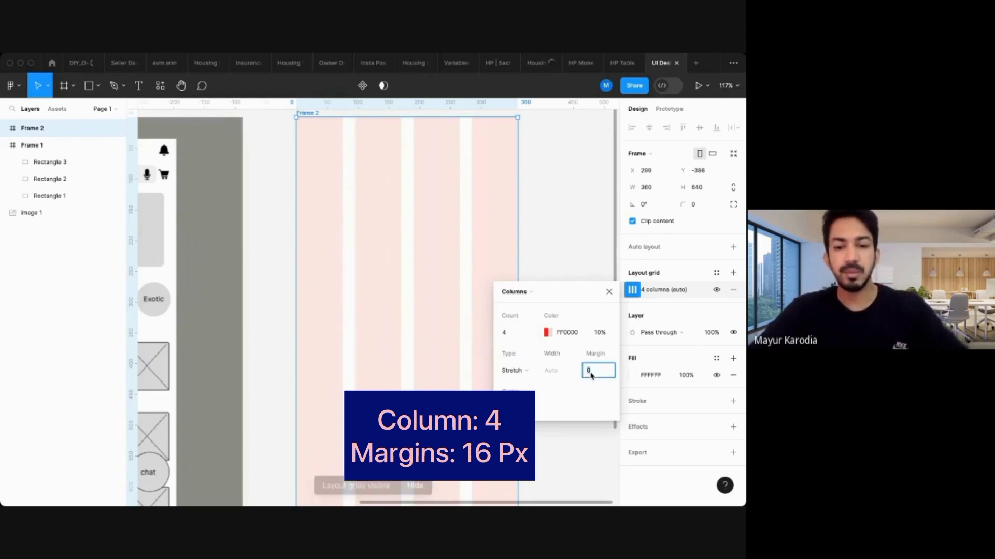
text(16)
key(Return)
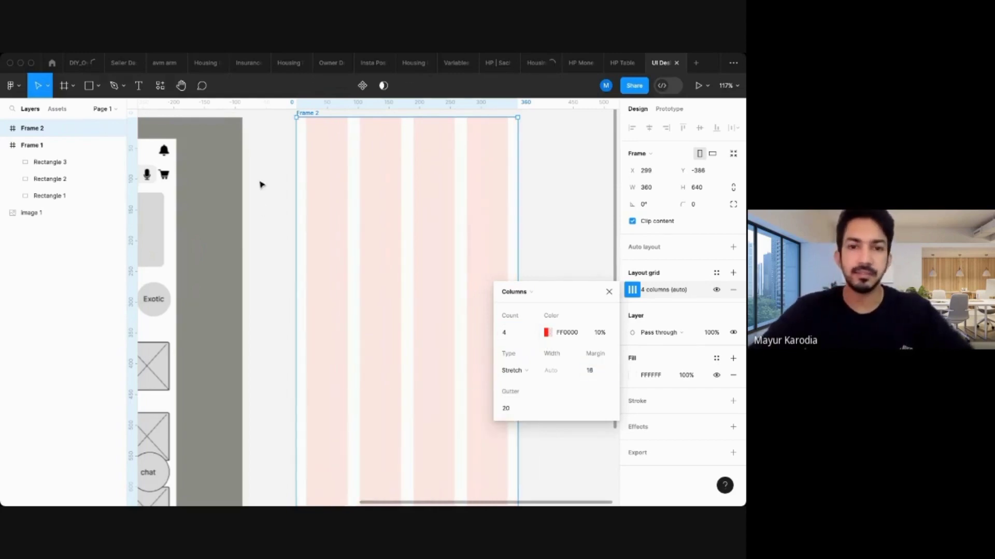
click(260, 181)
Examine the header elements in the home wireframe and compare them with the empty Frame 2.
scroll(261, 186, down, 3)
scroll(265, 192, left, 3)
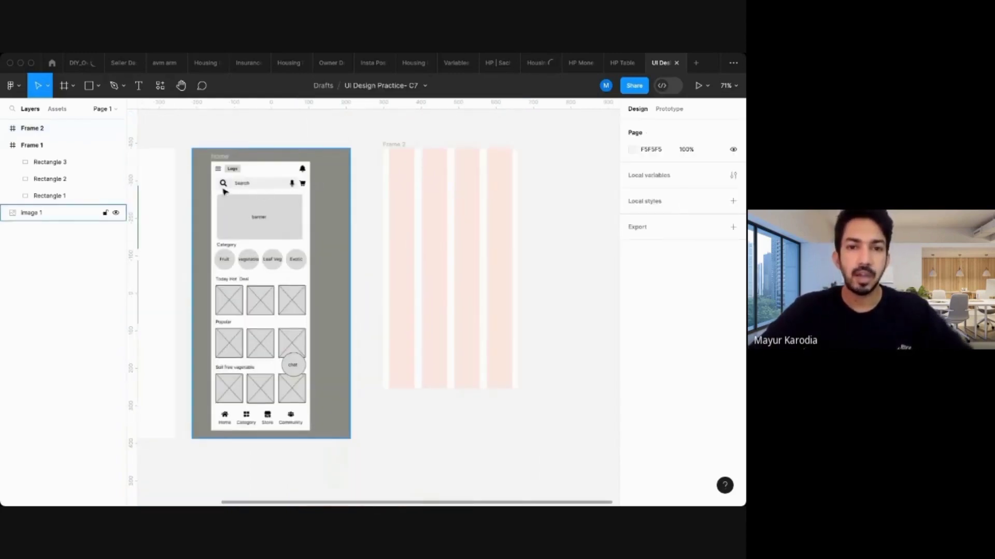
drag(225, 192, 259, 188)
scroll(259, 187, up, 5)
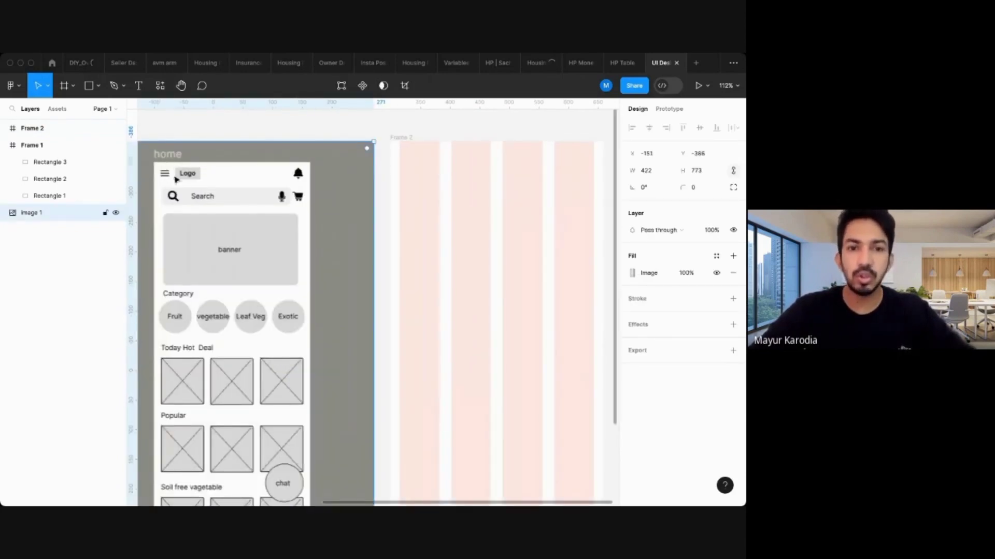
scroll(393, 160, right, 2)
scroll(394, 160, right, 5)
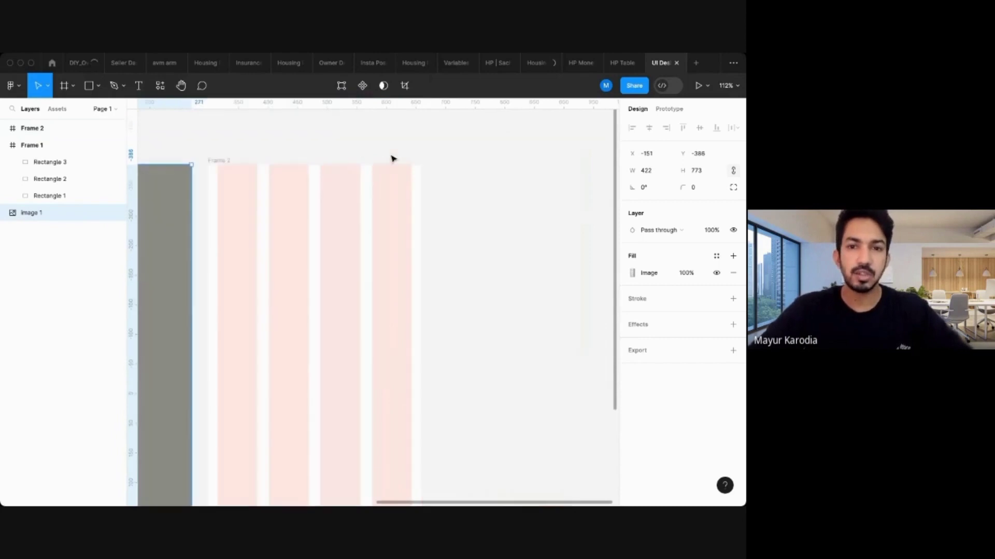
scroll(308, 190, down, 5)
scroll(308, 191, up, 5)
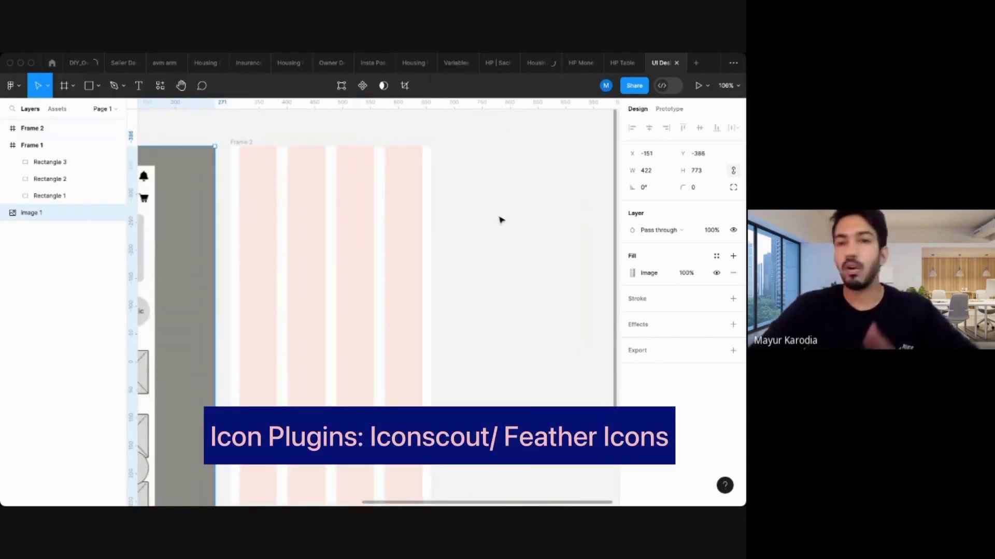
Search the Feather Icons plugin for "hambur" and insert the hamburger menu icon.
right_click(462, 188)
scroll(449, 248, down, 5)
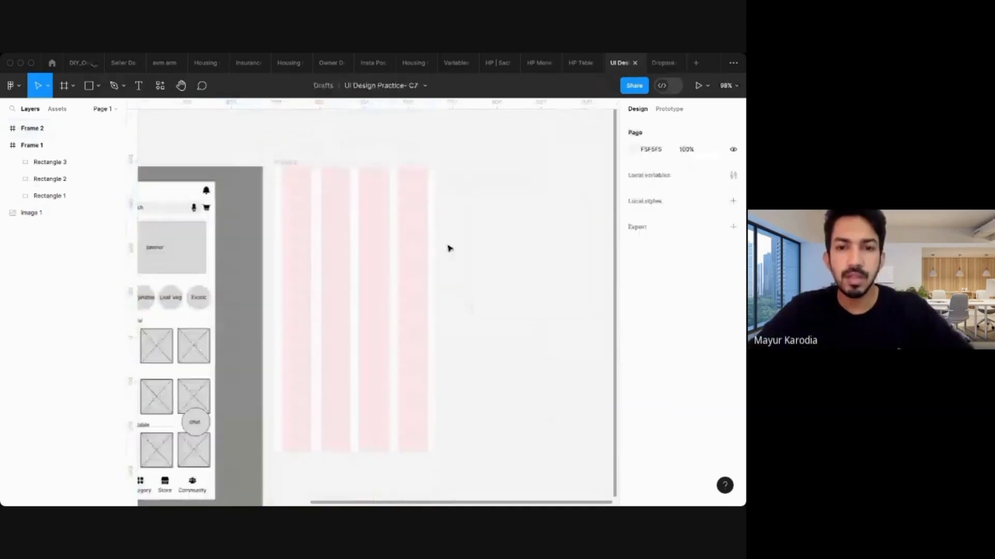
scroll(449, 249, up, 2)
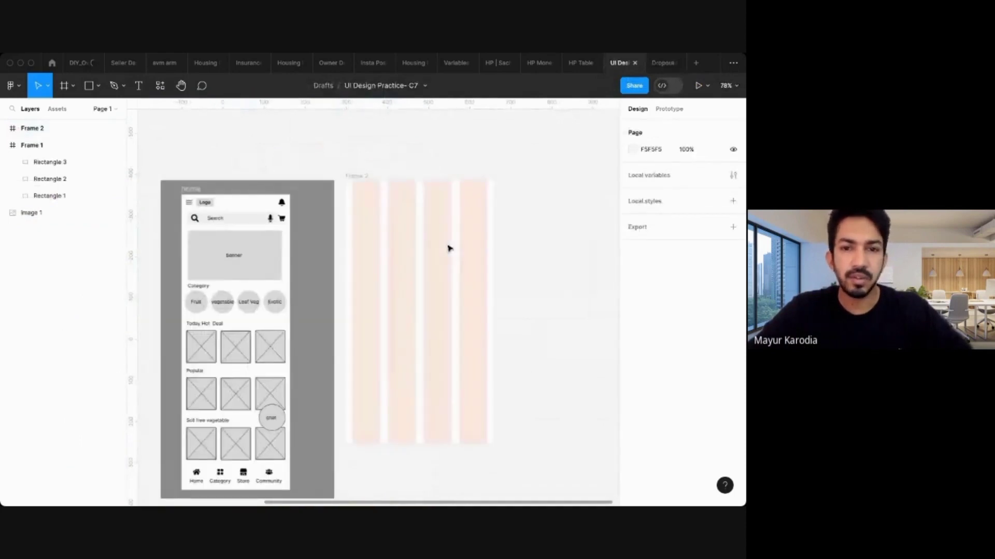
scroll(449, 248, right, 4)
right_click(464, 210)
mouse_move(544, 295)
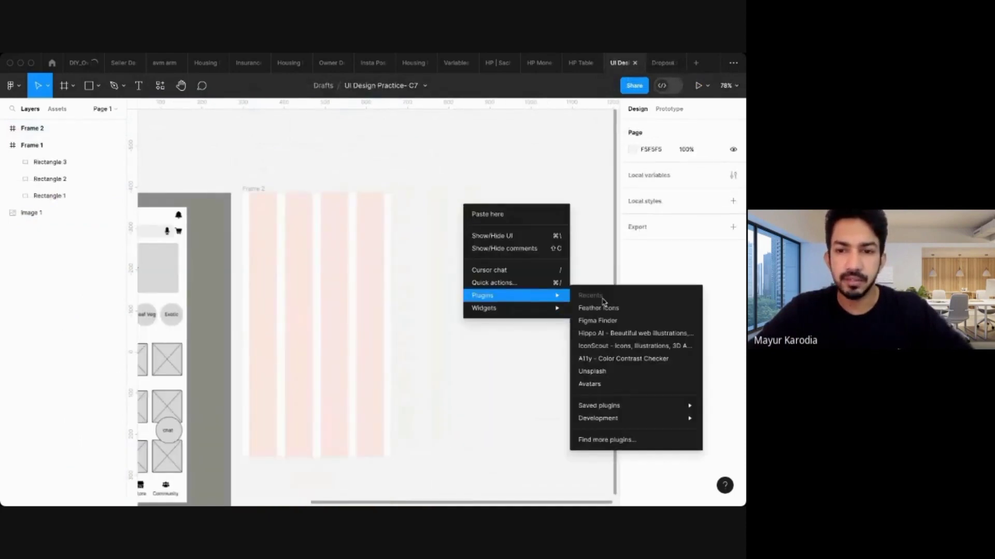
click(601, 308)
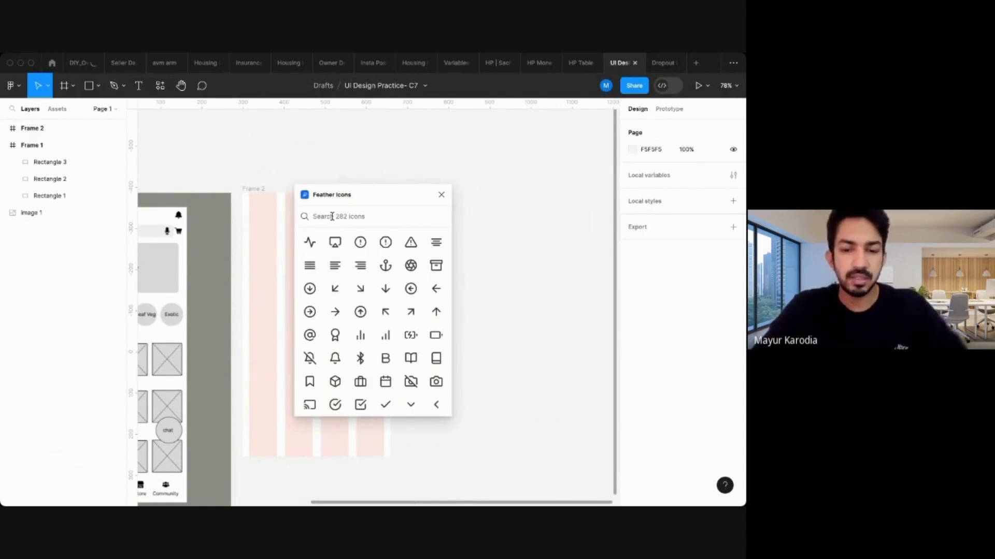
text(hambur)
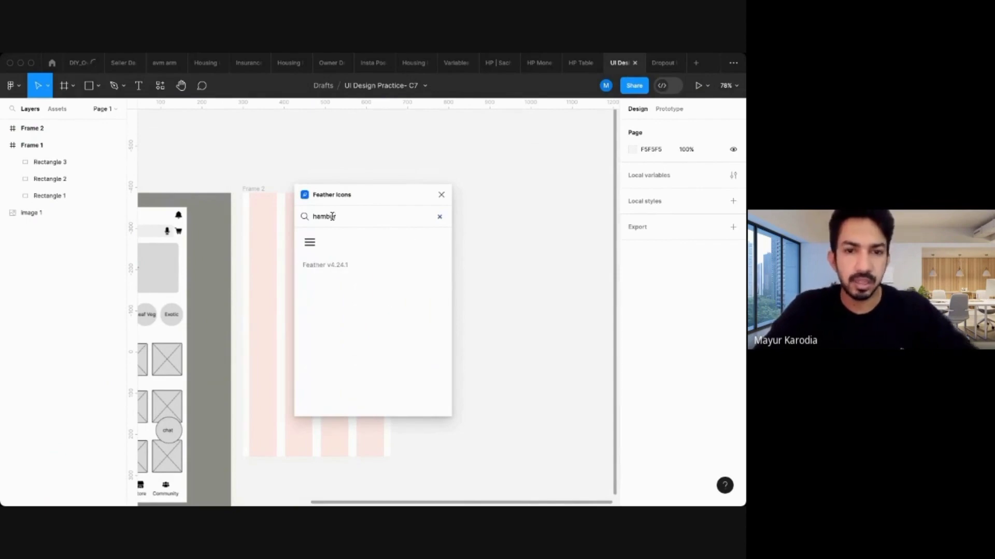
click(310, 243)
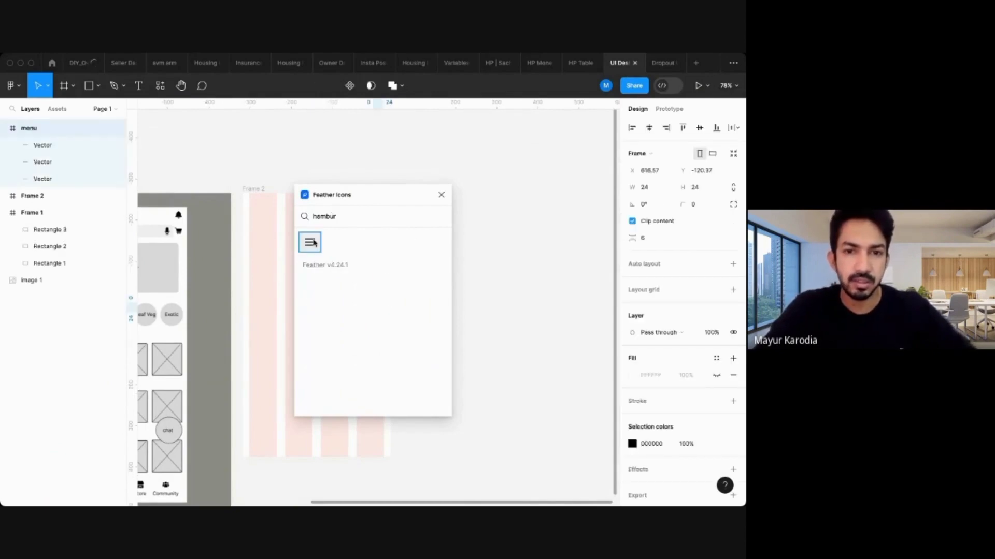
click(441, 195)
Move the menu icon into Frame 2's upper-left corner, on the first column's left edge at X 16, about Y 29.
scroll(332, 332, up, 4)
scroll(331, 333, down, 2)
drag(555, 406, 404, 275)
scroll(375, 282, up, 5)
drag(482, 300, 410, 260)
scroll(321, 197, down, 4)
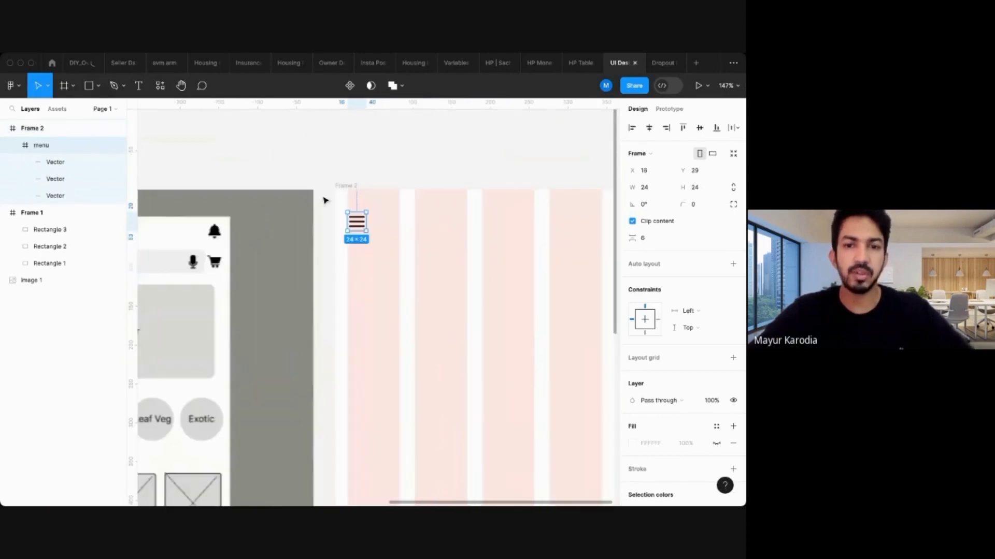
Nudge the menu icon down to Y 32, checking its distances to the frame edges.
scroll(352, 192, up, 3)
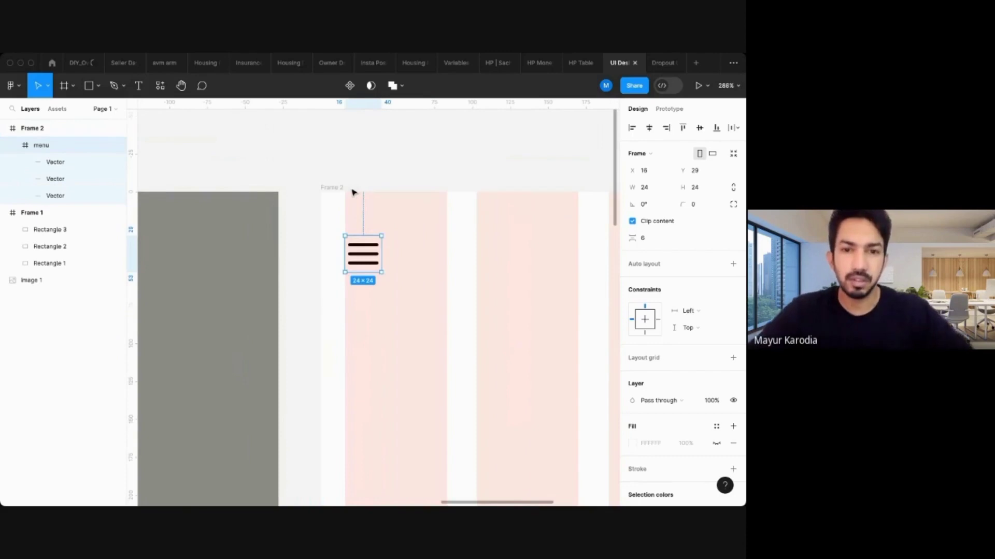
key(Down)
key(alt)
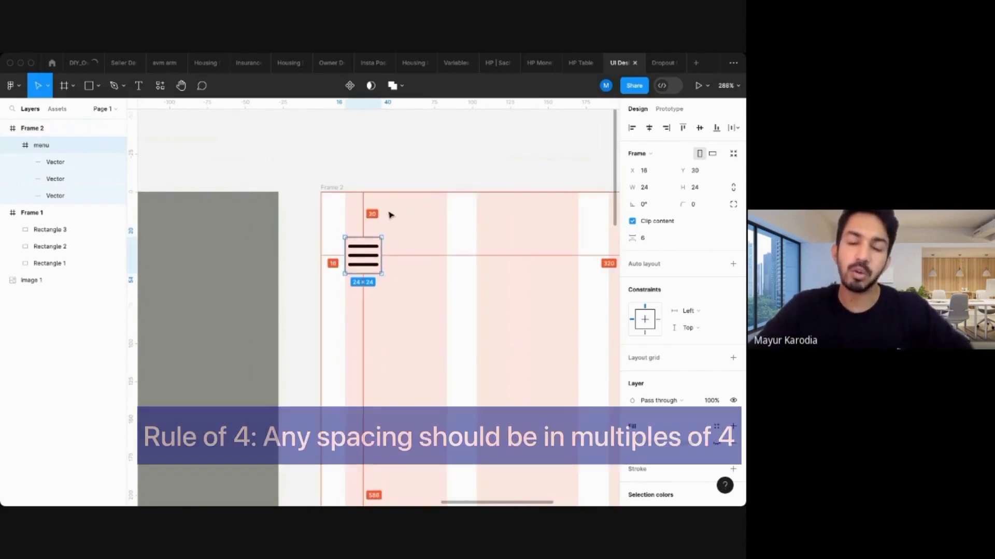
key(Down)
key(Down)
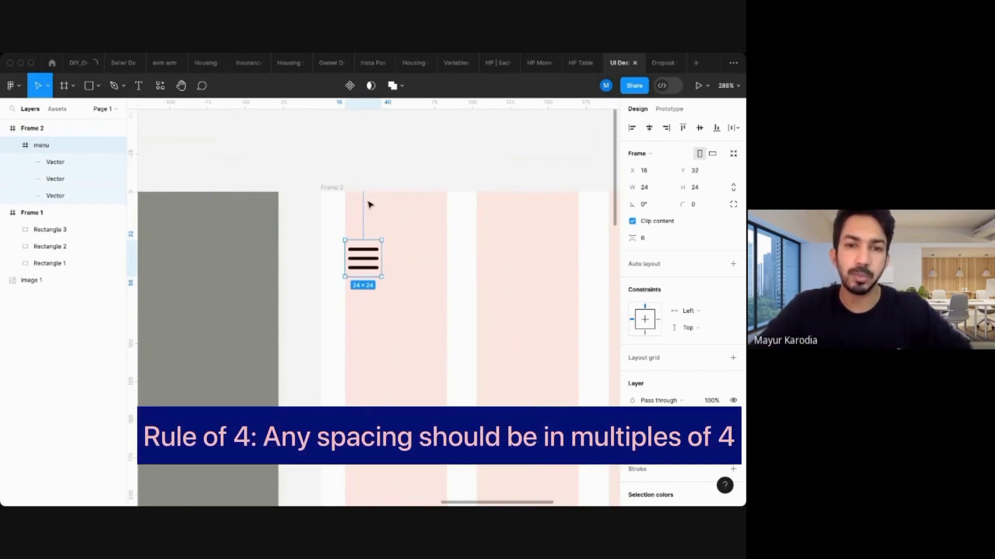
Raise the menu icon in Frame 2 to Y 24, checking its spacing from the frame's top edge.
scroll(345, 139, down, 5)
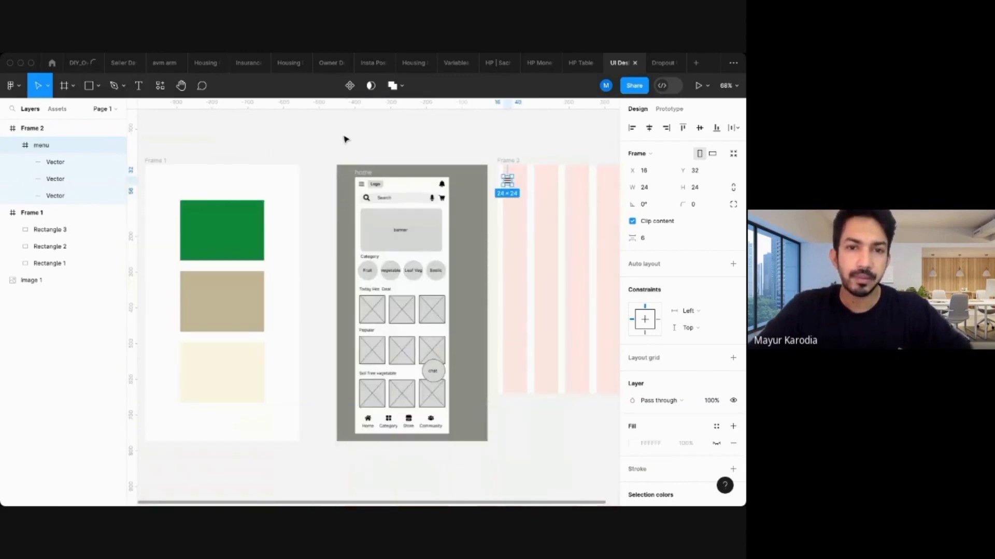
click(345, 138)
scroll(311, 143, right, 4)
scroll(284, 145, up, 4)
scroll(240, 156, up, 2)
click(306, 202)
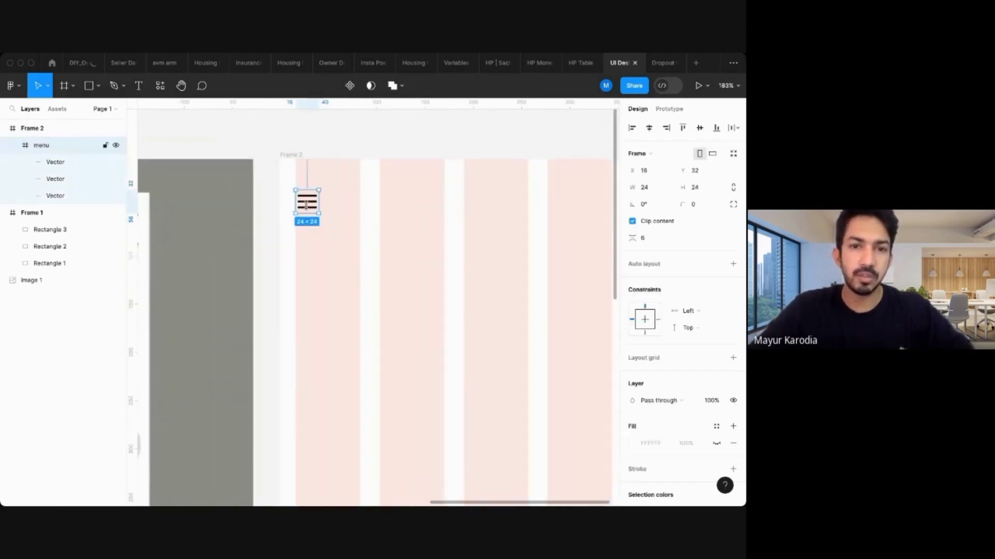
key(shift+Up)
key(shift+Up)
key(alt)
key(shift+Down)
key(alt)
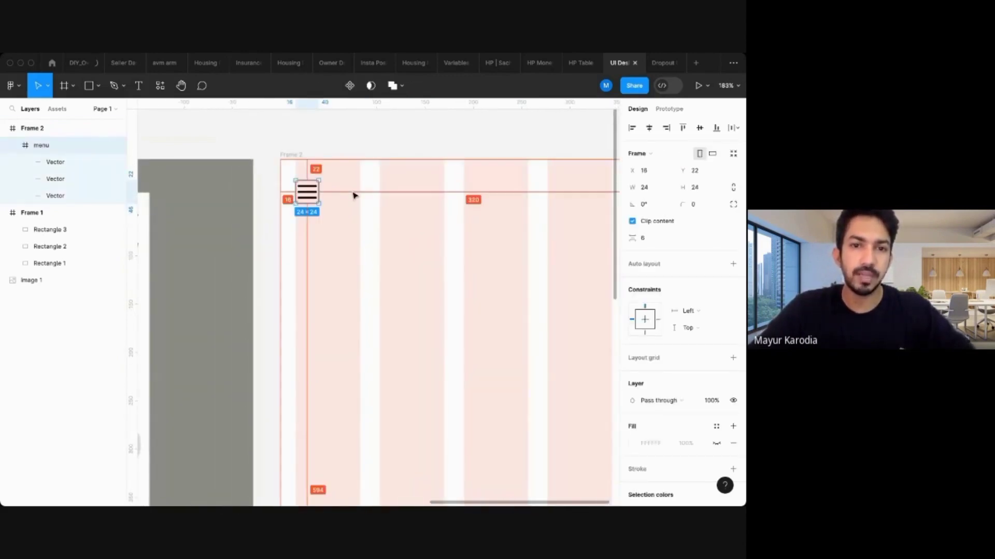
key(Down)
key(Down)
click(249, 135)
click(311, 198)
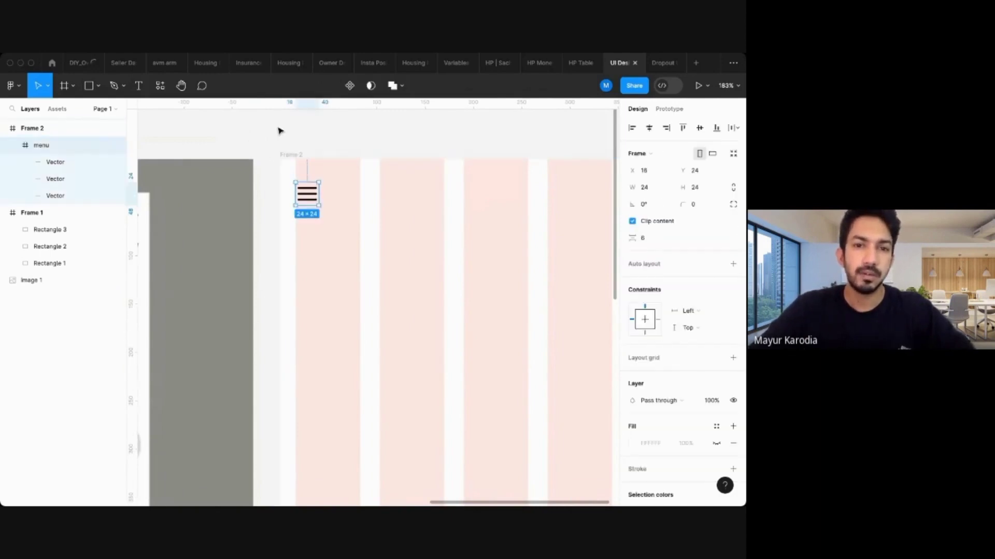
click(279, 131)
Search the Feather Icons plugin for "noti" and insert the bell icon.
scroll(279, 131, down, 4)
scroll(279, 131, left, 3)
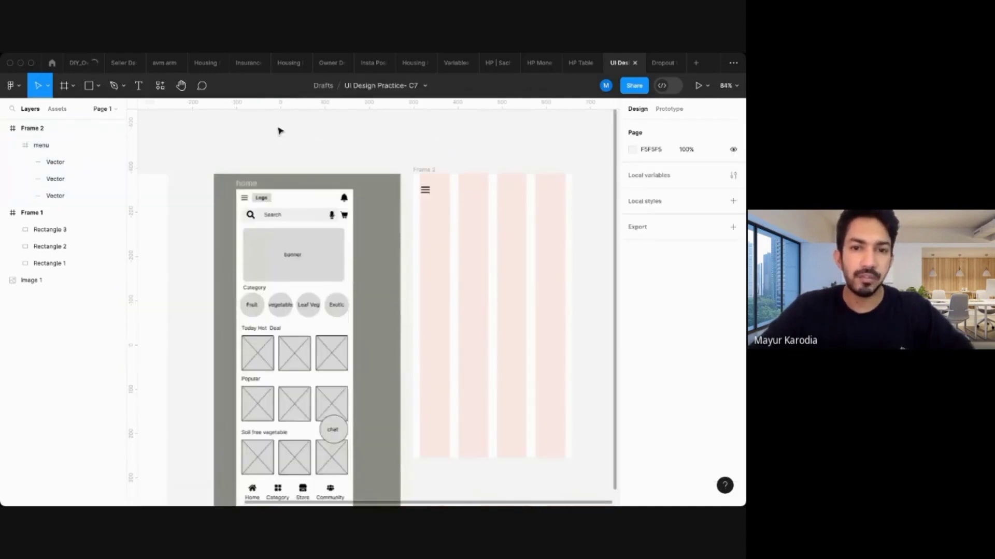
right_click(378, 154)
mouse_move(422, 245)
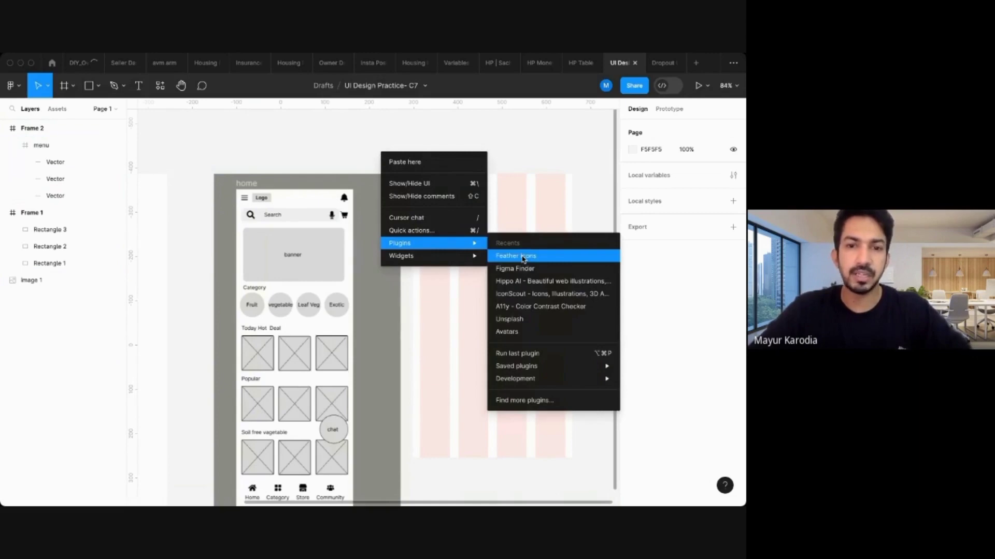
click(362, 178)
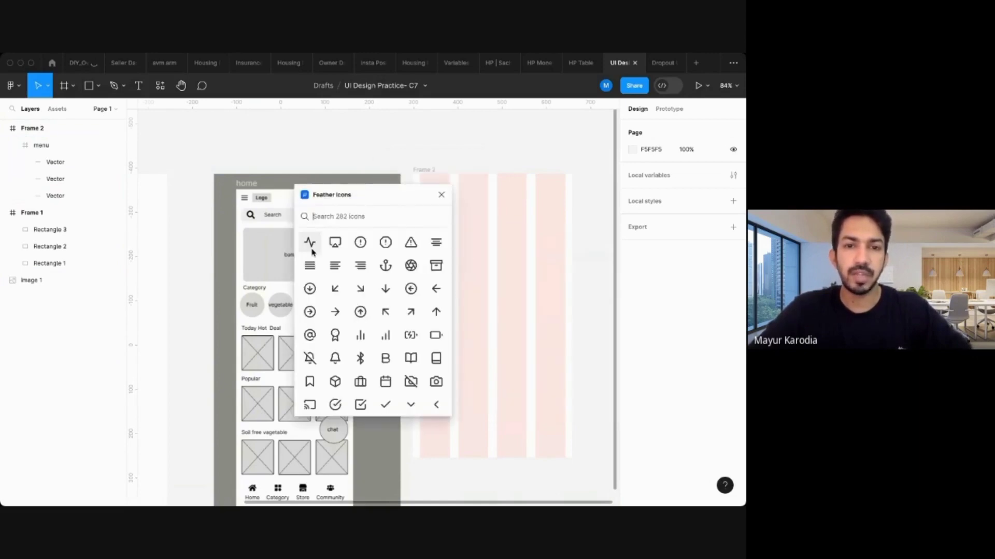
click(328, 217)
text(noti)
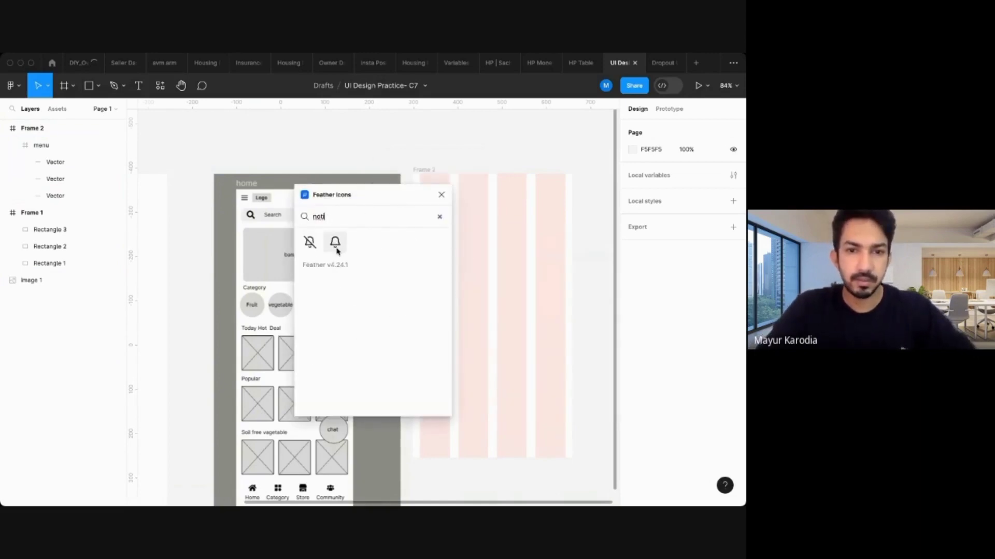
click(335, 242)
click(442, 196)
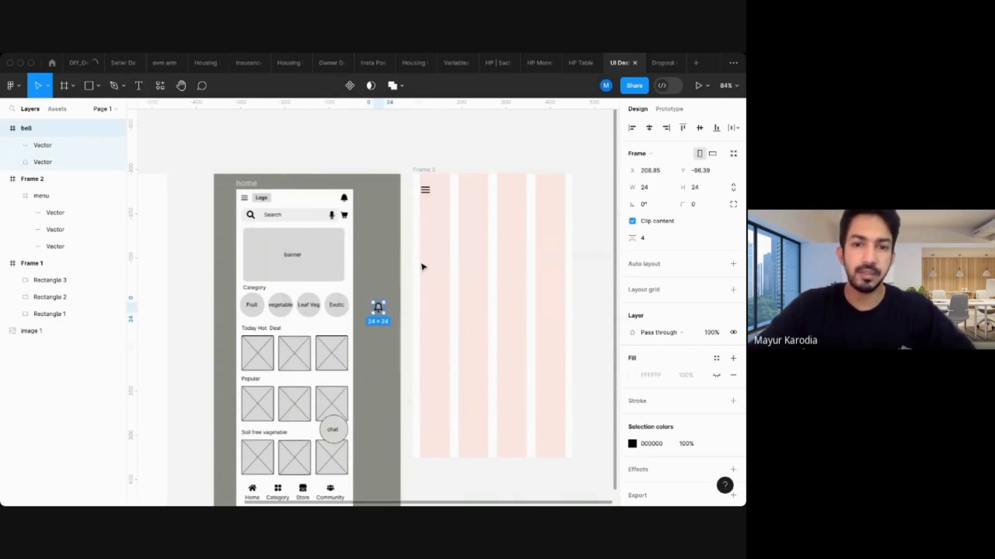
Move the wireframe image away from the bell icon, and place the bell in Frame 2's fourth column at X 303, Y 54.
click(376, 297)
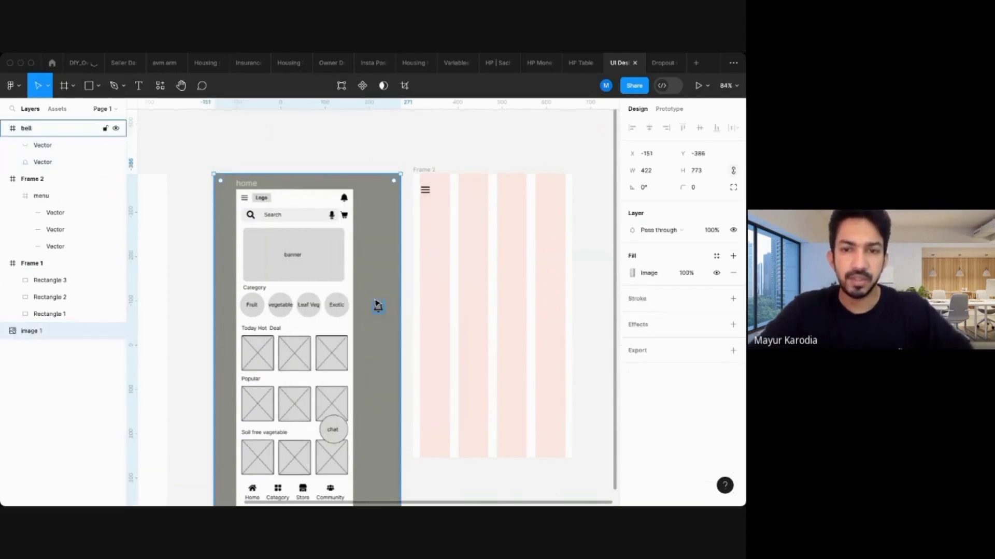
drag(377, 303, 284, 298)
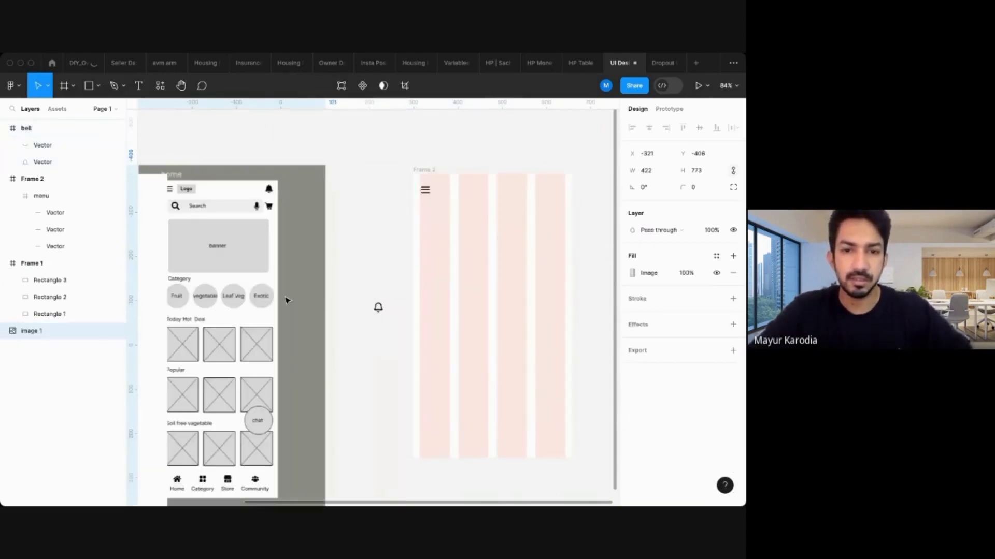
drag(378, 306, 553, 203)
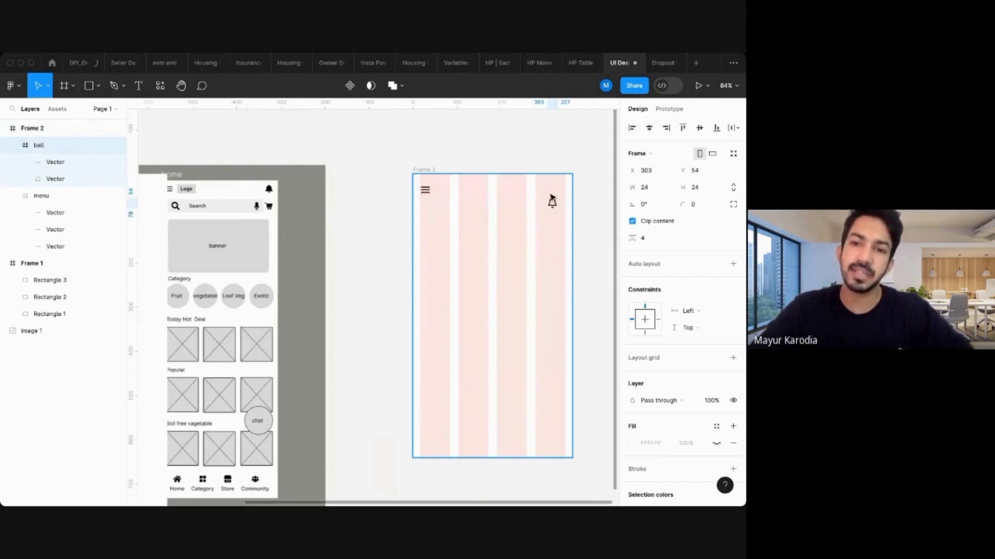
Align the bell icon with the fourth column's right edge, level with the menu icon at Y 24.
ctrl+scroll(568, 162, up, 5)
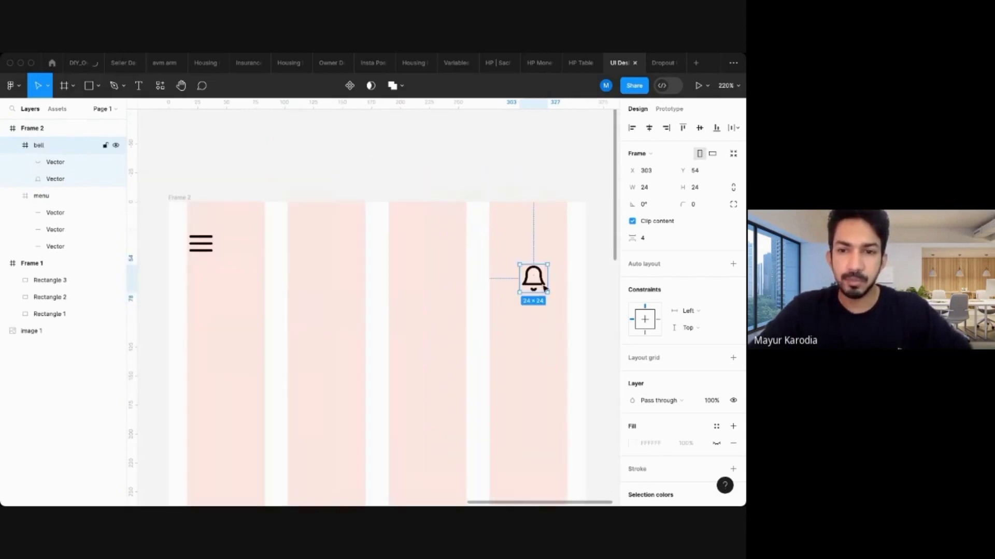
drag(546, 288, 565, 254)
click(189, 244)
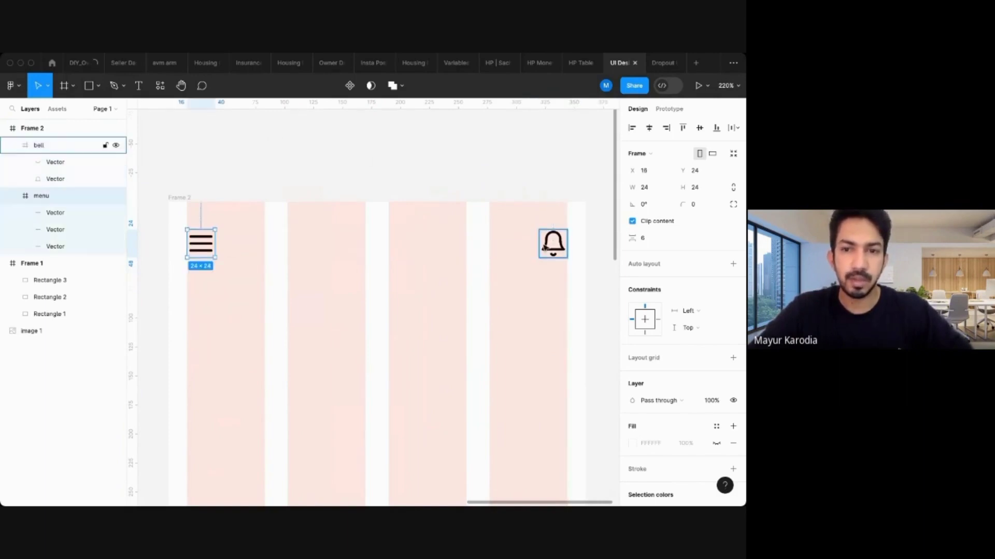
shift+click(552, 243)
click(415, 173)
scroll(414, 172, down, 5)
scroll(414, 172, left, 3)
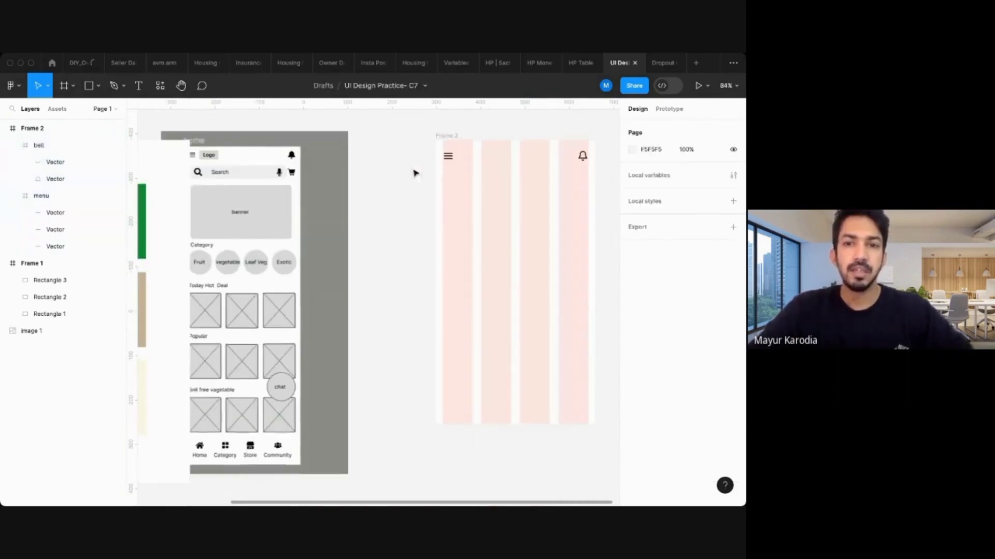
Paste the 81 × 68 Organic logo image into Frame 2 beside the menu icon, at X 34, Y -2.
scroll(428, 155, up, 10)
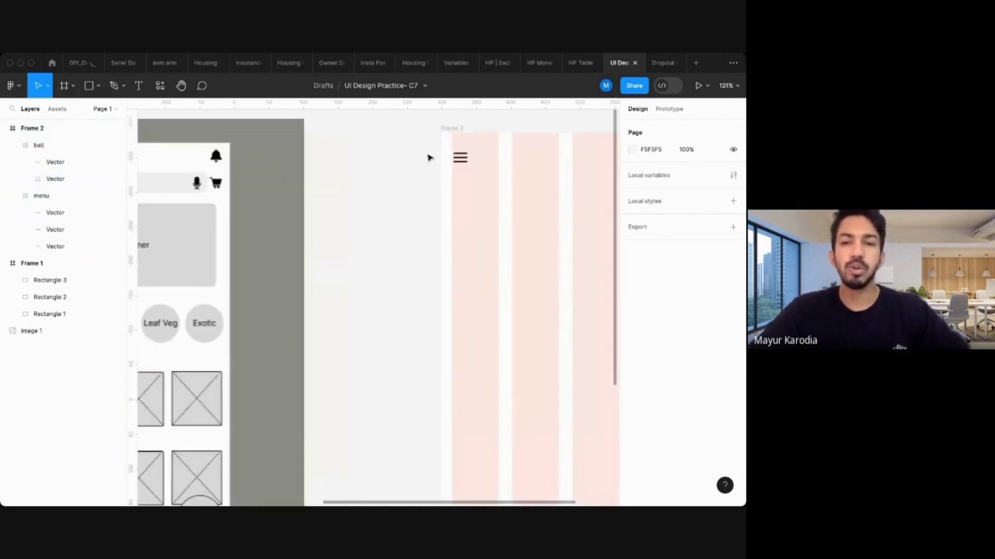
key(ctrl+v)
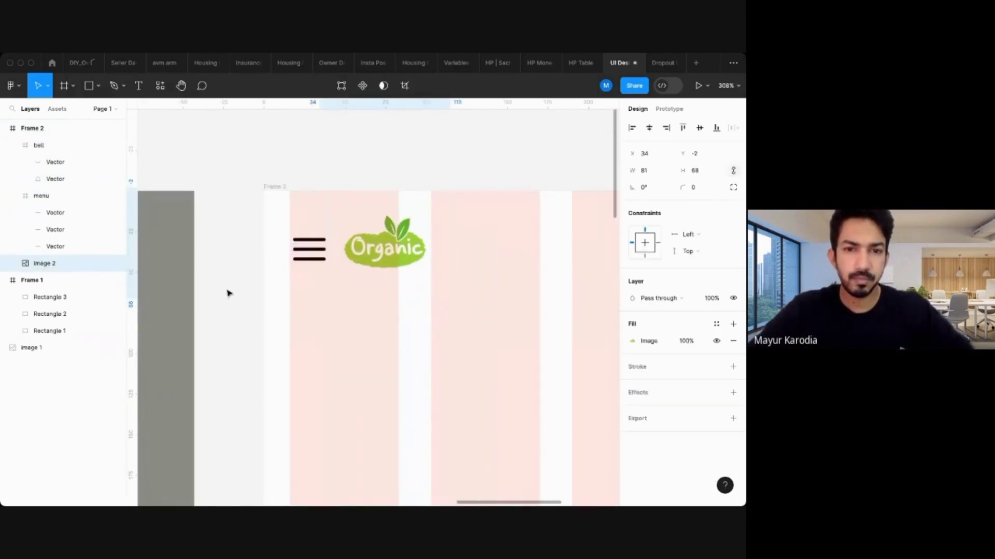
scroll(228, 291, down, 5)
click(278, 191)
scroll(278, 192, down, 4)
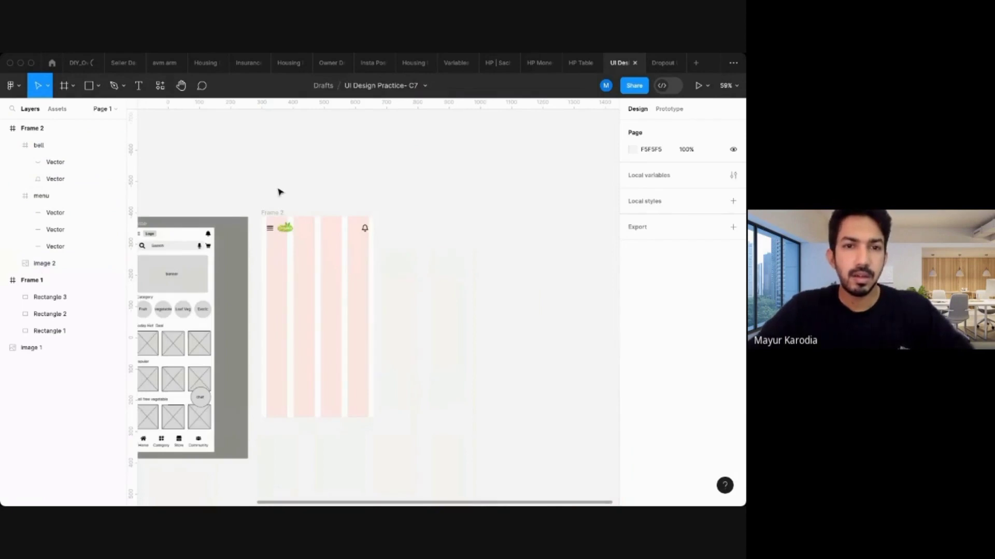
Draw a 328 × 36 search bar rectangle below the header, spanning all four columns at X 16, Y 66.
scroll(280, 193, left, 3)
scroll(280, 192, up, 5)
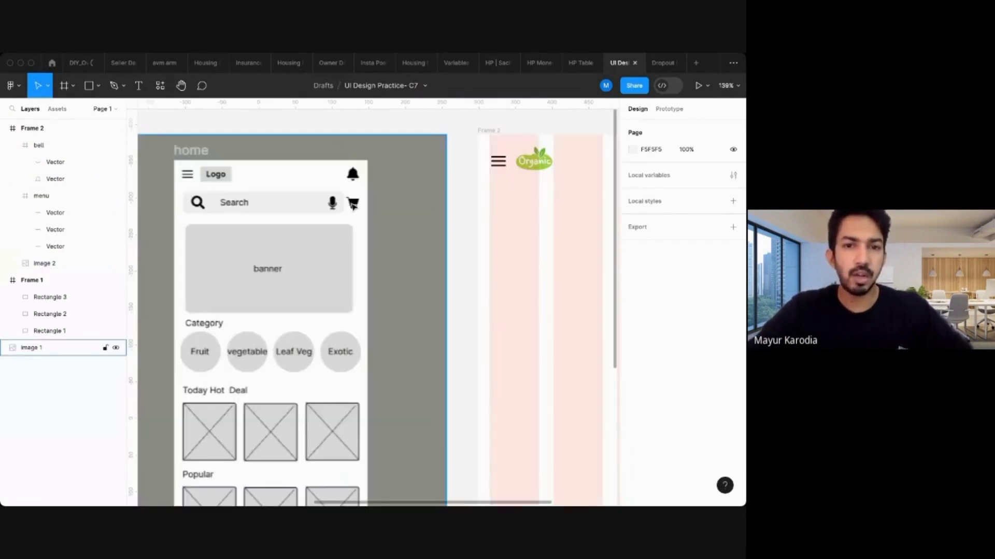
scroll(356, 200, right, 5)
scroll(357, 202, up, 2)
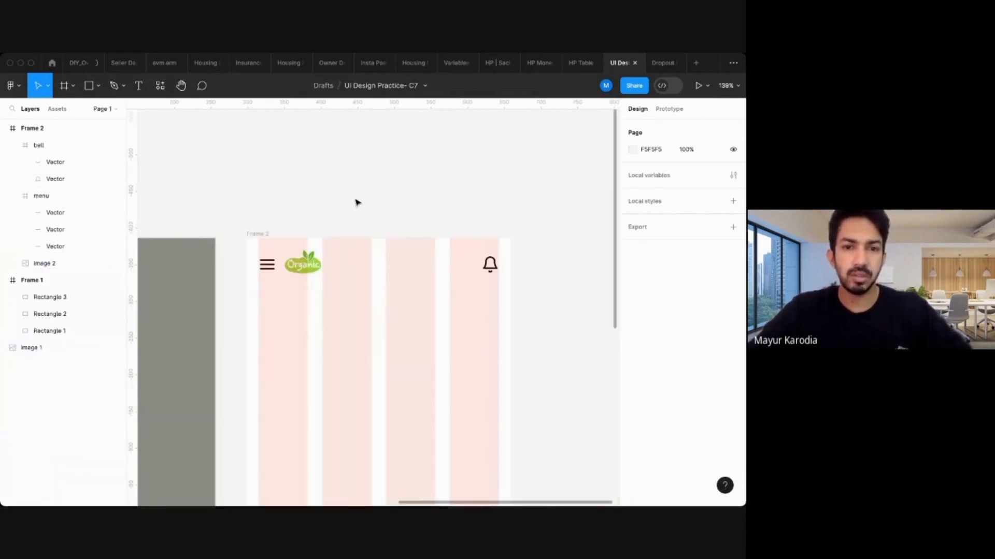
right_click(327, 177)
click(255, 192)
key(r)
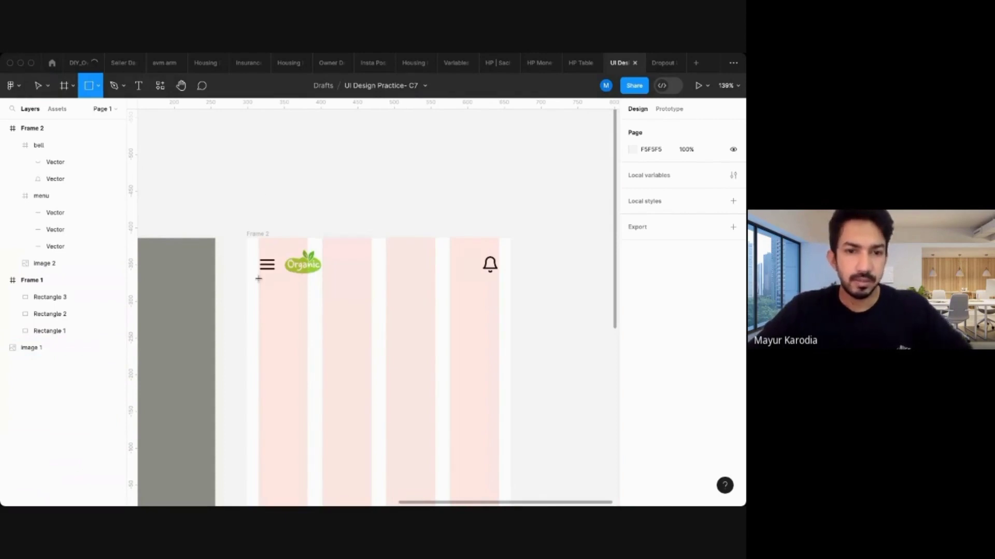
mouse_move(258, 286)
mouse_down()
mouse_move(460, 322)
mouse_move(494, 313)
mouse_up()
scroll(273, 307, up, 5)
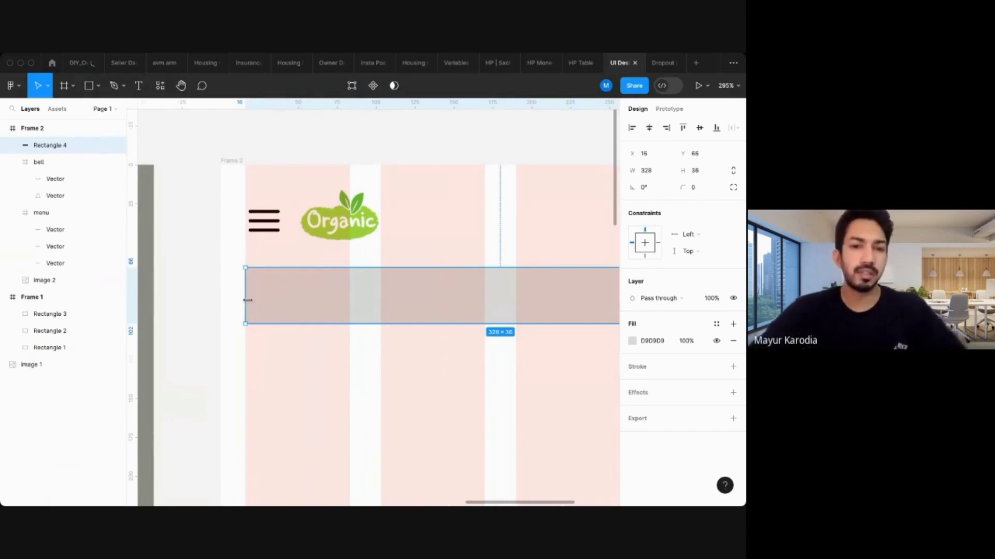
scroll(329, 289, down, 3)
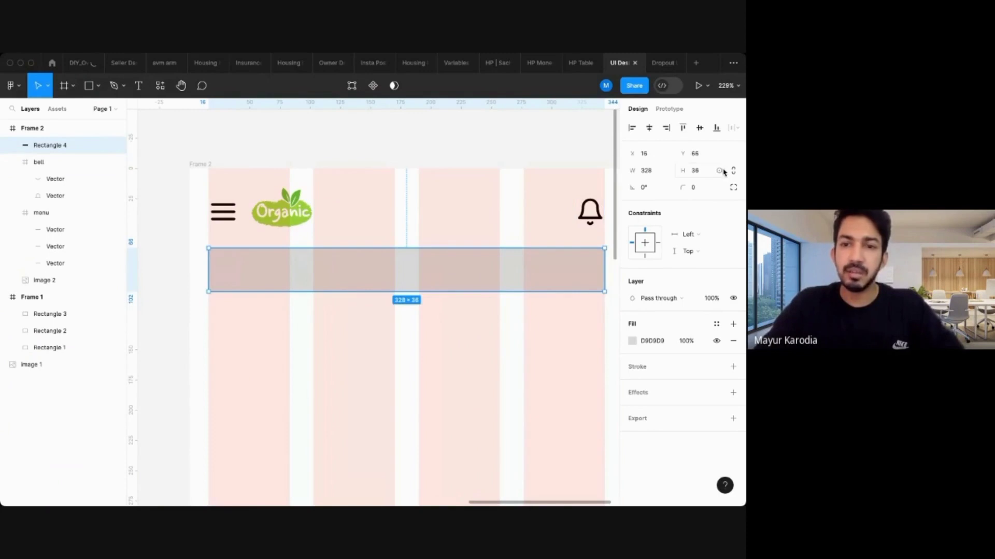
click(695, 176)
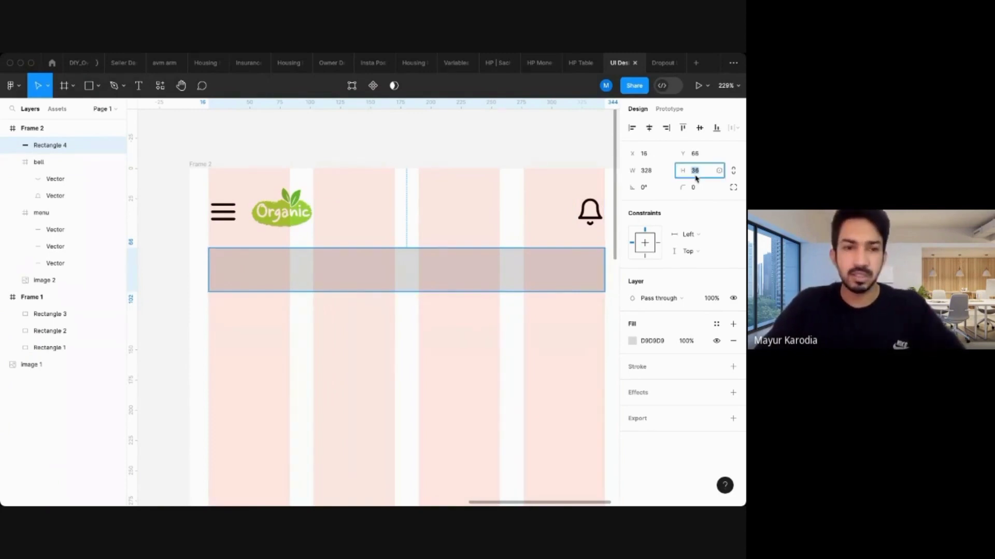
click(164, 235)
Round the search bar rectangle's corners with a radius of 50.
scroll(164, 235, up, 5)
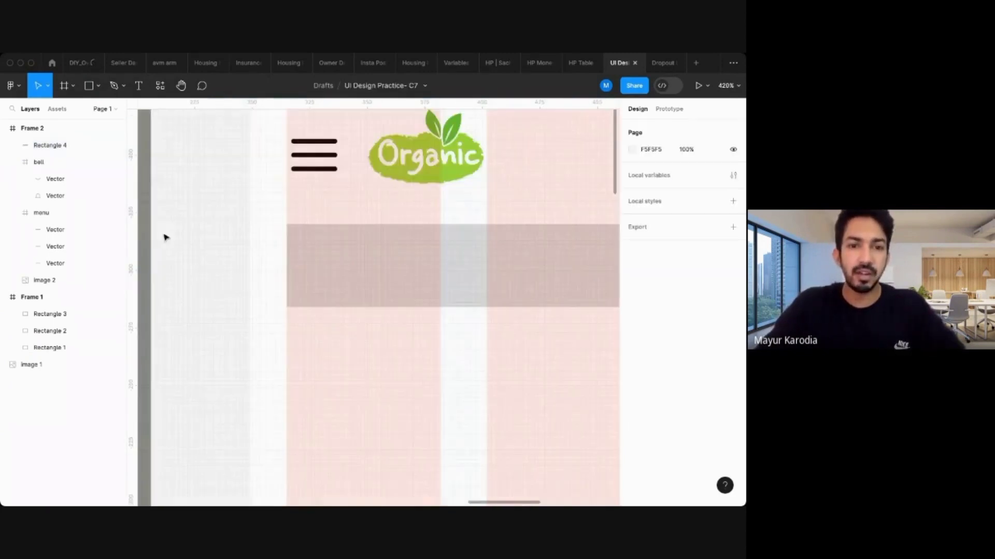
click(353, 262)
click(700, 189)
text(50)
key(Return)
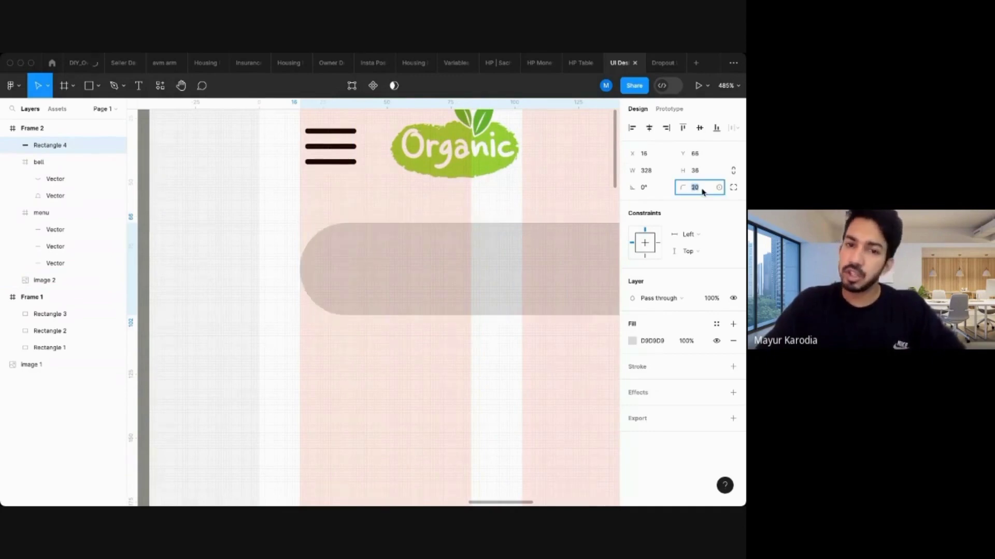
scroll(202, 242, down, 5)
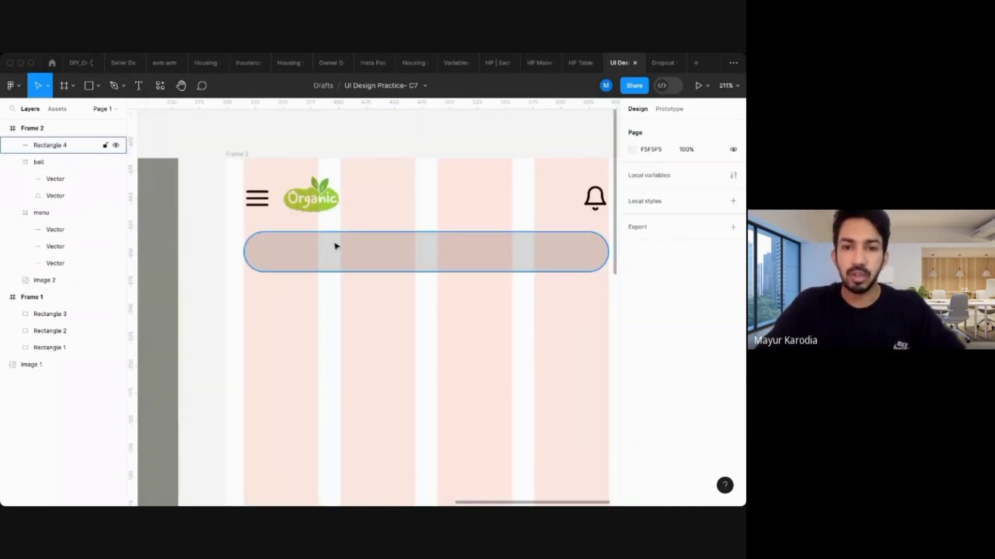
click(335, 244)
click(208, 242)
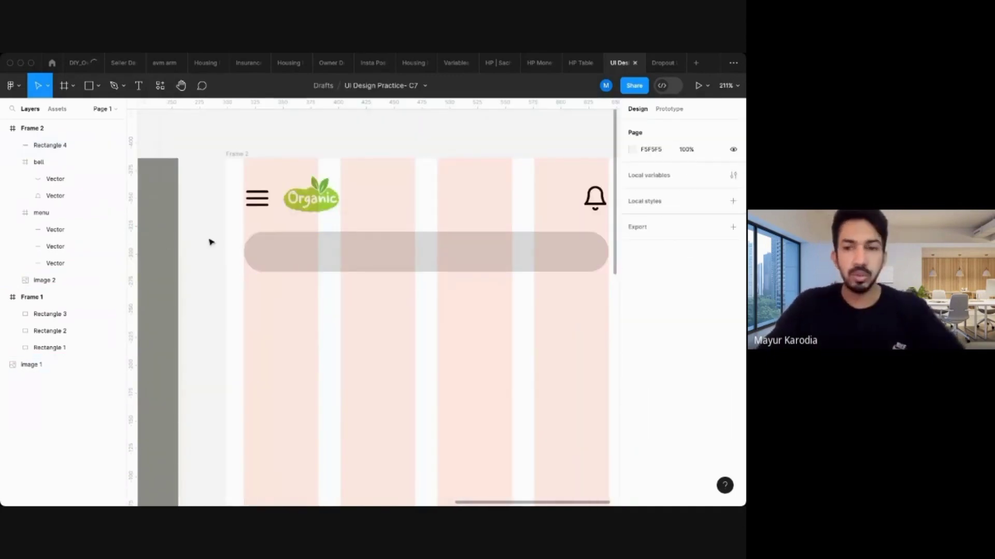
Lower the search bar rectangle to Y 68, checking its spacing from the menu icon above.
click(266, 252)
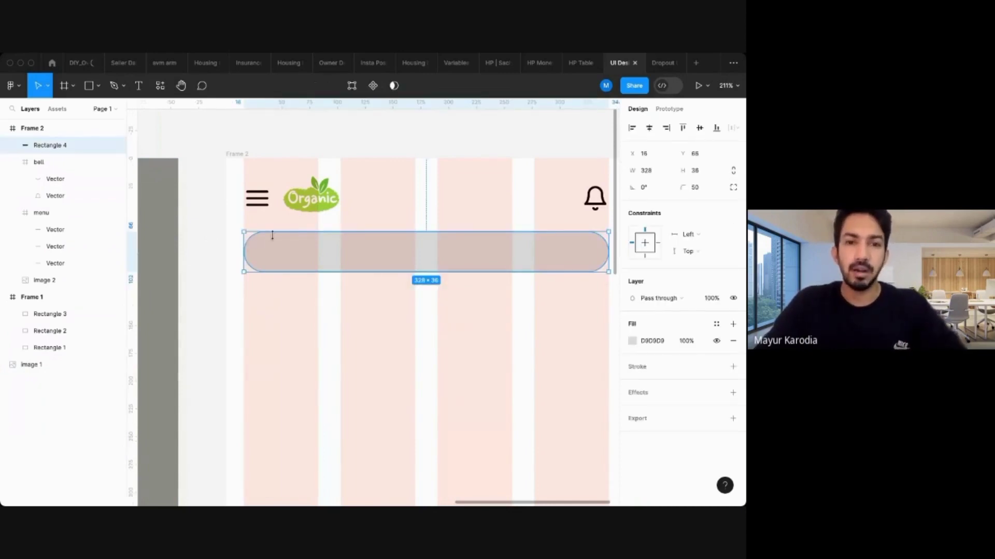
click(262, 221)
click(273, 255)
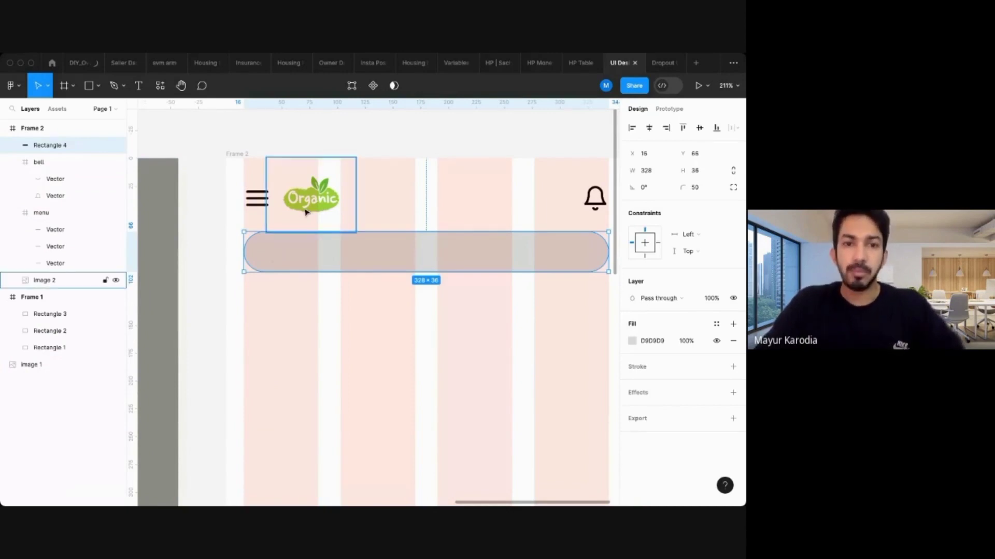
click(257, 201)
click(220, 225)
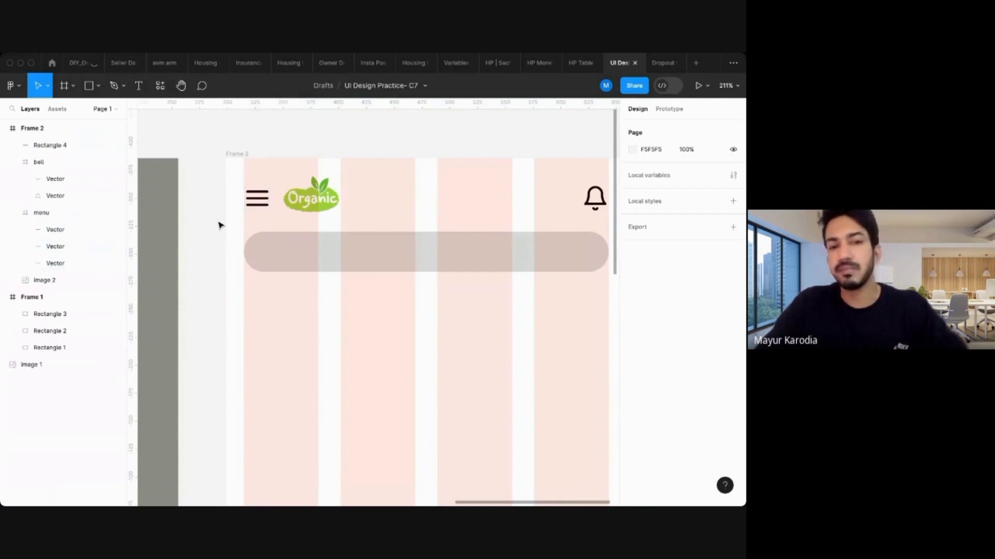
click(254, 204)
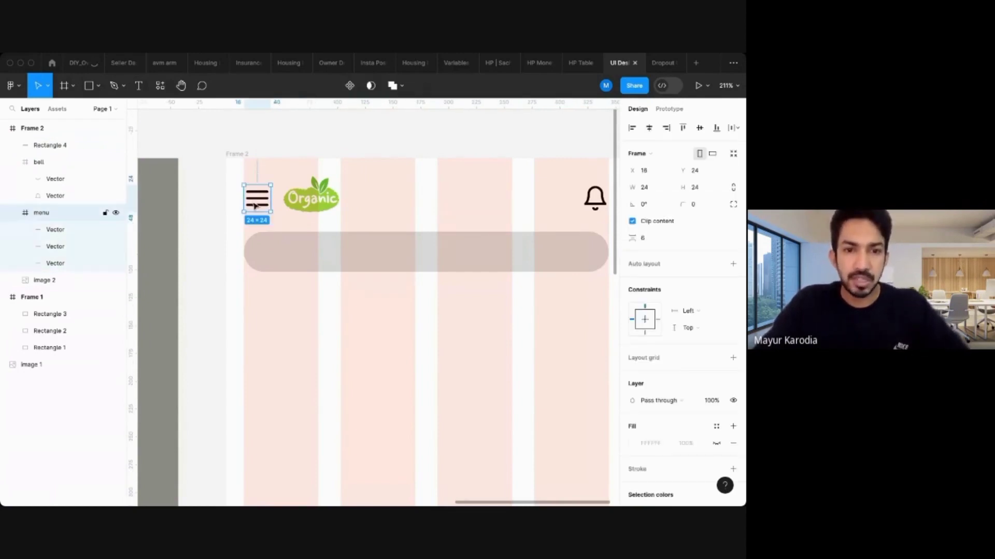
click(272, 255)
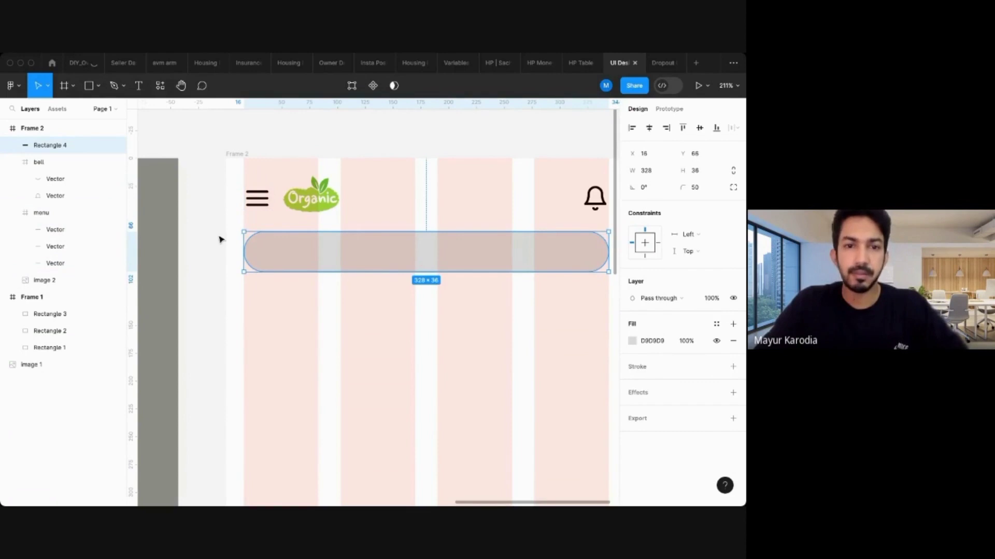
scroll(220, 237, down, 5)
scroll(400, 228, up, 5)
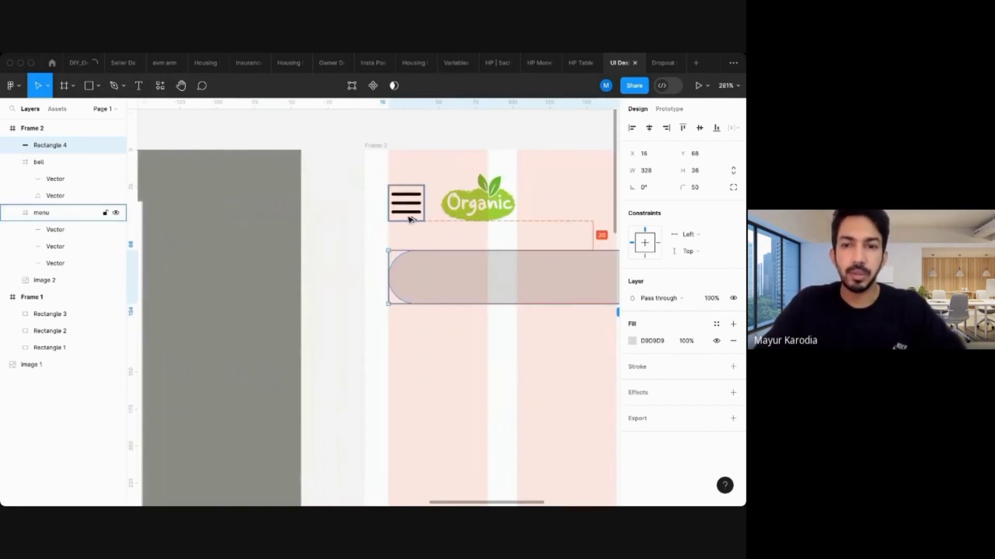
click(284, 222)
Search the Feather Icons plugin for "search" and insert the magnifying glass icon.
scroll(283, 222, down, 5)
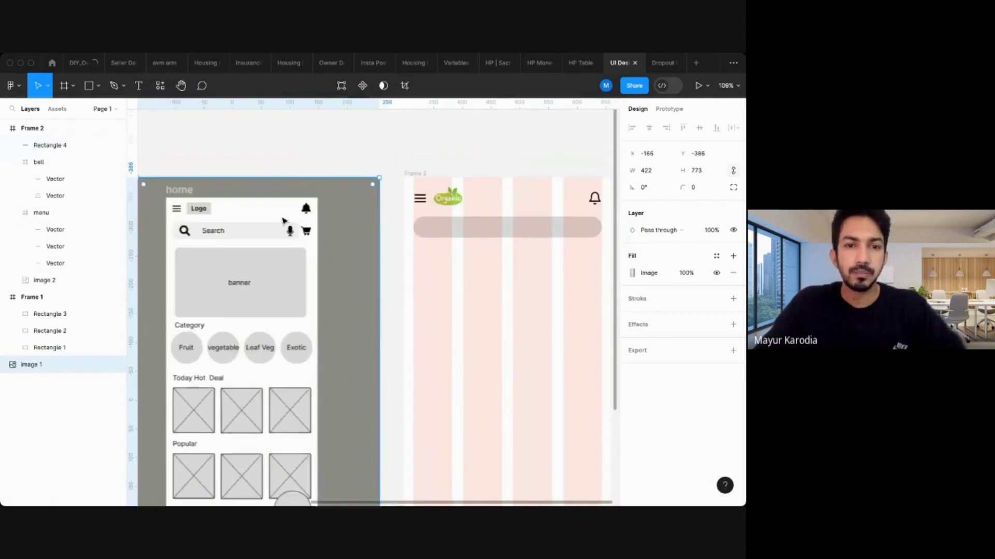
scroll(284, 221, right, 1)
scroll(440, 241, up, 5)
click(276, 196)
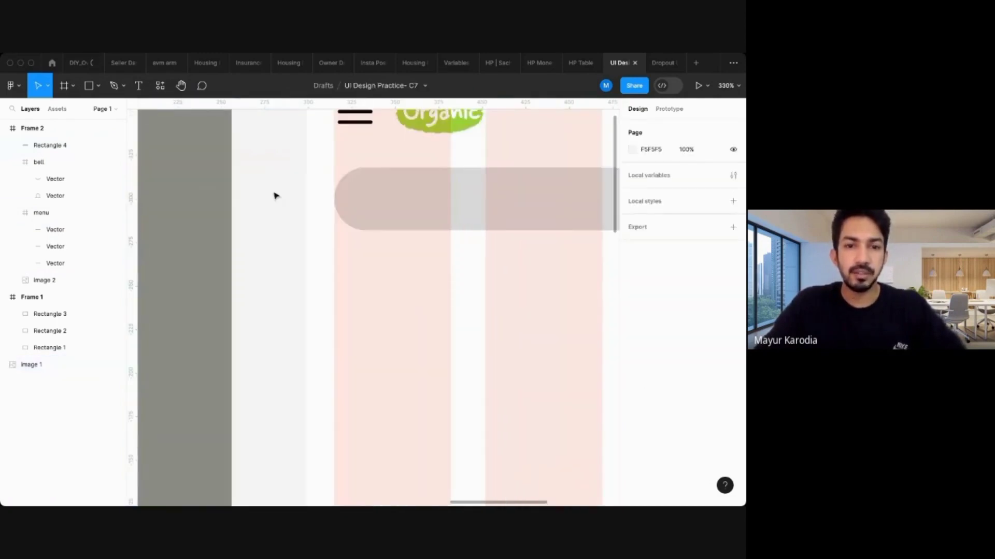
right_click(276, 196)
mouse_move(298, 283)
click(409, 291)
text(d)
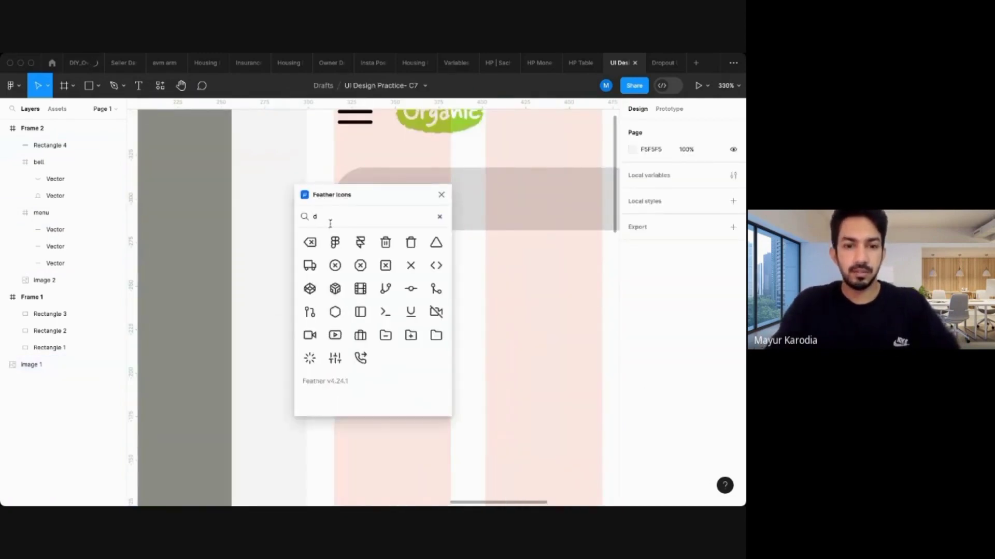
text(earch)
click(310, 242)
click(441, 194)
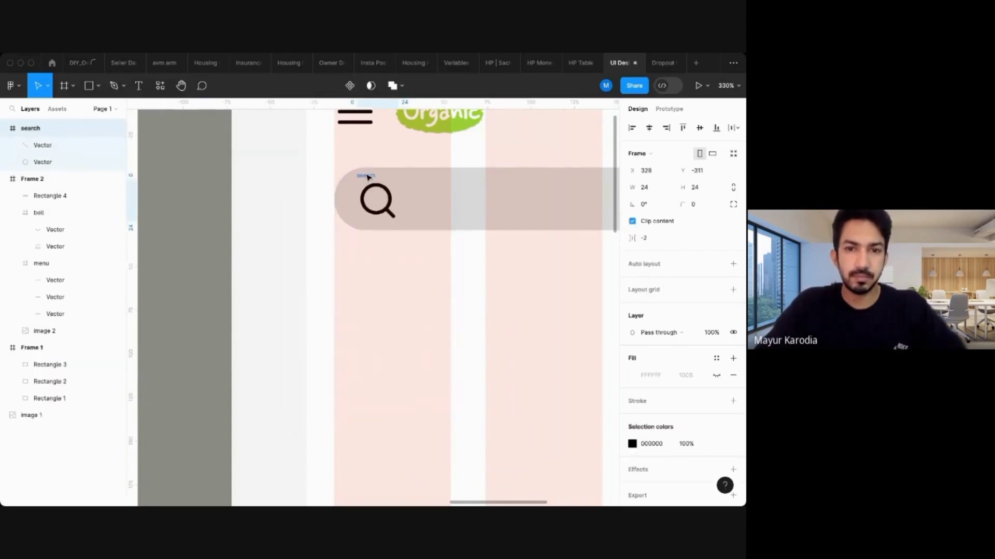
Place the search icon inside the search bar's left end at about X 28 and resize it to 20 × 20.
drag(367, 177, 346, 211)
scroll(385, 180, up, 5)
click(695, 188)
text(20)
key(Return)
key(minus)
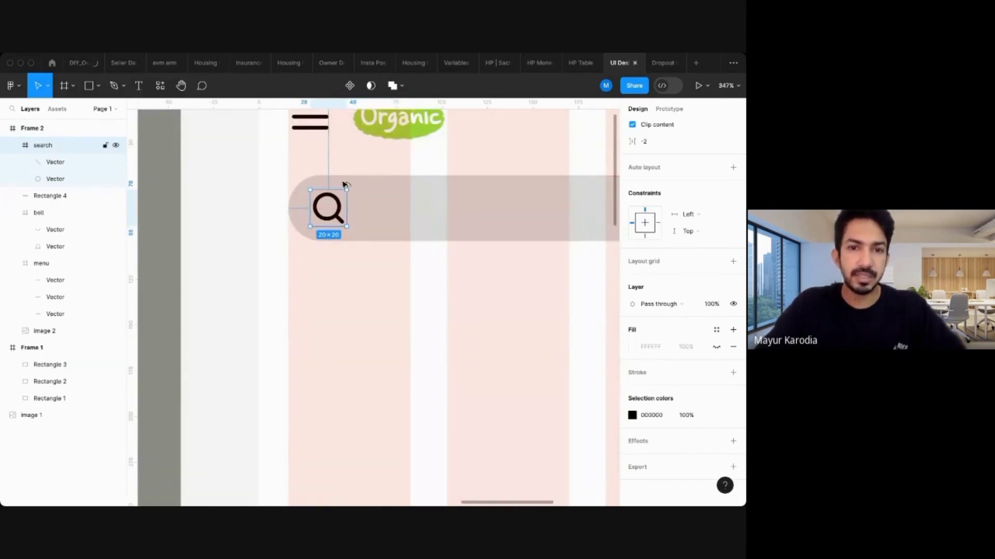
click(345, 184)
Move Frame 1 with the color swatches to the right of Frame 2, at X 676, Y -386.
scroll(246, 219, down, 5)
scroll(260, 229, left, 5)
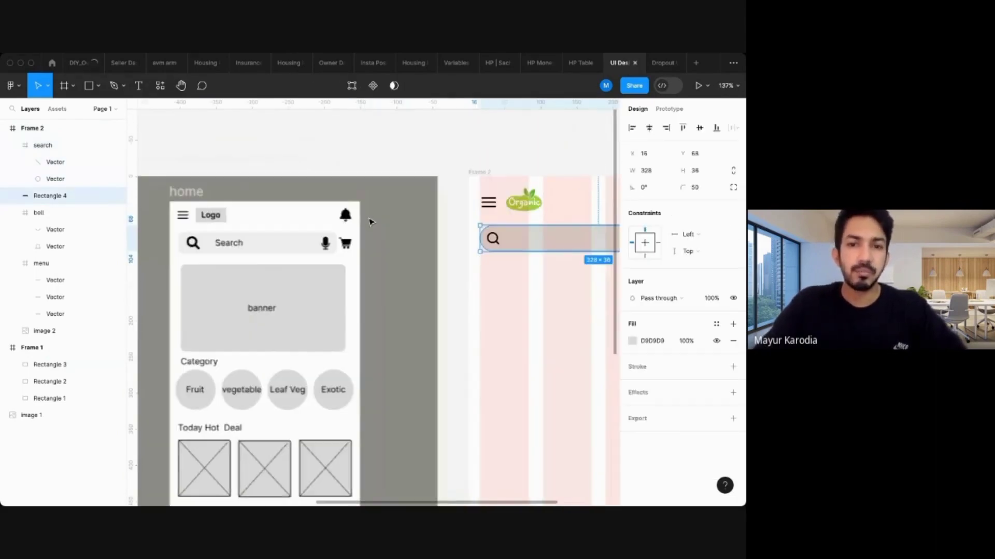
scroll(368, 219, down, 5)
click(209, 228)
scroll(218, 239, left, 3)
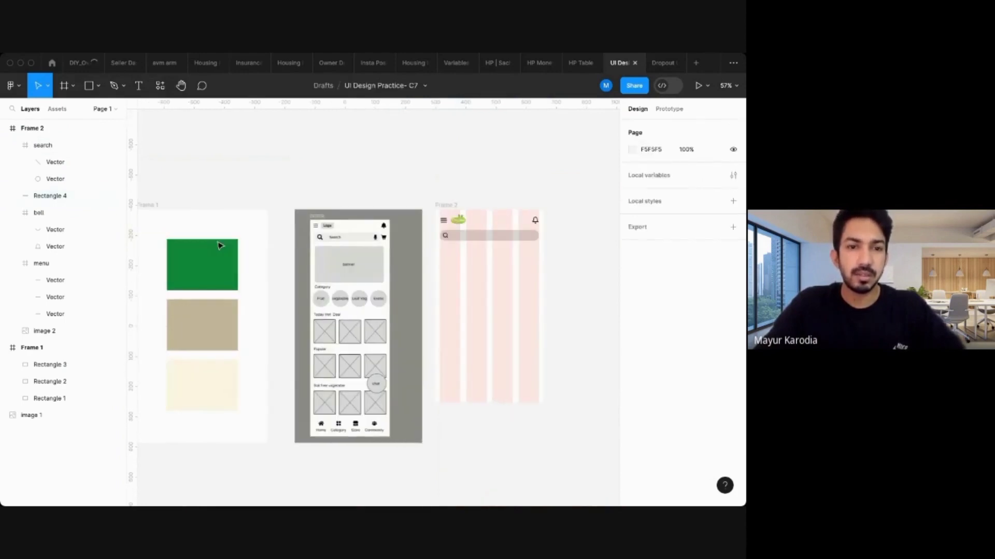
scroll(210, 234, down, 1)
drag(164, 207, 538, 217)
drag(538, 217, 538, 210)
scroll(425, 236, up, 4)
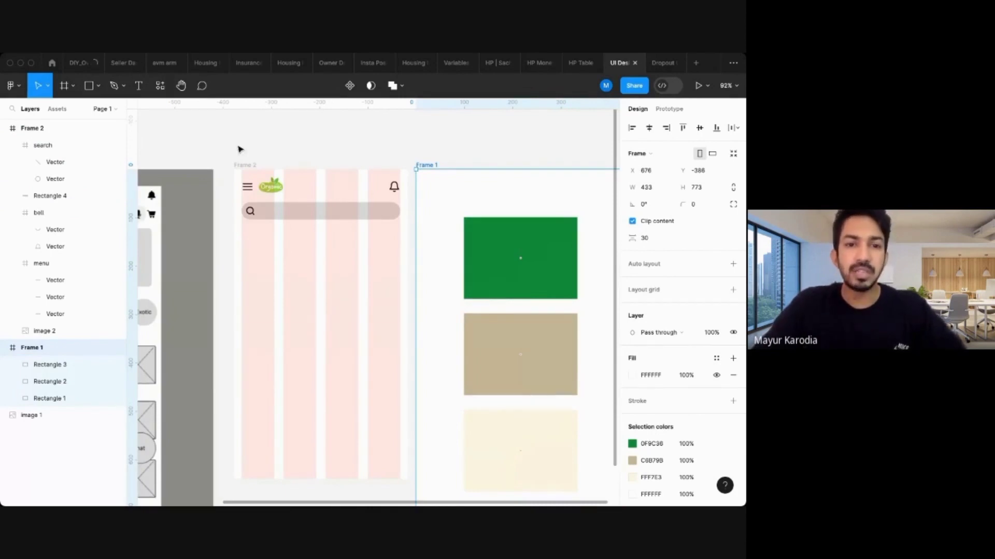
scroll(240, 147, down, 3)
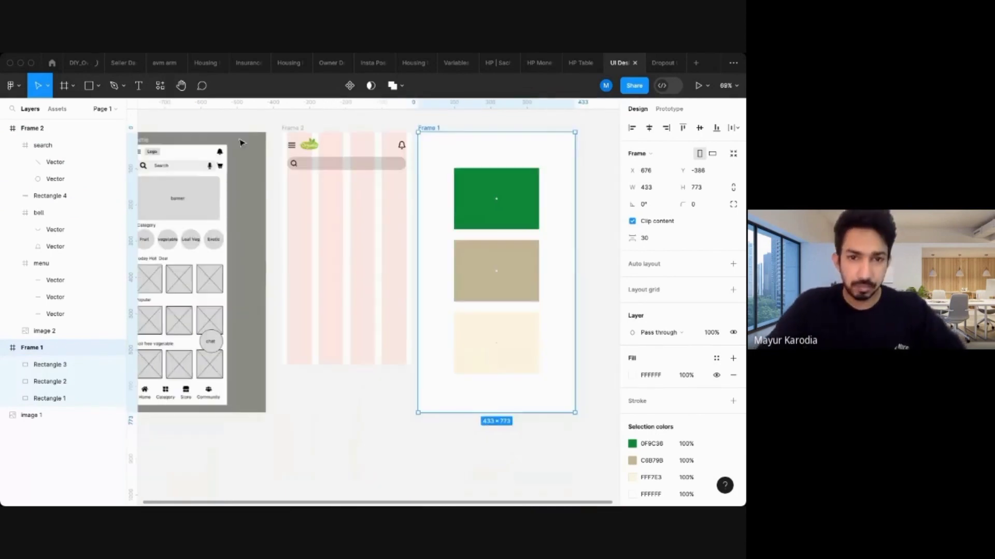
scroll(240, 143, up, 2)
scroll(240, 142, up, 1)
scroll(240, 142, right, 1)
click(282, 138)
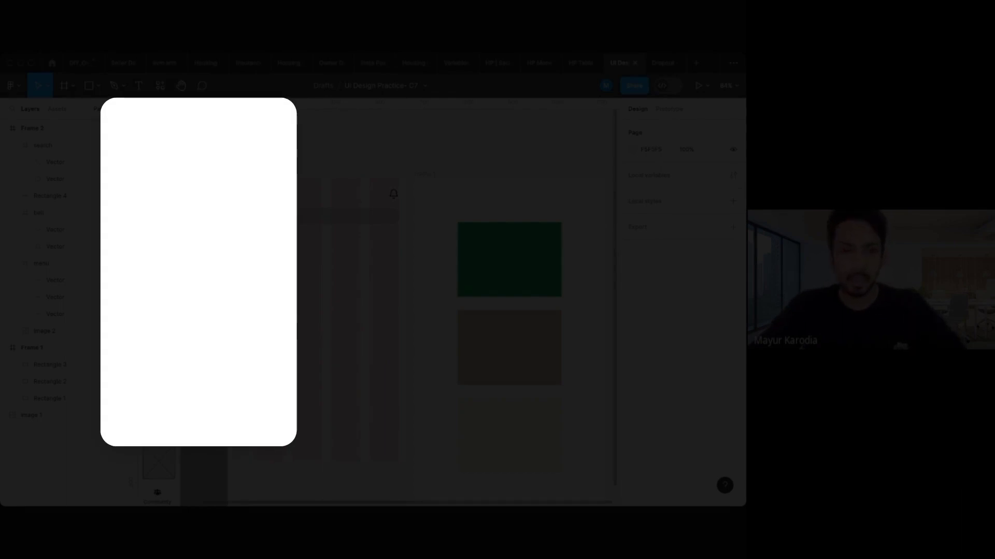
Copy the fill color FFF7E3 from the cream swatch in Frame 1 and apply it as Frame 2's fill.
click(345, 172)
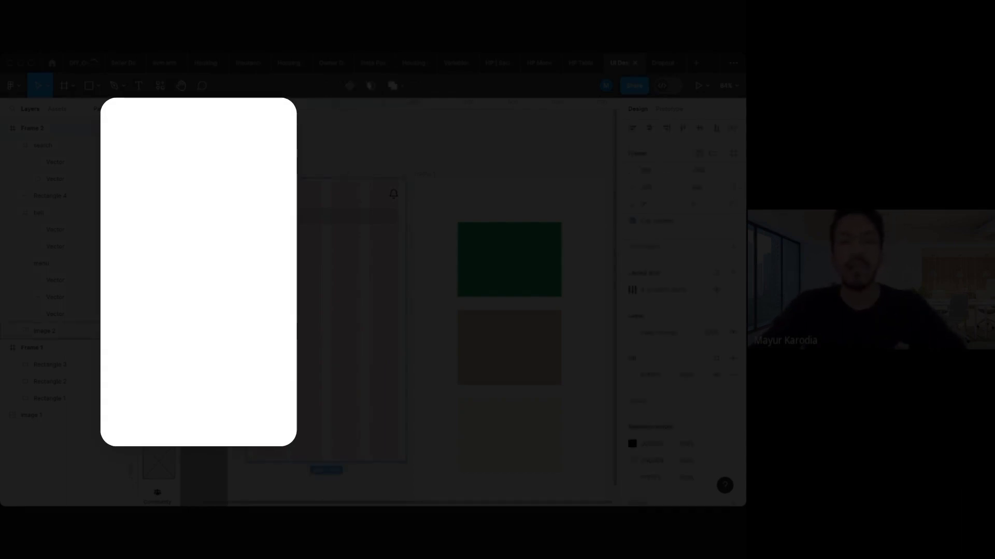
click(348, 172)
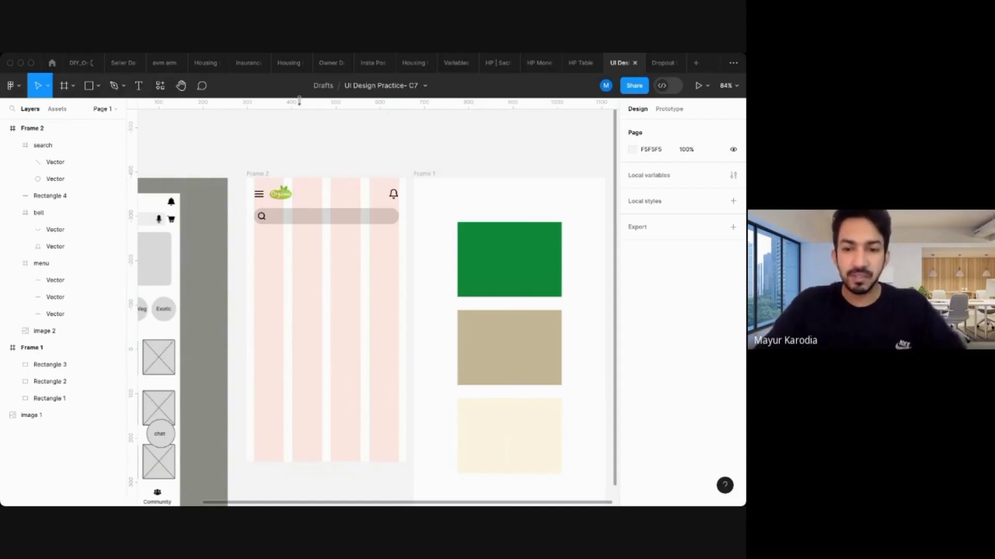
click(516, 444)
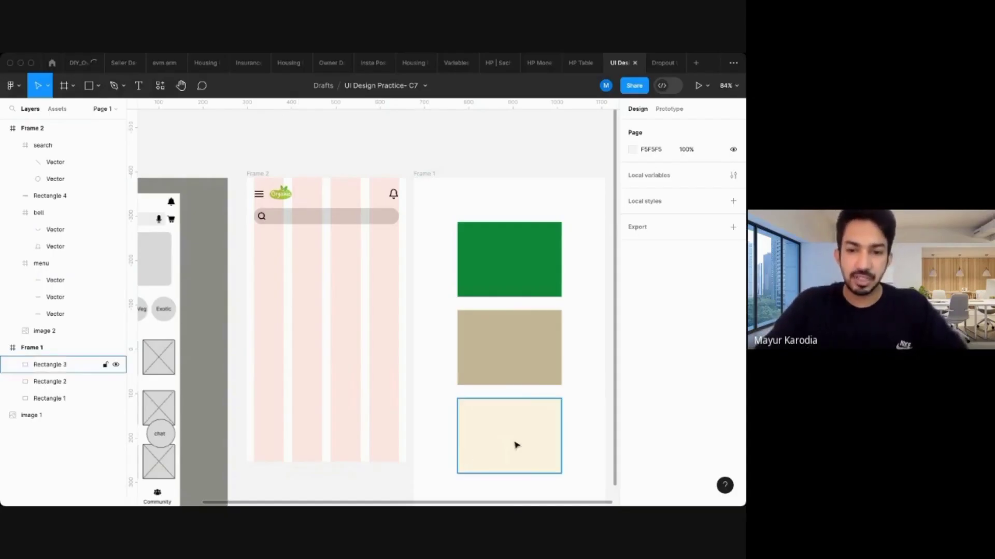
click(516, 444)
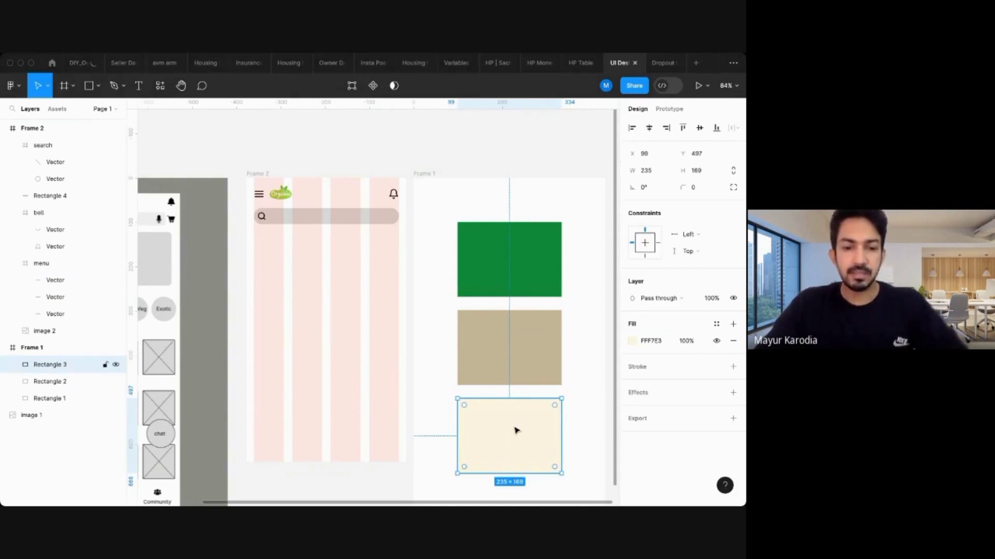
click(650, 341)
key(super+c)
click(265, 173)
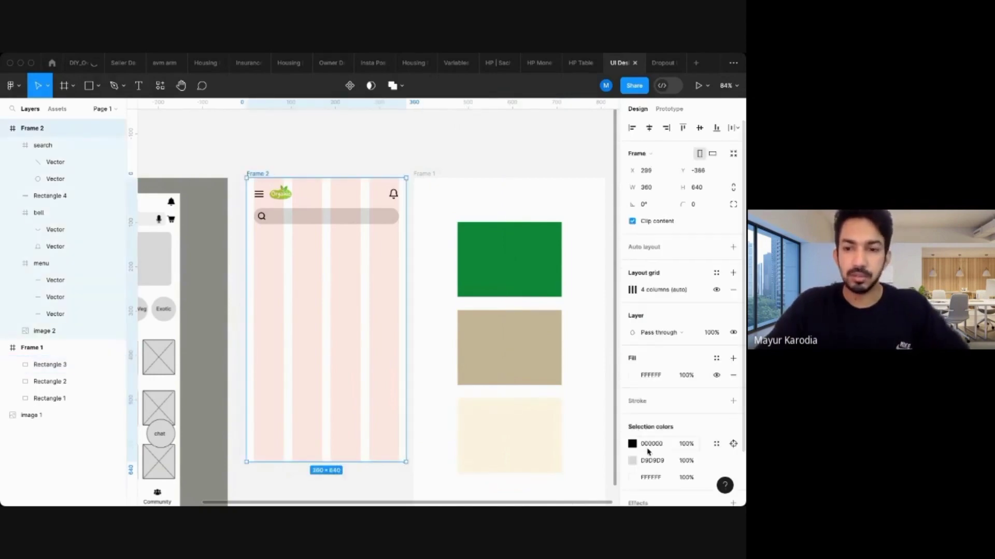
click(649, 377)
key(super+v)
key(Return)
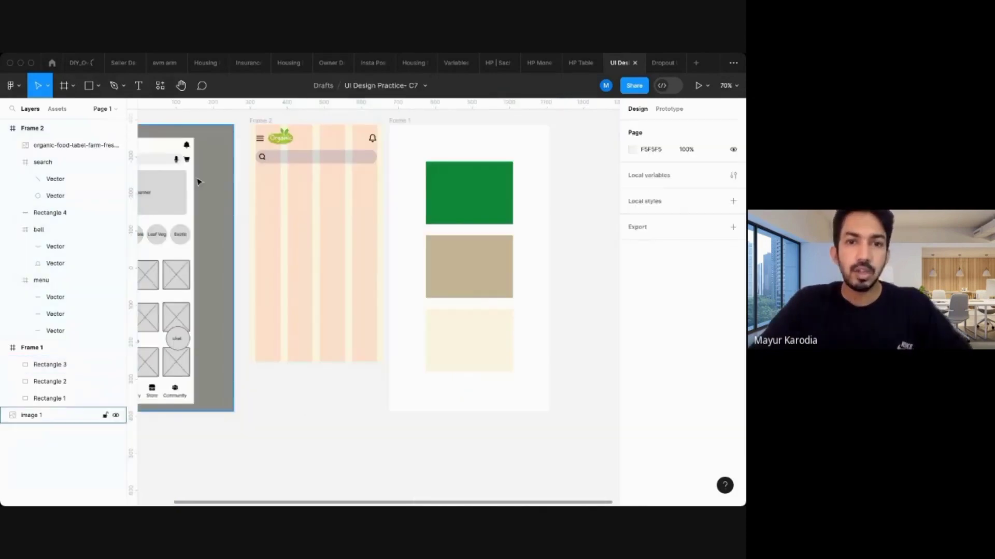
scroll(197, 181, left, 1)
scroll(198, 181, up, 4)
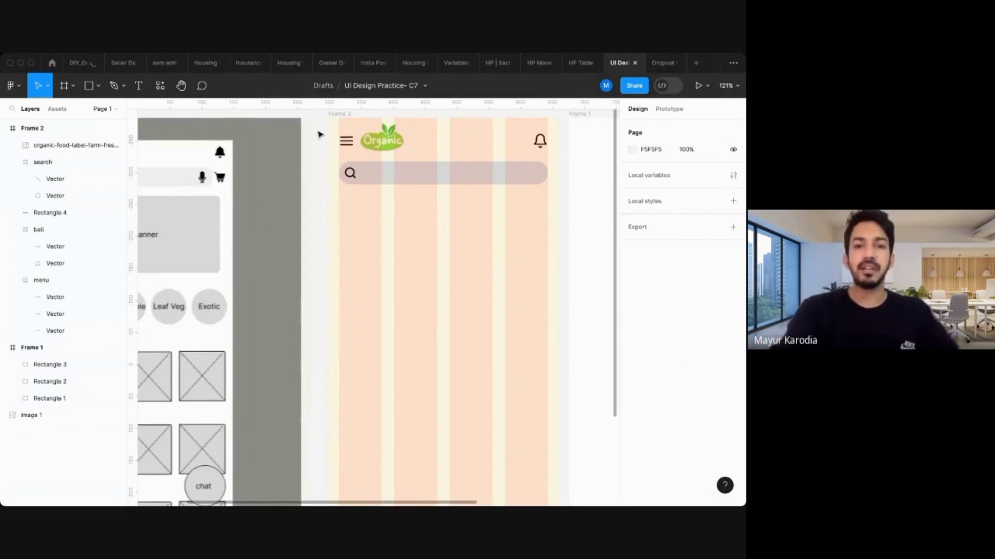
scroll(318, 134, down, 3)
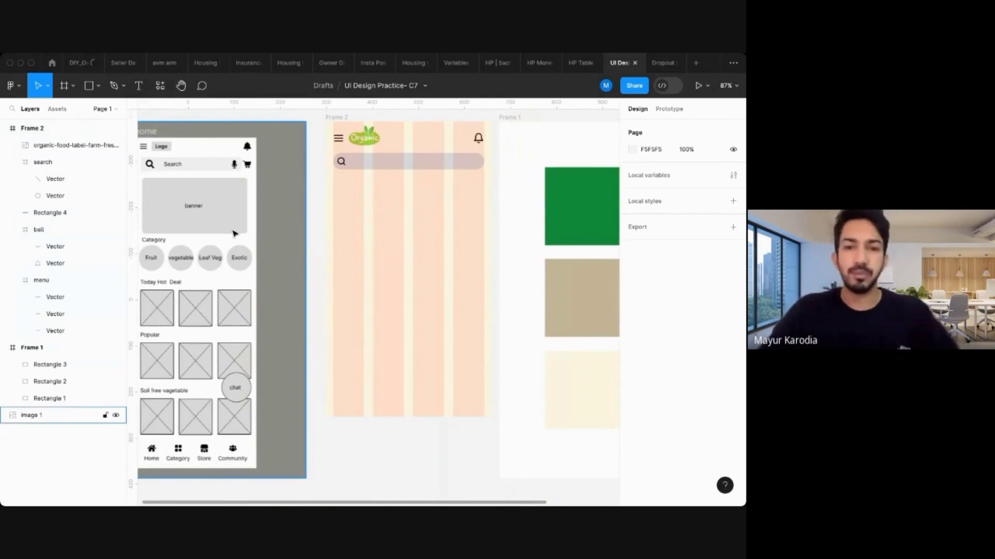
scroll(404, 280, up, 2)
scroll(404, 280, right, 1)
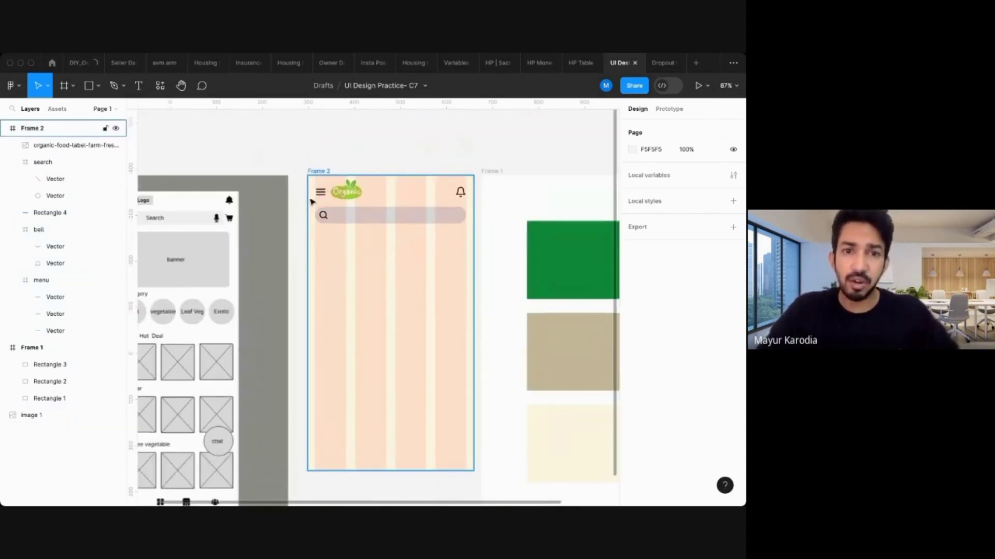
Try a pale green fill, E4FFEC, on Frame 2 by sampling the green swatch and lightening the sampled color.
click(316, 172)
scroll(538, 277, right, 2)
scroll(538, 277, down, 1)
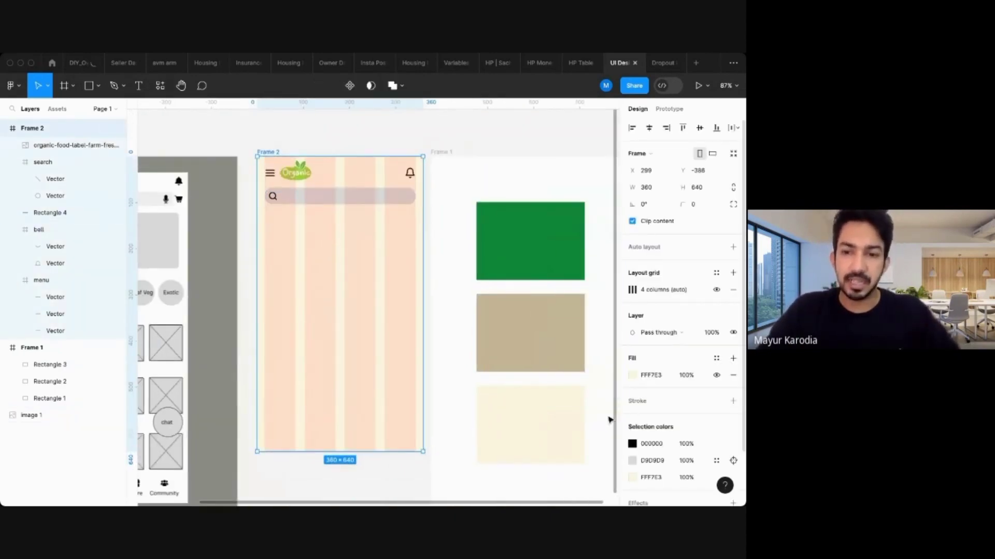
scroll(614, 409, down, 1)
click(632, 375)
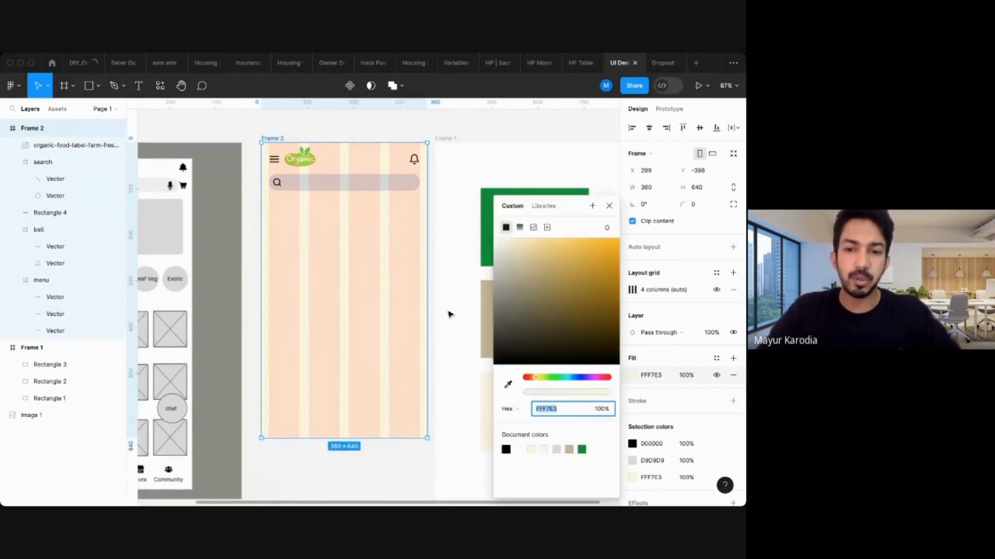
scroll(449, 312, right, 2)
scroll(449, 312, up, 1)
click(508, 384)
click(458, 231)
drag(530, 251, 506, 236)
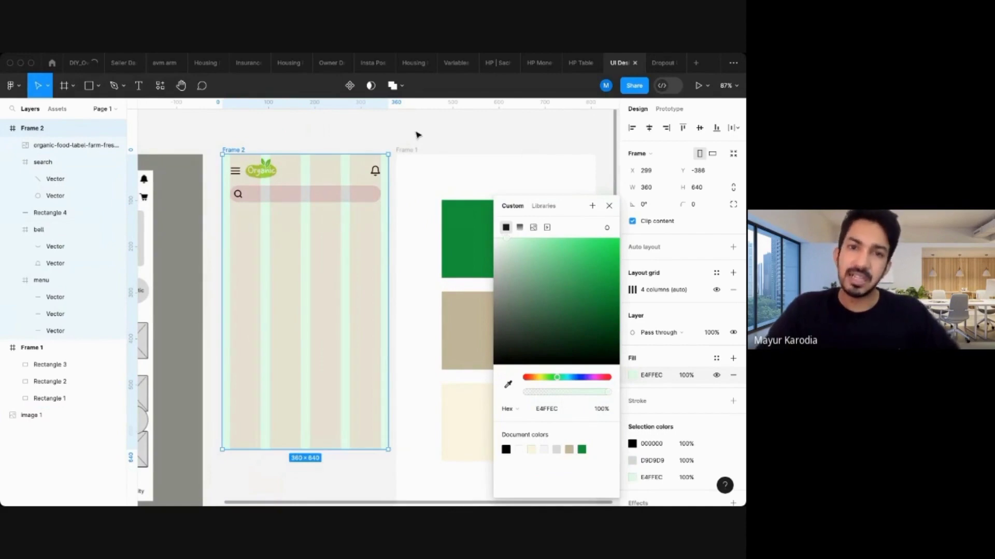
click(416, 134)
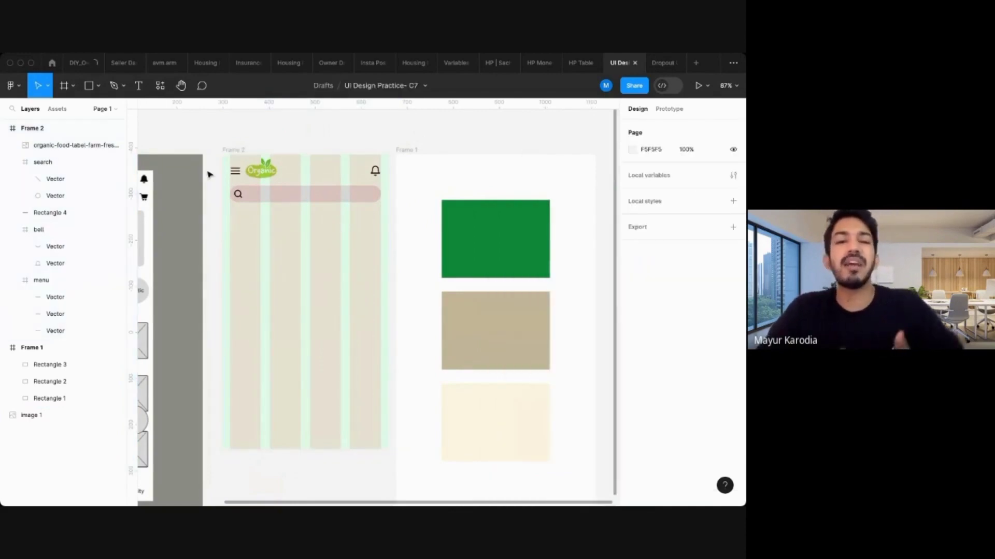
Undo the pale green fill on Frame 2.
key(super+z)
key(super+z)
key(super+z)
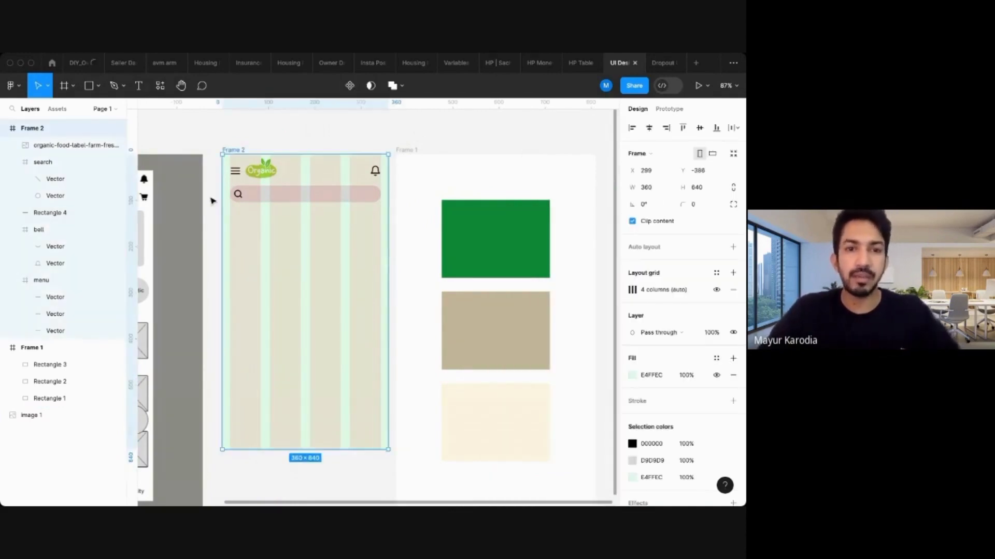
click(211, 161)
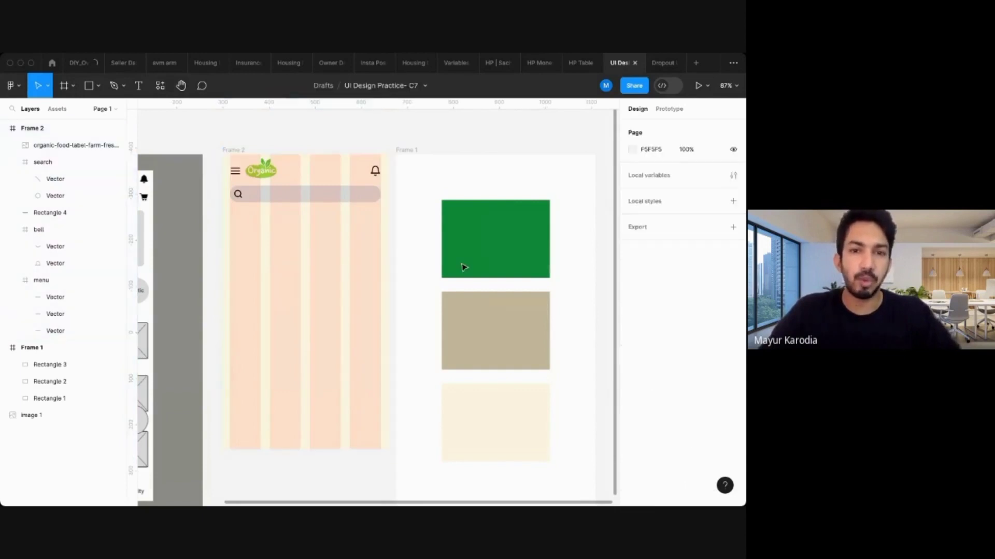
Move Frame 1 with the color swatches farther away from Frame 2, to X 805, Y -386.
drag(406, 151, 465, 148)
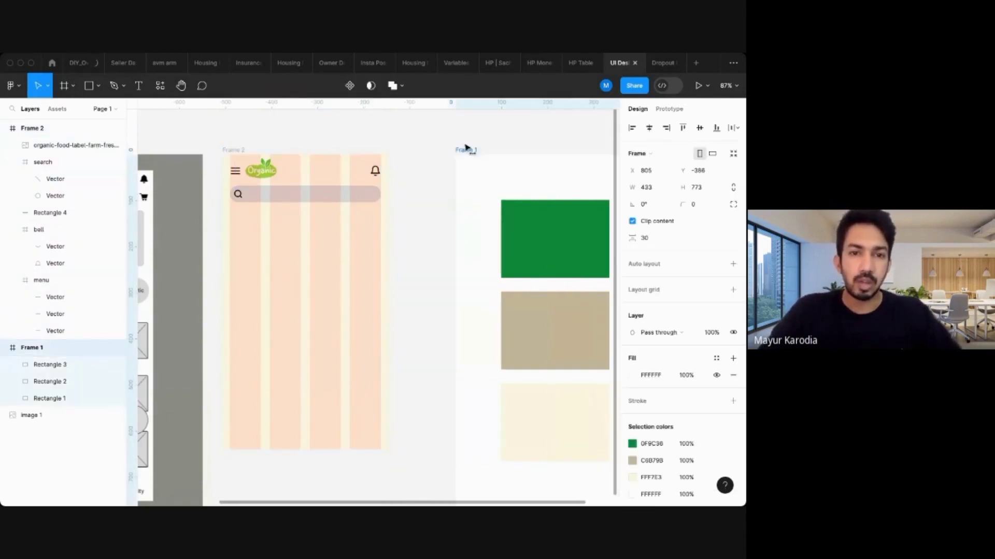
scroll(294, 209, left, 4)
scroll(287, 216, up, 5)
scroll(349, 173, down, 3)
scroll(348, 173, right, 2)
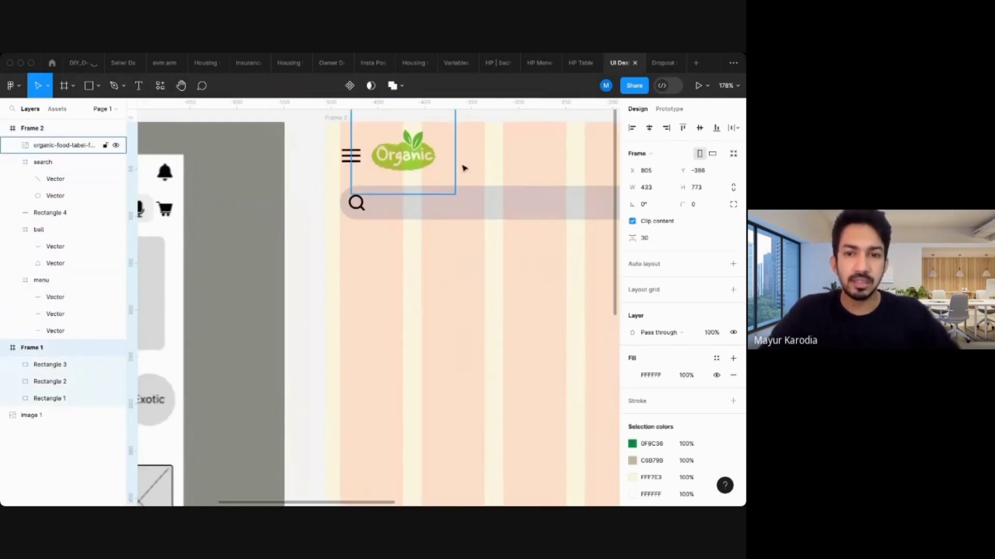
click(510, 212)
scroll(510, 211, right, 2)
scroll(510, 211, up, 2)
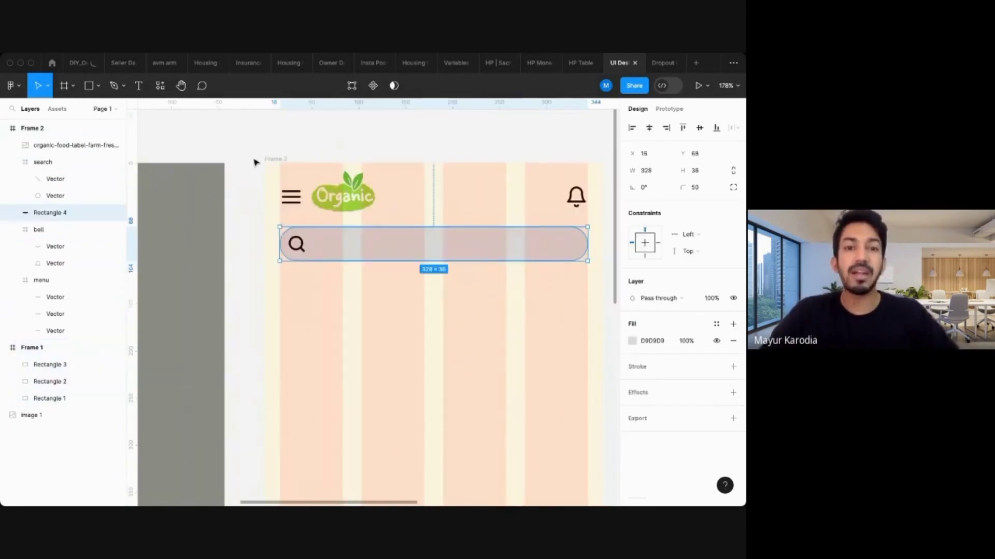
click(248, 127)
scroll(248, 127, down, 2)
scroll(257, 153, down, 1)
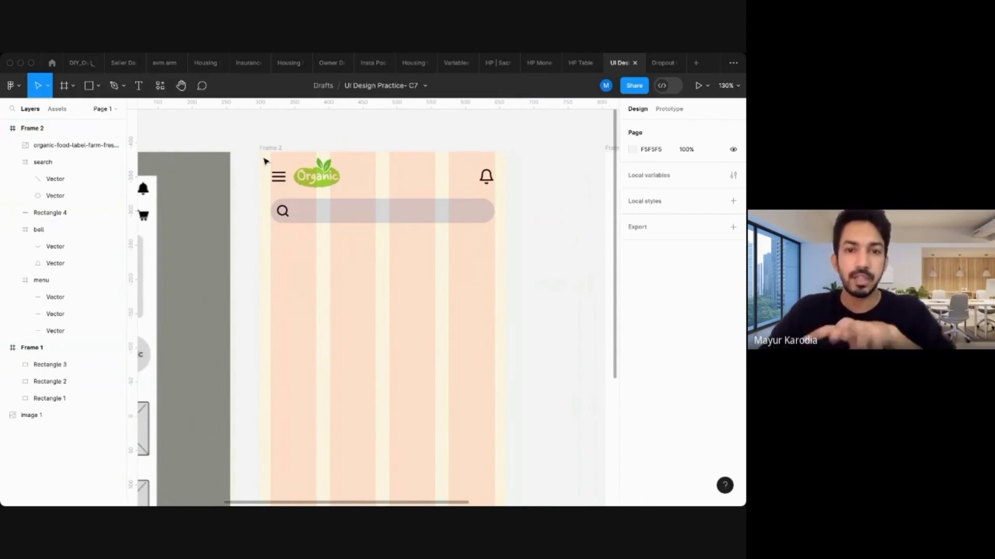
click(346, 202)
click(352, 210)
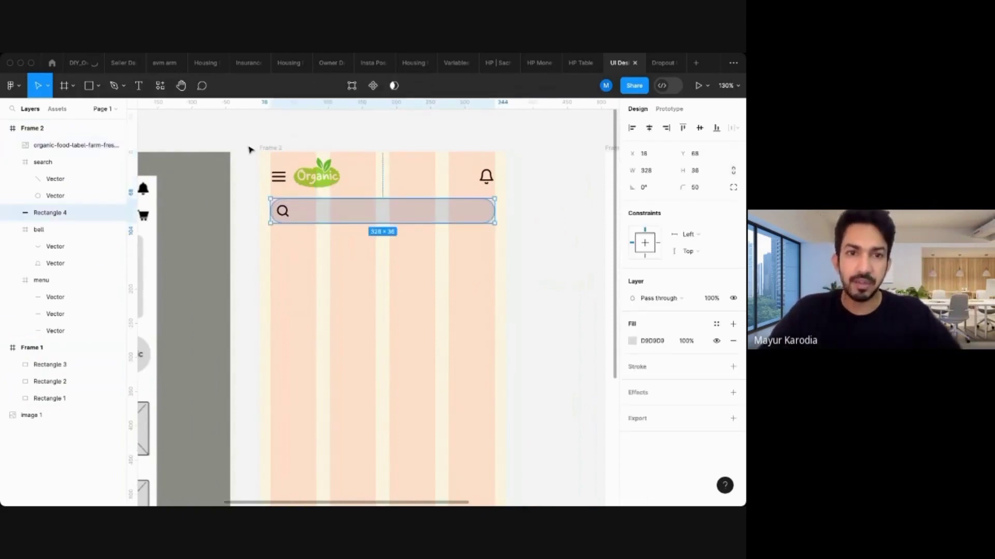
Hide the four-column layout grid on Frame 2.
click(267, 148)
click(717, 290)
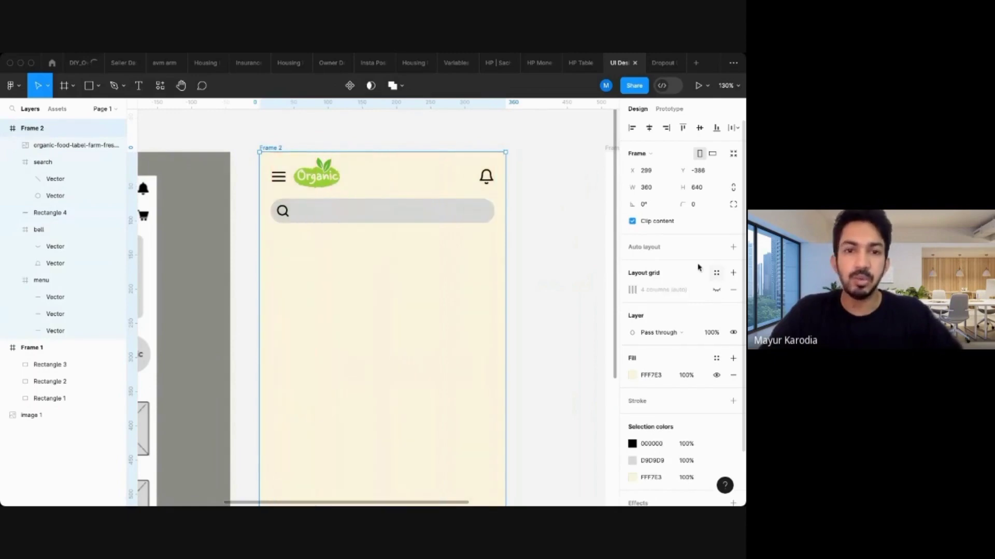
click(242, 172)
scroll(242, 172, down, 3)
Set the search bar rectangle's fill to white, FFFFFF.
click(263, 155)
click(363, 200)
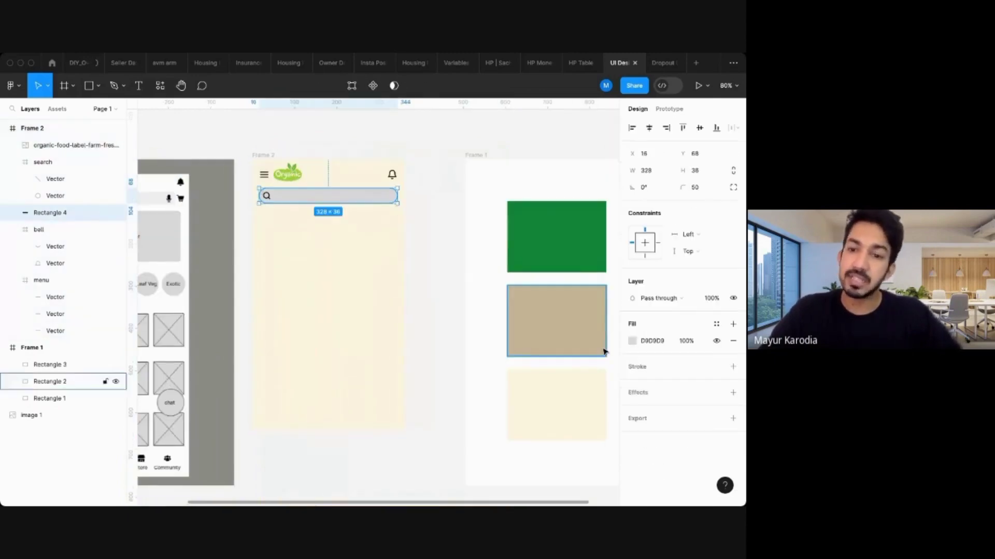
click(651, 342)
text(d)
key(BackSpace)
text(ff)
key(Return)
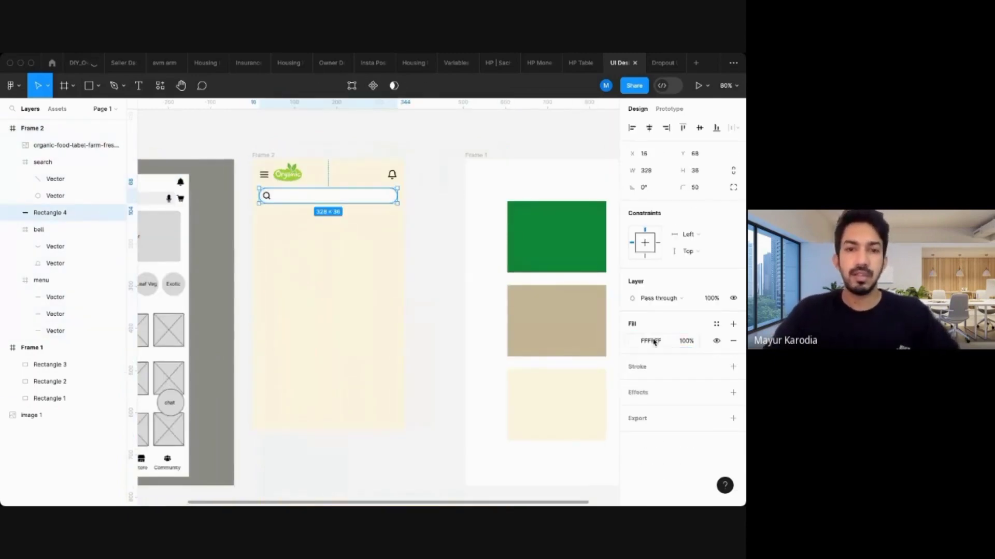
click(333, 226)
Make the magnifying glass icon inside the search bar smaller, with a thinner outline.
click(267, 196)
scroll(250, 182, up, 6)
scroll(242, 257, down, 3)
click(247, 258)
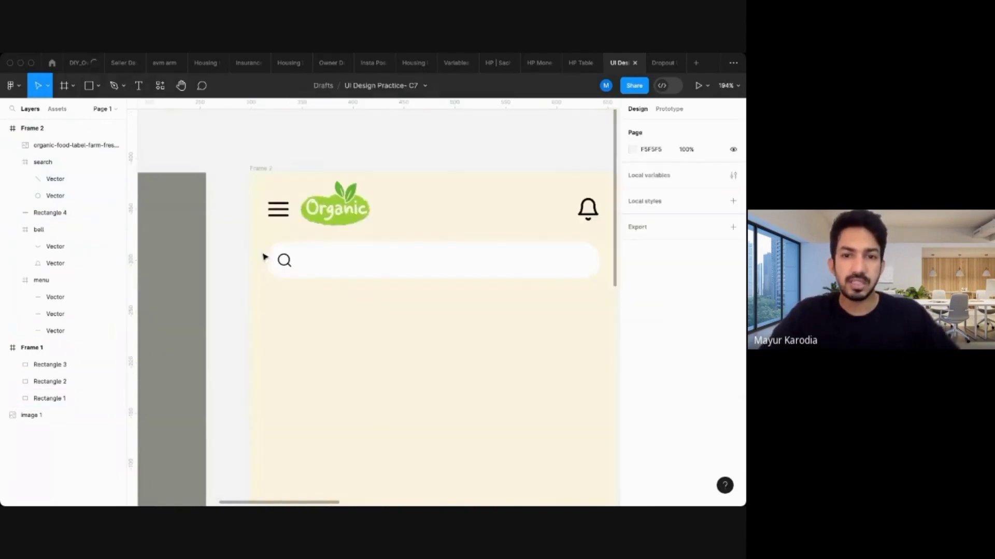
click(336, 246)
scroll(472, 263, down, 5)
click(438, 197)
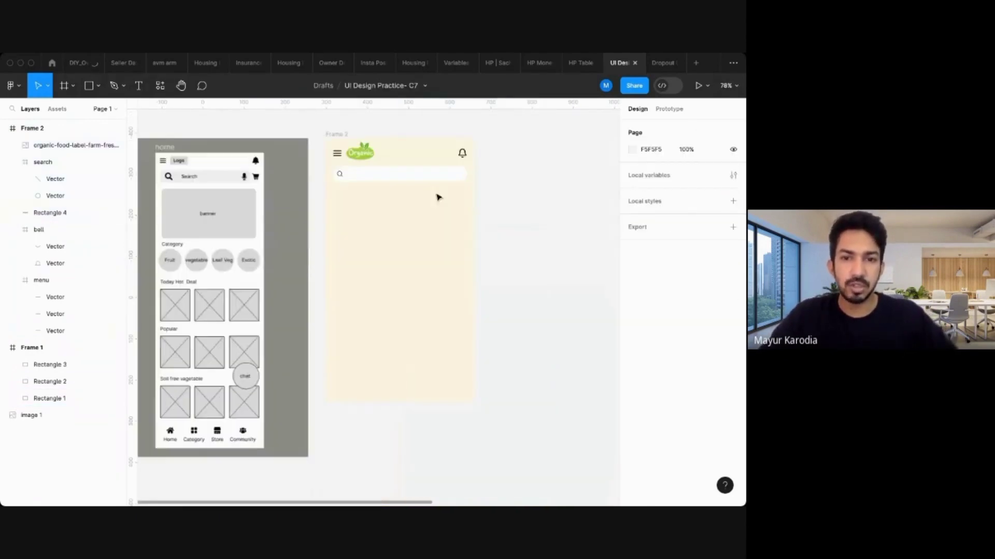
Add a drop shadow effect to the search bar rectangle and open the effect's settings.
scroll(437, 197, up, 1)
click(439, 172)
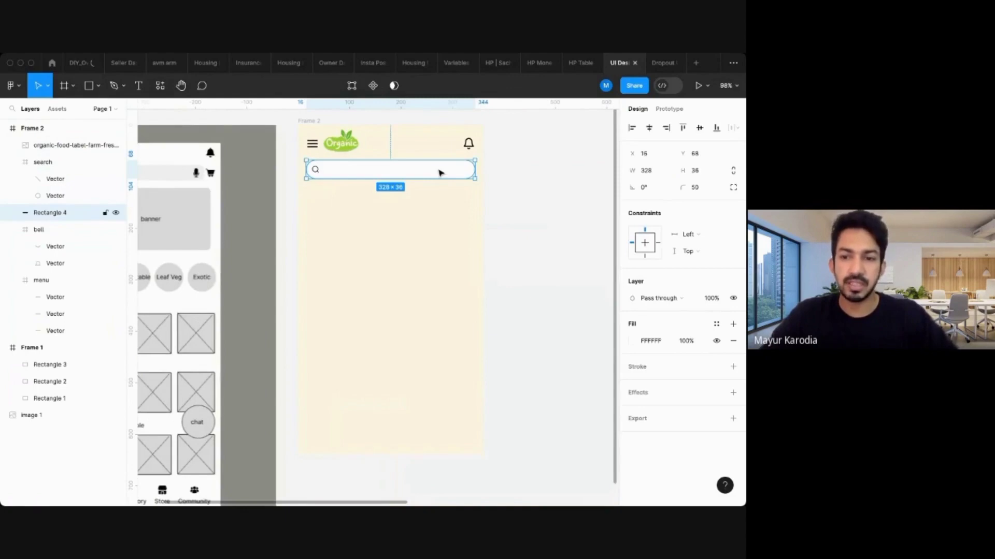
click(638, 392)
click(632, 410)
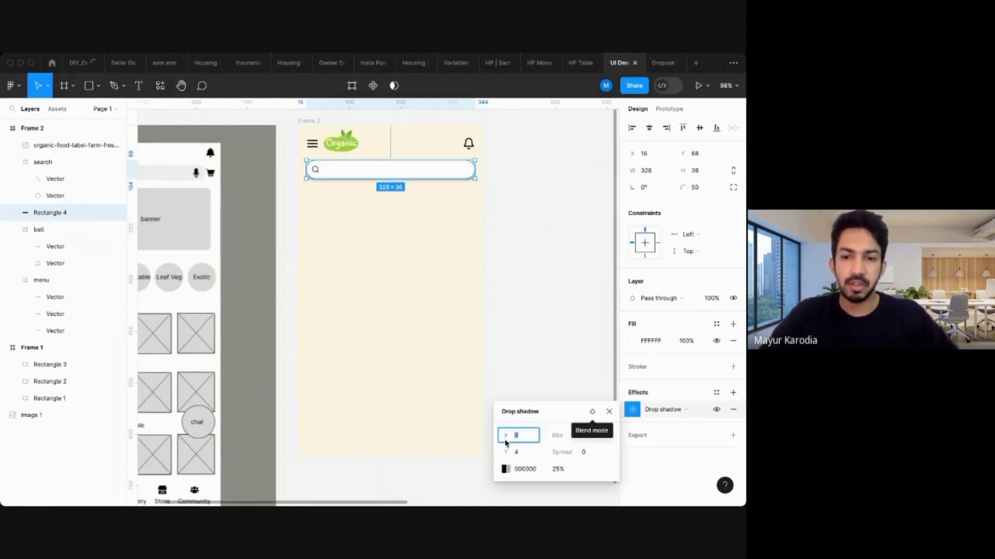
Sample the cream background as the search bar's shadow color and darken it to BFA971.
click(506, 470)
scroll(351, 221, up, 1)
scroll(351, 221, right, 1)
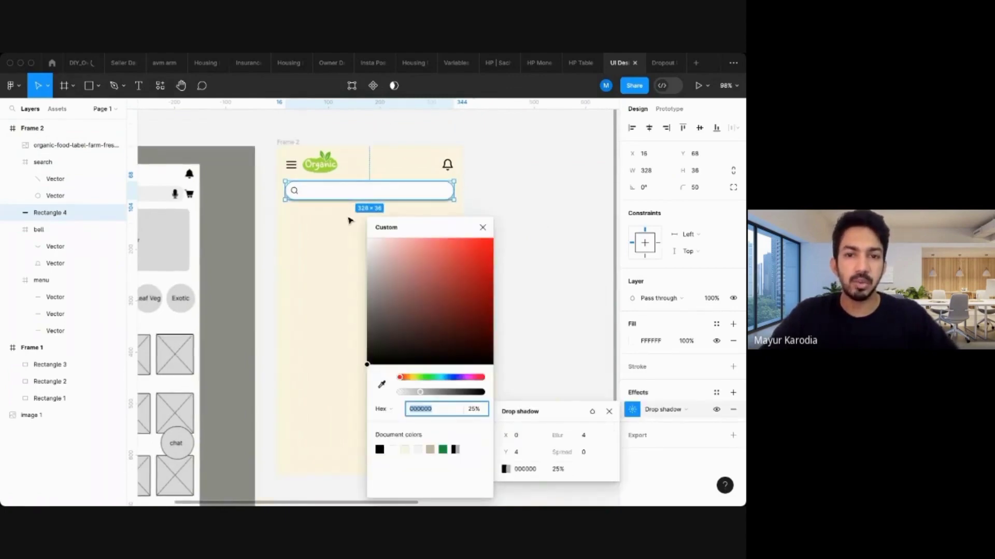
scroll(350, 221, up, 3)
click(383, 385)
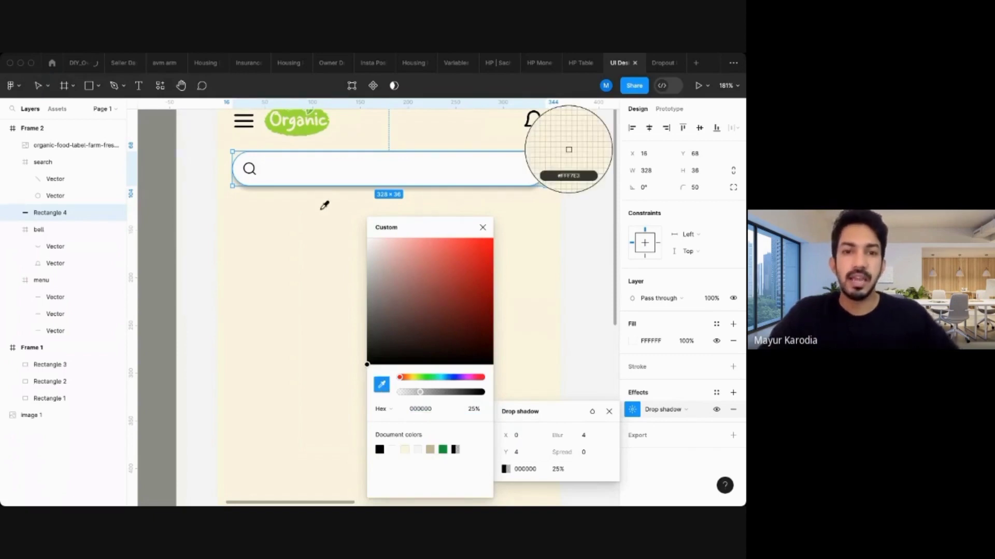
click(321, 209)
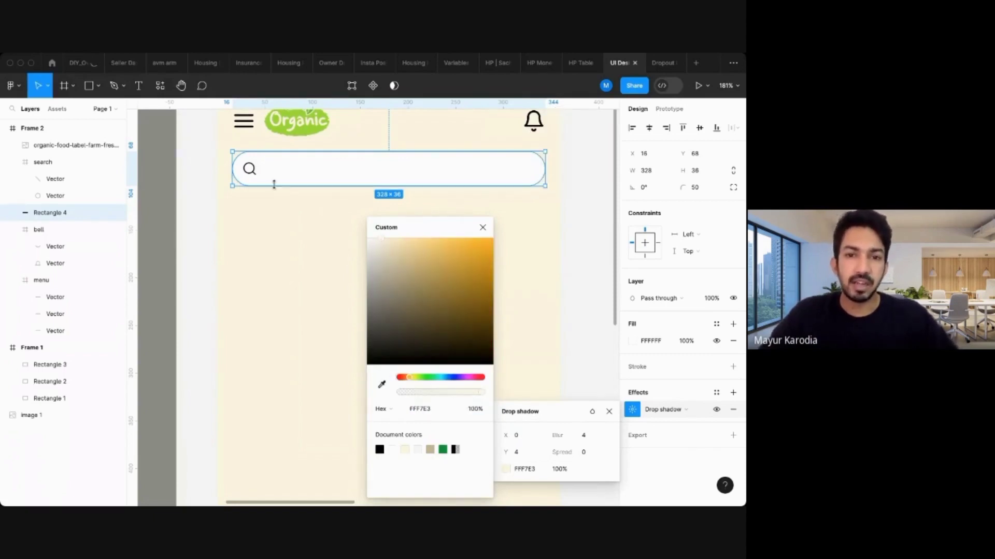
drag(380, 240, 418, 270)
Set the search bar's drop shadow to blur 7 and opacity 37%.
click(585, 438)
text(8)
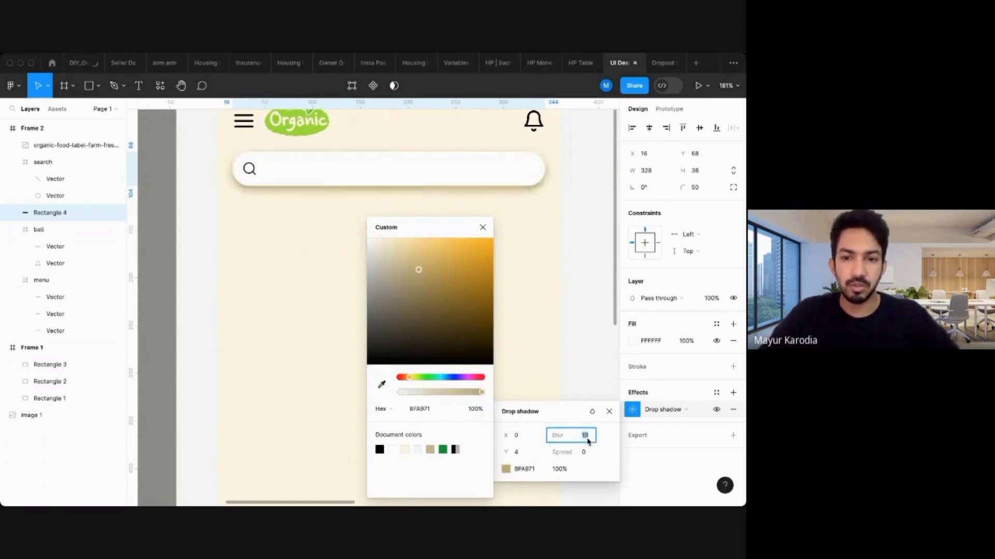
text(7)
click(559, 468)
text(37)
key(Return)
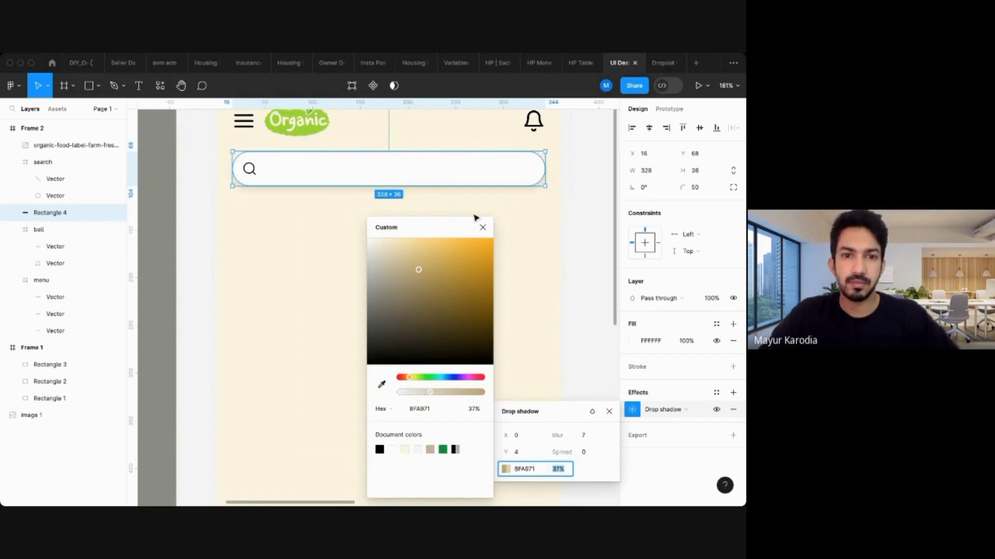
Soften the search bar's drop shadow with blur 5 and opacity 26%, and deselect the bar.
click(584, 435)
text(5)
click(562, 474)
text(26)
key(Return)
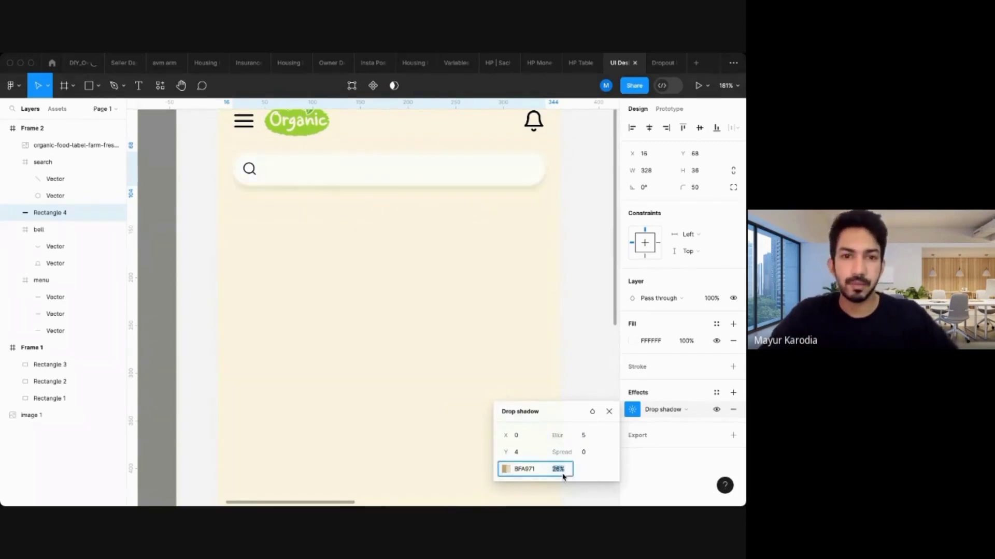
click(518, 454)
click(175, 191)
click(200, 192)
scroll(203, 191, down, 5)
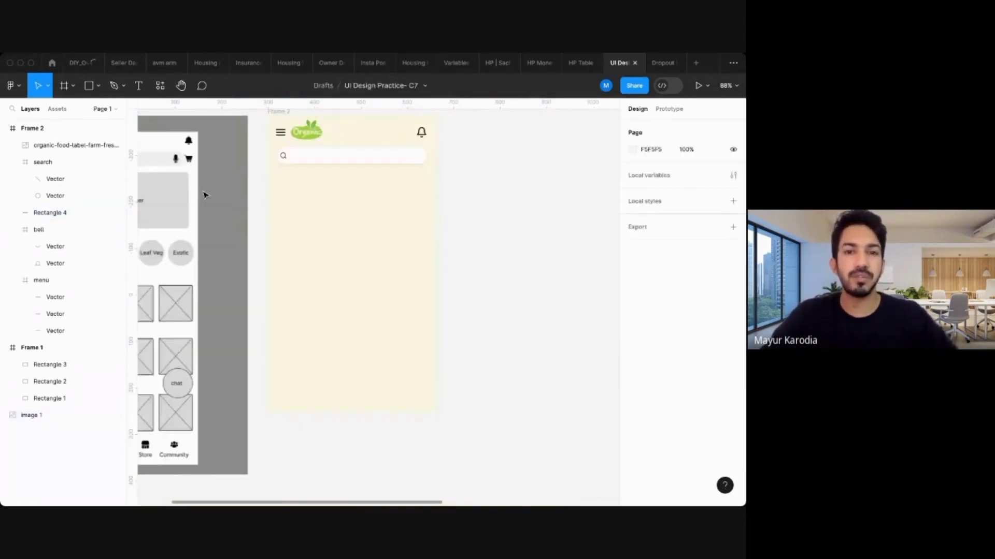
scroll(444, 190, down, 2)
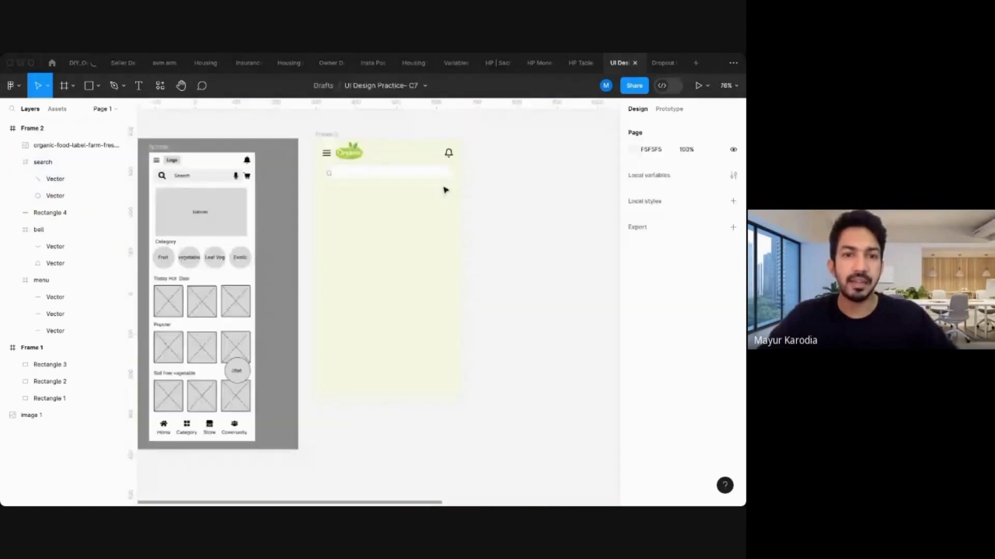
Find the microphone icon with the Feather Icons plugin by searching "mic" and insert it.
scroll(422, 159, up, 3)
right_click(544, 228)
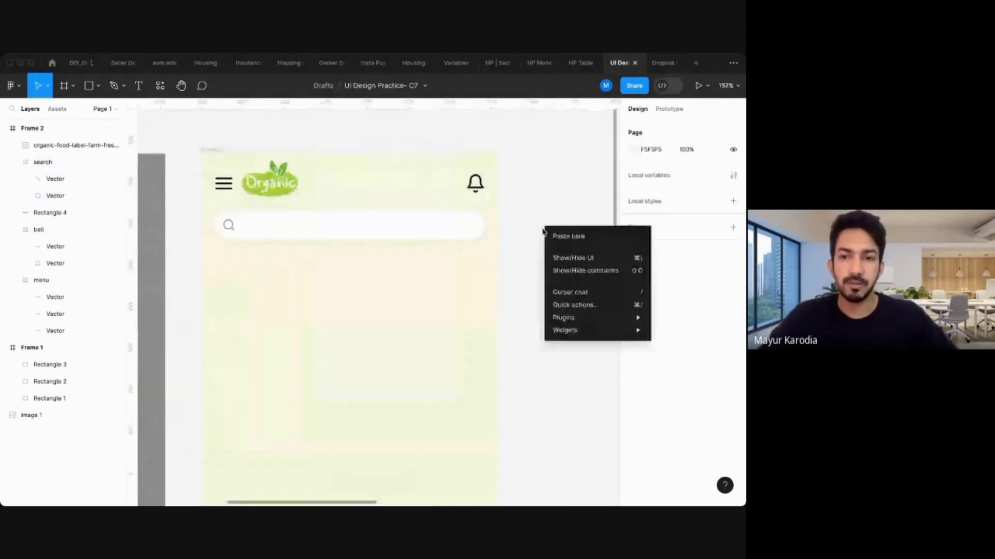
mouse_move(567, 321)
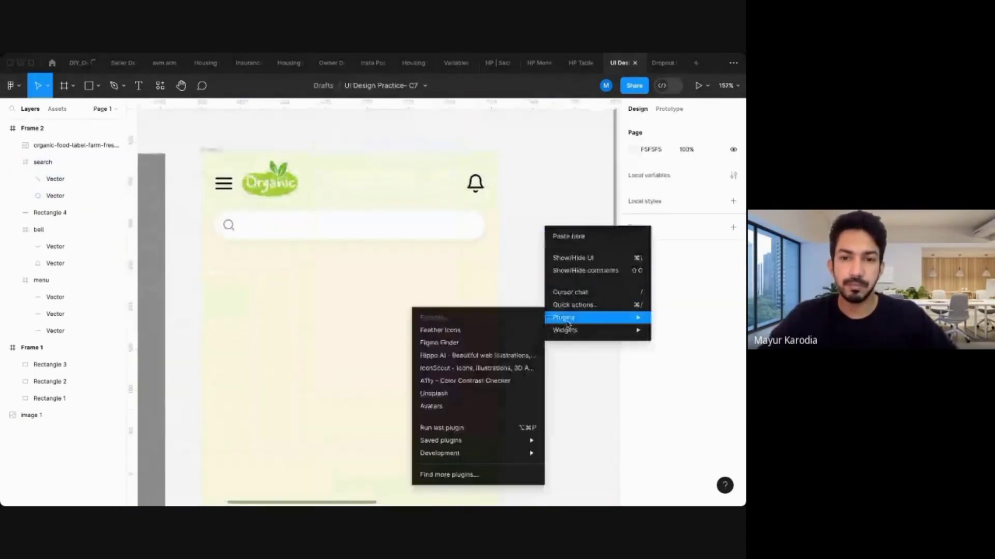
click(437, 330)
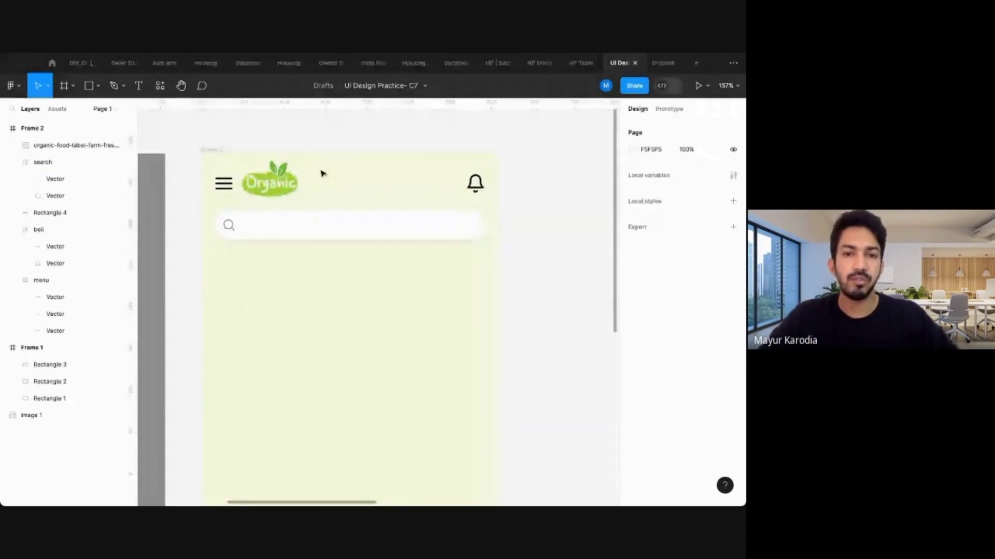
text(mic)
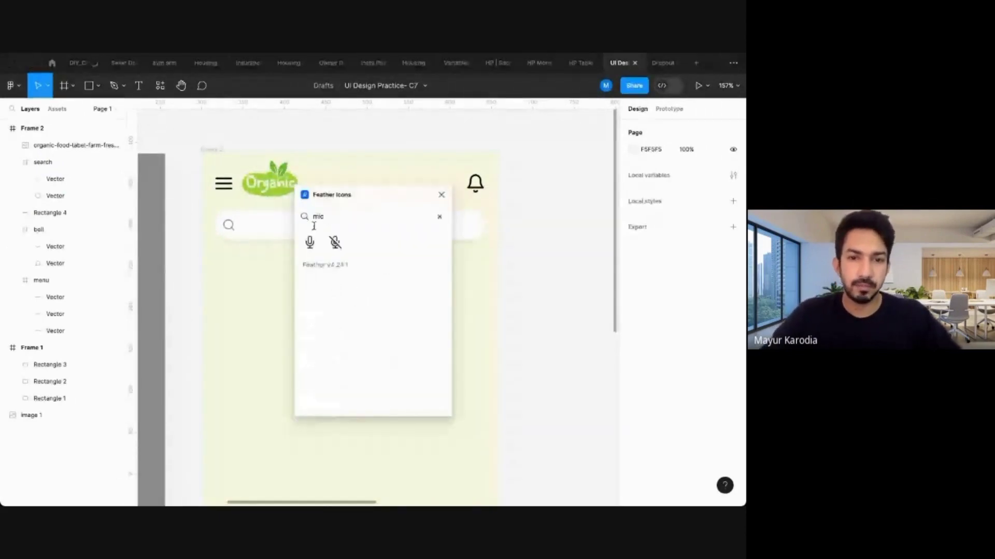
click(309, 242)
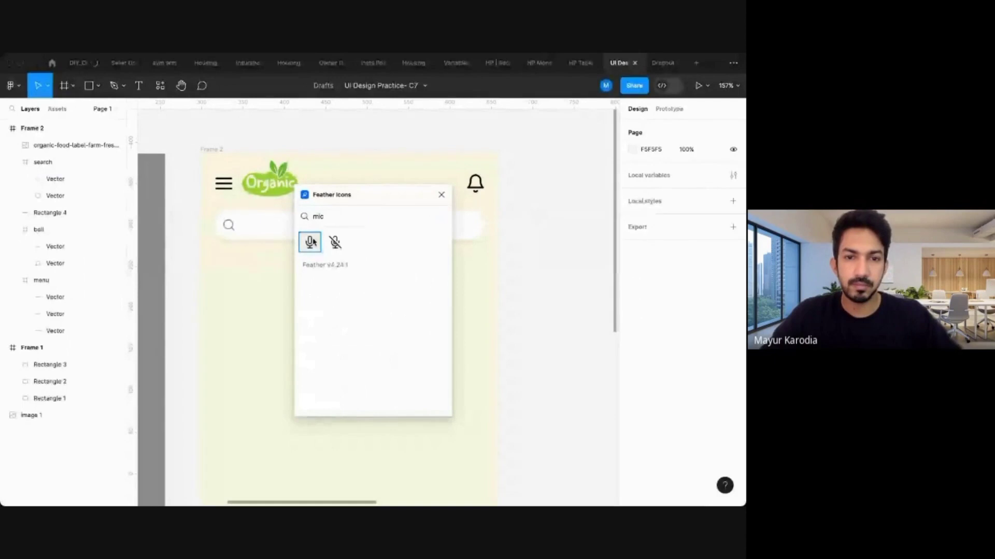
Search Feather Icons for "cart", insert the shopping cart icon and close the plugin.
double_click(327, 216)
text(cart)
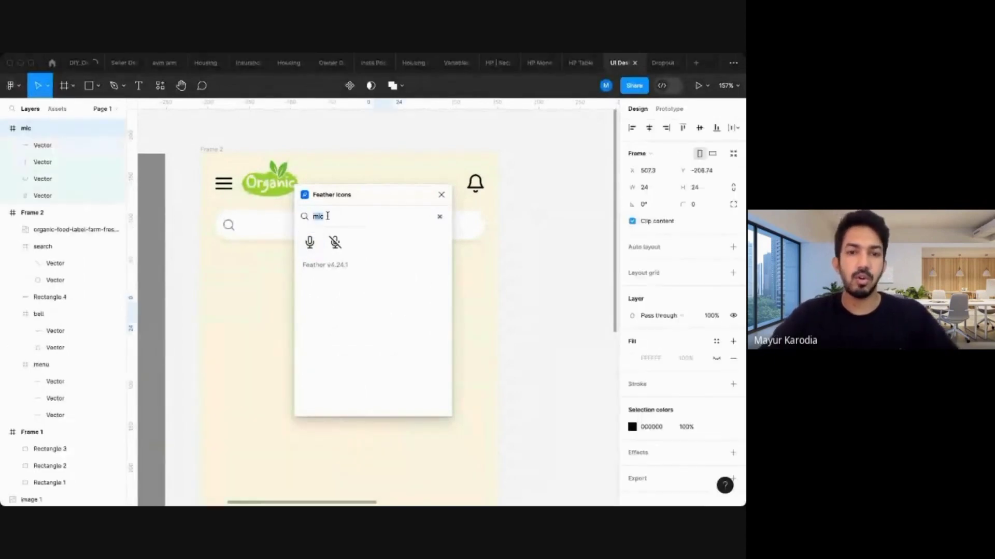
click(336, 244)
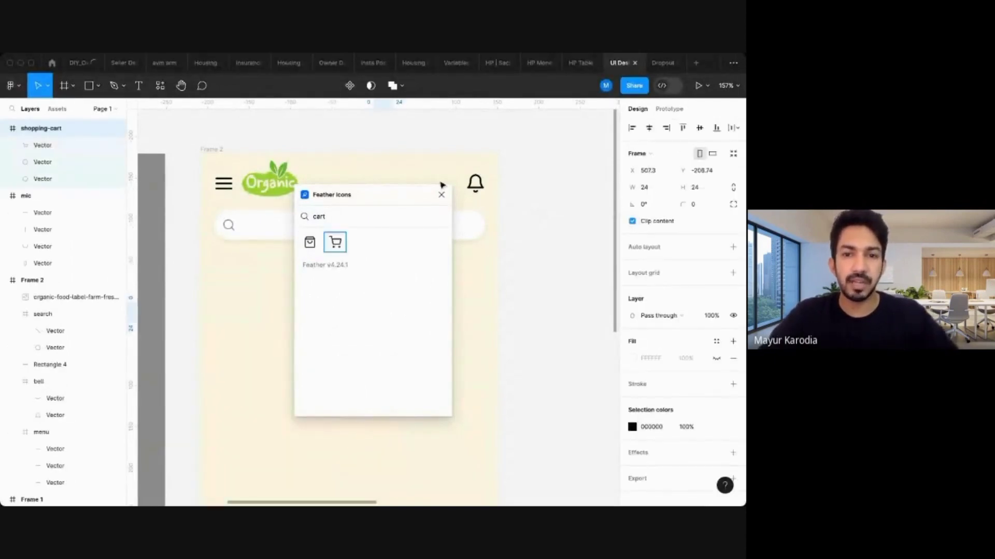
click(442, 195)
click(577, 244)
click(382, 302)
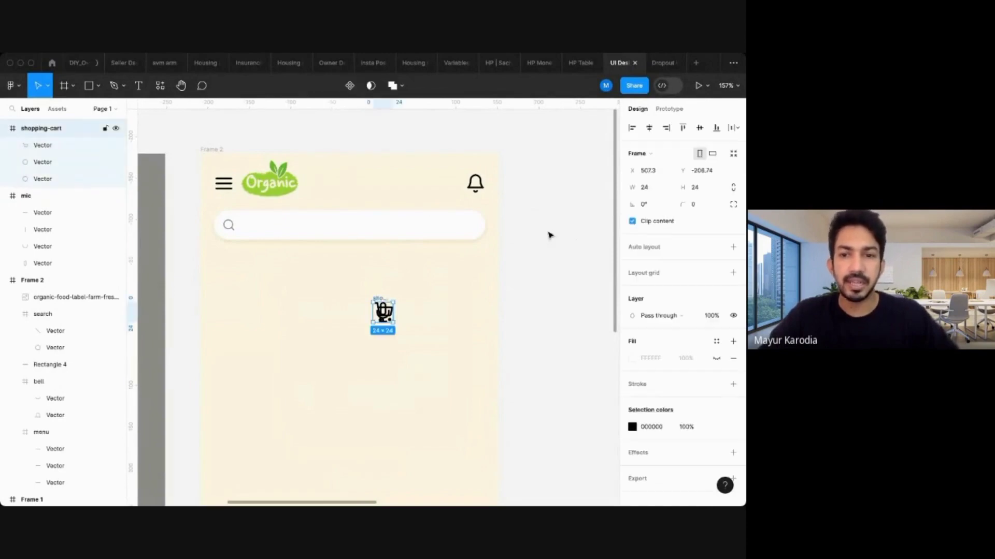
Move the shopping cart icon outside the frame and place the mic icon in the search bar at X 294, Y 74.
drag(382, 301, 543, 249)
drag(380, 301, 358, 237)
click(516, 207)
scroll(544, 194, up, 5)
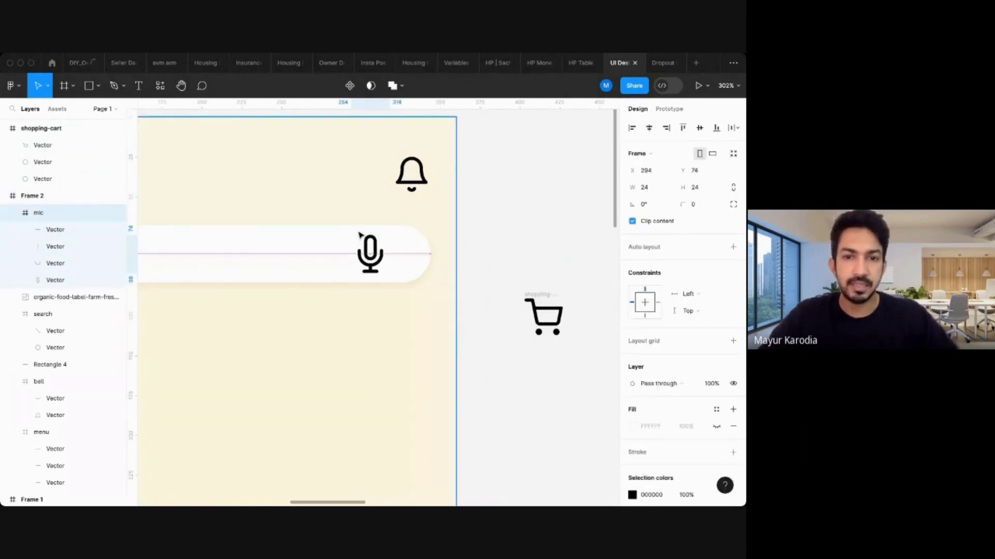
Lock the mic icon's proportions and resize it to 16 × 16.
scroll(428, 261, down, 5)
scroll(428, 261, up, 6)
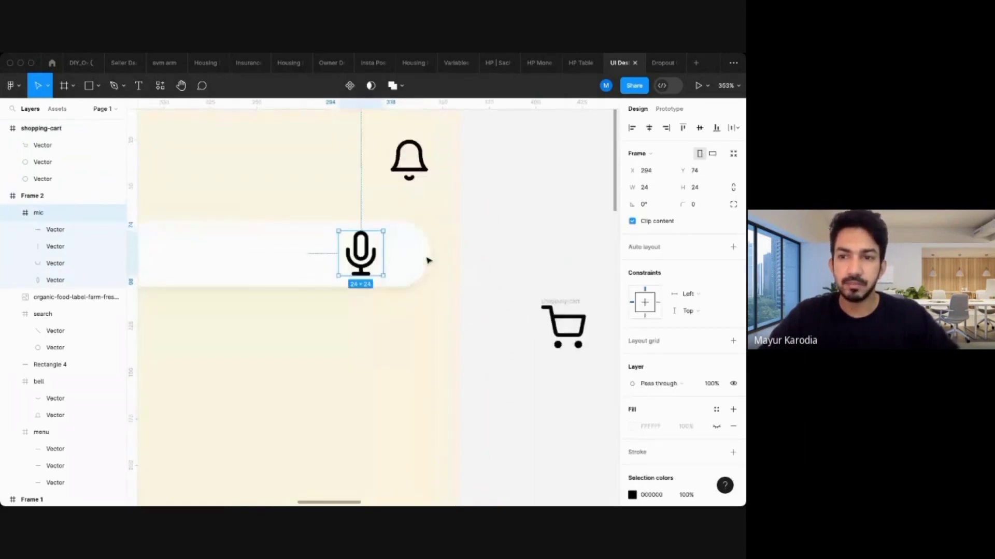
click(733, 187)
mouse_move(682, 187)
mouse_down()
mouse_move(699, 187)
mouse_move(671, 187)
mouse_up()
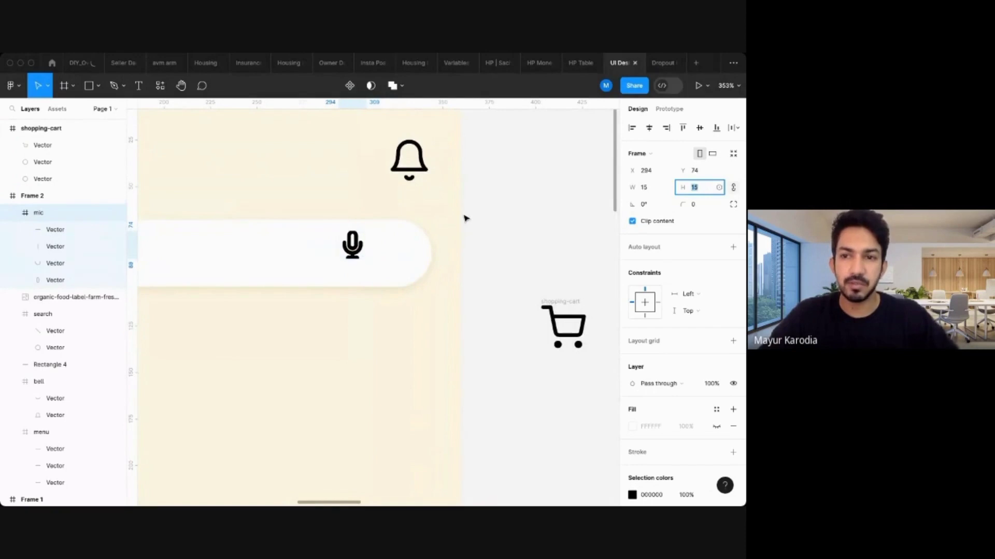
key(Up)
Thin the strokes of the mic icon's capsule, arc and base line to weight 1.
scroll(342, 260, up, 8)
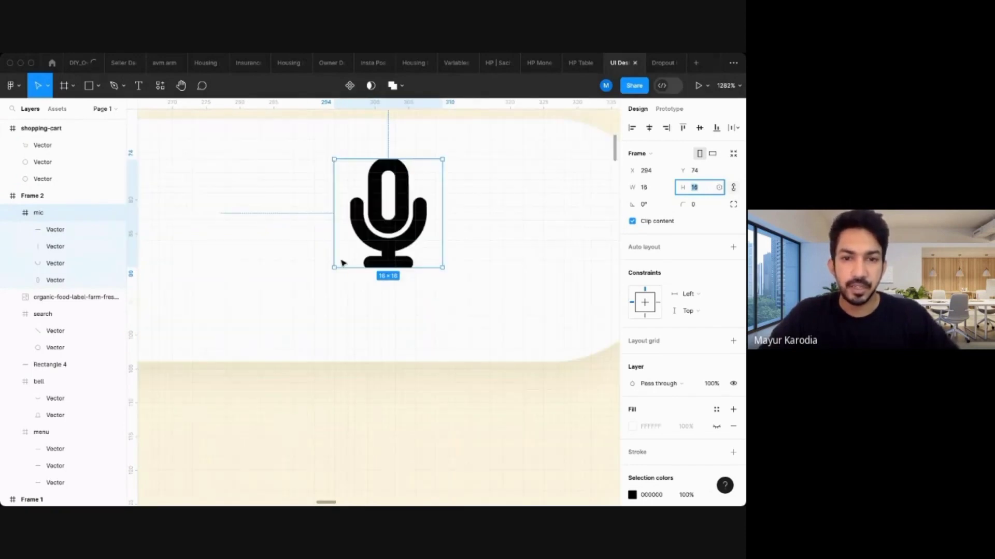
double_click(372, 243)
shift+click(388, 224)
shift+click(389, 261)
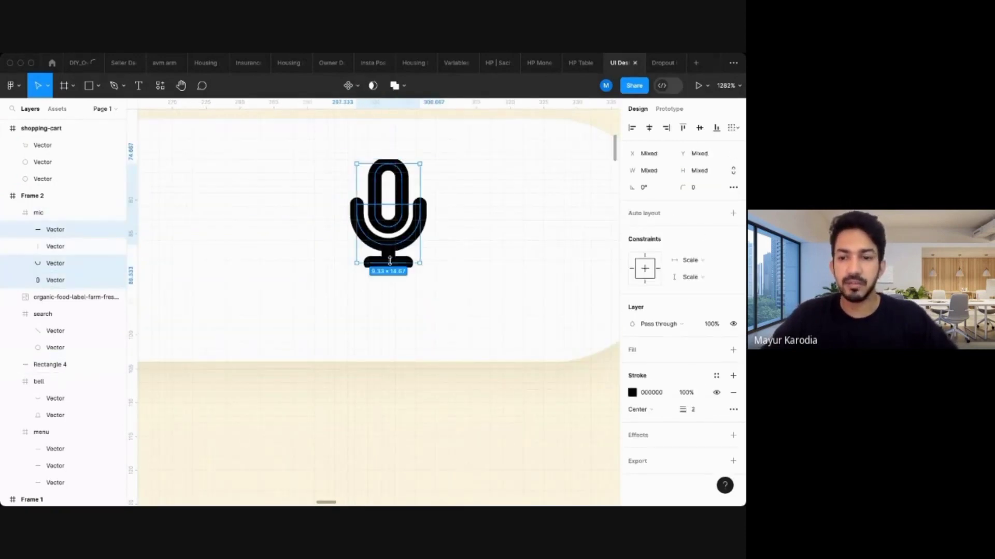
click(695, 412)
key(Up)
key(Up)
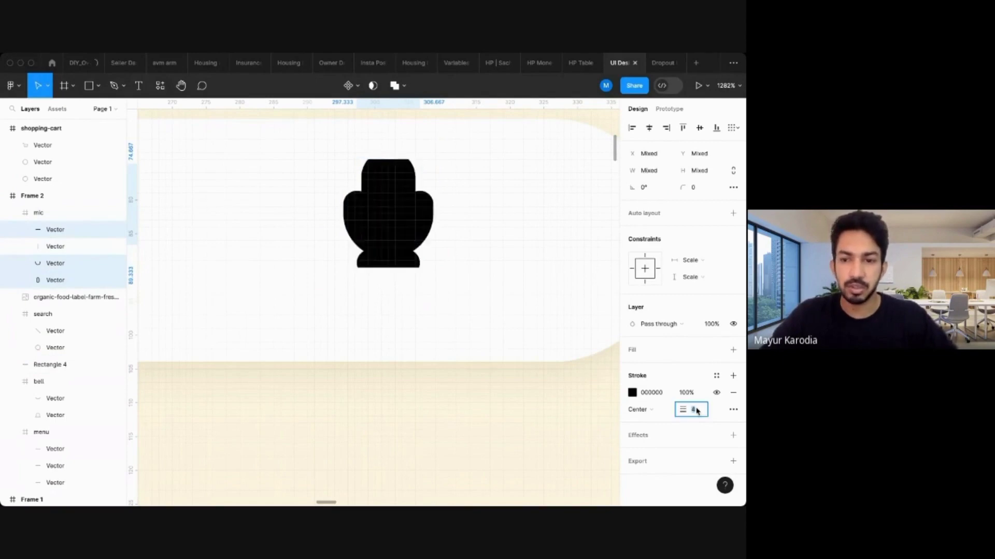
key(Down)
key(Down)
click(349, 360)
Set the stroke weight of the mic icon's short vertical stem to 1.
scroll(340, 303, up, 3)
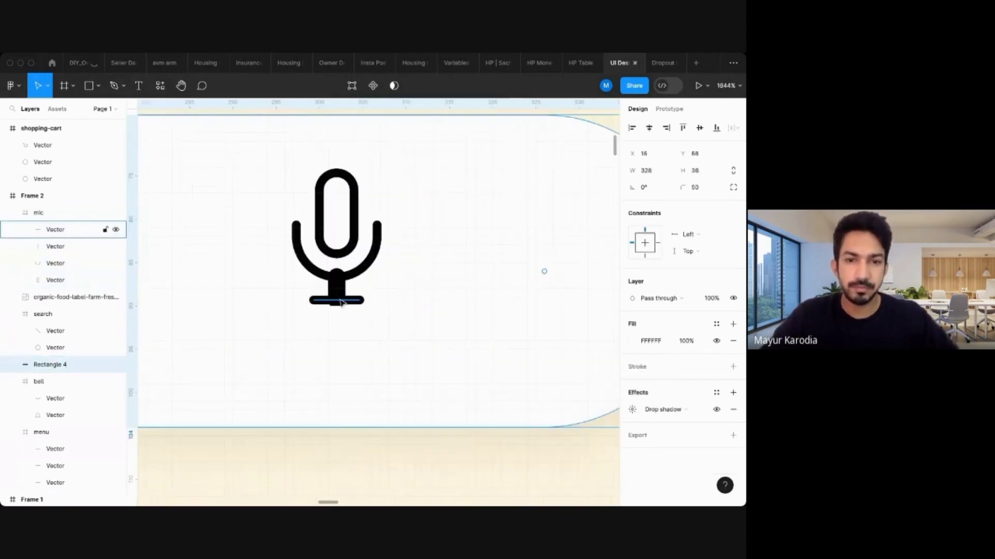
click(340, 301)
click(340, 294)
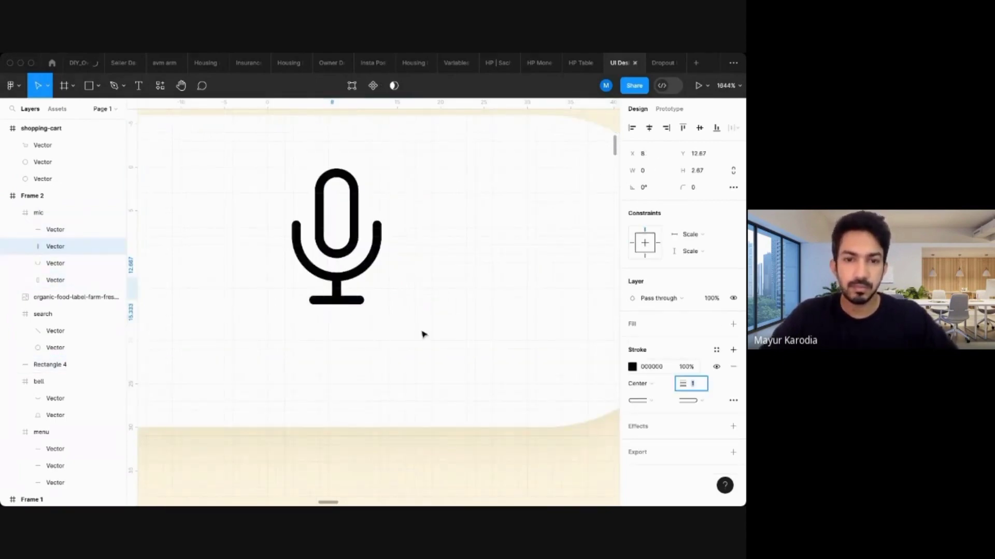
click(422, 334)
scroll(393, 321, down, 5)
Align the mic icon vertically with the search icon and move it to X 318 at the search bar's right end.
click(373, 301)
scroll(373, 301, down, 5)
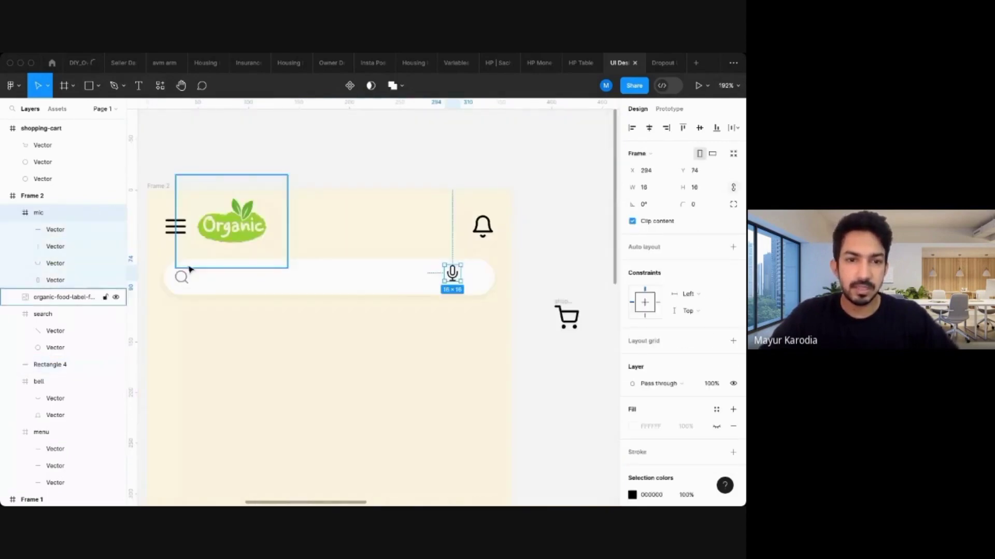
shift+click(182, 278)
click(444, 306)
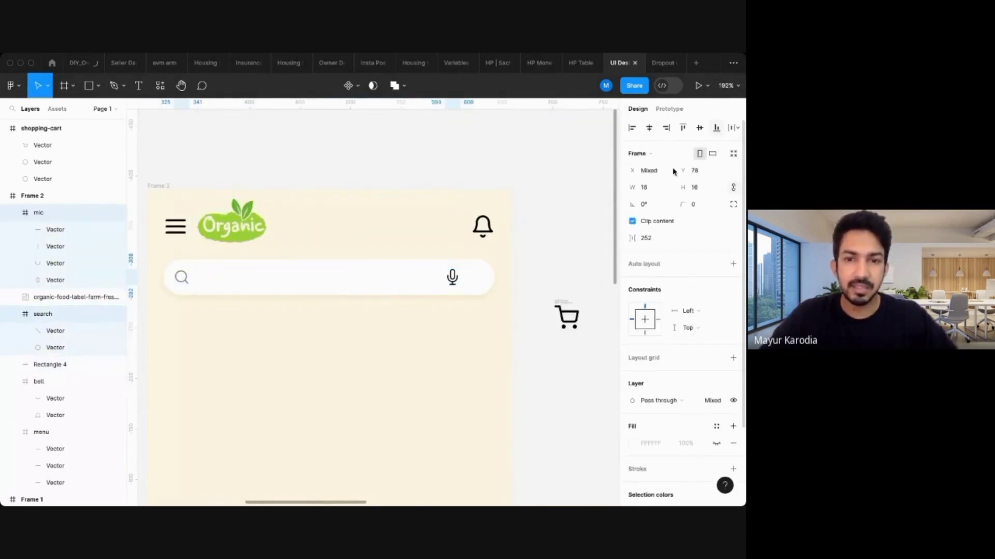
click(454, 281)
drag(453, 281, 491, 268)
click(552, 278)
Compare the search bar and its icons with the wireframe's search row, checking the space for the cart icon.
scroll(553, 280, down, 5)
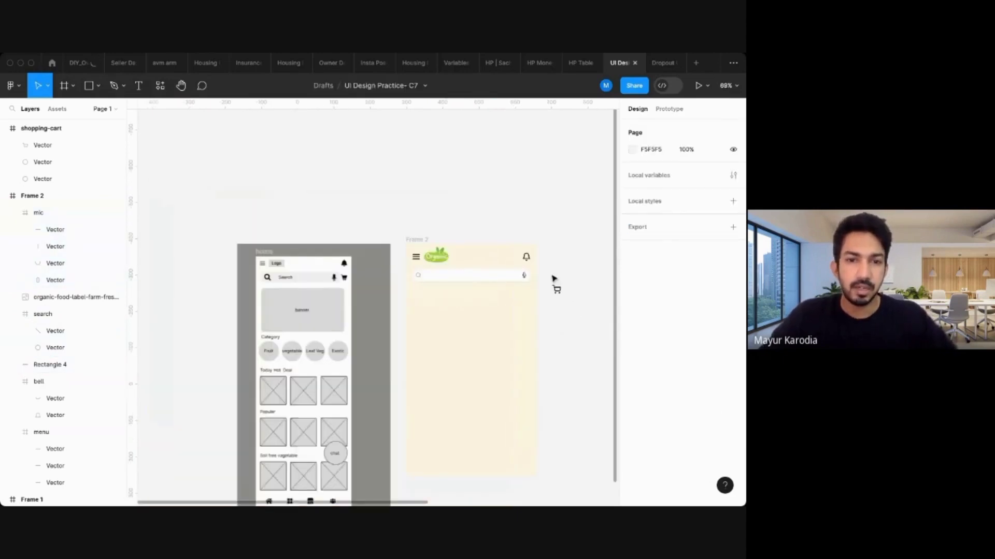
scroll(339, 296, up, 4)
scroll(338, 294, right, 6)
scroll(337, 294, up, 4)
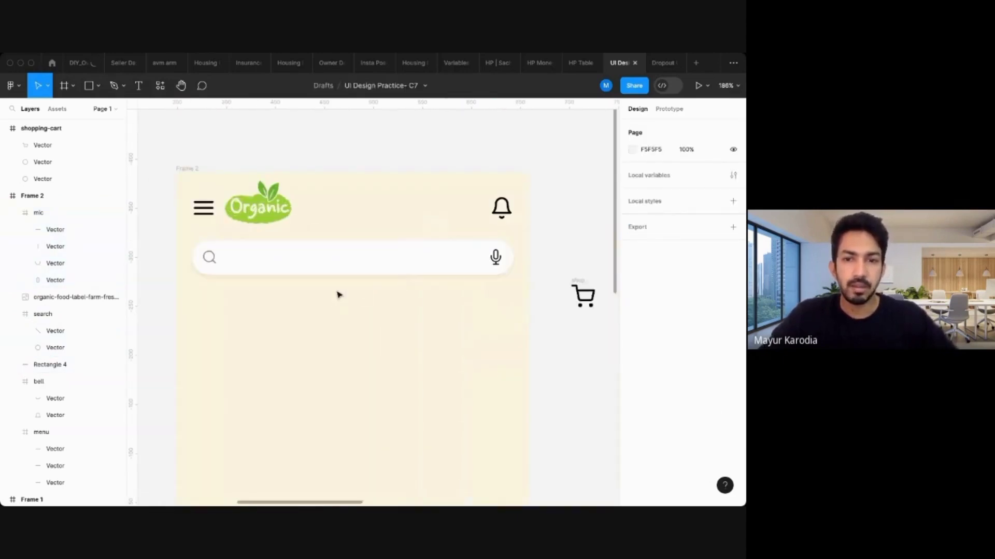
click(402, 269)
scroll(487, 255, up, 3)
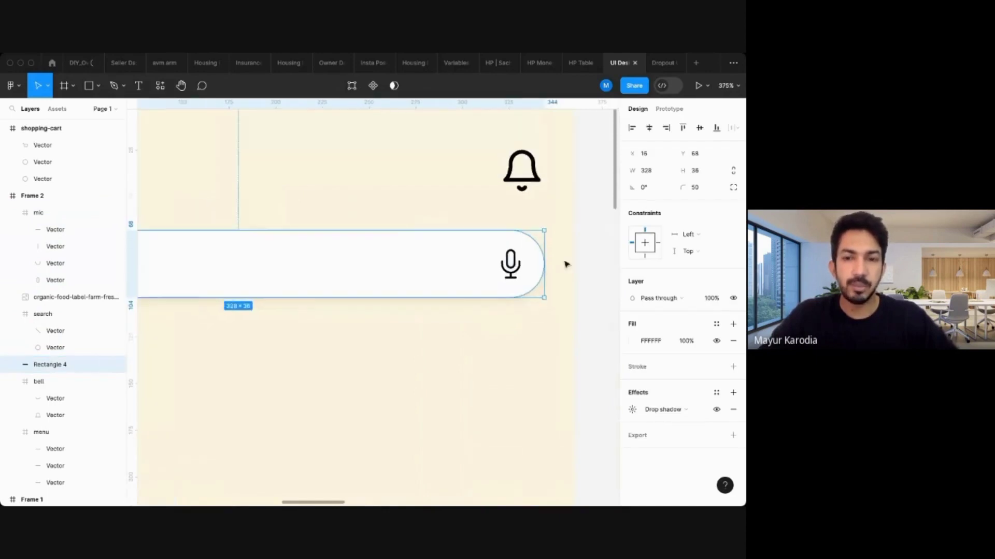
scroll(564, 262, down, 6)
scroll(551, 257, up, 3)
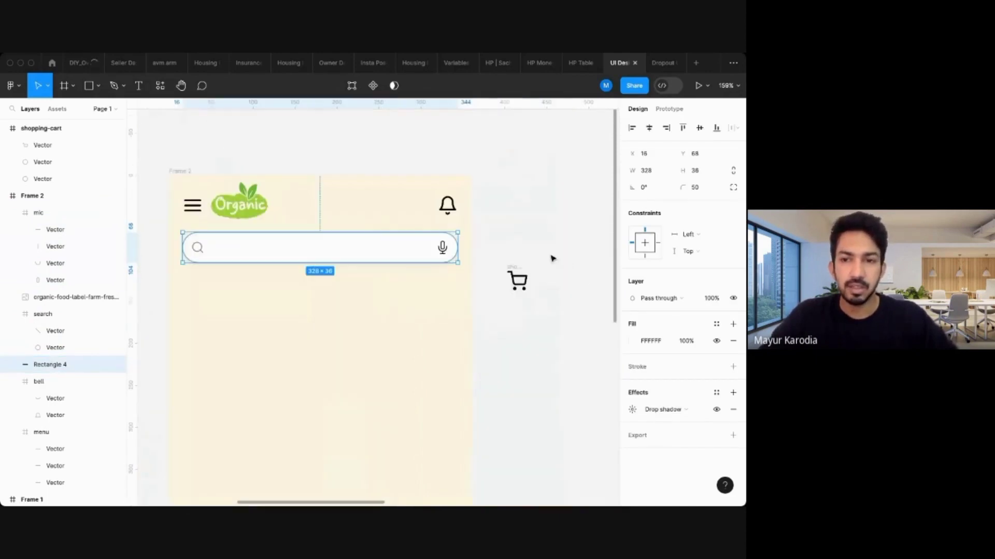
Show the four-column layout grid on the 360 × 640 frame.
click(164, 169)
click(174, 171)
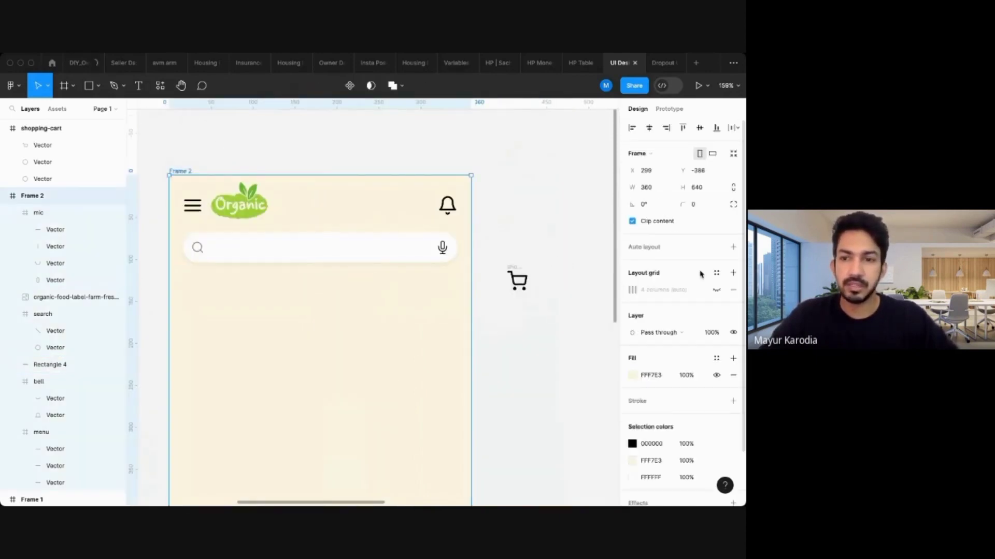
click(716, 290)
scroll(332, 223, up, 5)
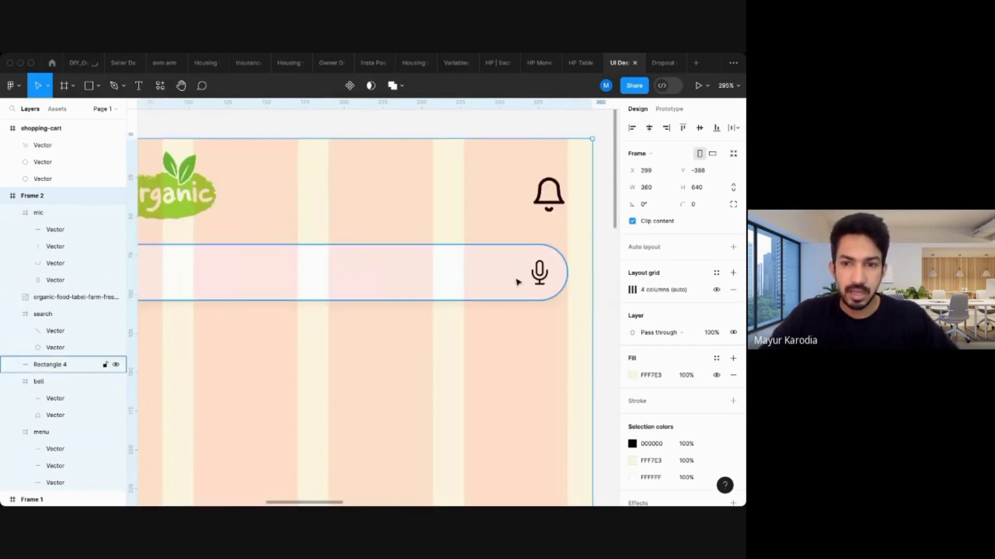
Set the search bar's width to 278 and move the mic icon inside it to X 222.
click(49, 365)
click(646, 175)
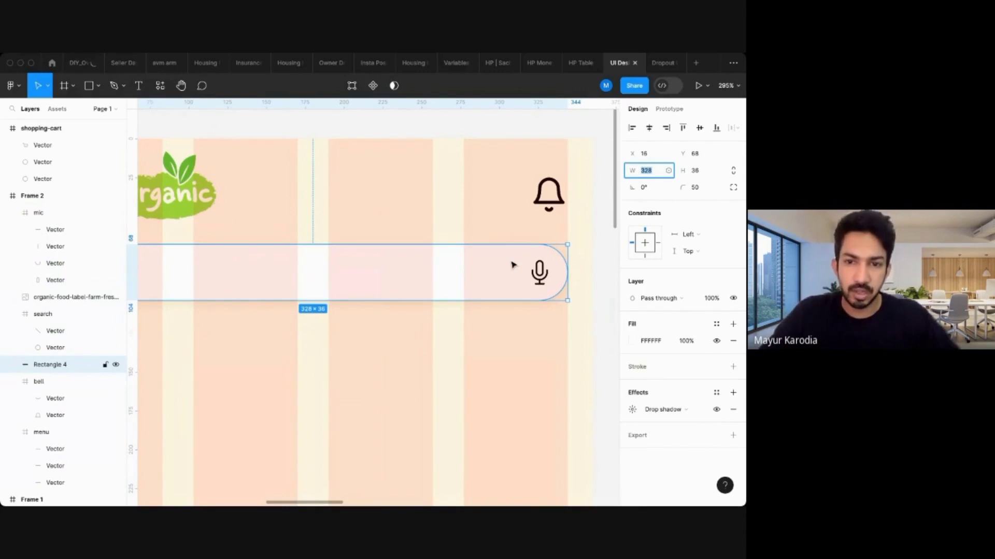
text(280)
key(Return)
click(539, 271)
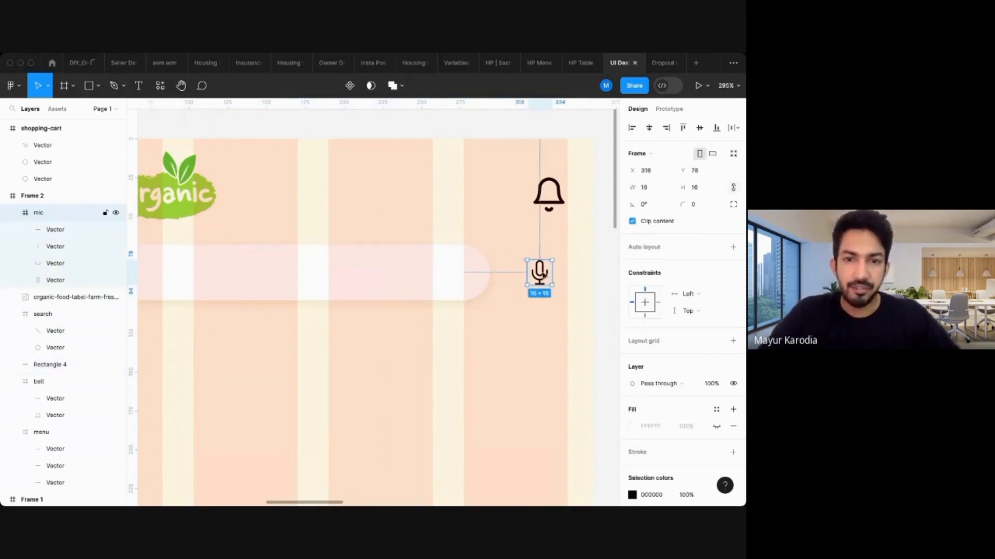
drag(544, 275, 396, 276)
Place the shopping cart icon beside the search bar at X 320, Y 76, against the last grid column's outer edge.
ctrl+scroll(338, 242, down, 5)
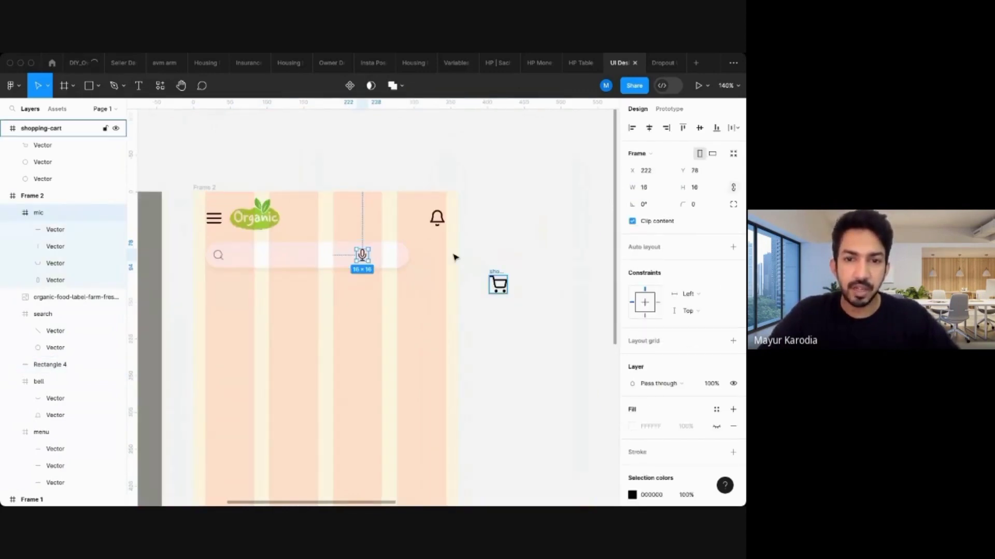
drag(498, 284, 429, 250)
ctrl+scroll(440, 257, up, 8)
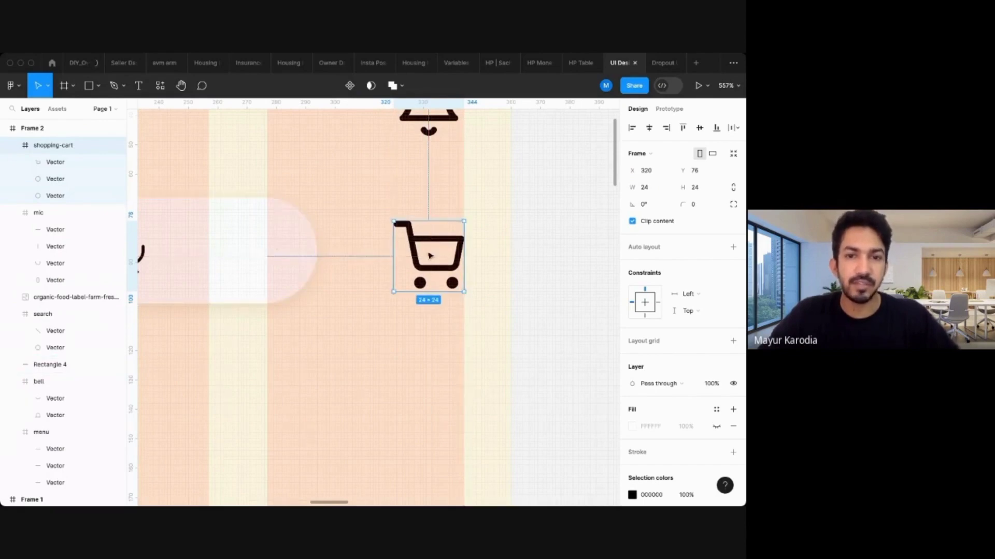
ctrl+scroll(426, 238, down, 10)
click(504, 254)
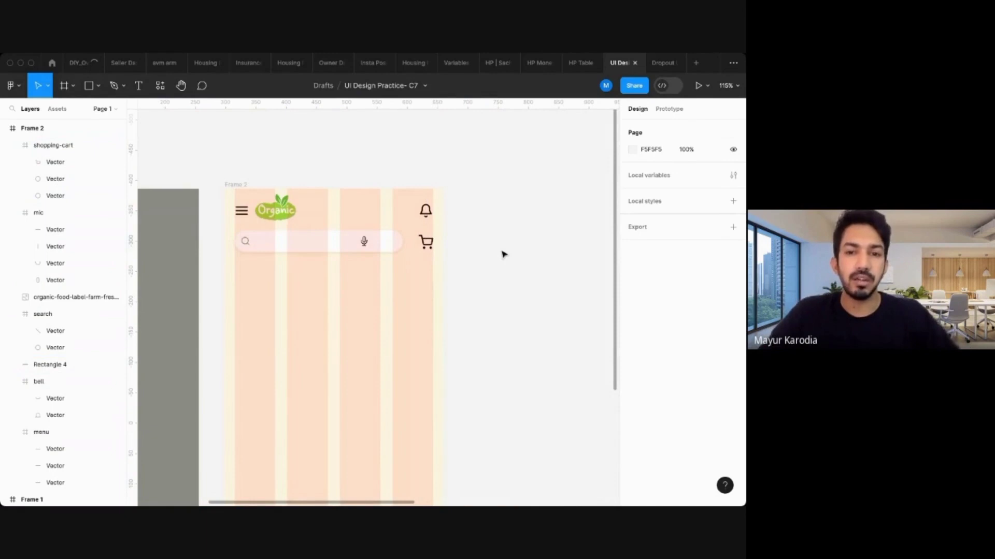
Widen the search bar toward the shopping cart icon to about 289 and deselect it.
scroll(373, 250, up, 5)
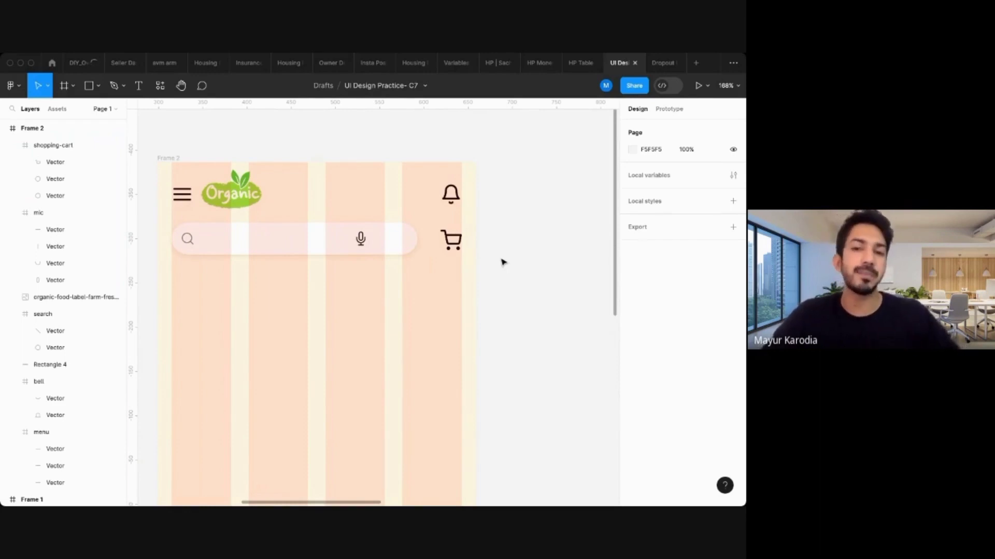
scroll(485, 247, up, 3)
scroll(487, 248, down, 6)
scroll(489, 249, up, 3)
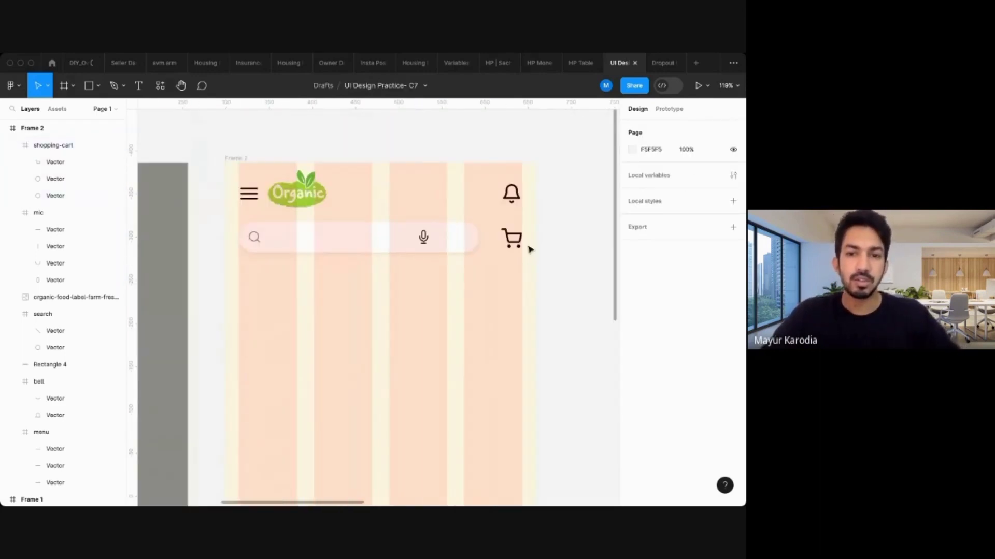
scroll(529, 250, up, 5)
click(429, 220)
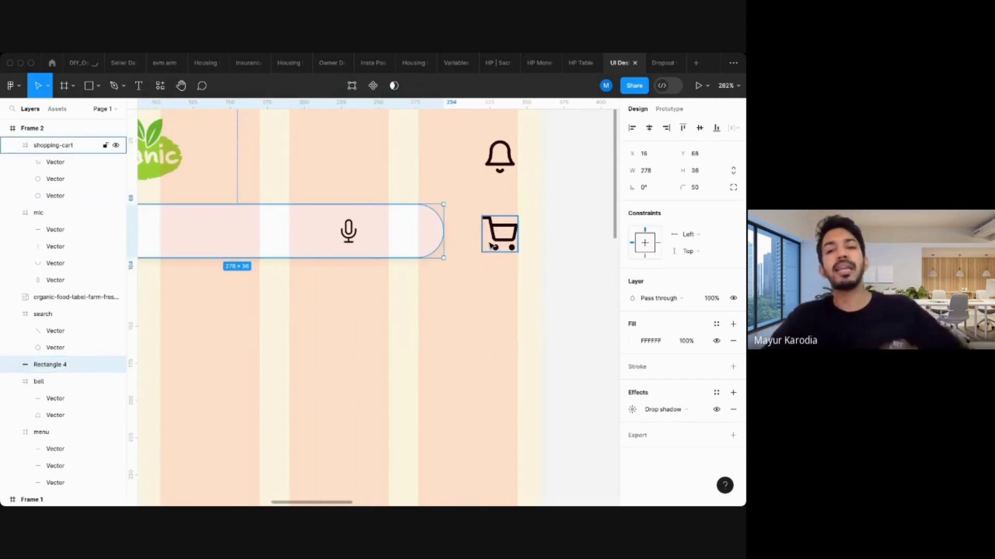
drag(444, 230, 460, 231)
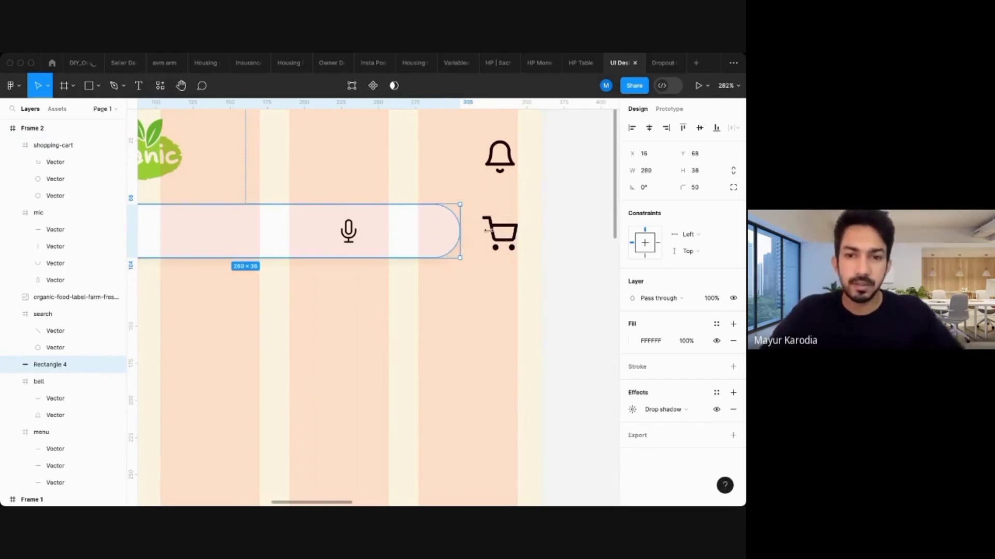
key(Return)
drag(433, 179, 496, 330)
click(419, 362)
click(419, 362)
Move the mic icon to X 278 near the search bar's right end, keeping it at Y 78.
scroll(471, 298, down, 2)
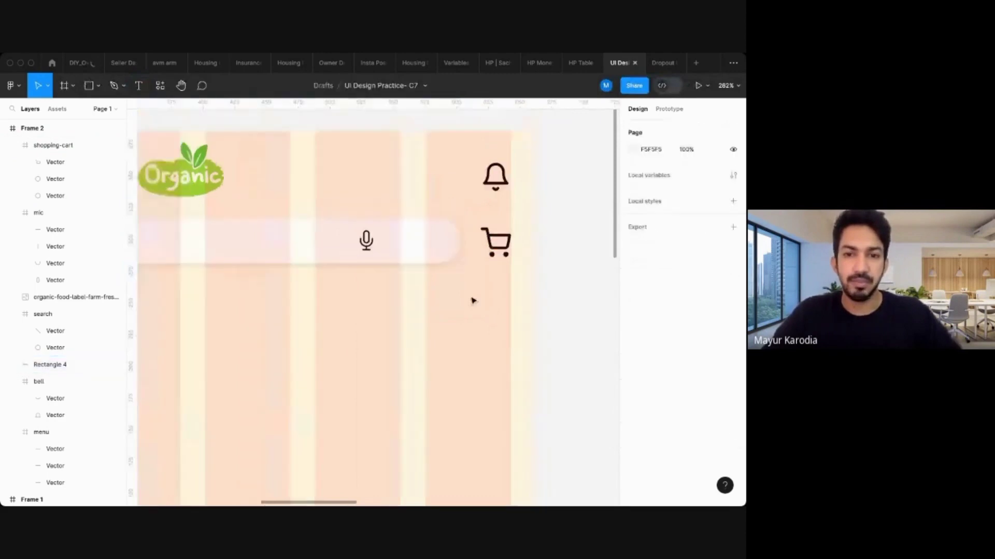
drag(405, 240, 512, 239)
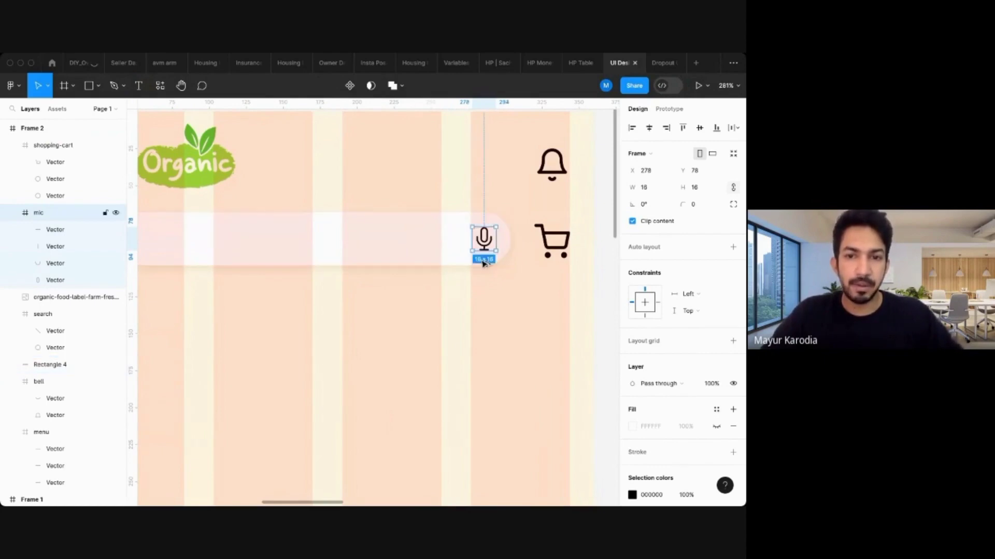
Deselect the mic icon and hide the four-column layout grid of Frame 2.
key(alt)
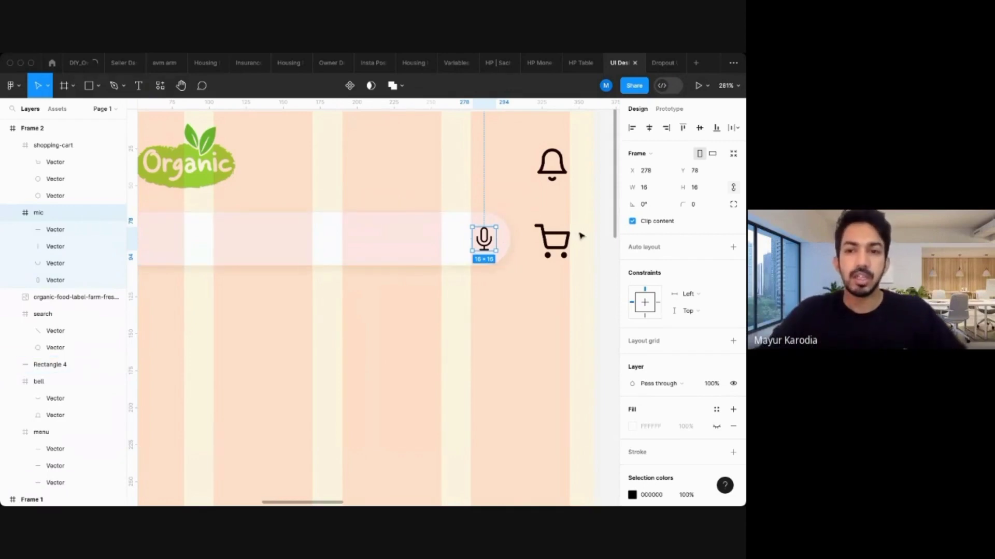
key(Escape)
key(shift+1)
scroll(580, 236, right, 4)
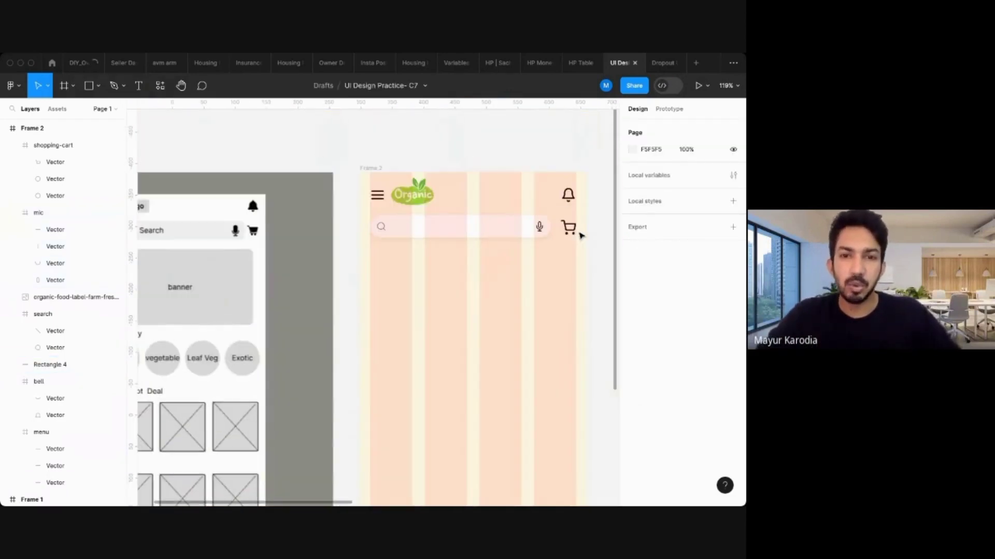
click(370, 168)
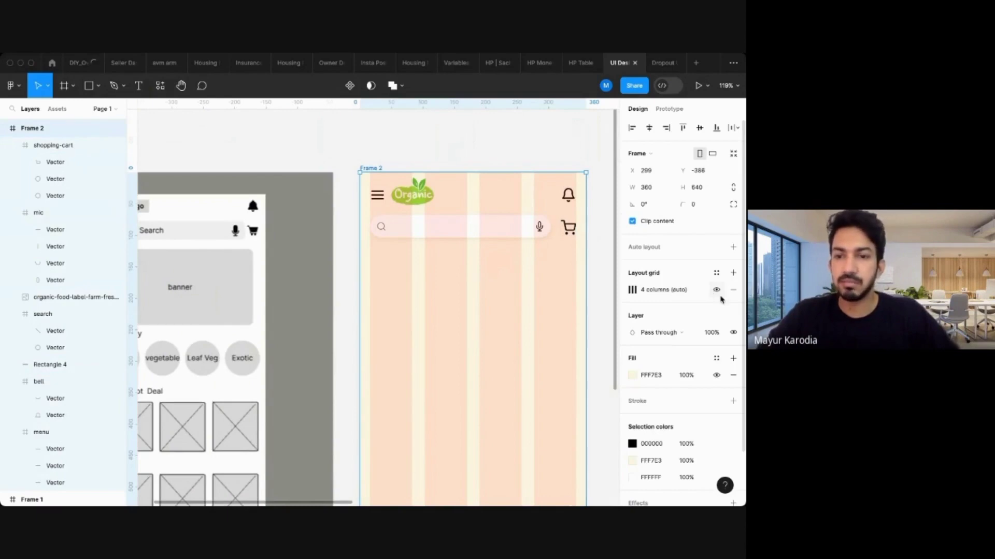
click(717, 290)
scroll(344, 211, up, 3)
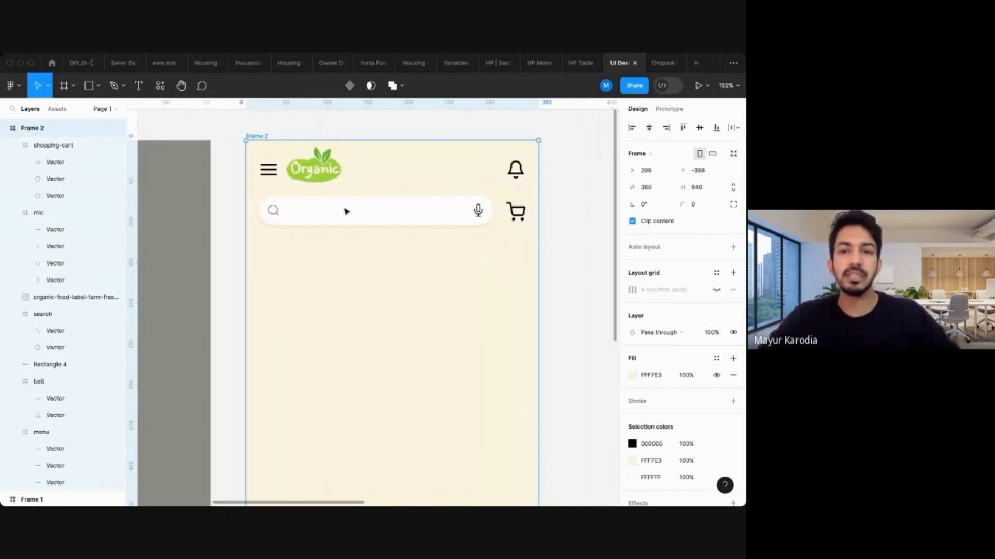
Change the bell icon's colour to B29C71 and deselect it.
scroll(344, 211, down, 4)
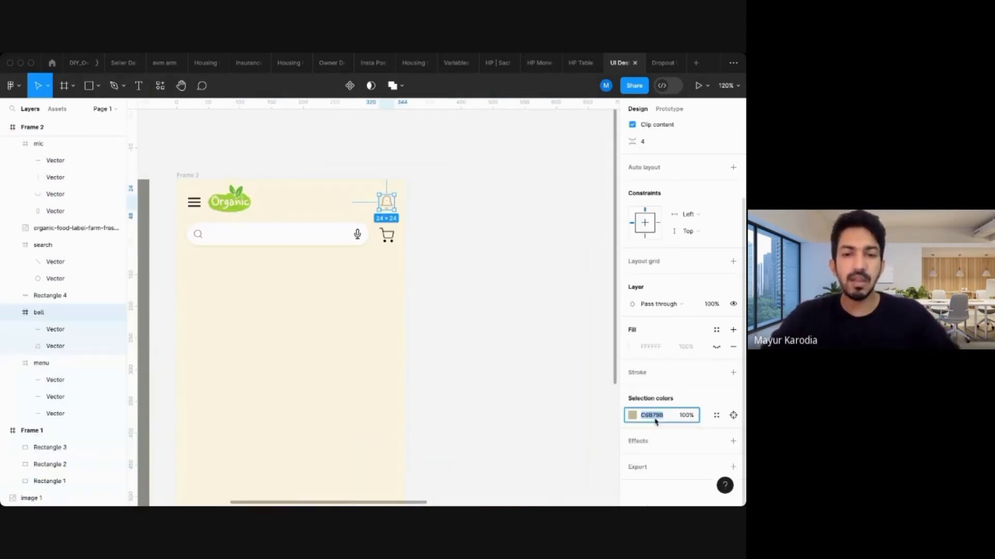
click(655, 422)
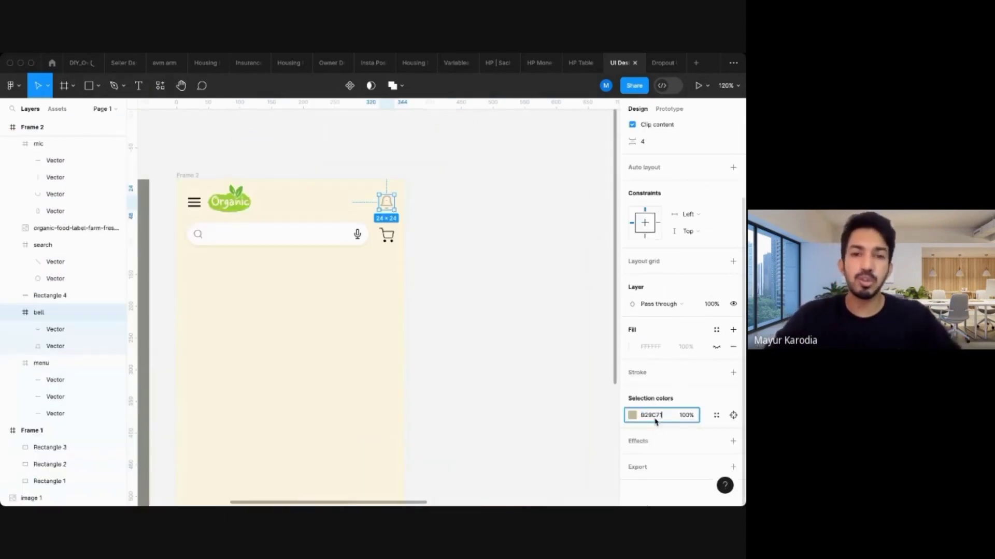
click(456, 251)
ctrl+scroll(458, 253, down, 5)
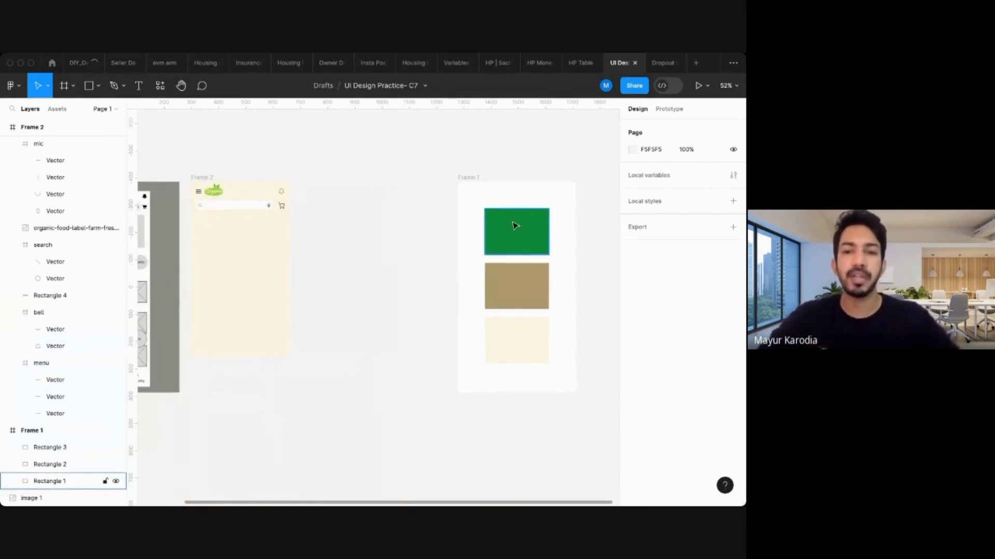
ctrl+scroll(322, 224, up, 5)
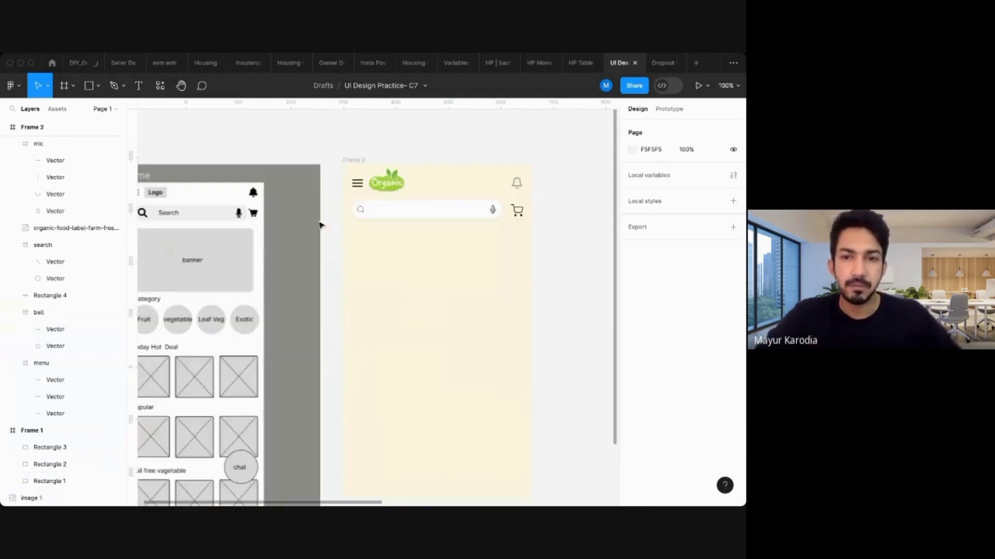
Turn the four-column layout grid of Frame 2 on beside the wireframe.
ctrl+scroll(500, 188, down, 5)
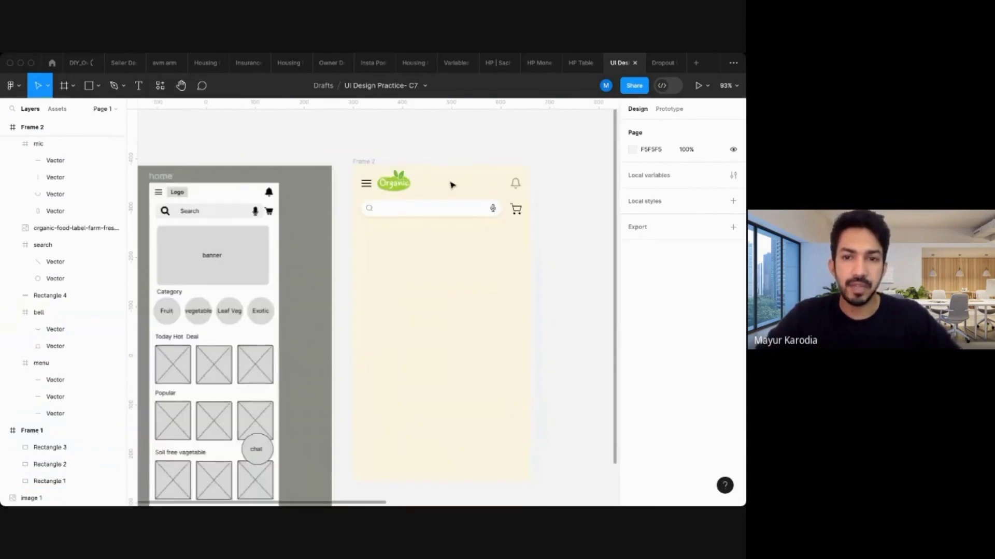
ctrl+scroll(452, 185, up, 5)
ctrl+scroll(452, 185, down, 5)
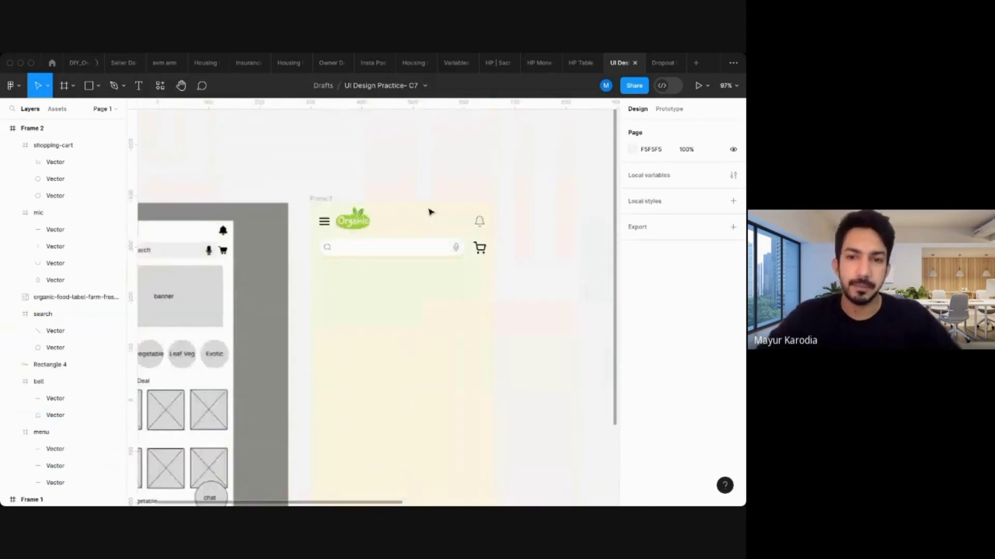
ctrl+scroll(440, 166, down, 3)
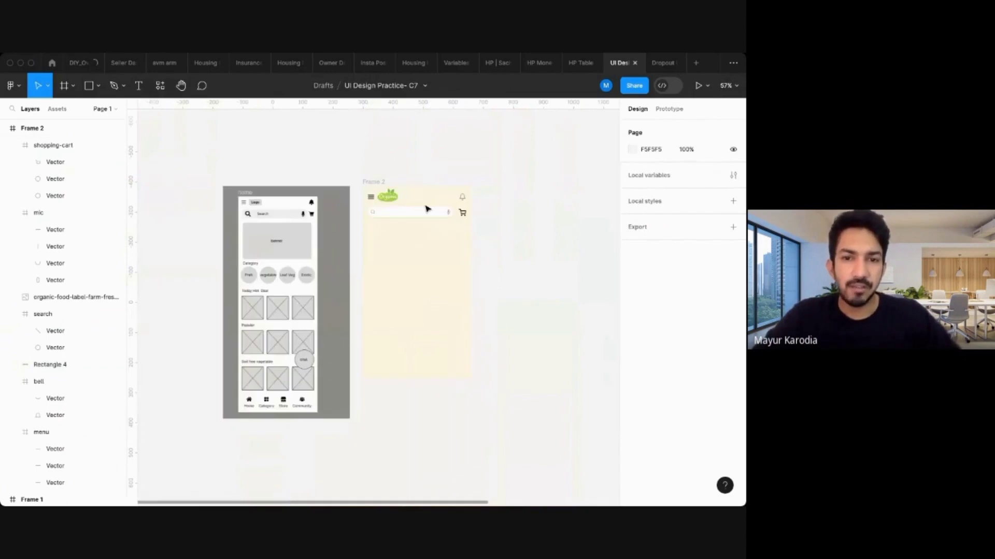
click(377, 186)
click(378, 185)
ctrl+scroll(378, 185, up, 4)
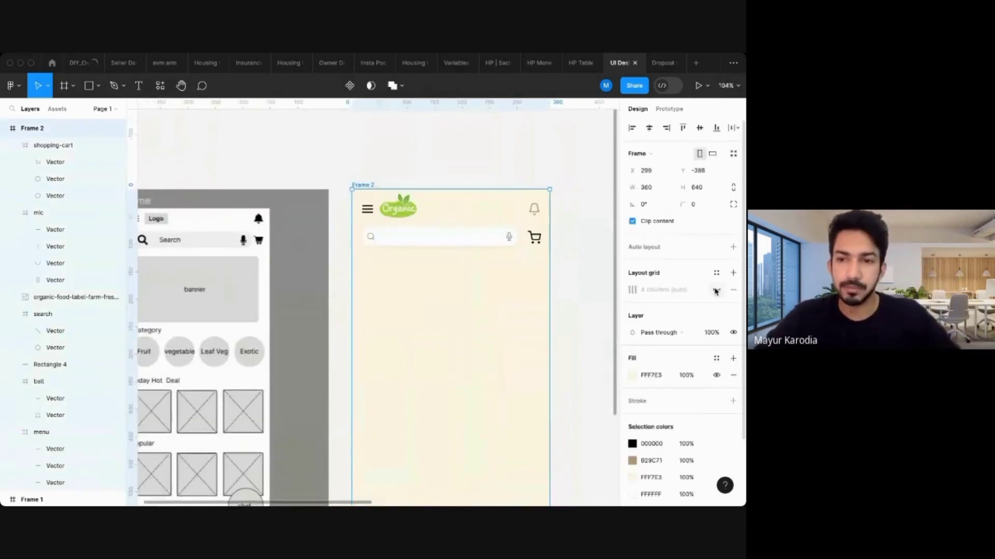
click(717, 289)
ctrl+scroll(358, 199, down, 3)
ctrl+scroll(317, 251, up, 3)
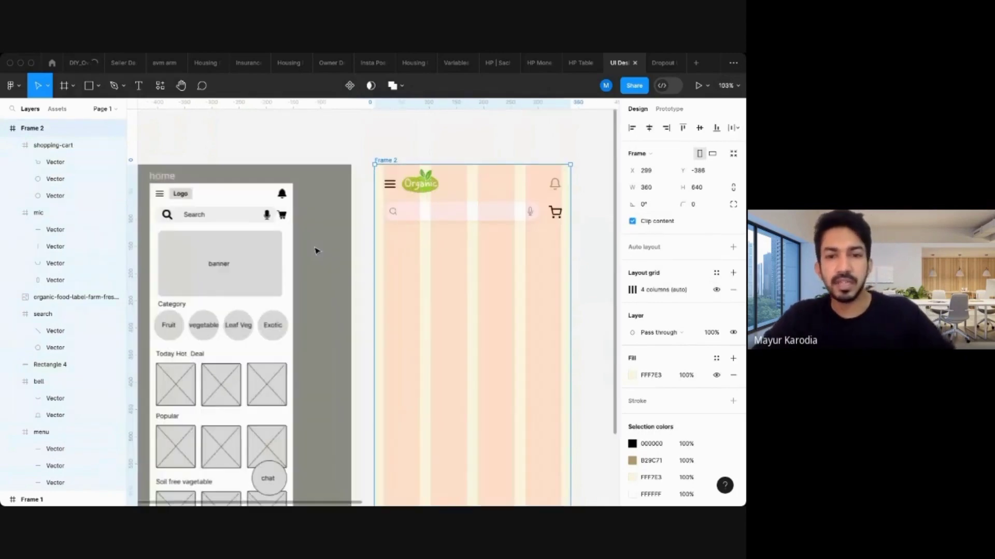
Draw a 328 × 166 banner rectangle below the search bar at X 16, Y 126, spanning all four grid columns.
key(r)
drag(383, 233, 561, 324)
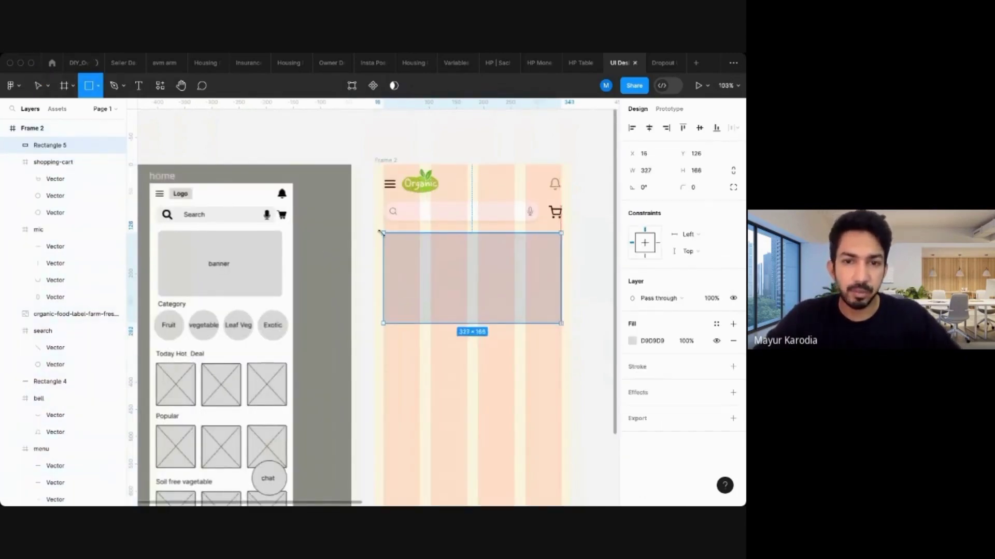
ctrl+scroll(381, 232, up, 5)
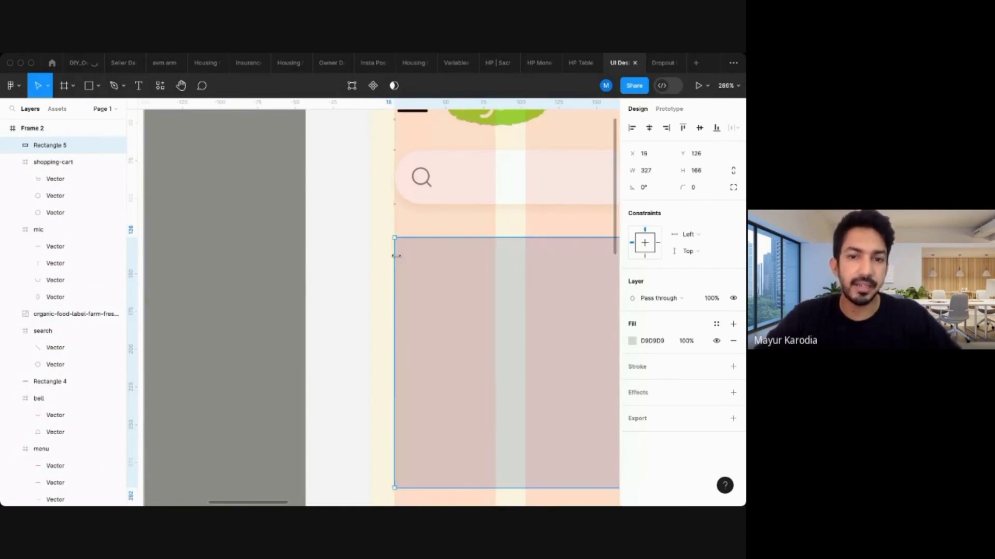
scroll(395, 255, right, 10)
drag(394, 240, 400, 236)
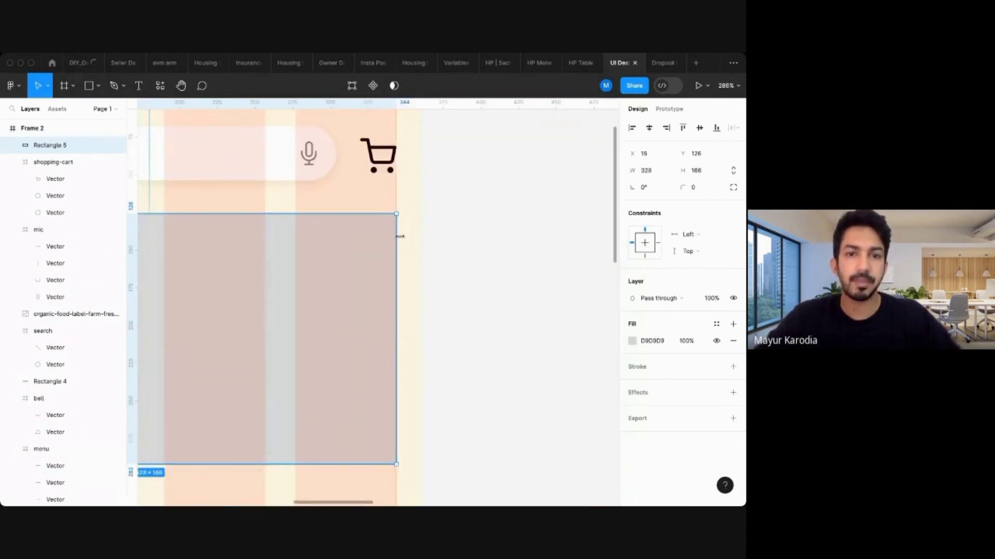
ctrl+scroll(471, 235, down, 5)
ctrl+scroll(449, 218, up, 3)
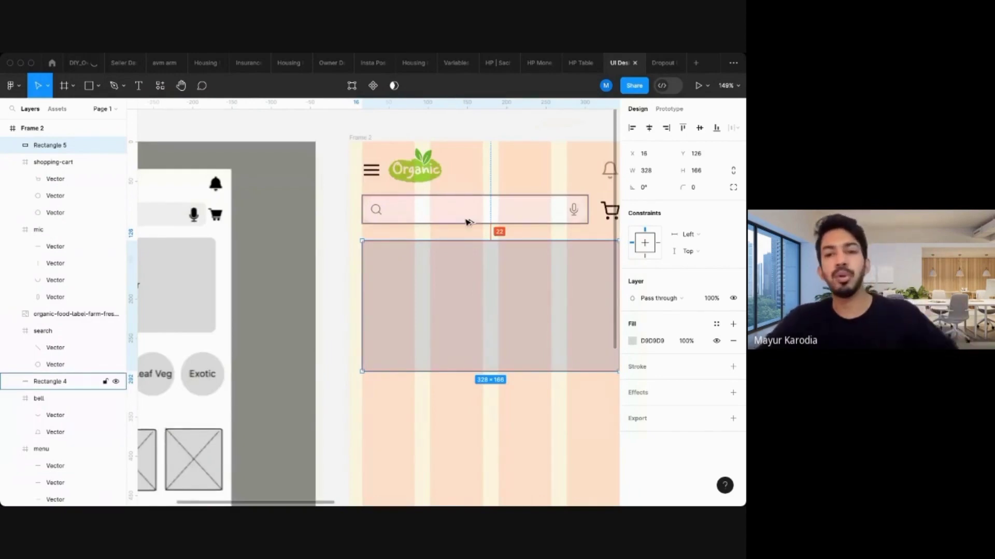
Nudge the banner rectangle up to Y 124 and compare its corners with the wireframe banner.
key(Up)
key(Up)
ctrl+scroll(497, 263, down, 5)
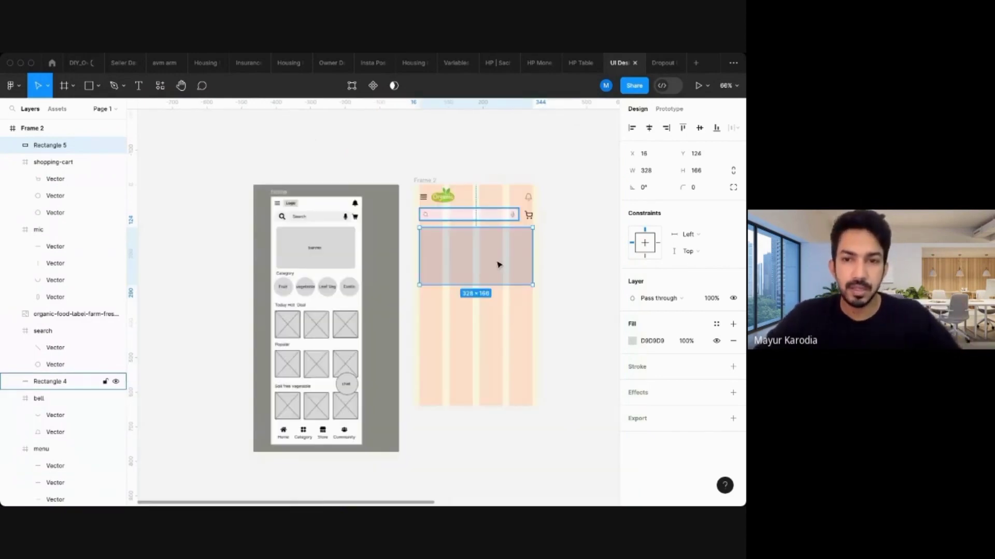
ctrl+scroll(497, 264, up, 5)
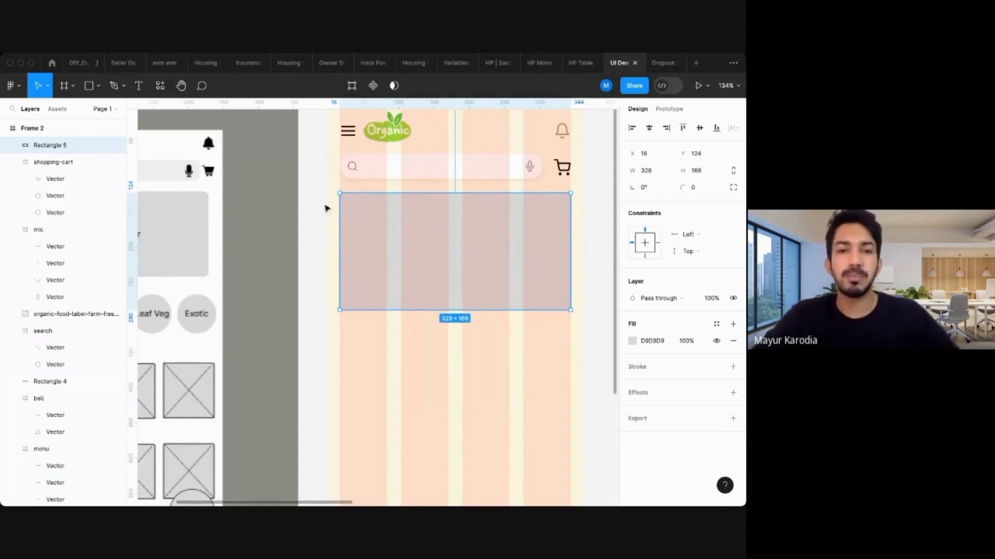
ctrl+scroll(325, 208, down, 2)
ctrl+scroll(448, 226, up, 6)
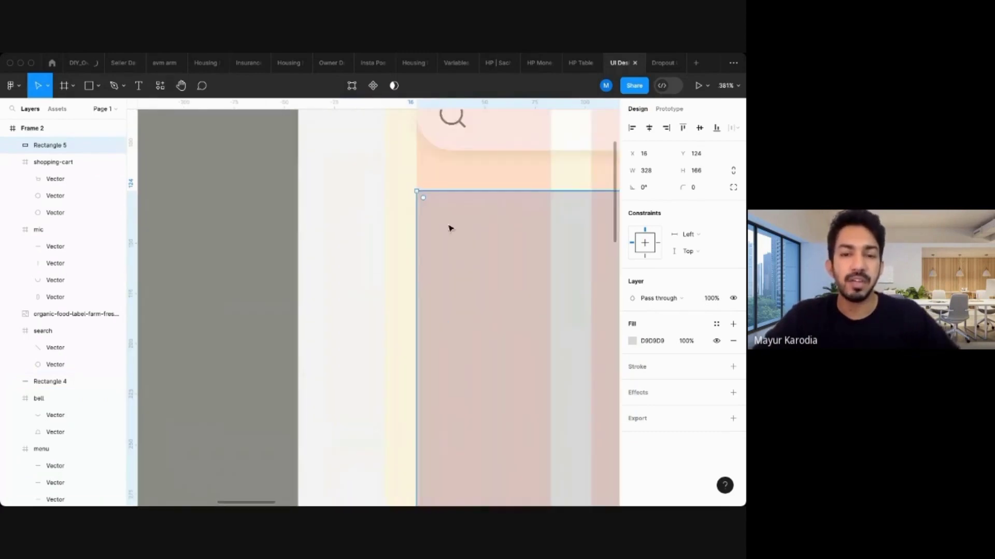
ctrl+scroll(449, 229, down, 2)
scroll(347, 223, left, 5)
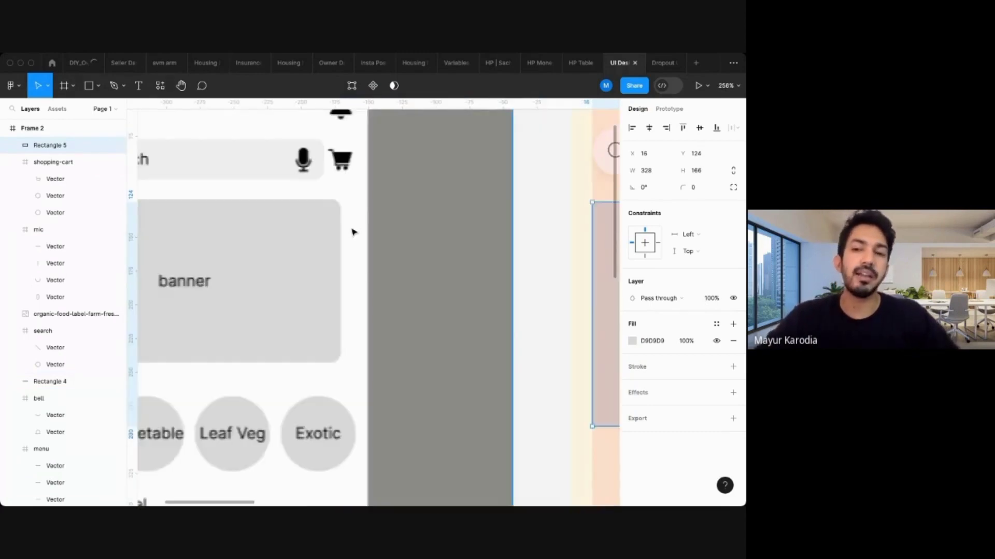
scroll(352, 233, right, 5)
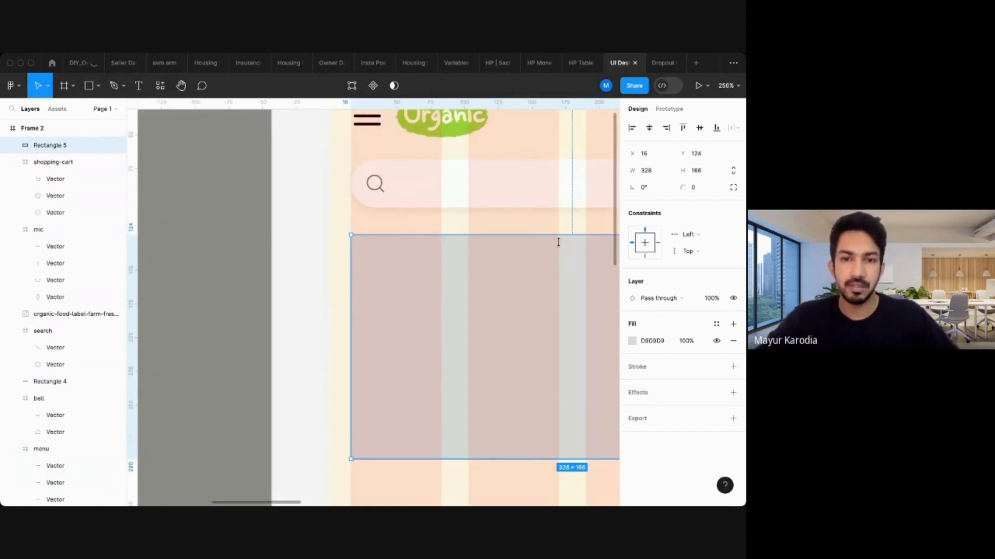
Hide Frame 2's column grid and deselect the frame to view the layout with its banner rectangle.
click(280, 251)
ctrl+scroll(280, 251, down, 4)
scroll(280, 251, up, 2)
click(321, 203)
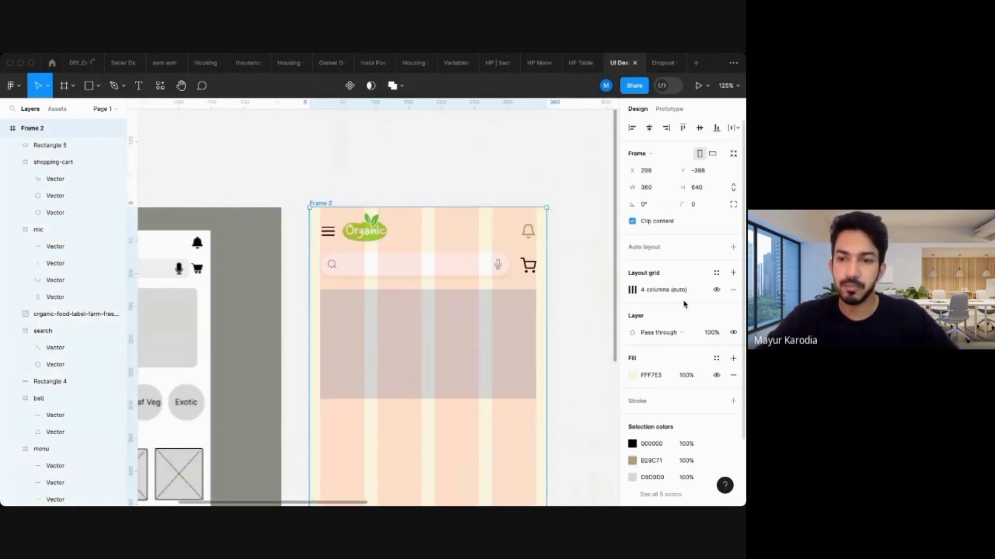
click(716, 290)
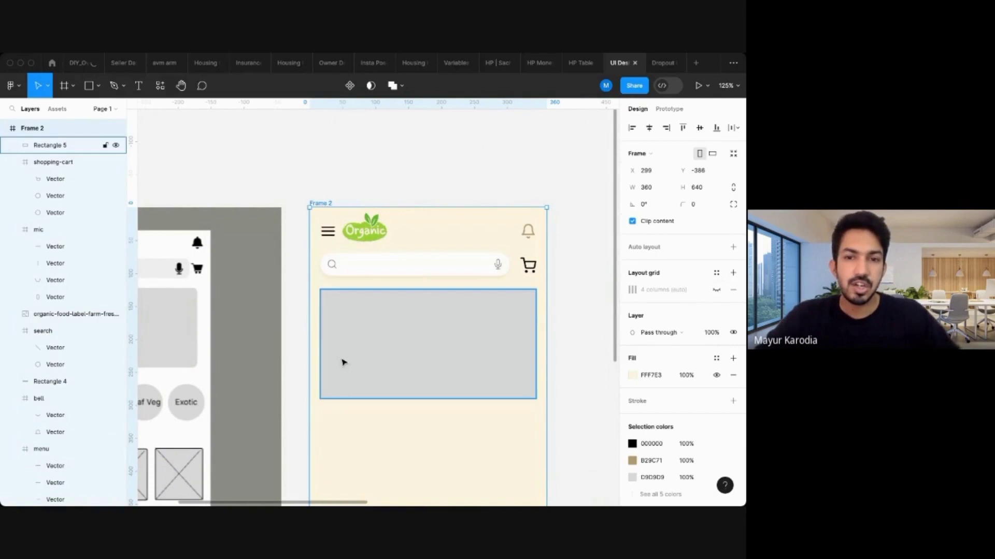
click(300, 178)
scroll(300, 178, down, 5)
scroll(299, 177, up, 4)
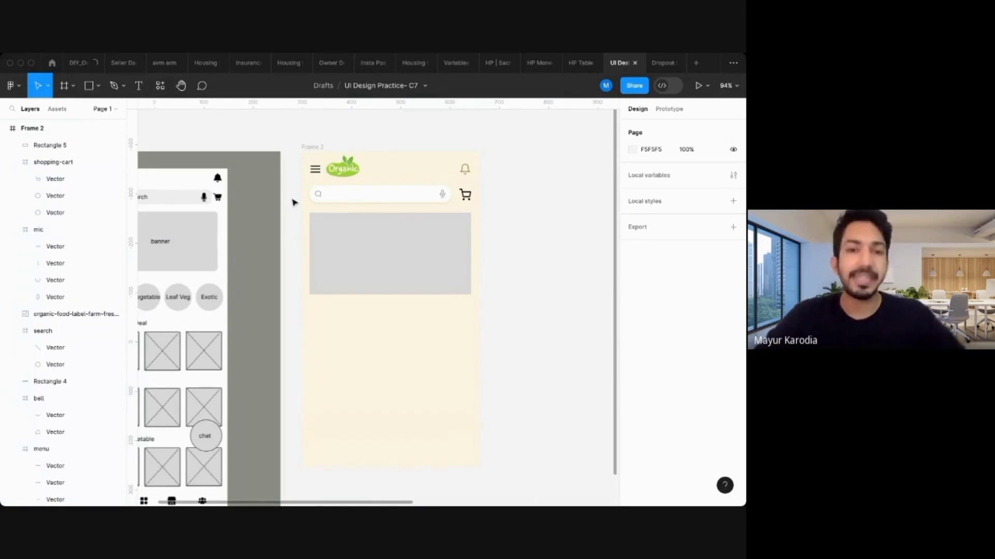
scroll(294, 202, left, 1)
scroll(294, 202, down, 1)
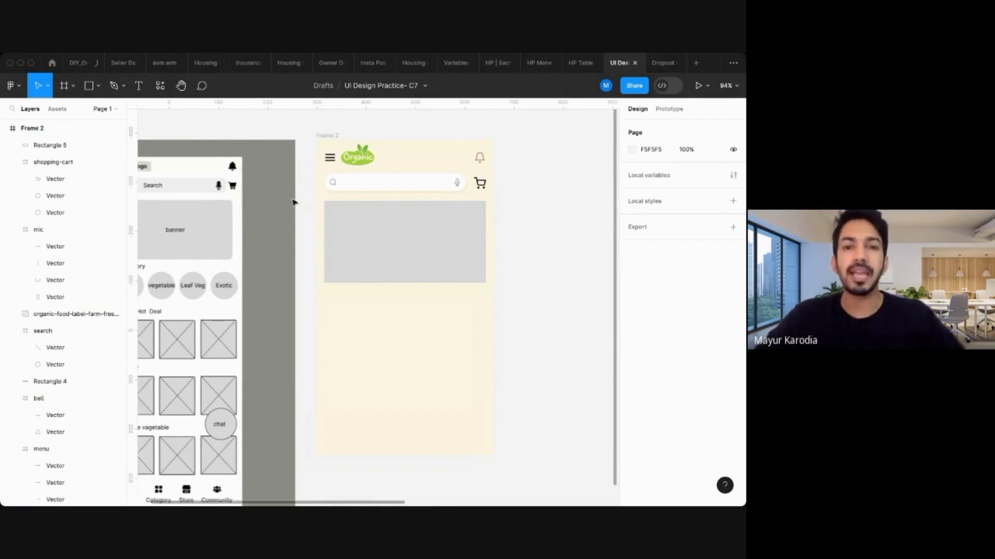
Round the banner rectangle's corners to a radius of 11 and deselect it.
click(355, 229)
scroll(355, 228, up, 2)
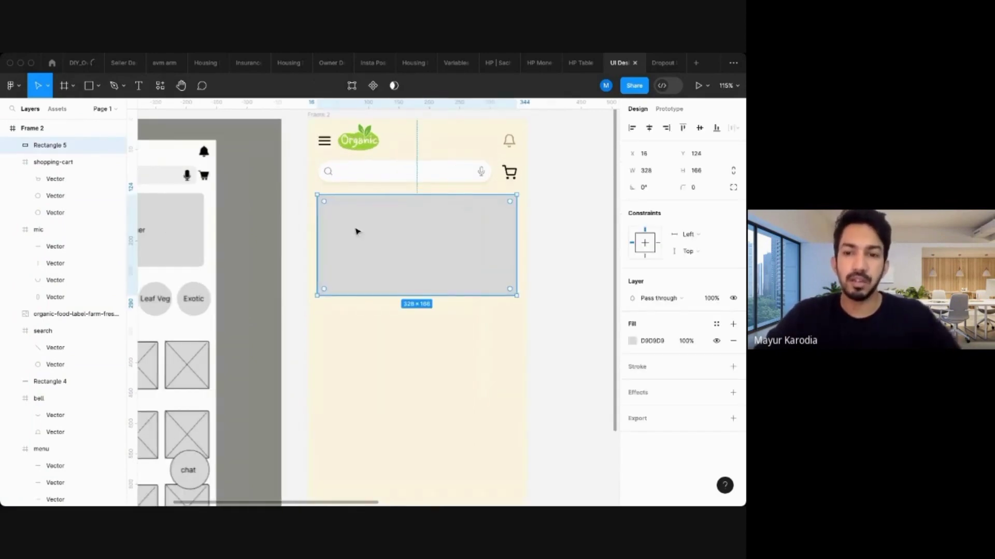
scroll(513, 195, up, 5)
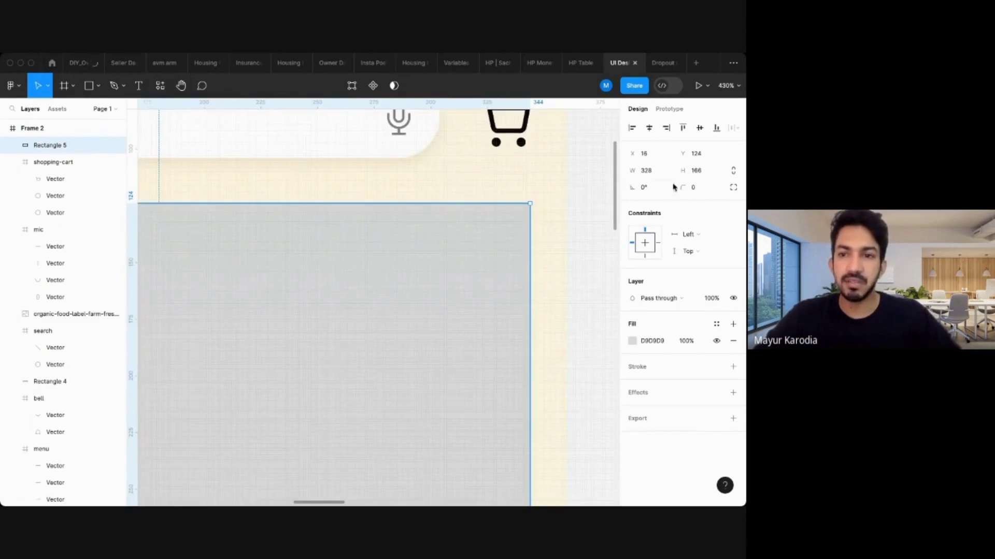
click(695, 187)
text(10)
key(Return)
key(Up)
key(Up)
scroll(539, 196, down, 5)
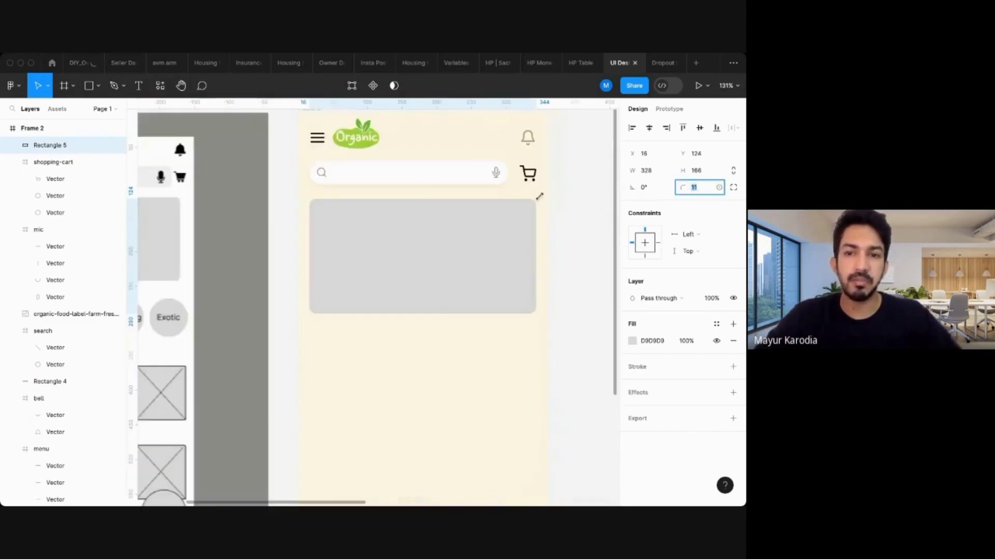
click(278, 189)
scroll(277, 185, down, 3)
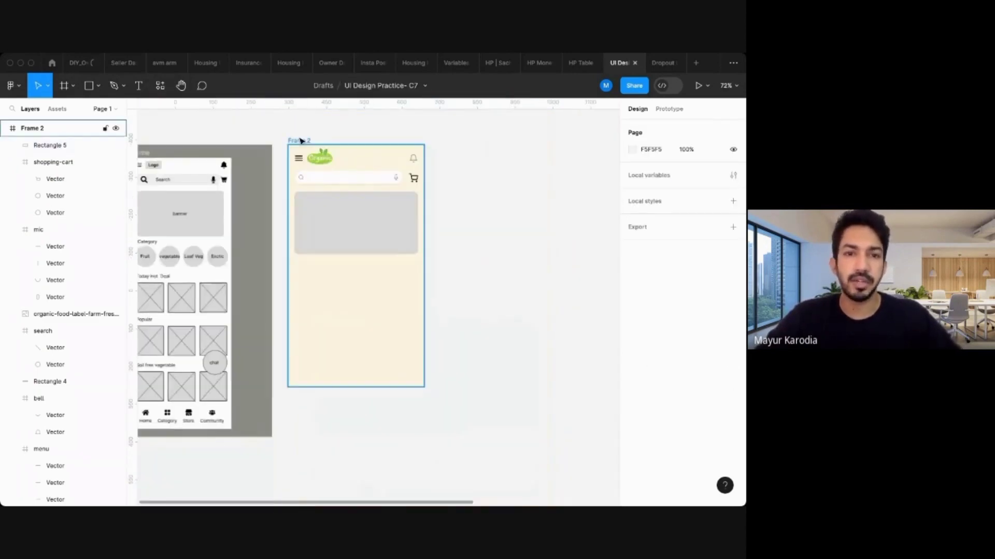
Show the column layout grid over Frame 2 again and deselect the frame.
click(302, 140)
click(714, 296)
scroll(291, 188, up, 2)
click(291, 189)
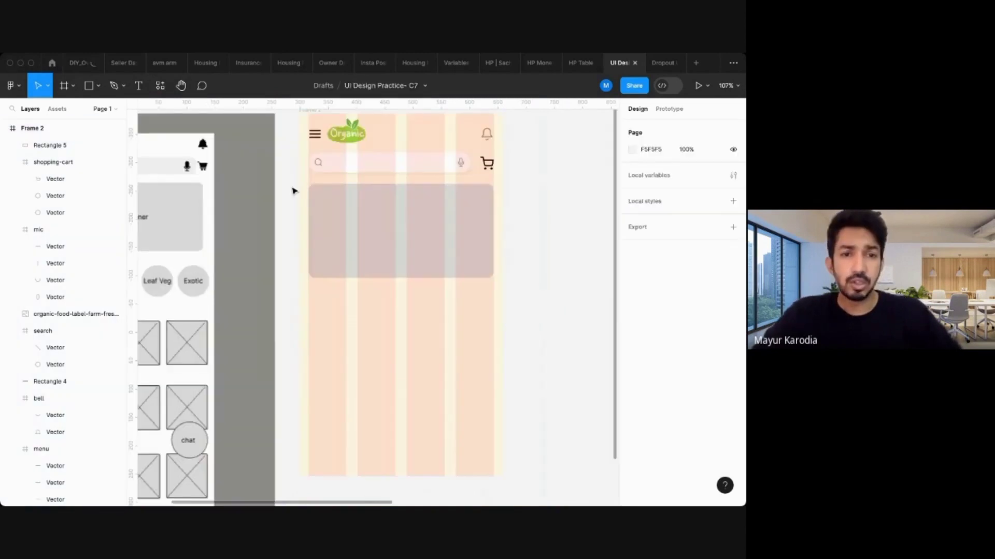
Add the text "Get 50% Discount on all your orders" inside the banner rectangle at X 110, Y 193.
click(379, 227)
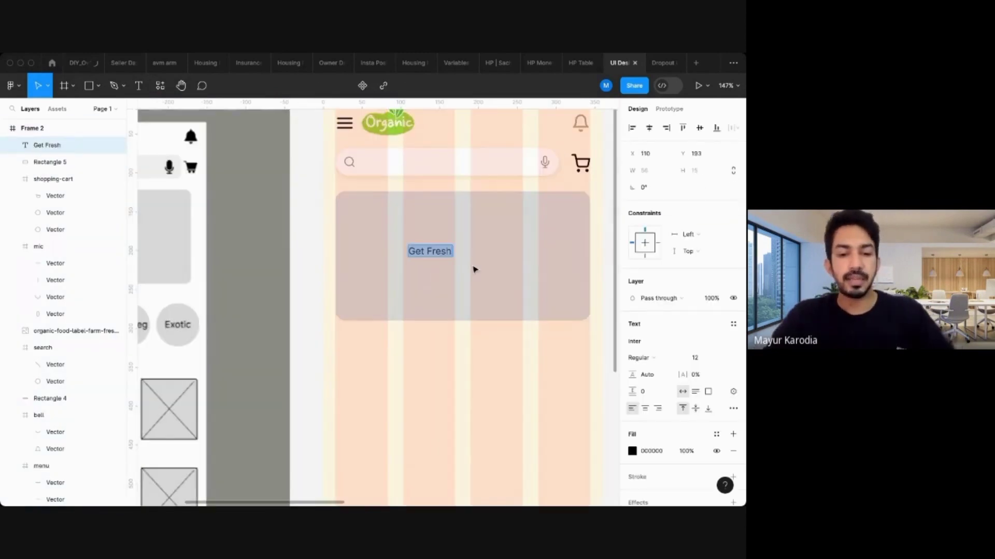
text(Get 50% Discoun on all your orders)
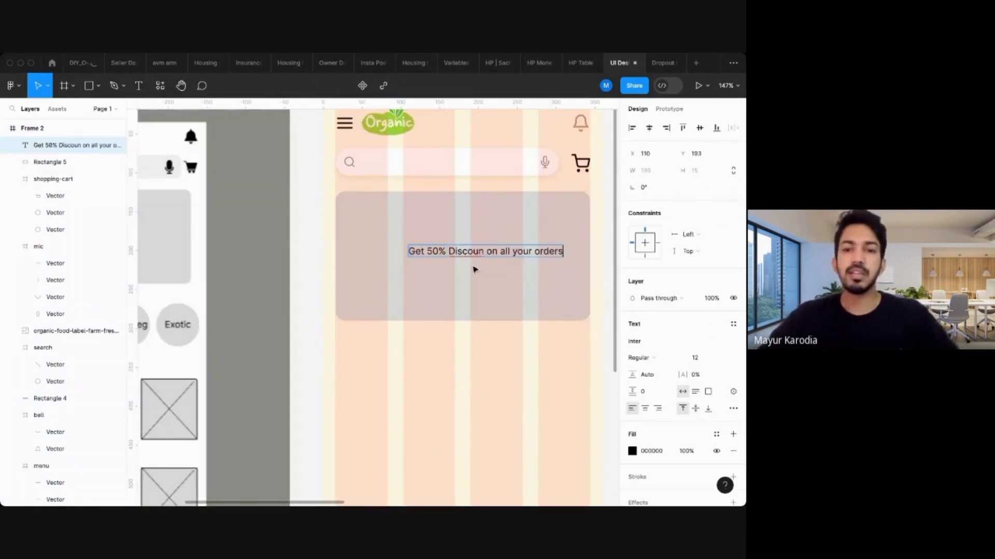
click(483, 252)
text(t)
key(Escape)
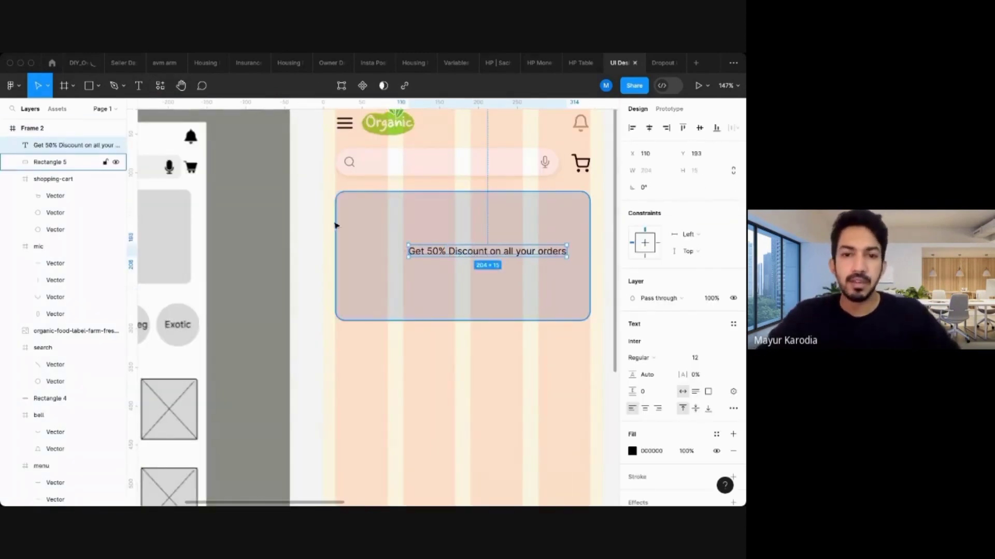
click(305, 217)
scroll(303, 215, down, 3)
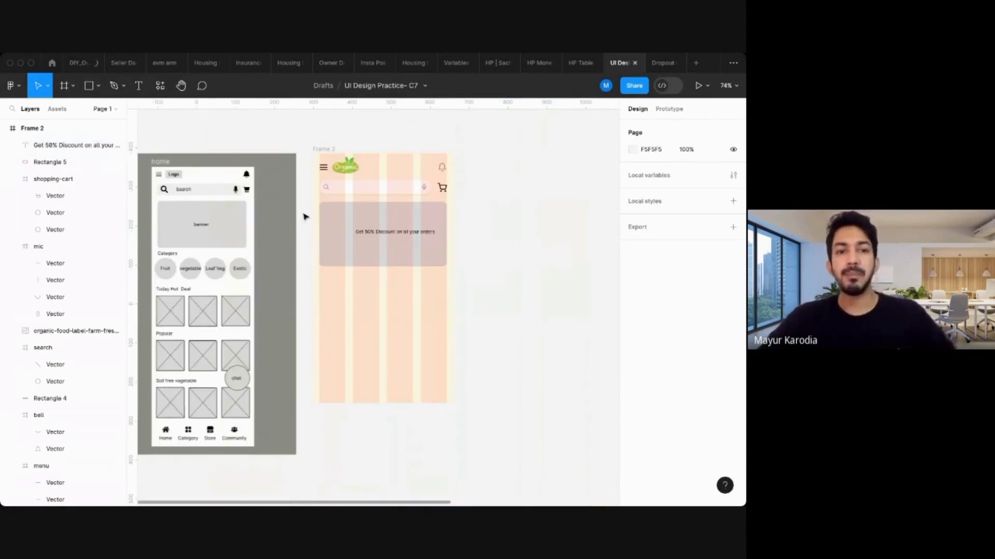
Hide Frame 2's column grid and move the colour palette frame closer to it, at X 729, Y -386.
scroll(304, 217, up, 2)
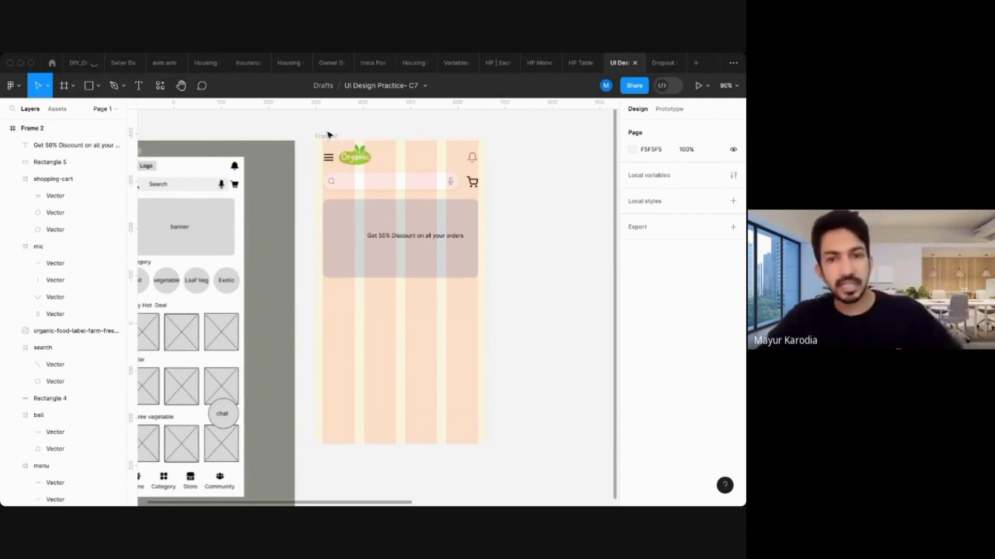
click(326, 136)
click(306, 266)
scroll(307, 266, down, 5)
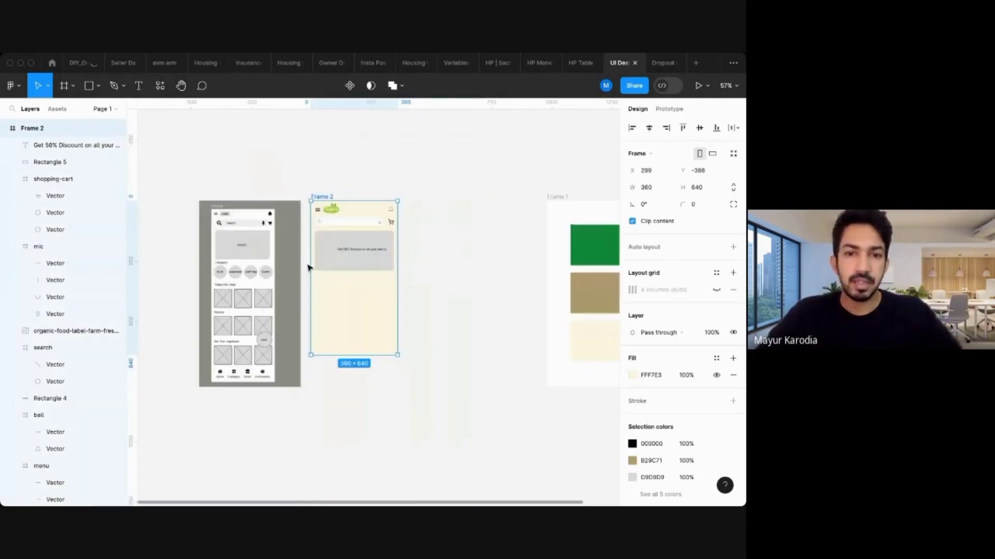
drag(533, 200, 413, 200)
scroll(390, 249, up, 5)
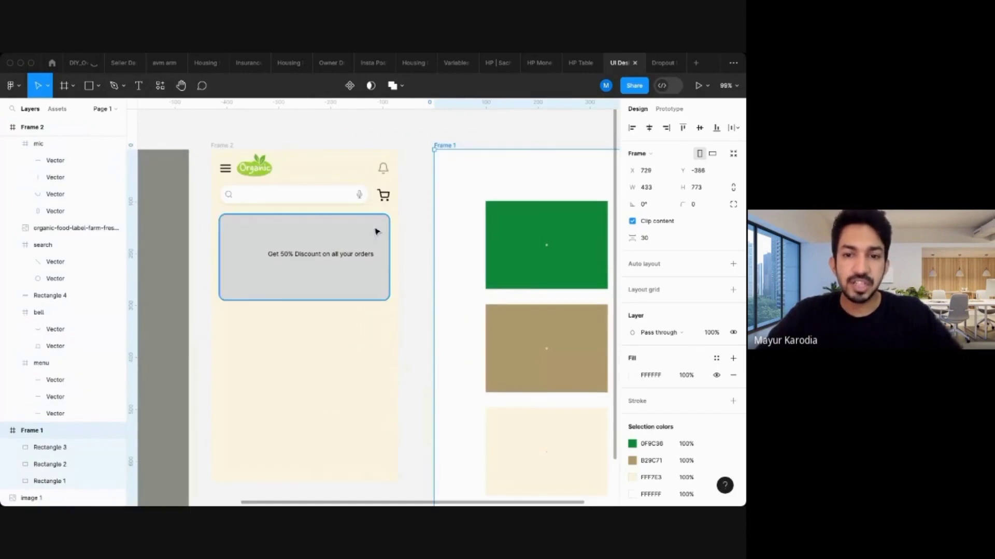
Fill the banner rectangle with light green C7EAD0, a lighter shade of the green sampled from the palette frame.
click(376, 231)
scroll(377, 231, down, 4)
scroll(456, 244, up, 3)
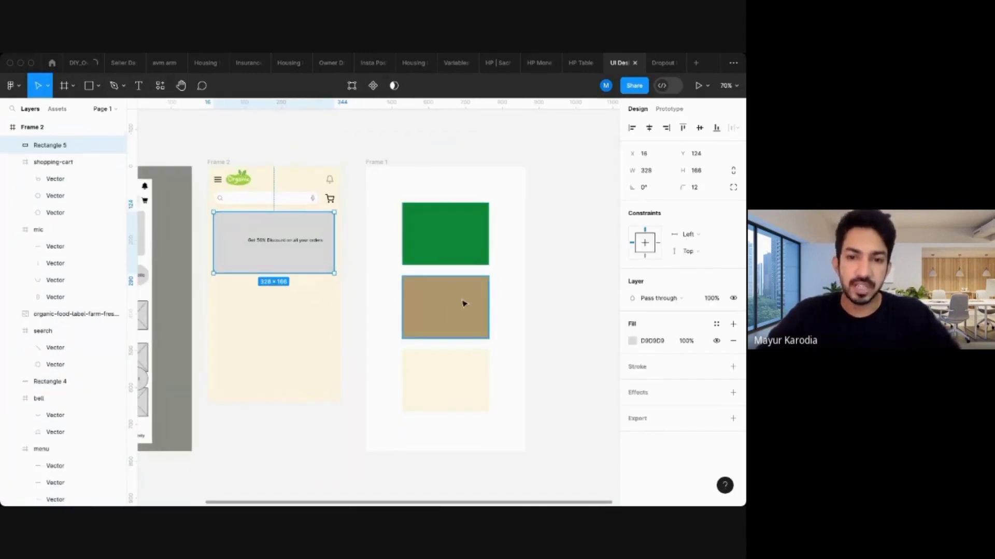
click(632, 341)
click(508, 385)
scroll(404, 186, right, 1)
click(404, 186)
click(508, 384)
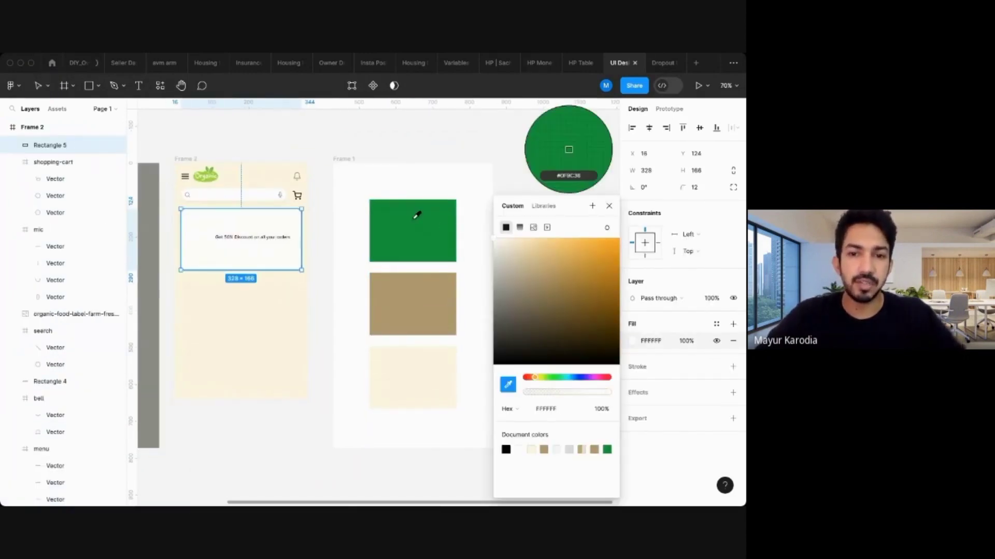
click(416, 215)
click(512, 250)
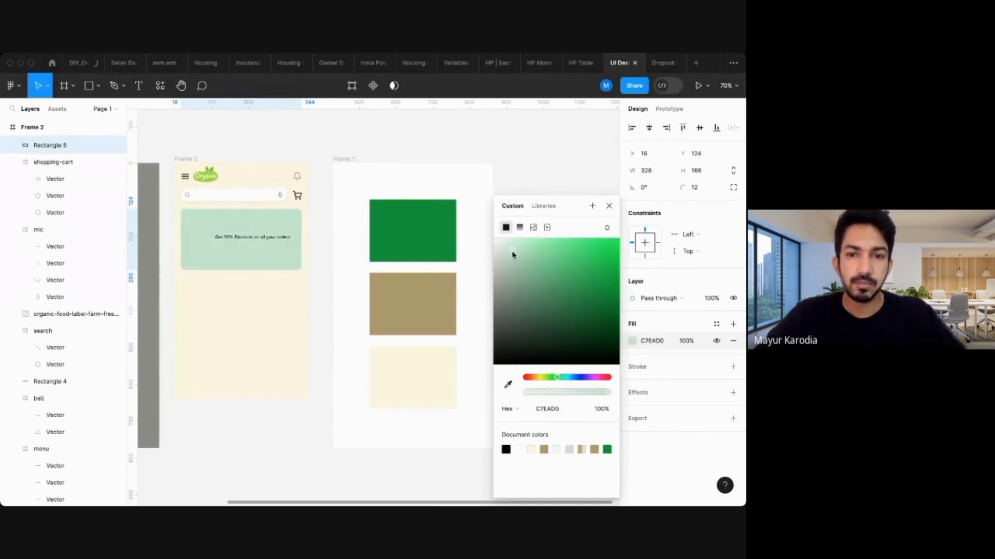
click(609, 206)
Set the banner's discount text to the Rubik font in SemiBold.
scroll(240, 235, up, 5)
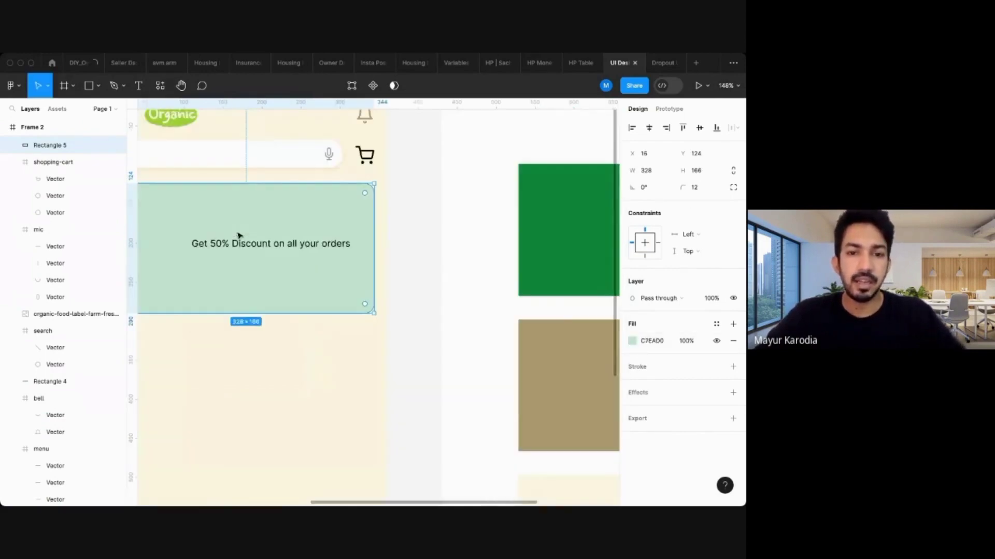
scroll(239, 235, down, 2)
scroll(363, 267, left, 2)
click(364, 266)
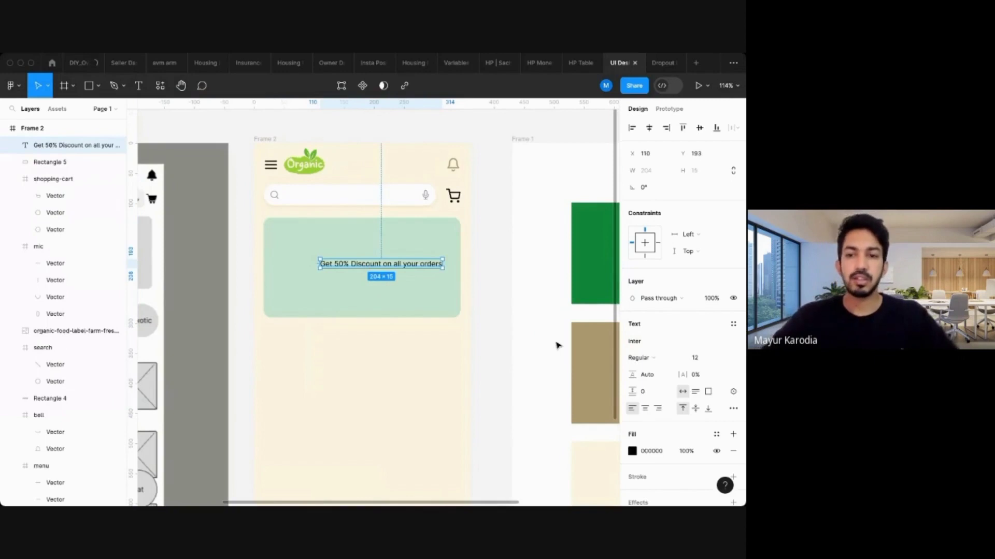
click(651, 345)
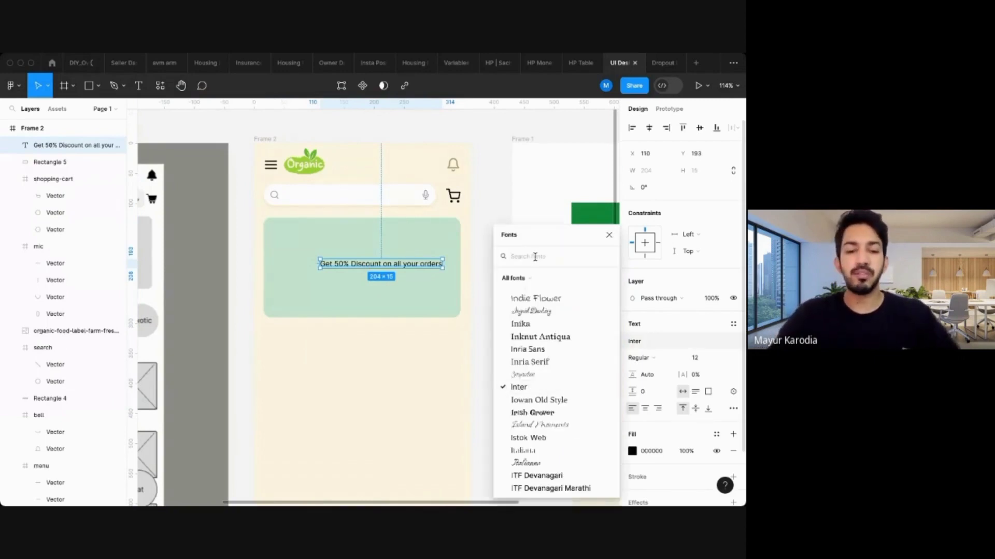
text(rubi)
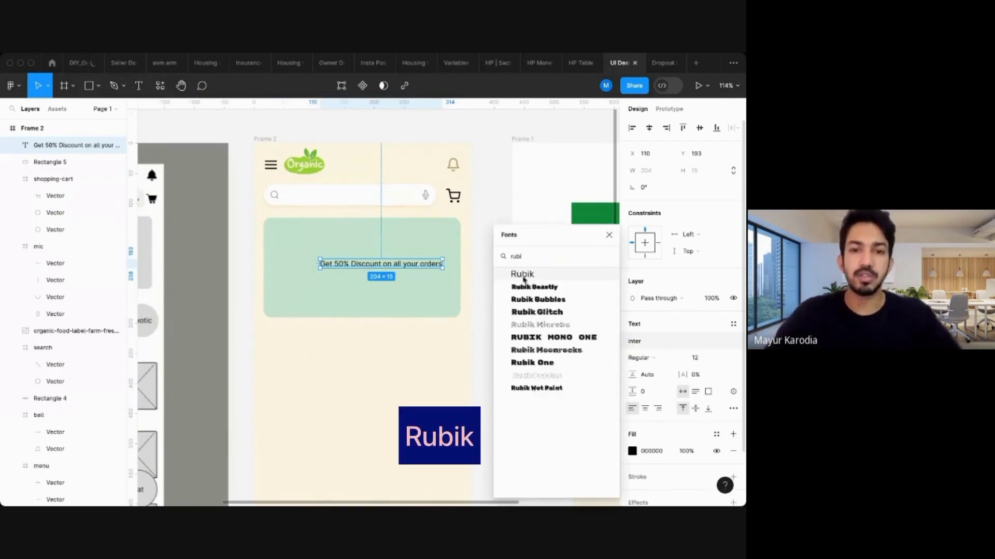
click(524, 276)
click(638, 357)
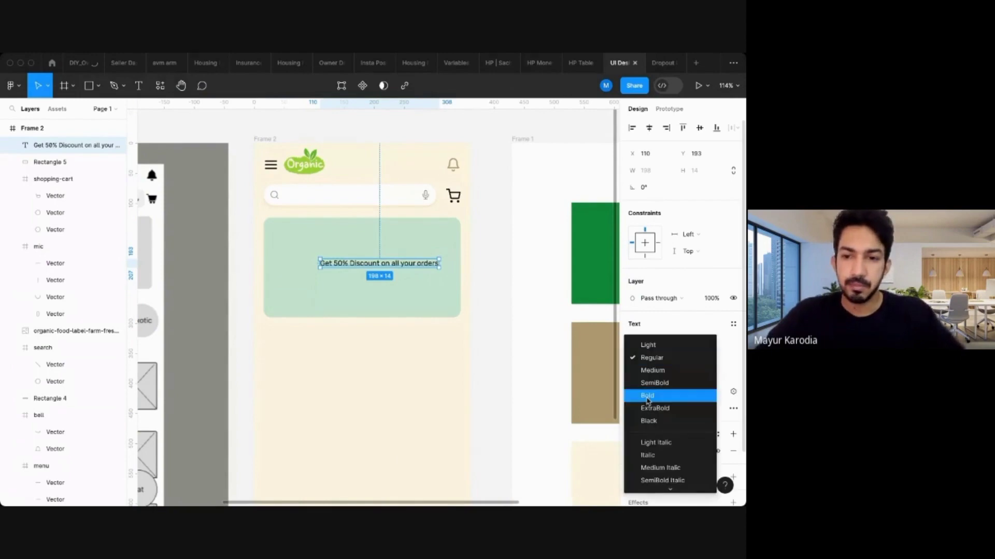
click(654, 383)
Increase the discount text's font size to 23.
click(702, 357)
key(Up)
key(Up)
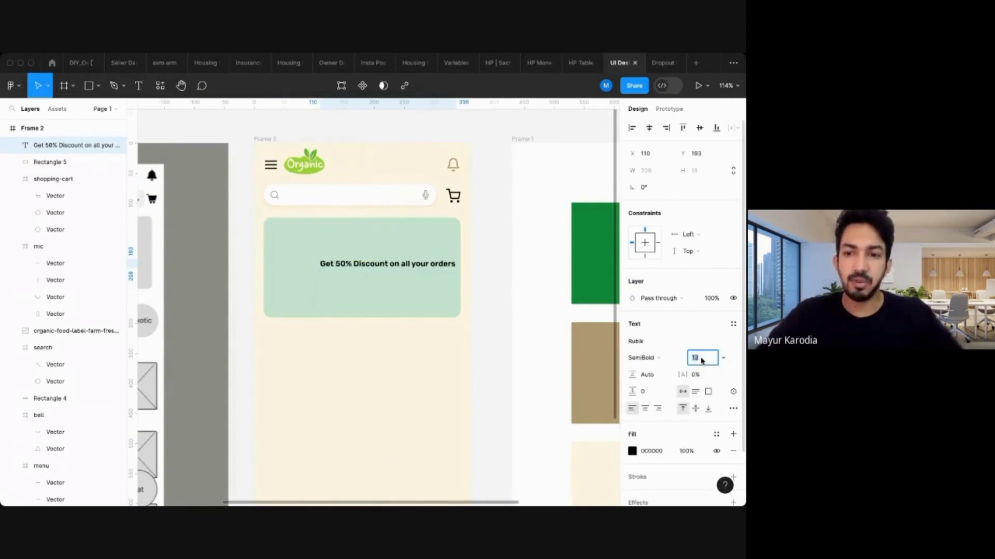
key(Up)
key(Up)
key(Up)
key(Up)
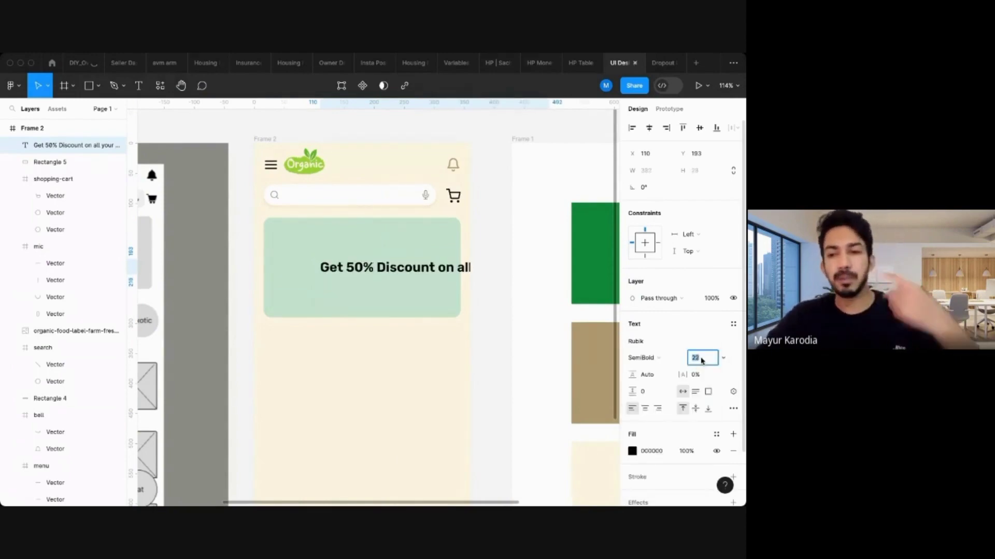
key(Up)
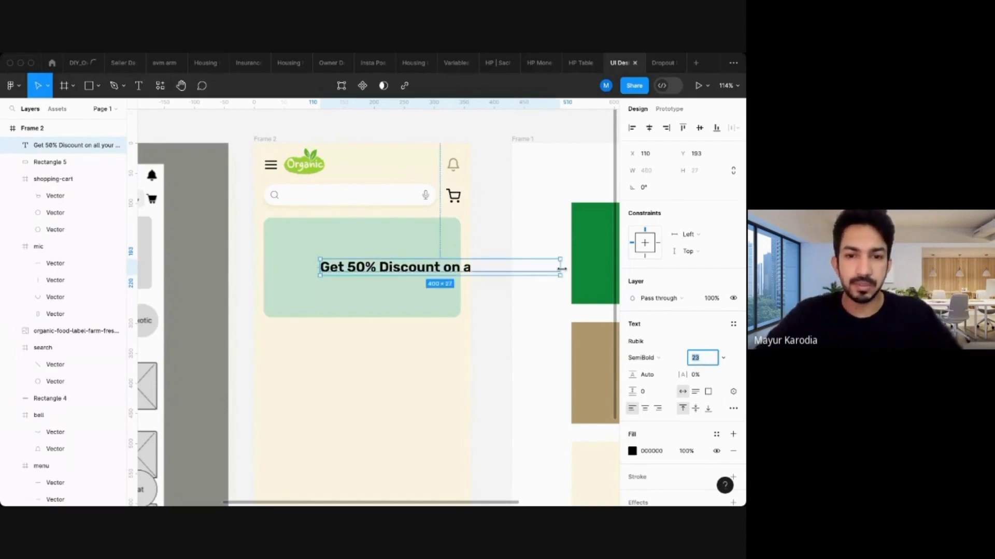
Narrow the discount text box to 231 wide so it wraps, move it to X 37, Y 148 and deselect it.
drag(561, 268, 459, 263)
drag(370, 282, 325, 253)
click(240, 231)
scroll(240, 231, down, 3)
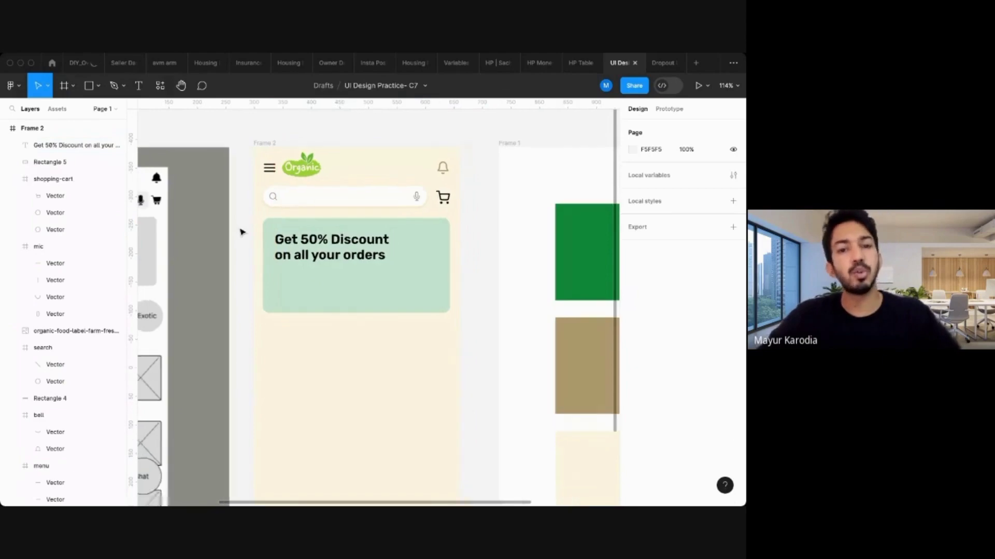
Set the discount text's font size to 20.
click(305, 255)
click(700, 358)
key(Down)
key(Down)
key(Down)
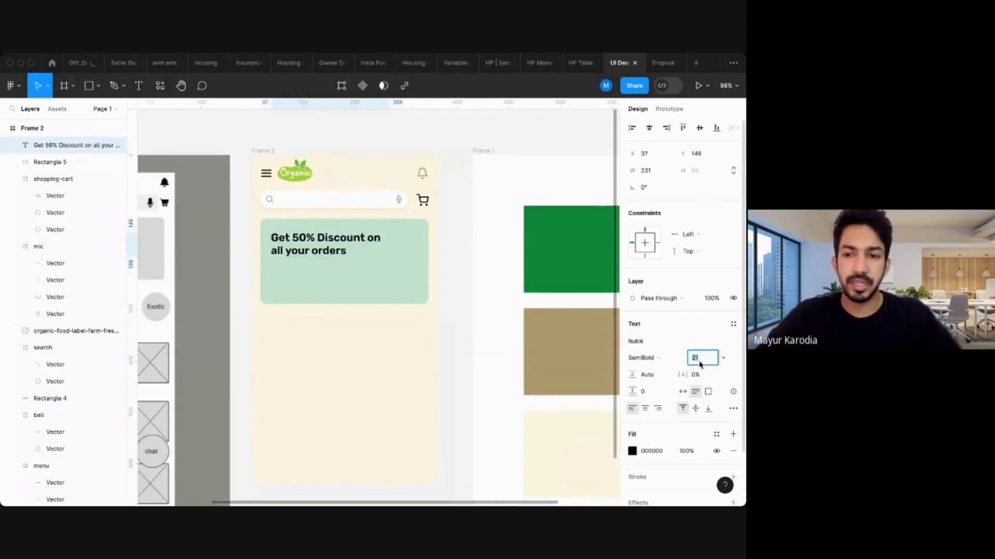
Position the discount text at X 32, Y 140, leaving 16 px to the banner's left and top edges, and deselect it.
scroll(280, 255, up, 5)
drag(316, 244, 260, 241)
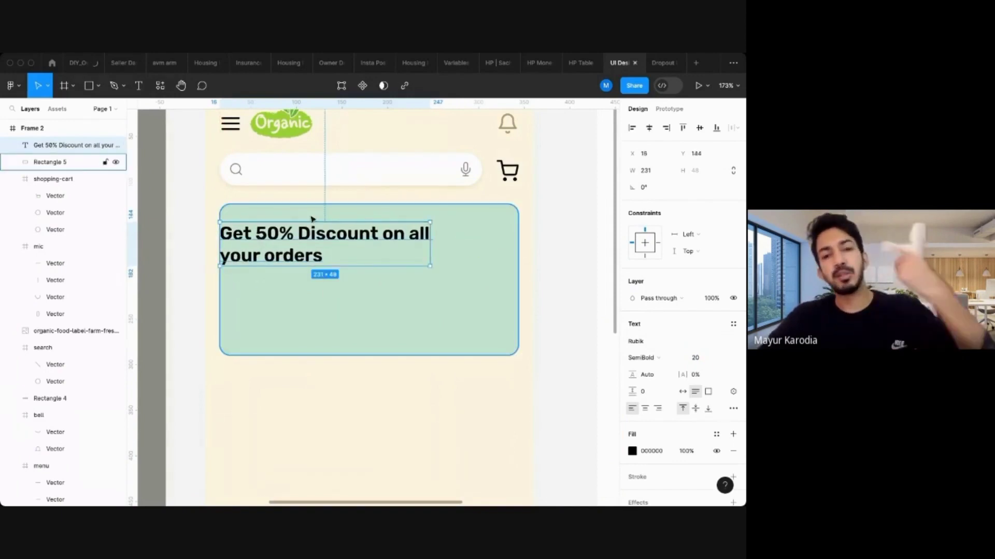
key(alt)
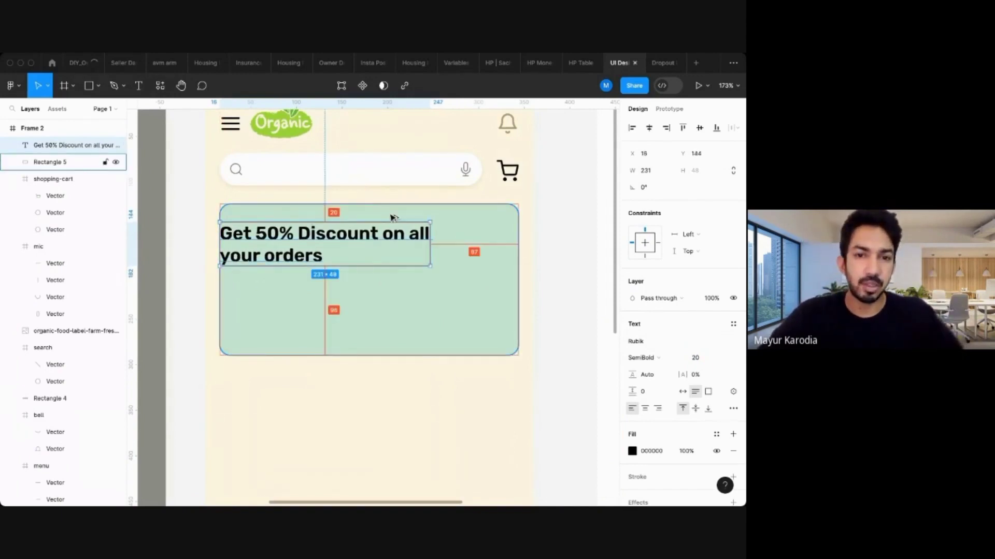
key(Up)
key(Up)
key(Up)
key(Up)
key(shift+Right)
key(shift+Right)
key(Left)
key(Left)
key(Left)
key(Left)
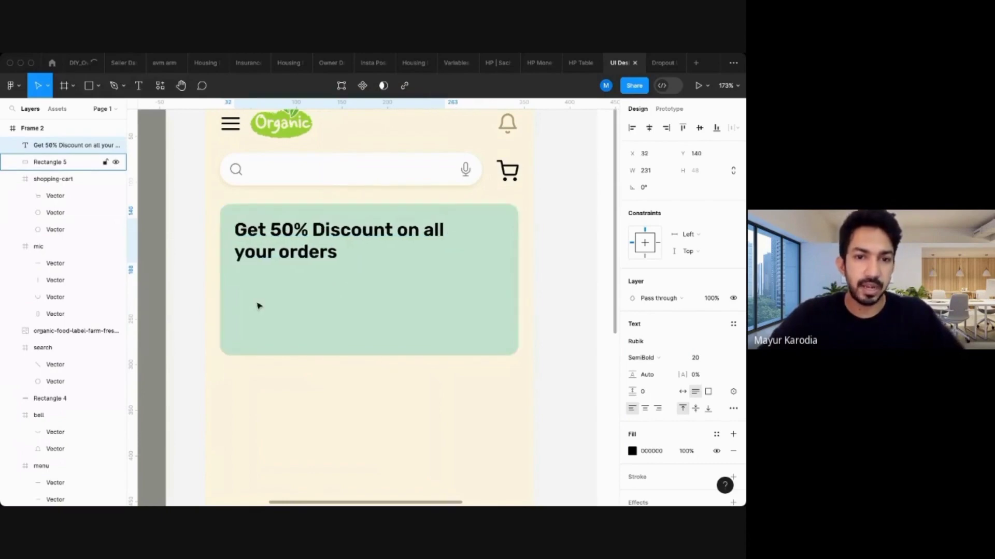
key(alt)
click(164, 236)
scroll(171, 239, down, 1)
scroll(168, 236, down, 5)
Duplicate the discount text directly below the original at X 32, Y 192 inside the banner.
click(244, 249)
scroll(244, 248, up, 5)
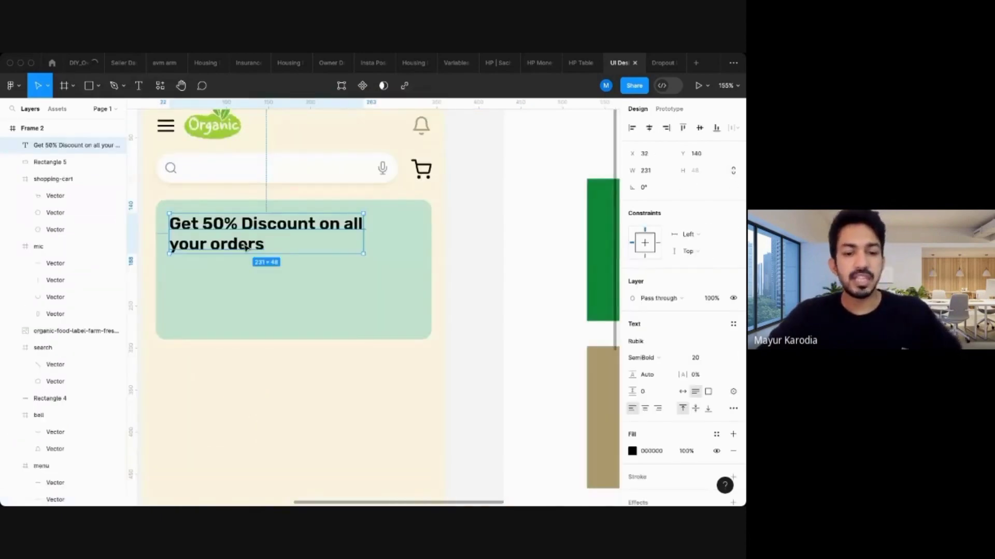
drag(246, 246, 252, 294)
scroll(301, 337, down, 5)
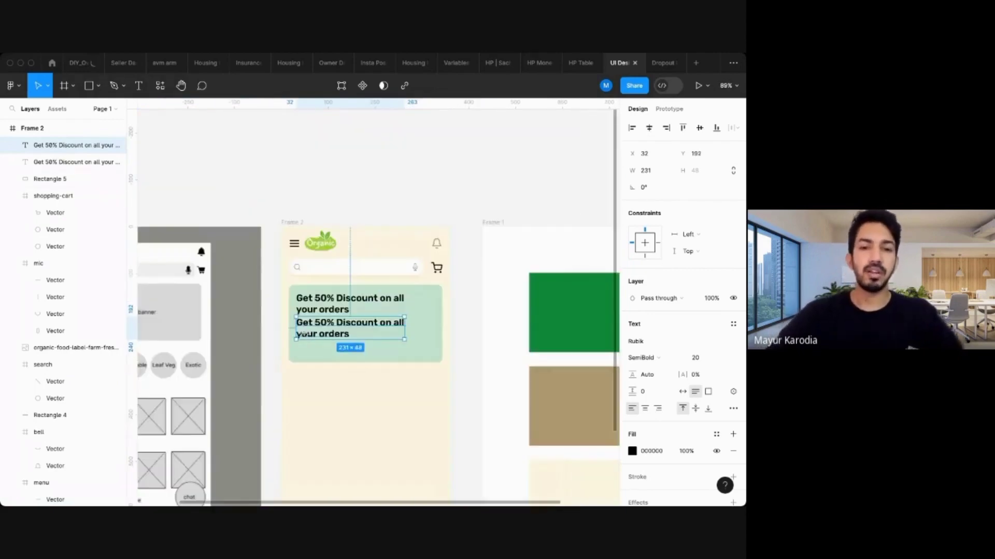
Replace the duplicated text with "Use coupon code 'MAKEMRHEALTHY'" and deselect it.
scroll(335, 338, up, 8)
double_click(335, 338)
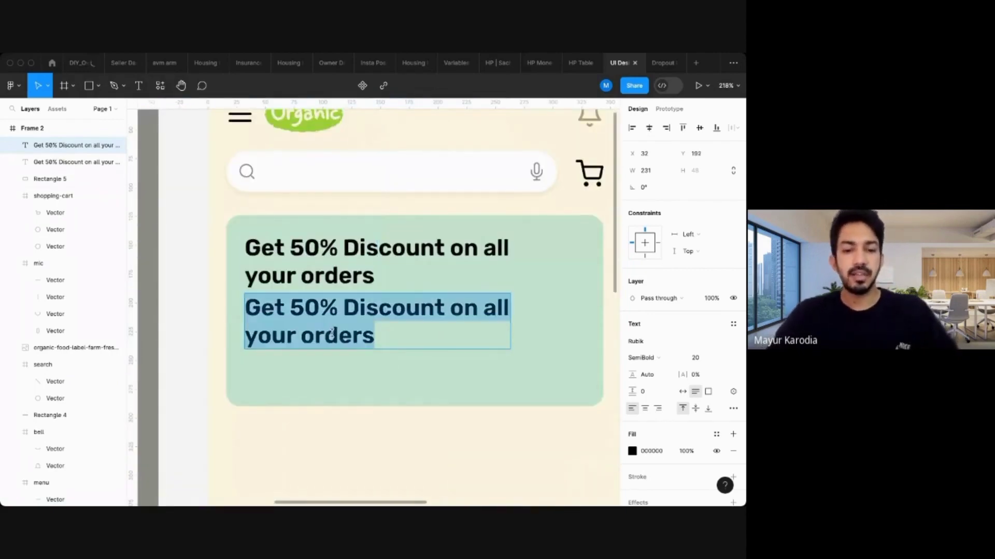
text(Inst)
key(BackSpace)
key(BackSpace)
key(BackSpace)
key(BackSpace)
text(Use coupon code )
text('MAKEMRHEALTHY')
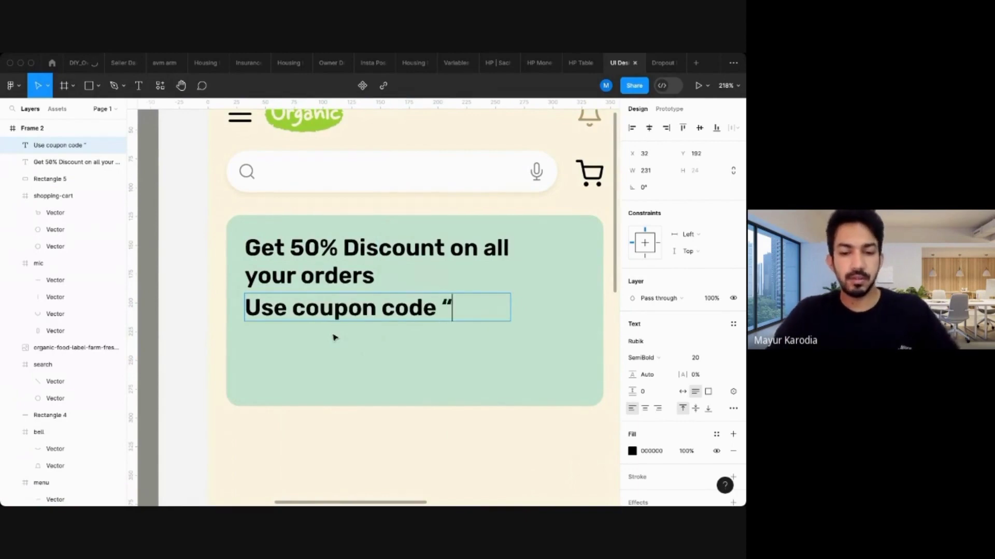
key(Escape)
key(Escape)
scroll(268, 270, down, 10)
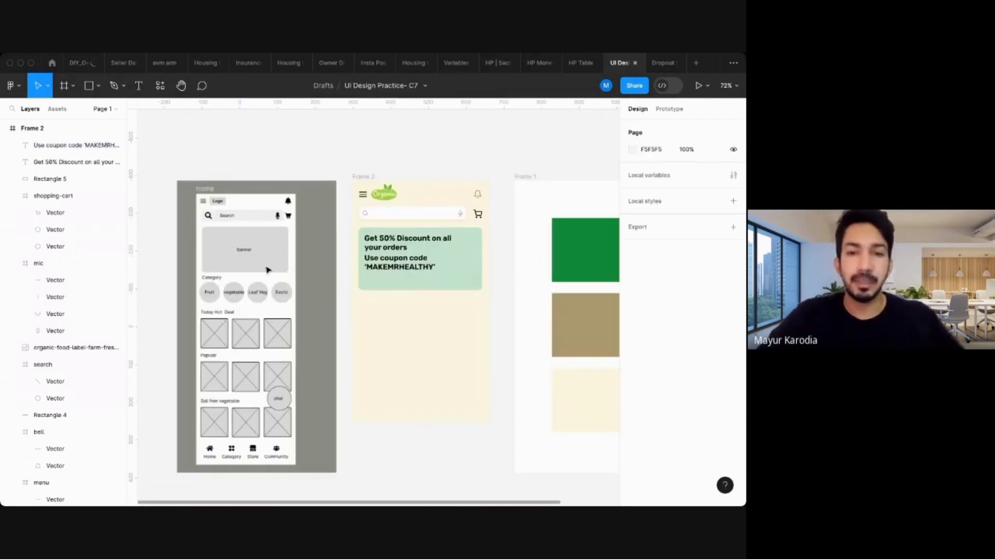
scroll(415, 286, up, 5)
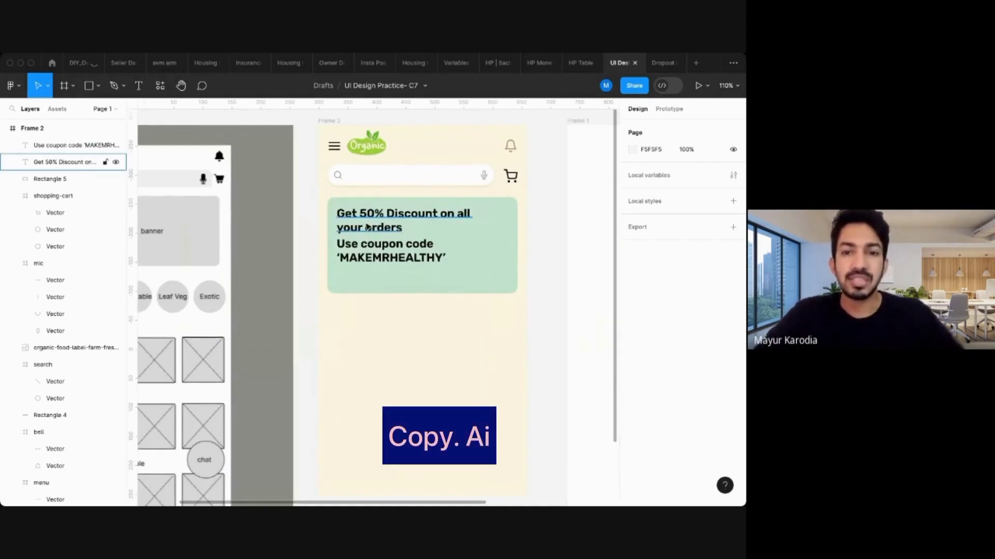
scroll(367, 227, down, 5)
scroll(369, 227, up, 5)
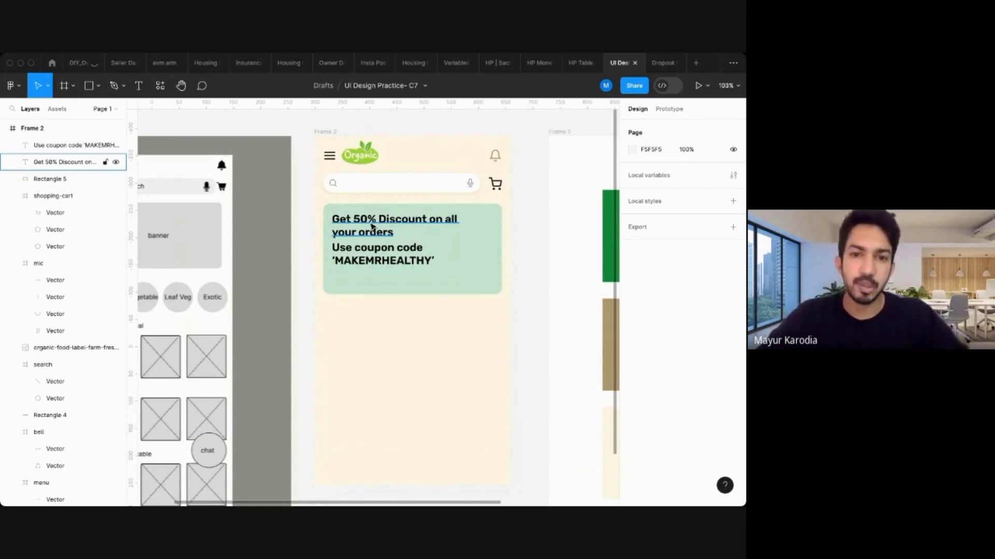
Move the coupon code text down to Y 202, adding space below the discount headline.
click(372, 231)
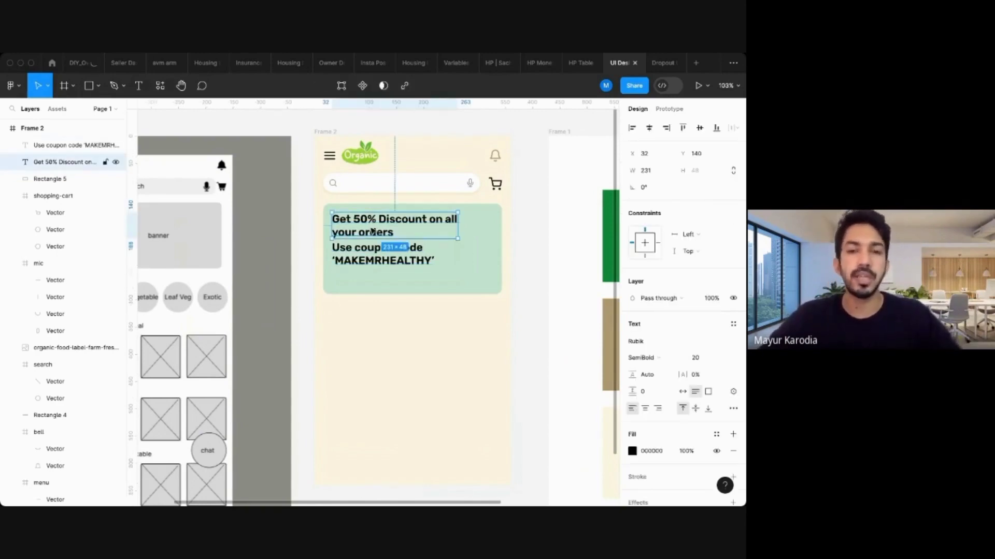
scroll(371, 230, up, 3)
drag(359, 262, 360, 270)
Set the coupon code text to Regular weight at font size 16.
click(641, 361)
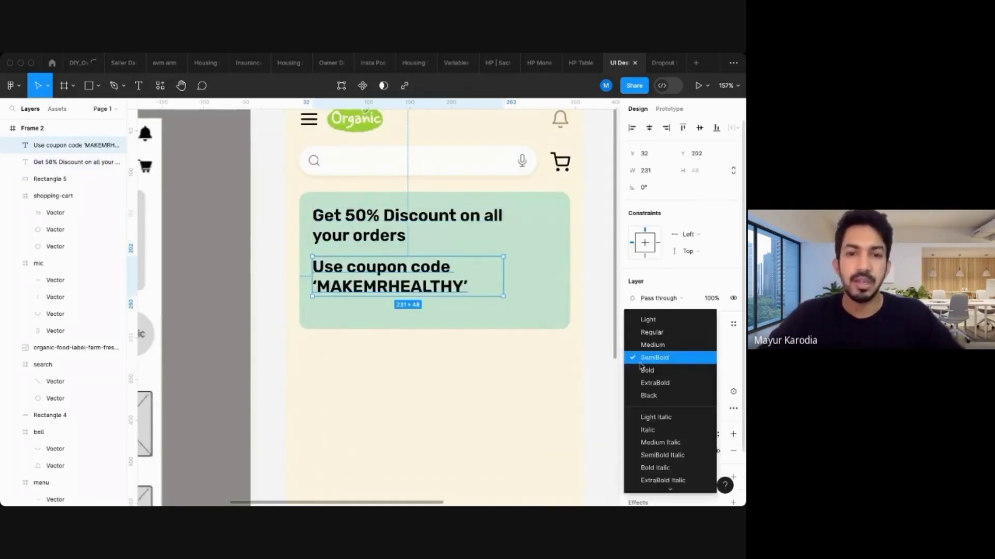
click(640, 362)
click(361, 236)
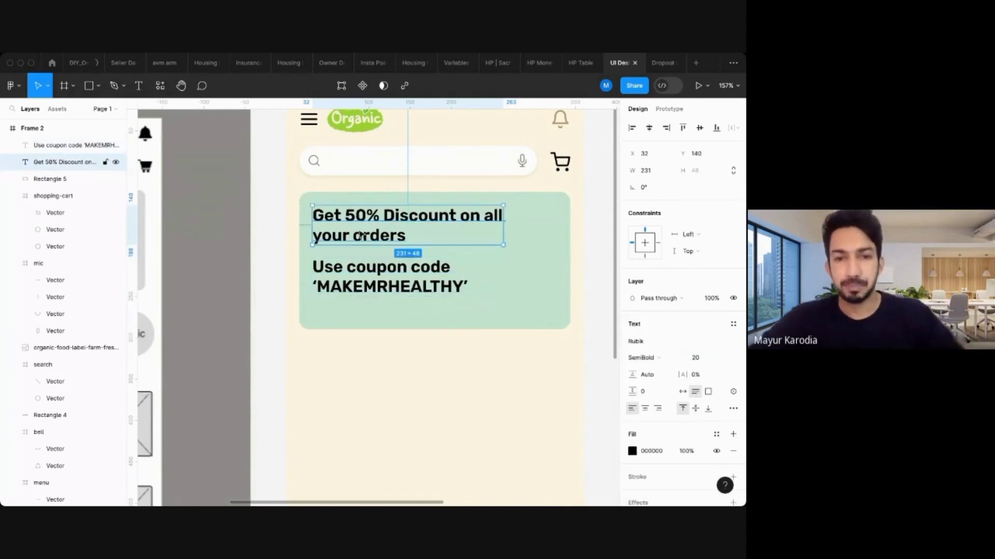
click(383, 270)
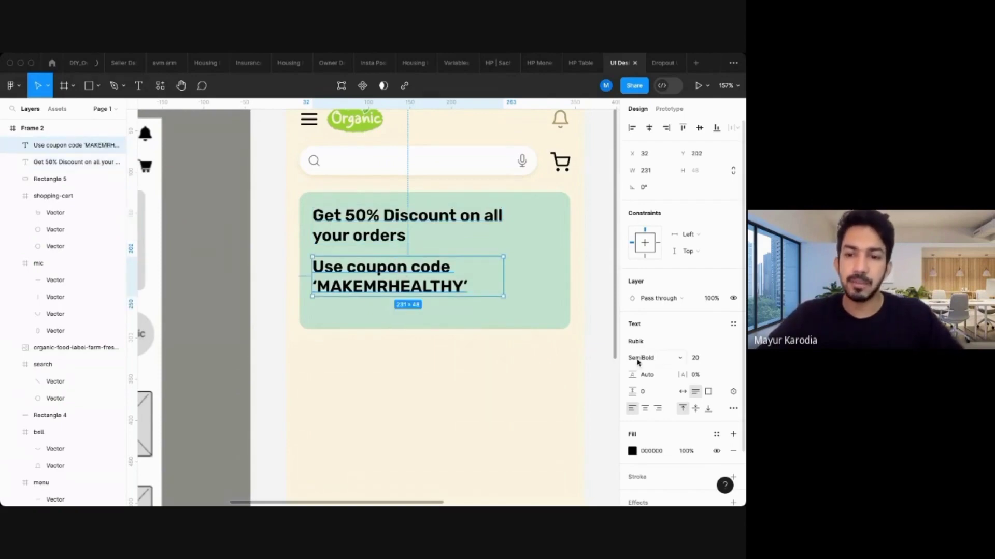
click(638, 361)
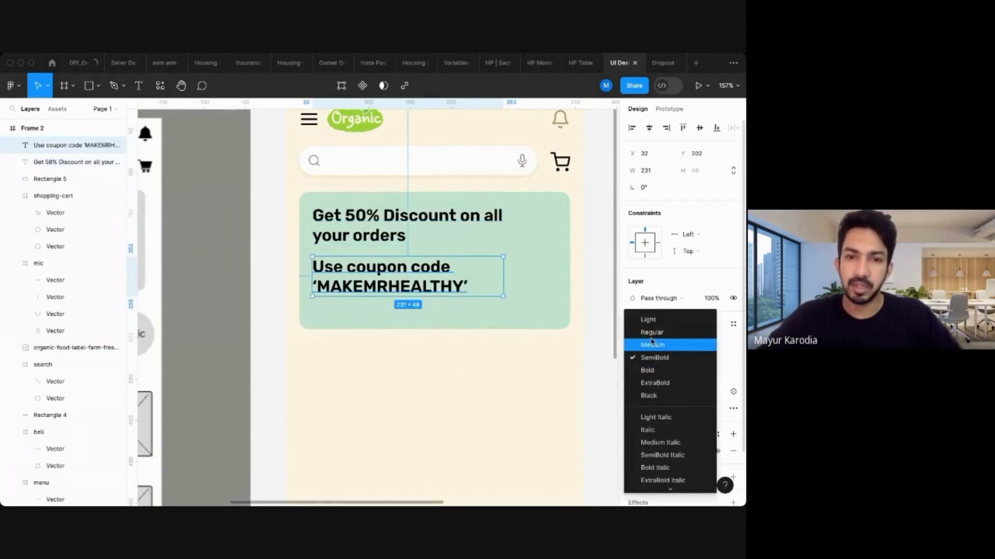
click(650, 334)
click(699, 358)
text(16)
key(Return)
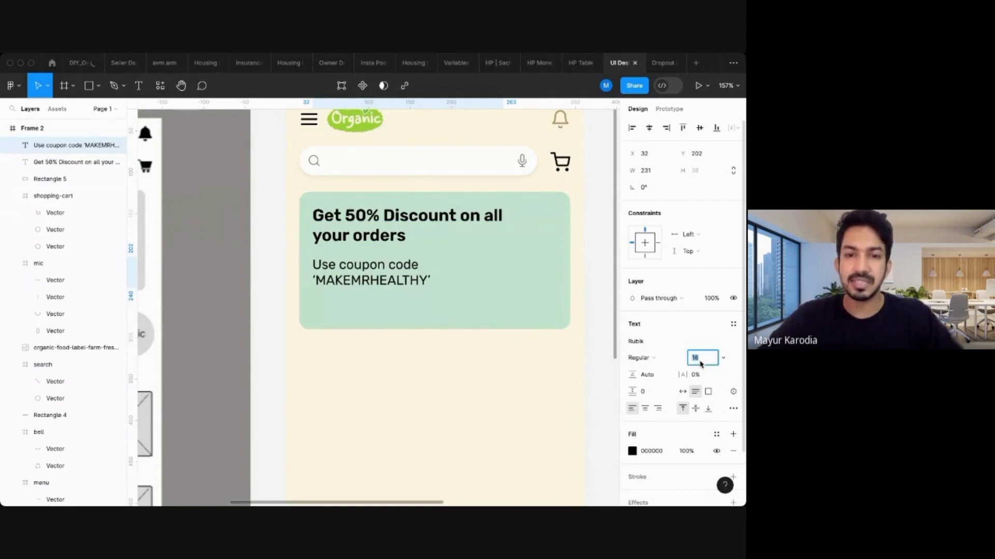
Reduce the coupon code text's opacity to 70% and widen its text box to 234.
click(369, 265)
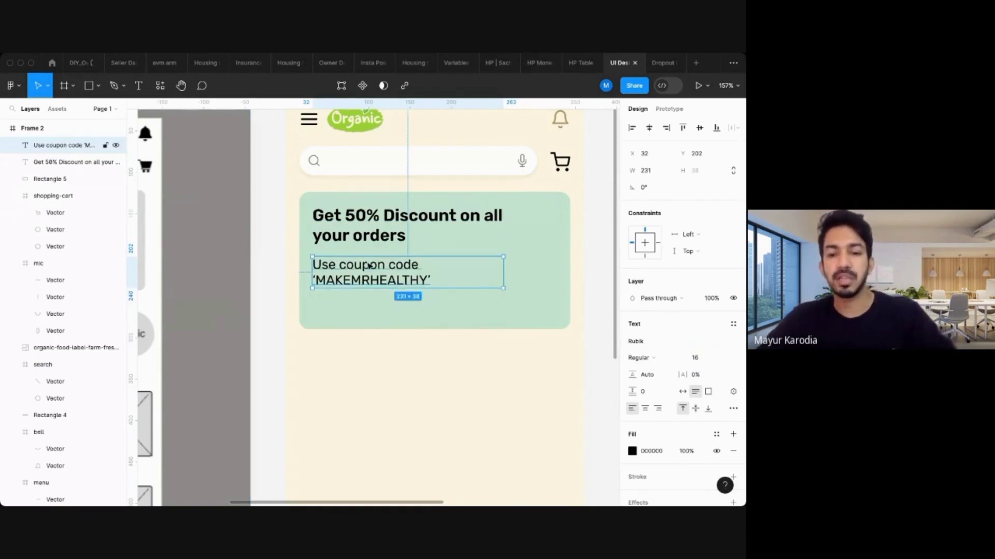
key(7)
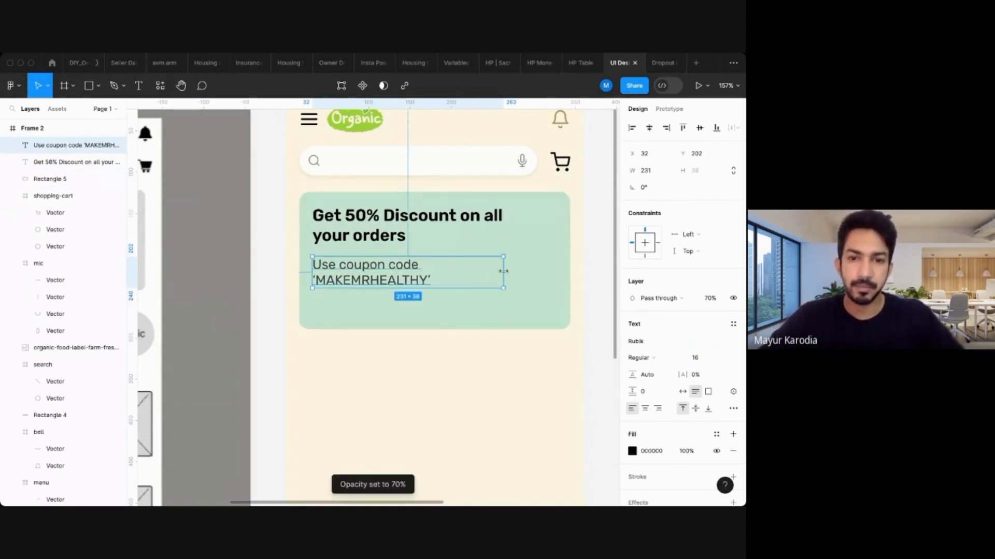
mouse_move(503, 272)
mouse_down()
mouse_move(558, 265)
mouse_move(503, 264)
mouse_up()
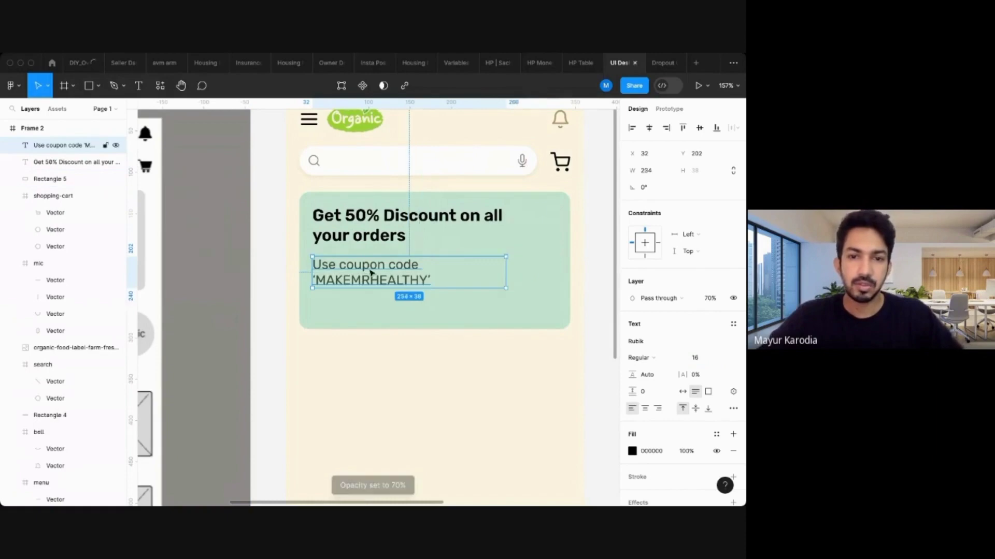
Move the coupon code text up to Y 196, closer beneath the discount headline, and deselect it.
click(346, 236)
drag(357, 276, 357, 271)
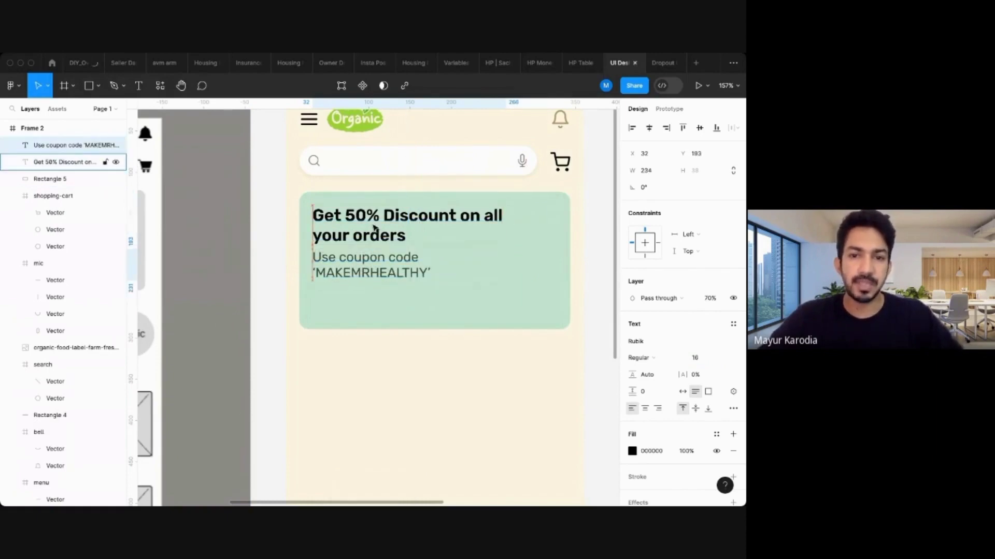
click(258, 249)
scroll(258, 249, down, 2)
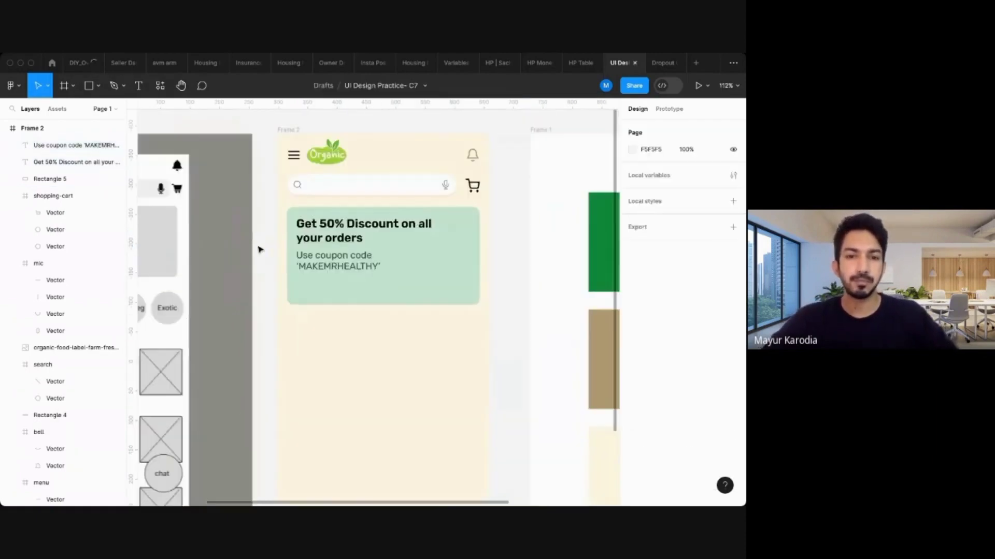
scroll(324, 265, down, 4)
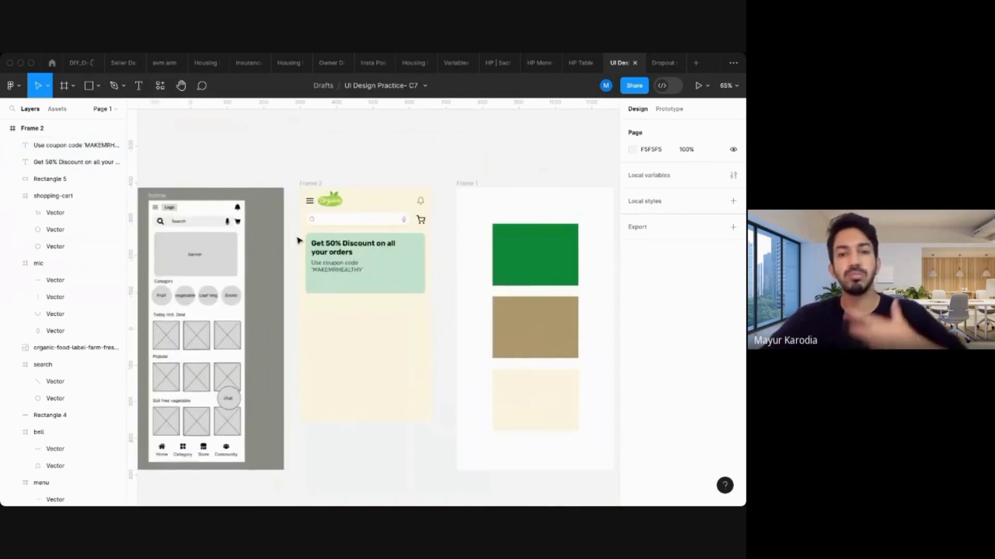
Set the coupon code text's font size to 12 and deselect it.
scroll(299, 237, up, 4)
click(344, 282)
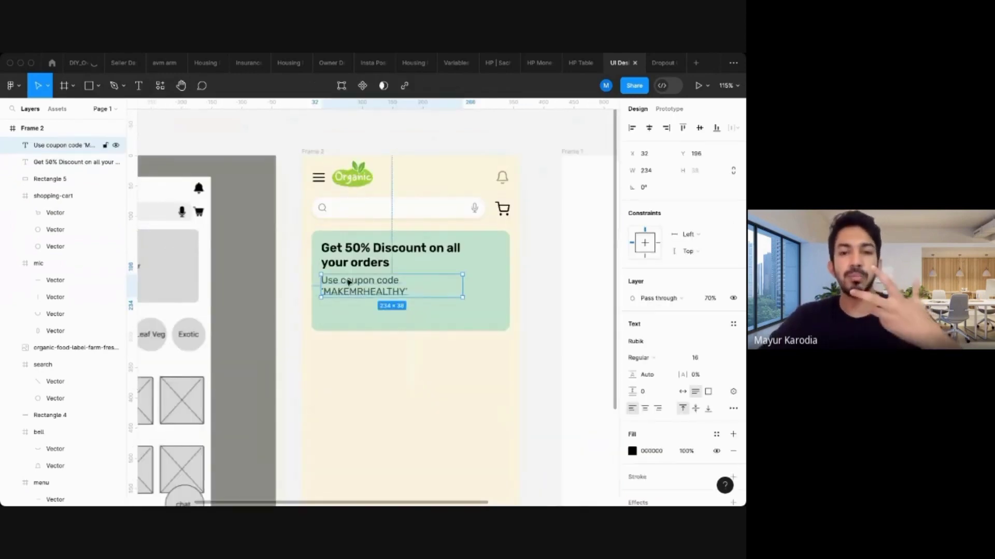
click(696, 357)
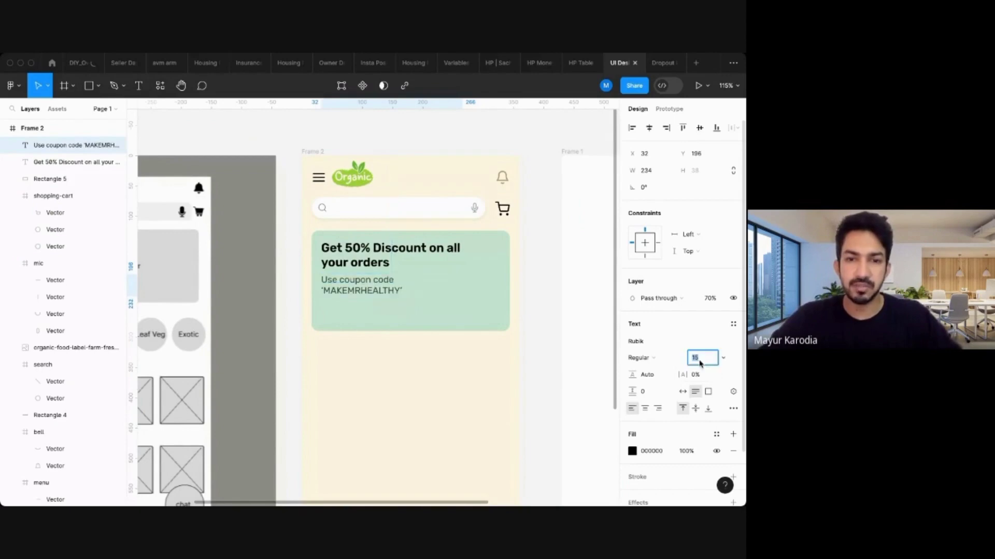
text(12)
key(Return)
click(271, 280)
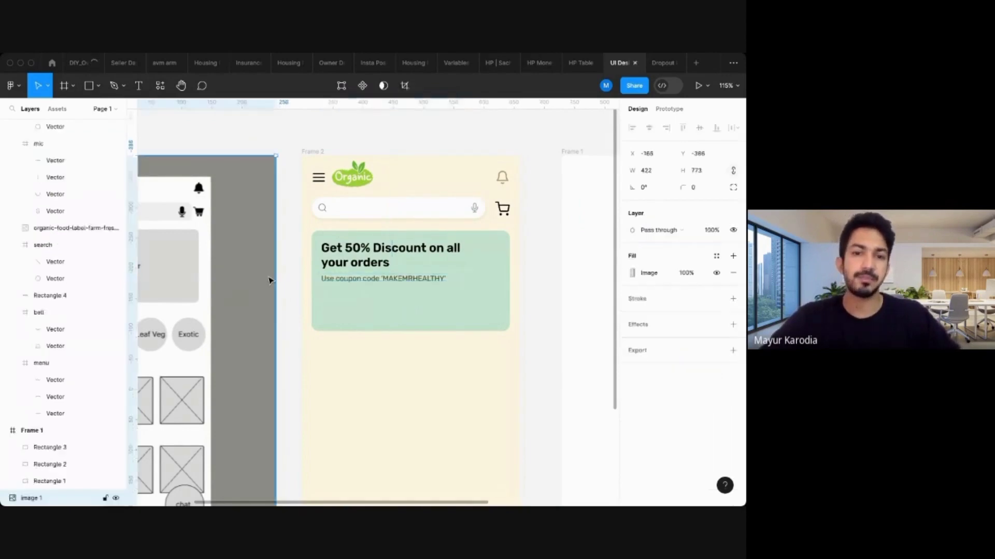
scroll(271, 280, down, 5)
scroll(330, 296, up, 4)
Draw a button rectangle about 136 wide below the coupon code text in the banner and set its height to 36.
click(329, 296)
scroll(332, 297, up, 3)
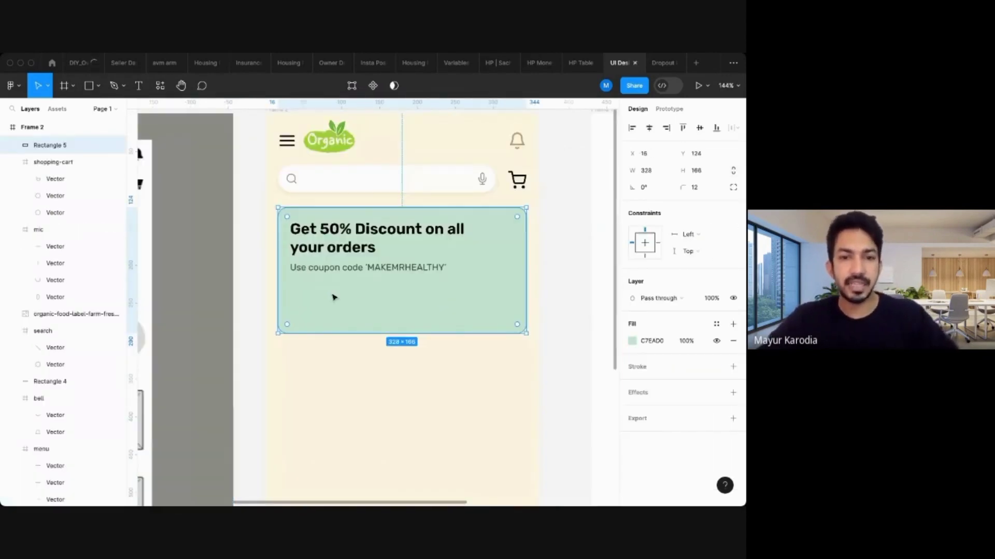
key(r)
mouse_move(289, 289)
mouse_down()
mouse_move(409, 313)
mouse_move(392, 319)
mouse_up()
click(702, 175)
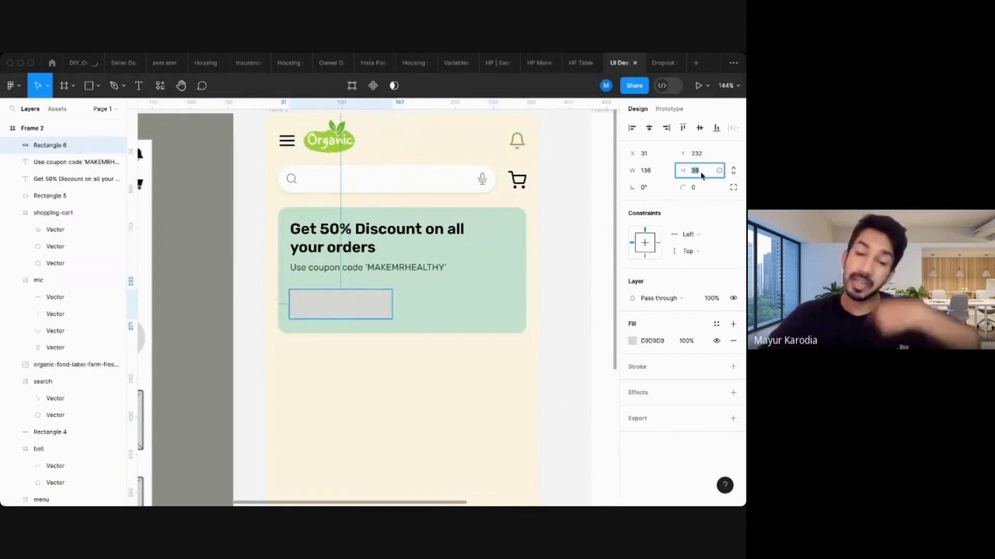
key(Down)
key(Down)
key(Down)
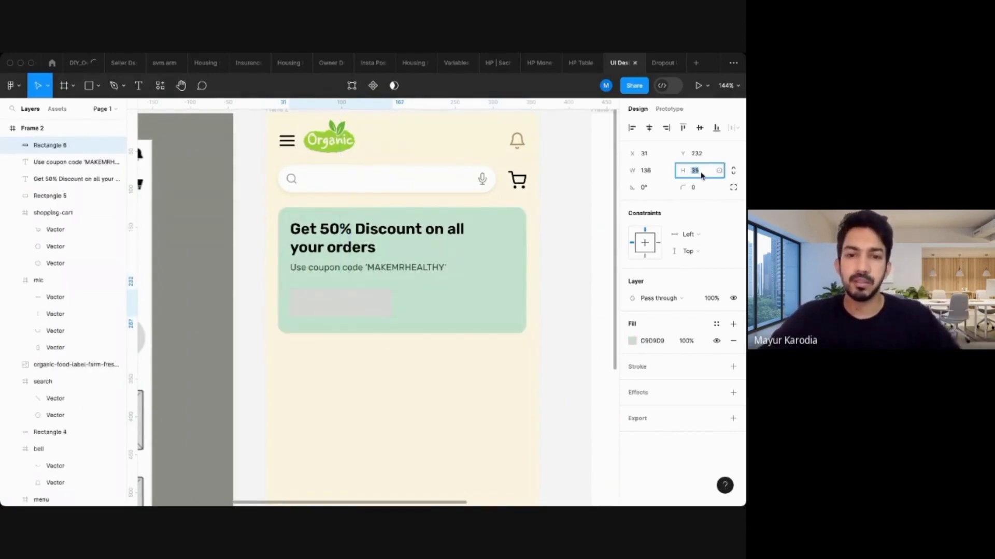
Set the button rectangle's corner radius to 12.
scroll(333, 310, up, 5)
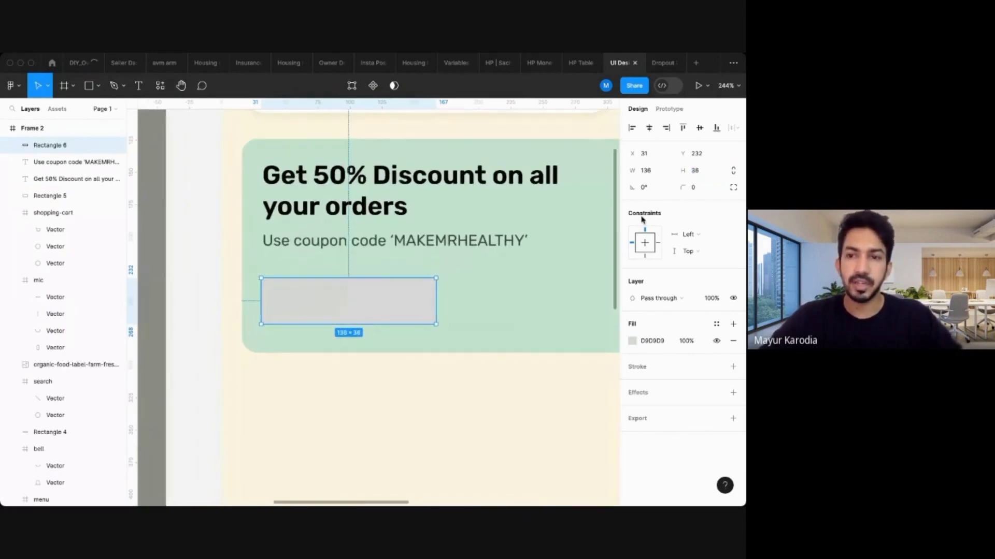
click(696, 190)
text(8)
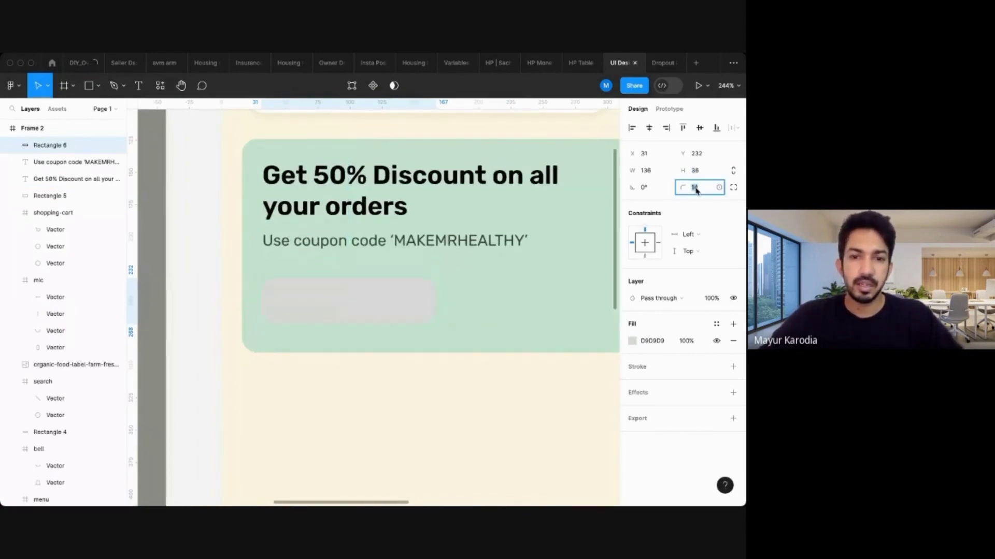
key(Return)
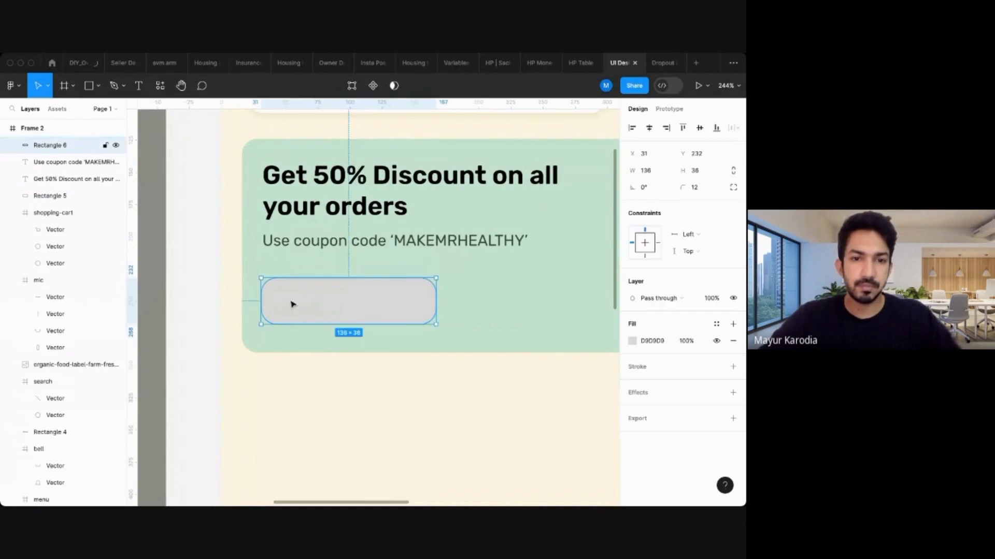
Move the button rectangle to X 32, Y 226, flush with the left edge of the coupon code text.
drag(293, 304, 291, 279)
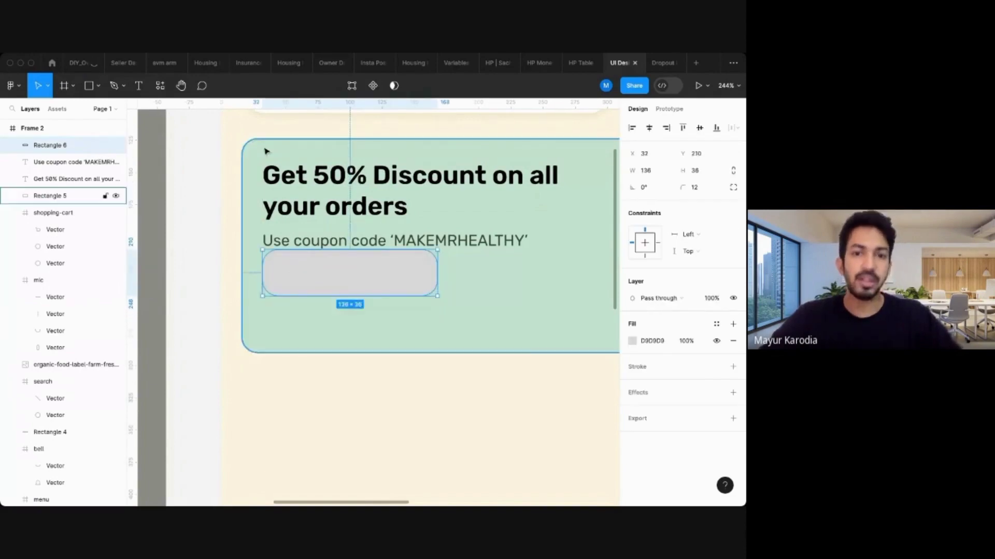
key(shift+Down)
key(shift+Down)
key(Up)
key(Up)
key(Up)
key(Up)
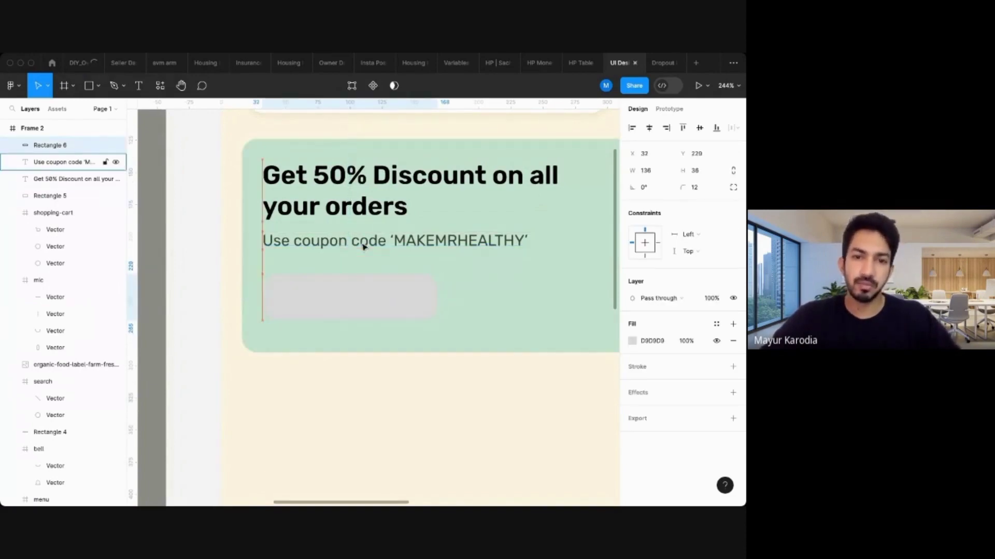
Fill the button rectangle with the dark green sampled from the palette frame's green swatch.
scroll(188, 266, down, 10)
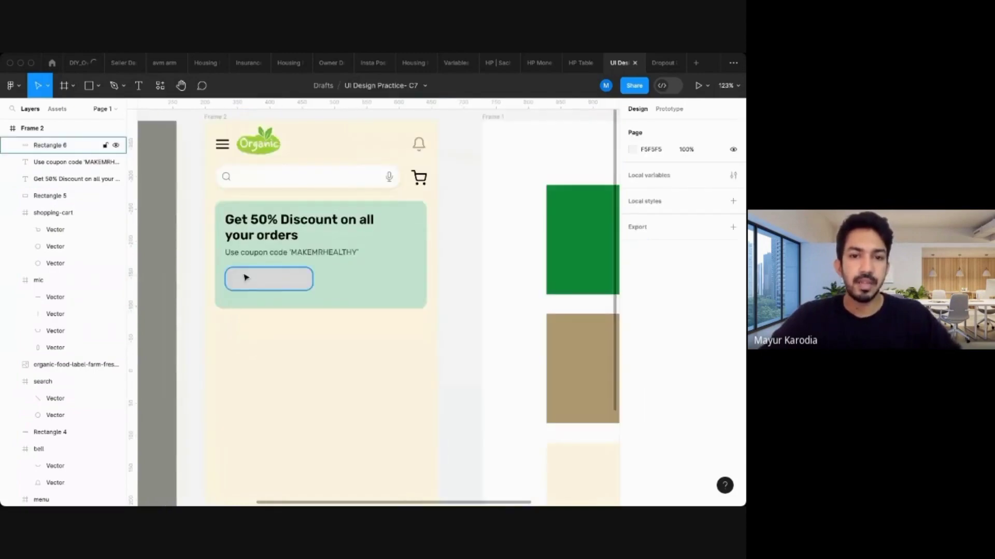
click(632, 341)
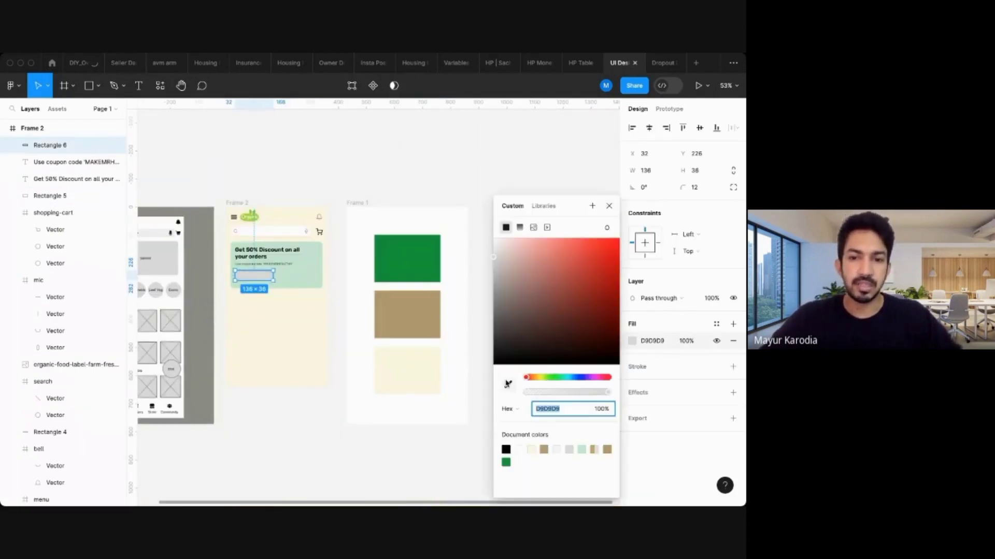
click(507, 384)
click(422, 255)
click(246, 442)
scroll(311, 279, up, 5)
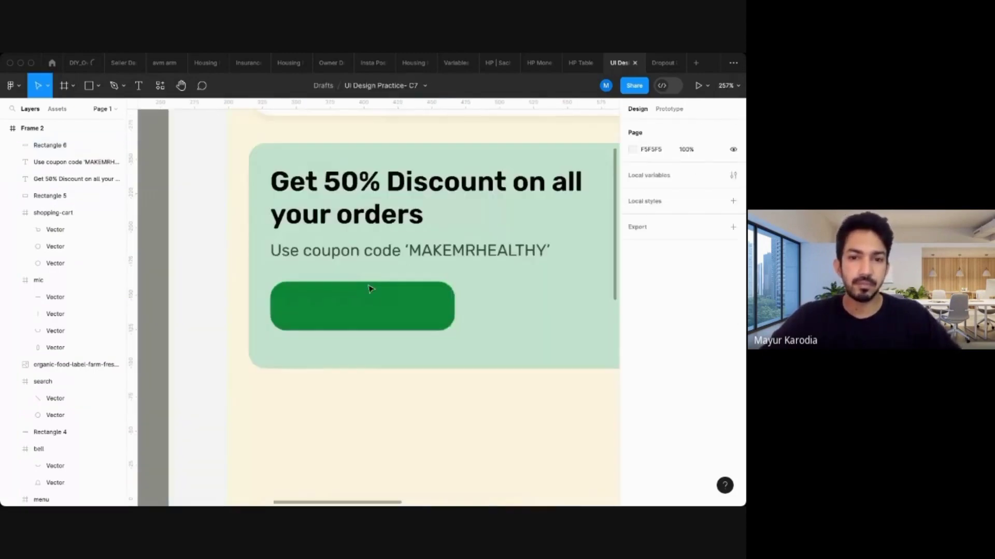
click(355, 302)
click(355, 255)
scroll(337, 279, down, 3)
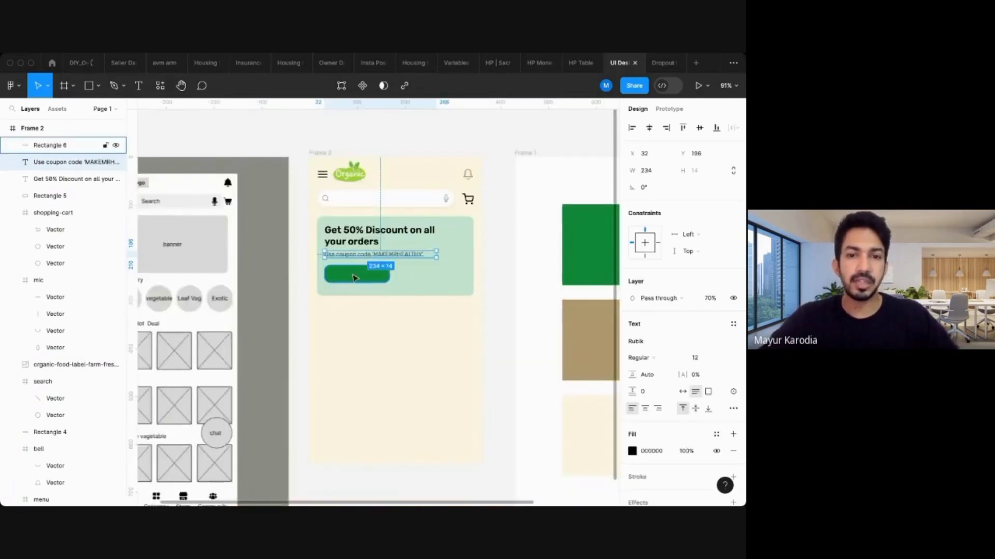
click(272, 223)
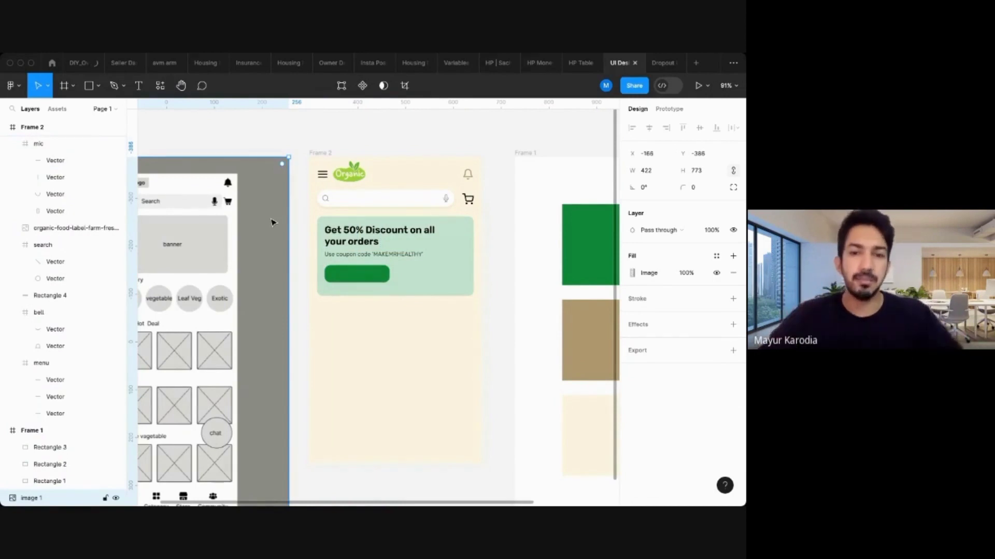
Place a copy of the coupon code text on the green button and replace its wording with "Buy Now".
scroll(362, 254, up, 5)
click(329, 251)
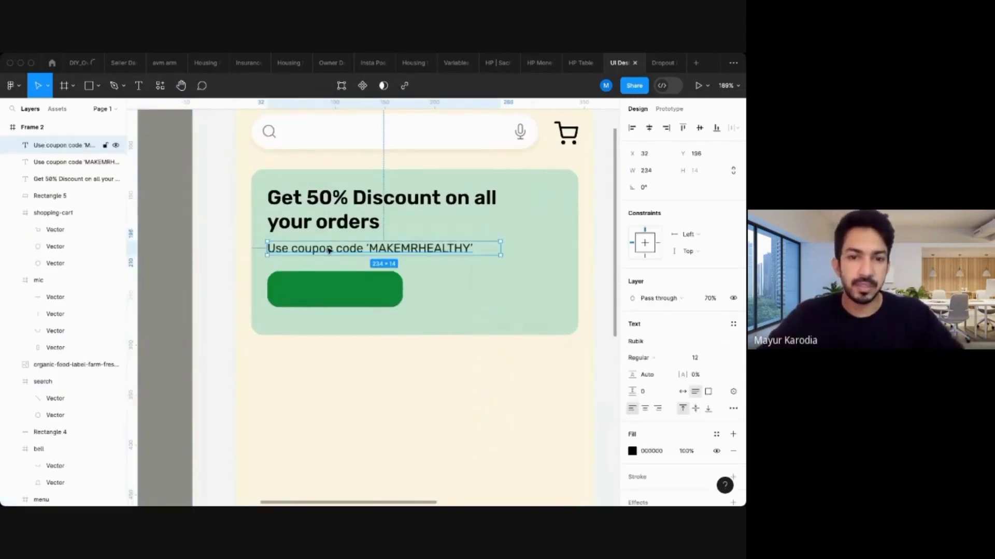
drag(329, 251, 356, 297)
key(BackSpace)
click(294, 282)
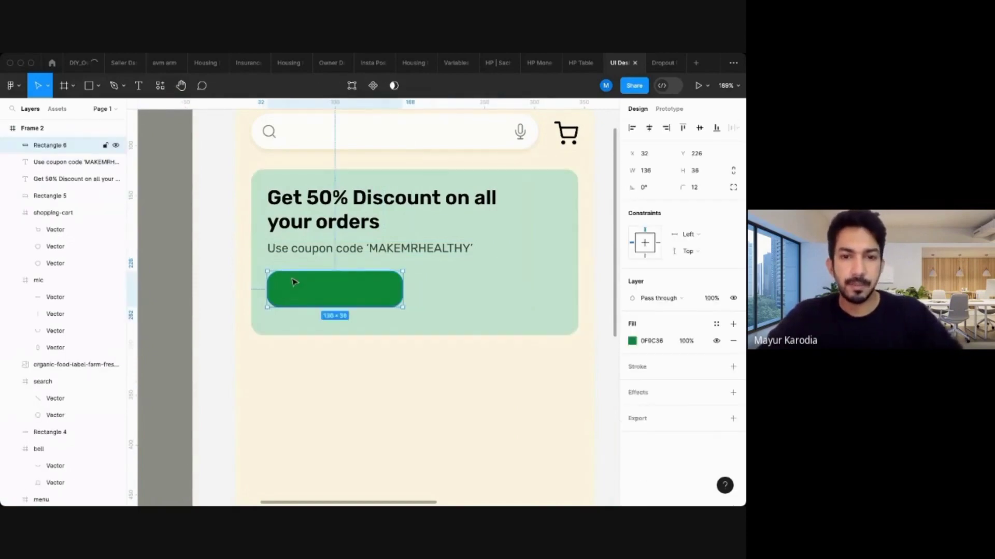
key(ctrl+v)
key(Return)
text(Buy Now)
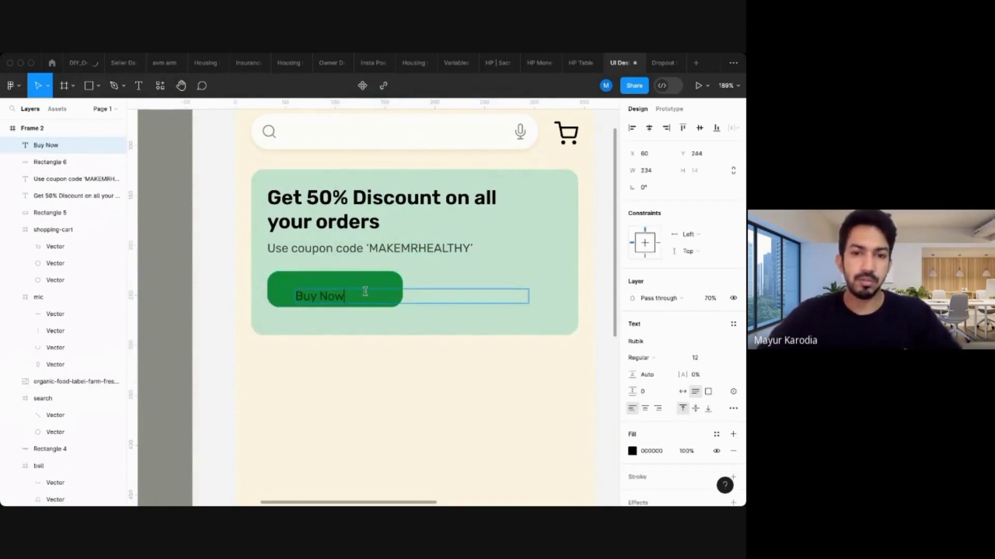
Switch the "Buy Now" text box to auto width and center it on the green button at X 75, Y 237.
key(Escape)
click(733, 408)
click(567, 340)
click(314, 296)
scroll(314, 296, up, 4)
drag(316, 297, 343, 286)
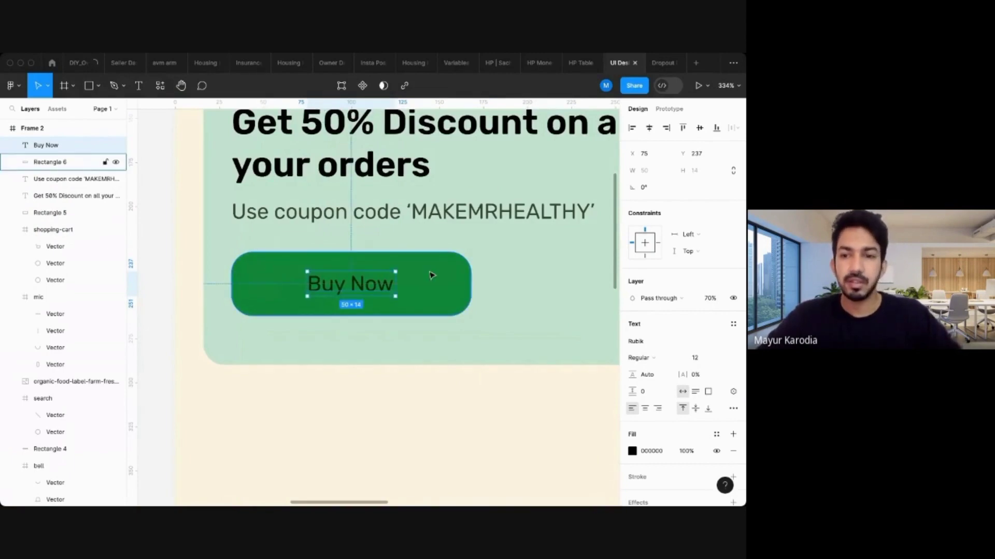
Set the "Buy Now" text to Medium weight and align it to the center.
click(639, 357)
click(640, 374)
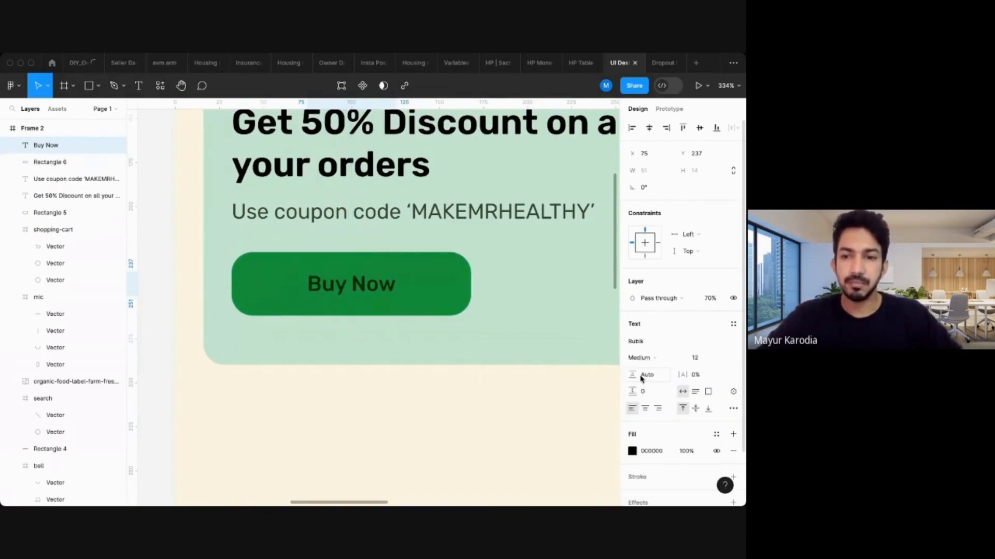
click(646, 409)
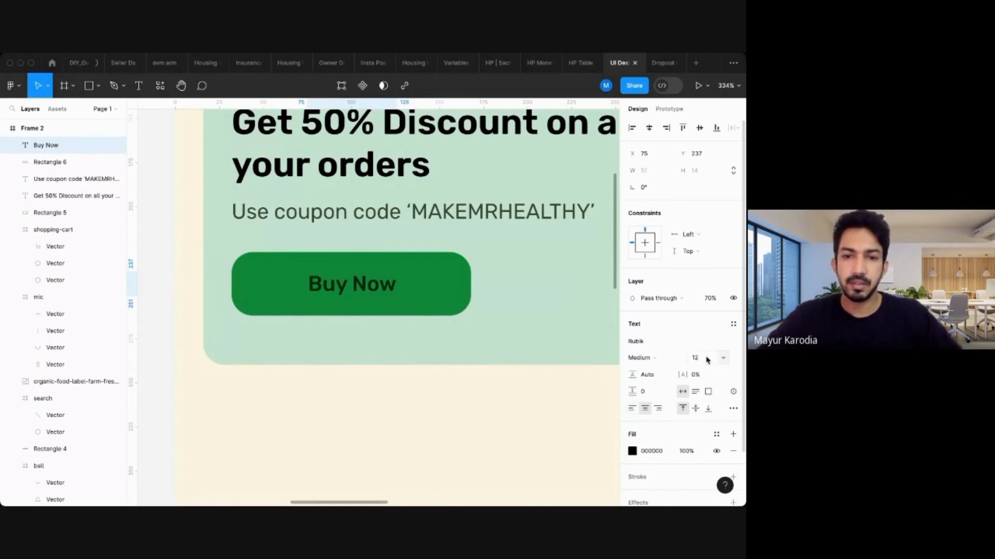
shift+click(257, 288)
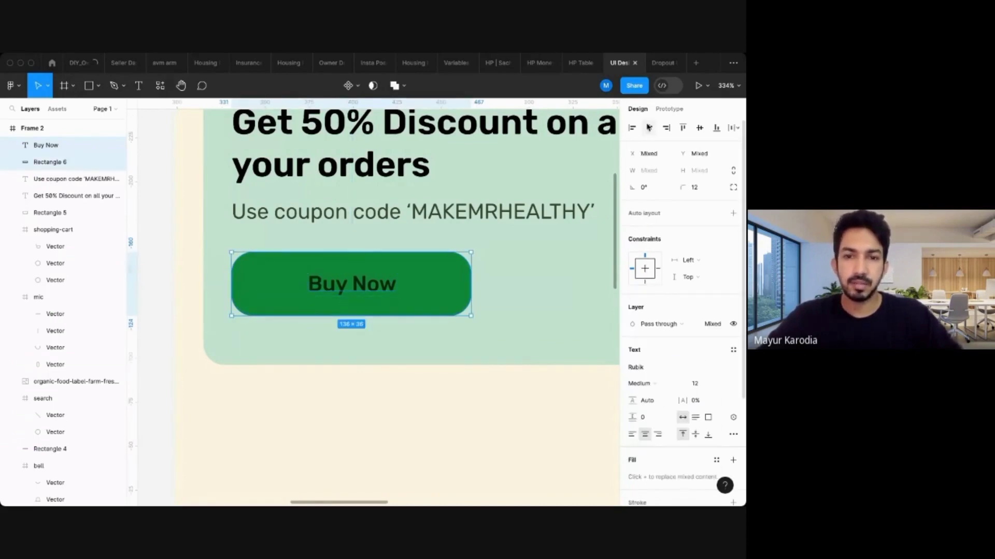
click(351, 339)
click(348, 285)
scroll(340, 293, down, 5)
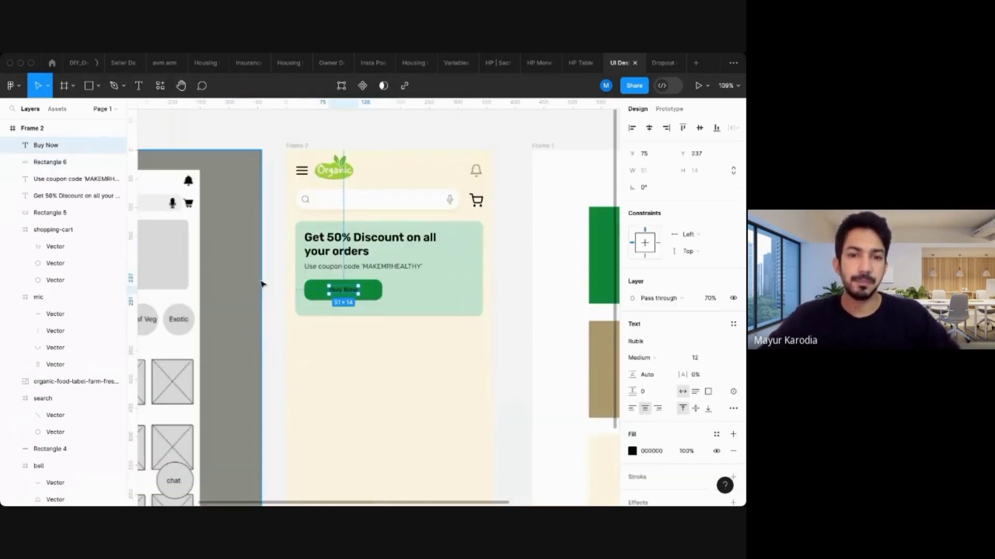
click(262, 284)
scroll(327, 294, up, 3)
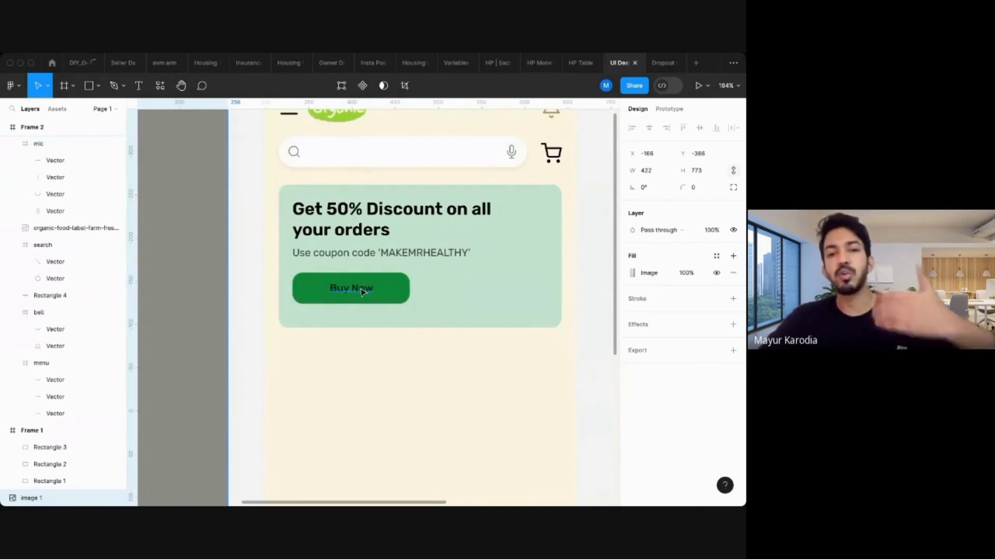
Set the Buy Now label's opacity to 100% and its fill colour to FFFFFF.
click(363, 293)
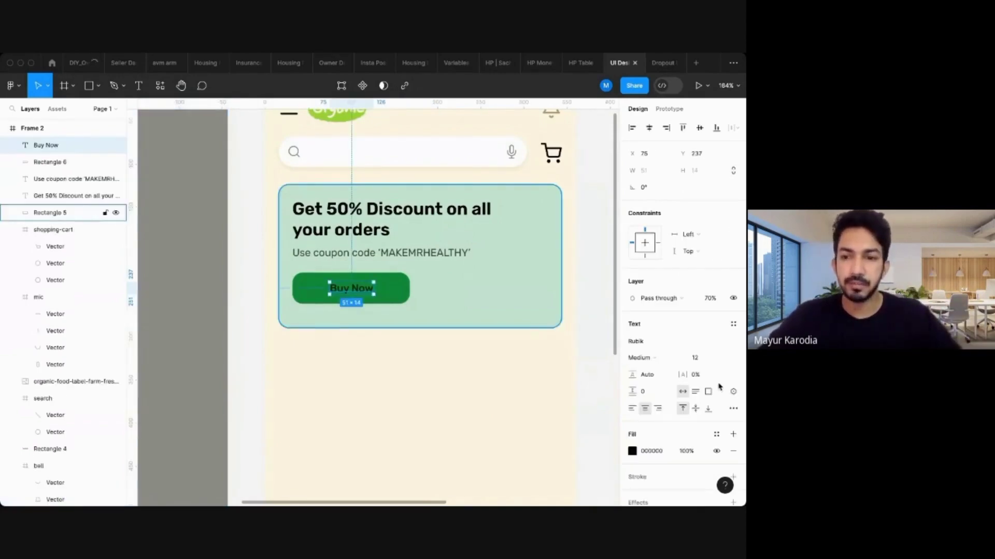
key(0)
click(651, 451)
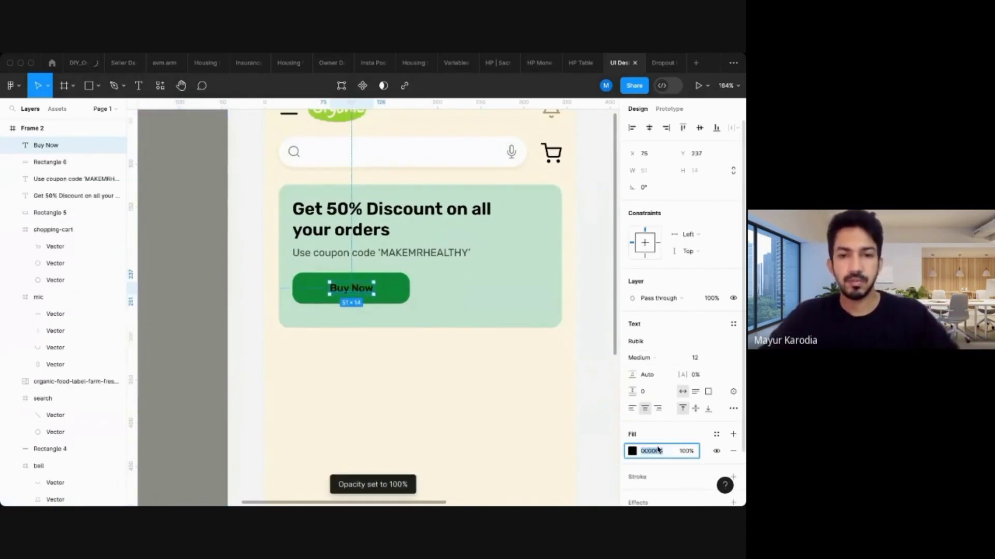
text(ffffff)
key(Return)
click(210, 290)
Review the header and discount banner in Frame 2 against the home wireframe.
scroll(210, 290, down, 5)
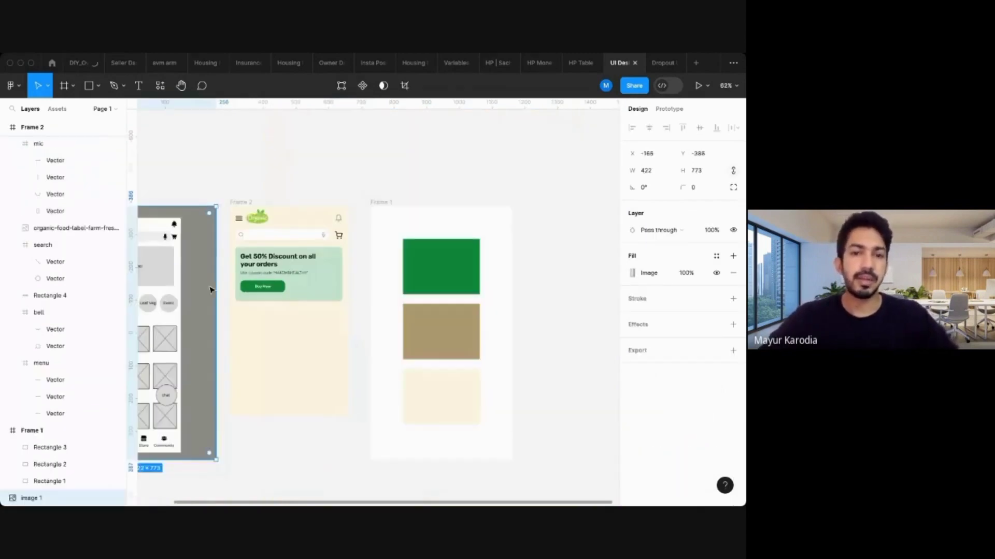
scroll(210, 290, up, 3)
scroll(400, 307, up, 3)
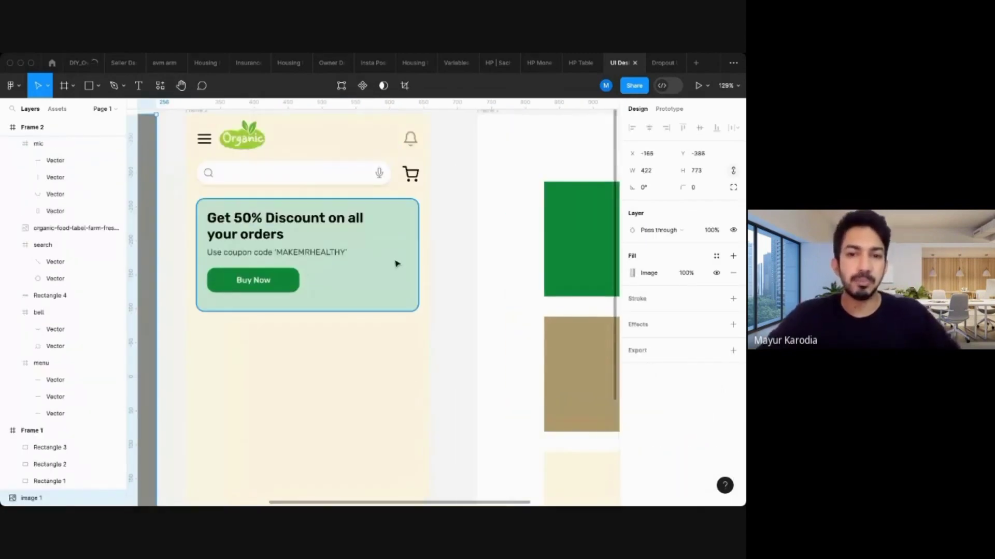
key(Escape)
scroll(344, 326, down, 4)
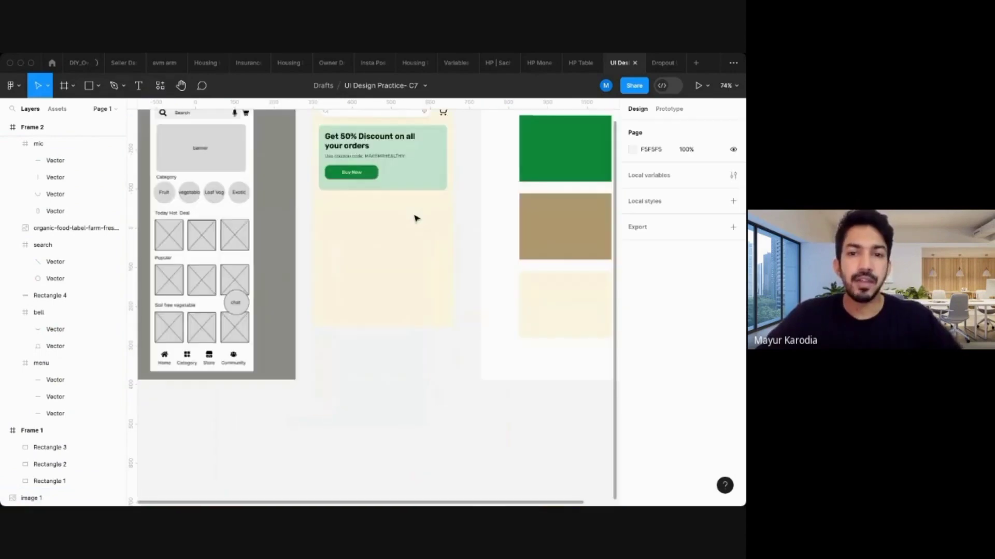
scroll(414, 218, up, 3)
scroll(414, 218, up, 2)
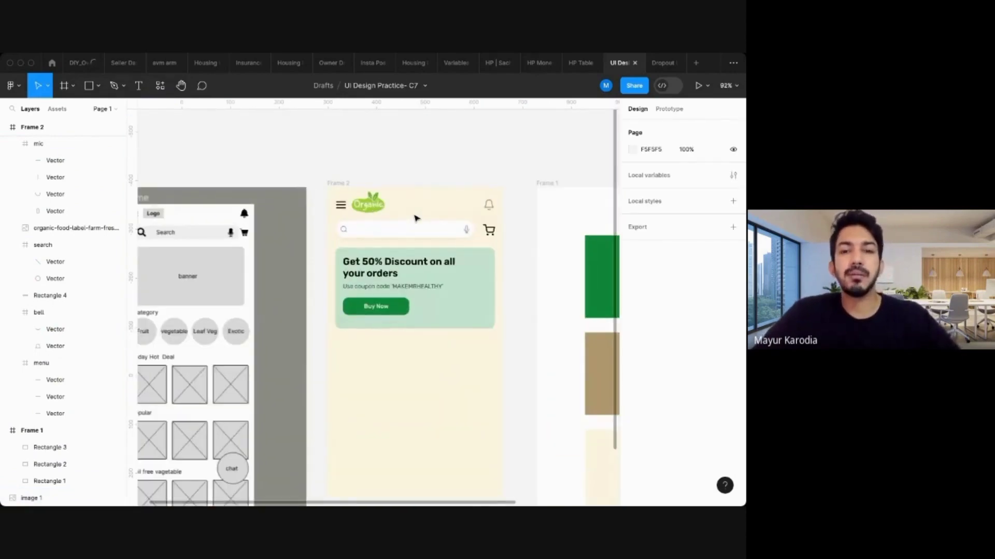
scroll(414, 218, down, 1)
scroll(414, 218, left, 1)
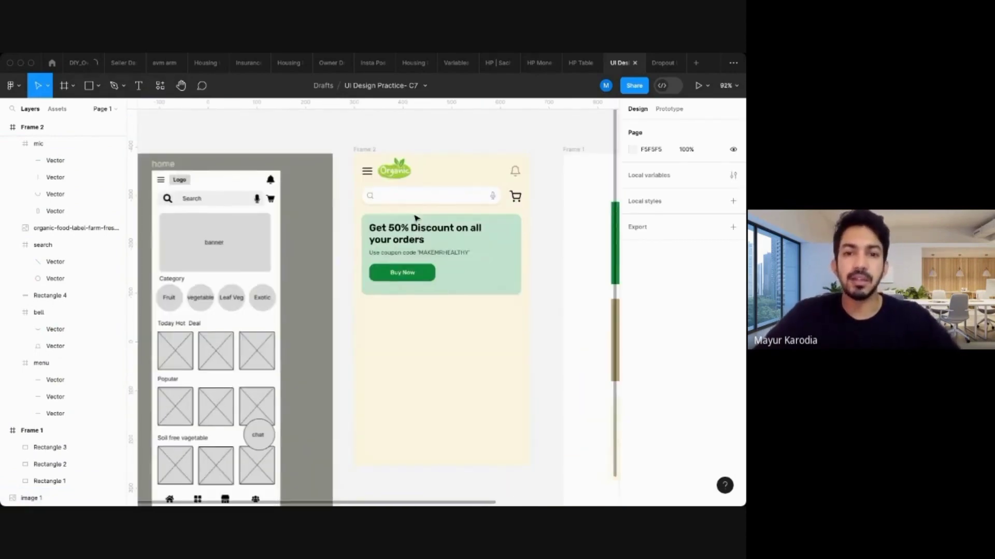
click(330, 228)
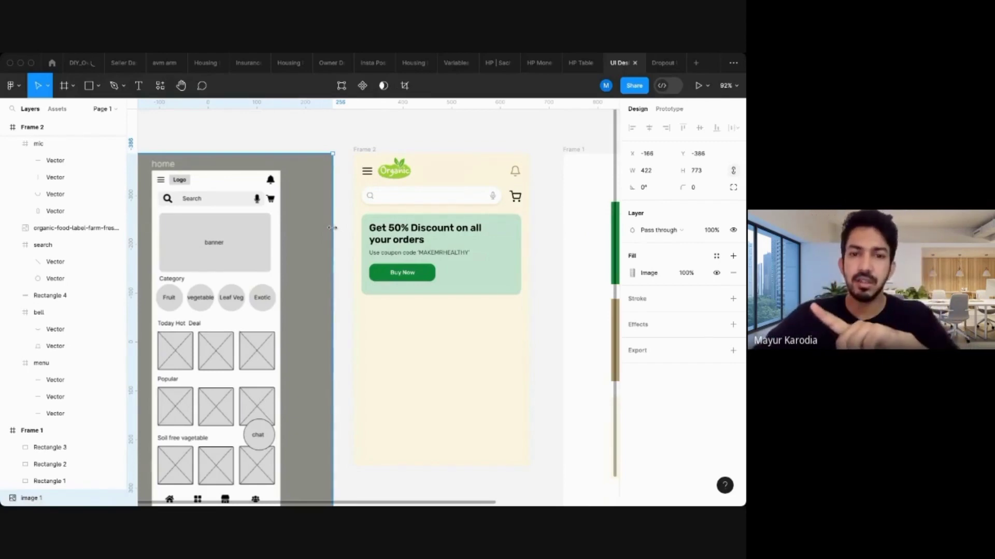
scroll(333, 229, right, 2)
scroll(333, 230, down, 1)
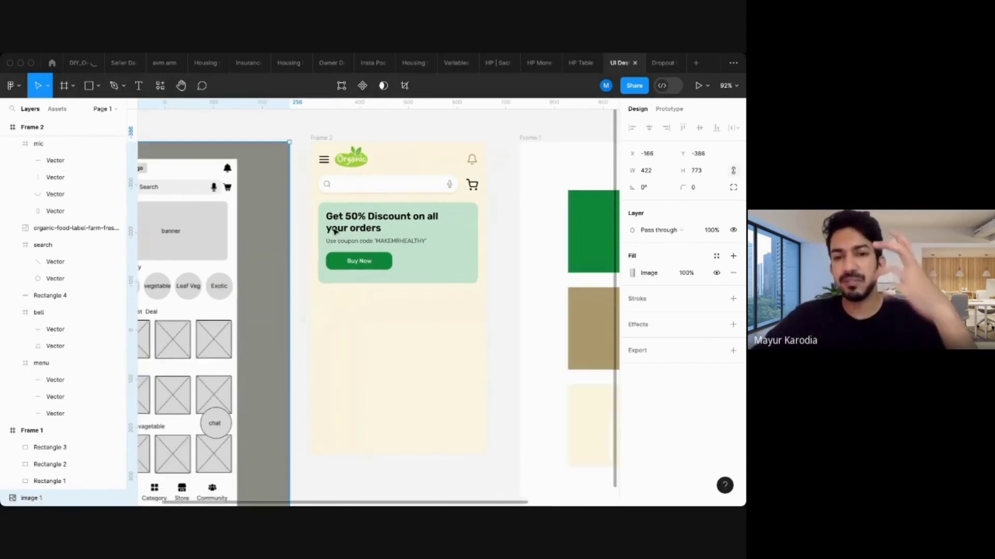
scroll(335, 232, right, 1)
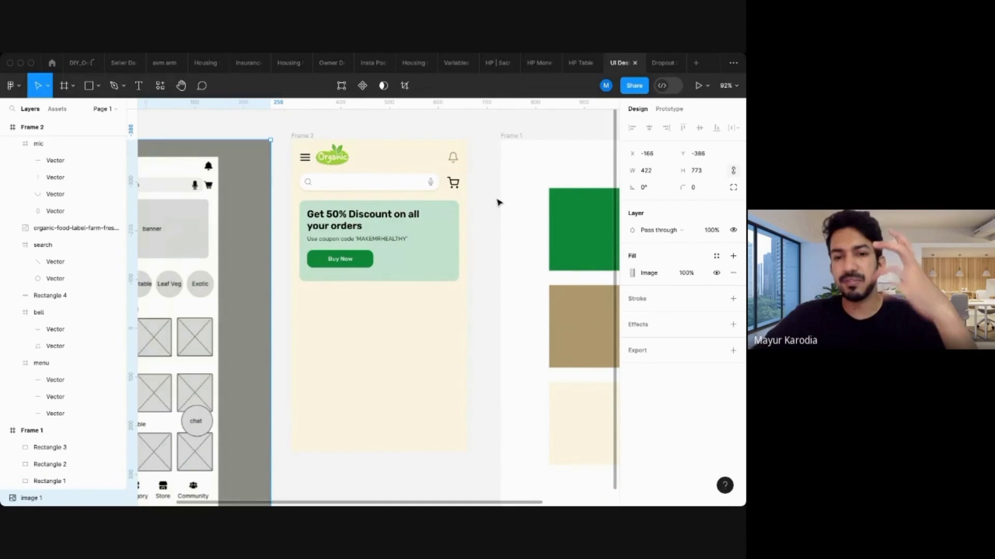
Move Frame 1 with the colour swatches farther away from Frame 2, to about X 923.
click(481, 243)
scroll(481, 243, down, 3)
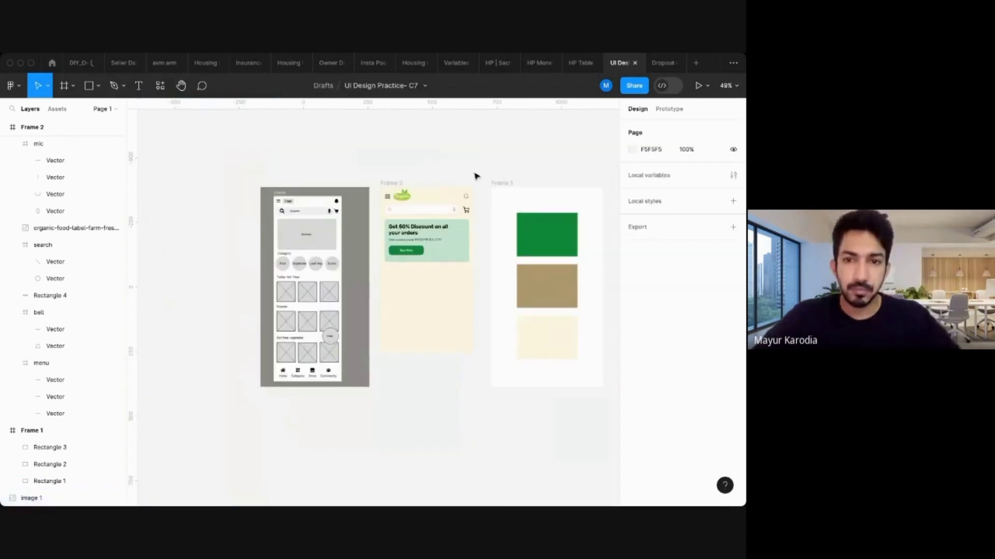
drag(548, 183, 599, 182)
scroll(441, 262, up, 3)
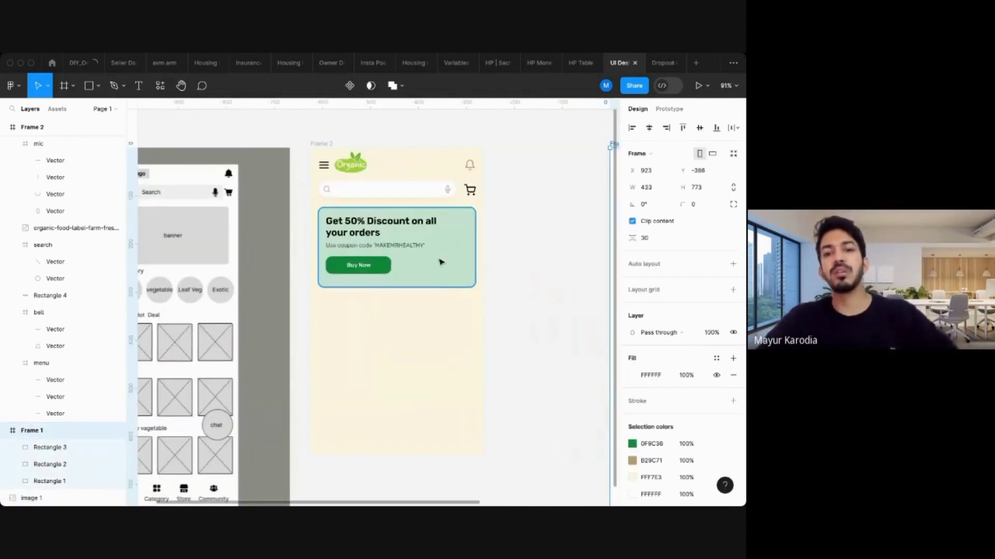
scroll(441, 262, up, 2)
scroll(440, 263, up, 1)
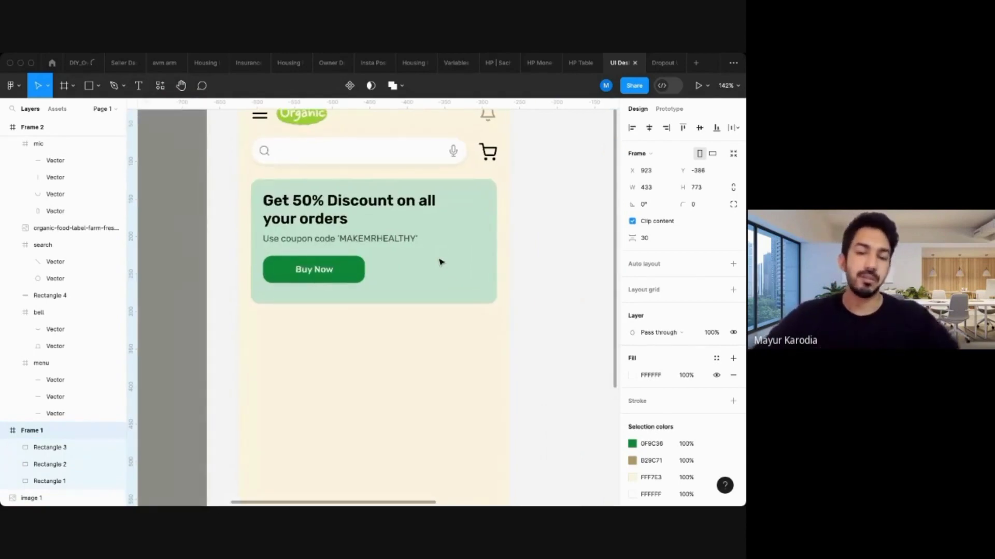
click(543, 250)
Paste the lemon picture, scale it to about 216 × 216, and park it on the canvas below and beside Frame 2.
scroll(542, 250, down, 4)
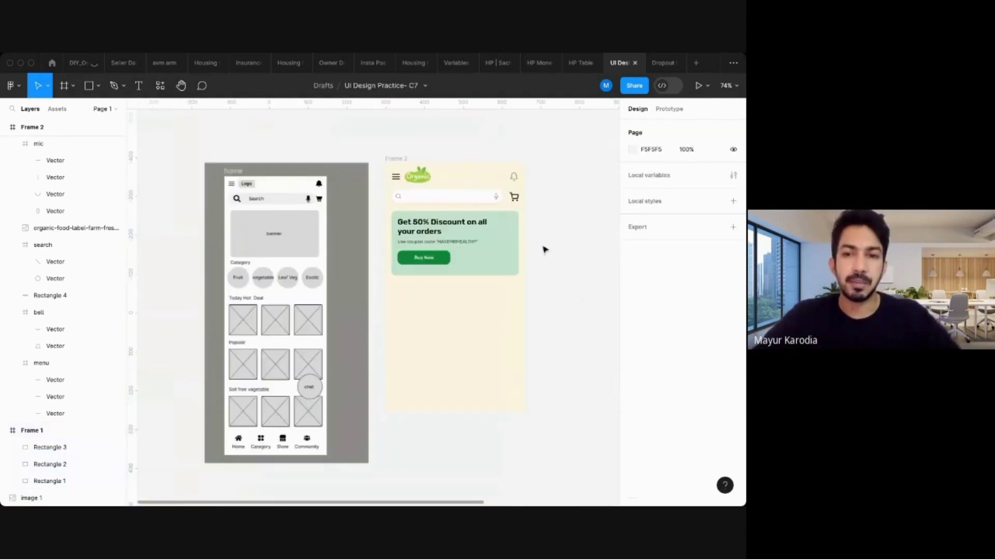
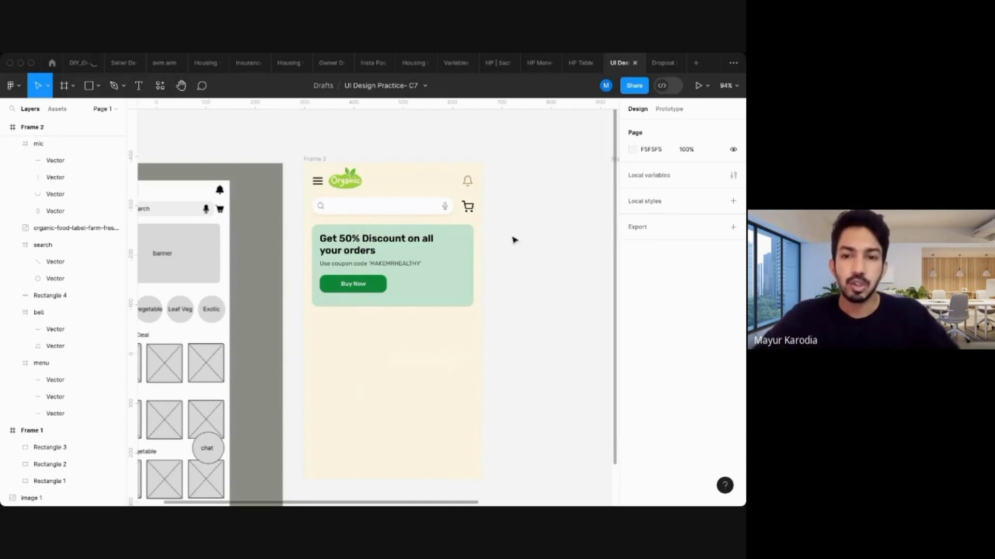
scroll(513, 237, right, 4)
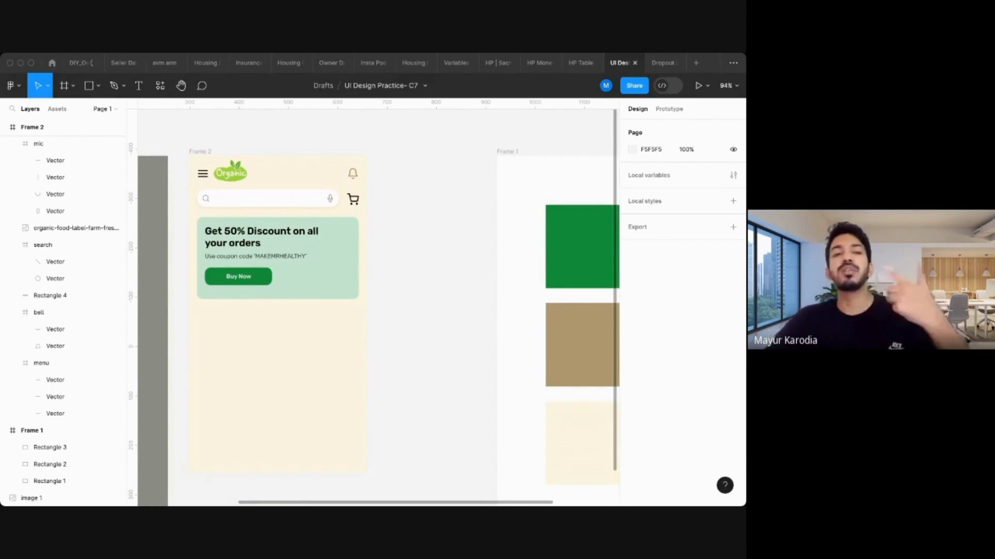
key(ctrl+v)
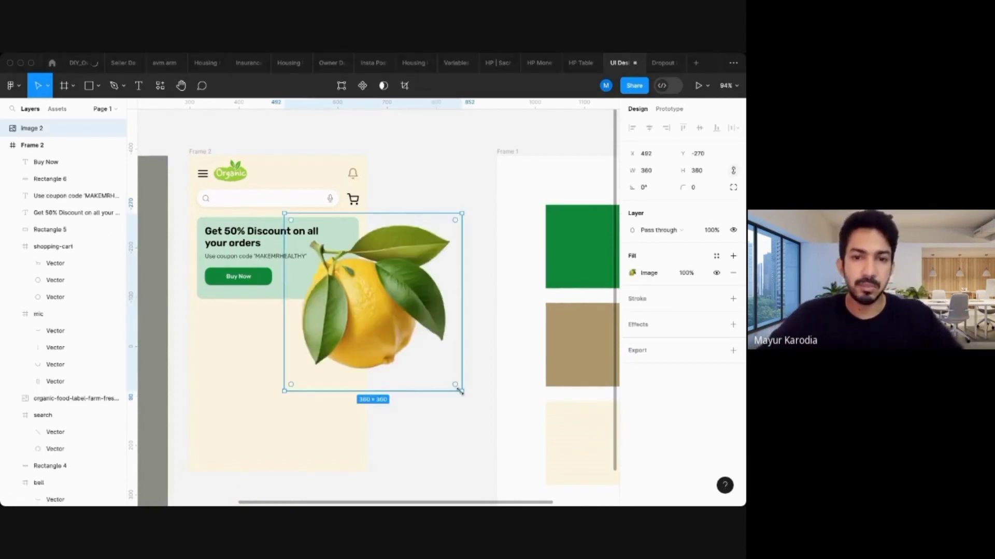
drag(460, 391, 390, 320)
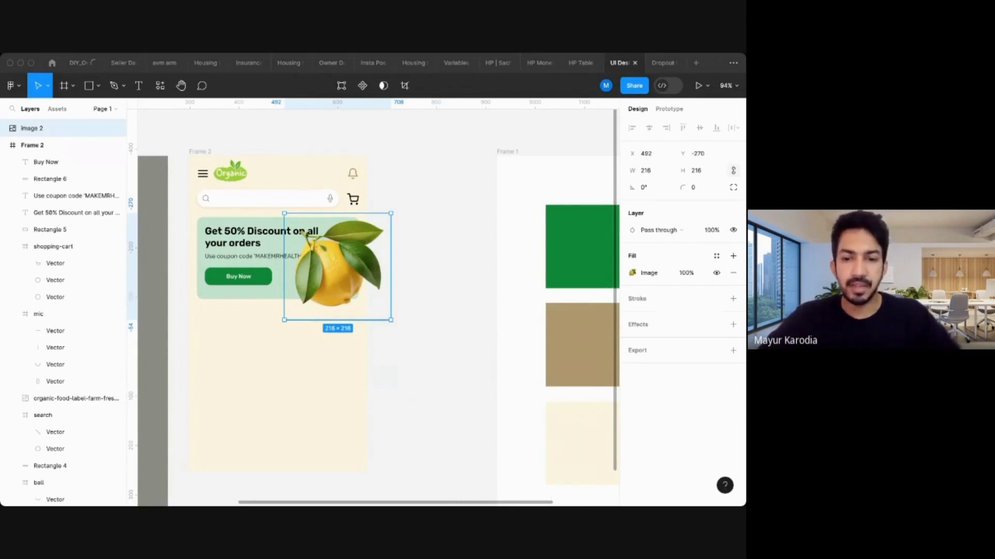
drag(334, 278, 453, 483)
click(409, 281)
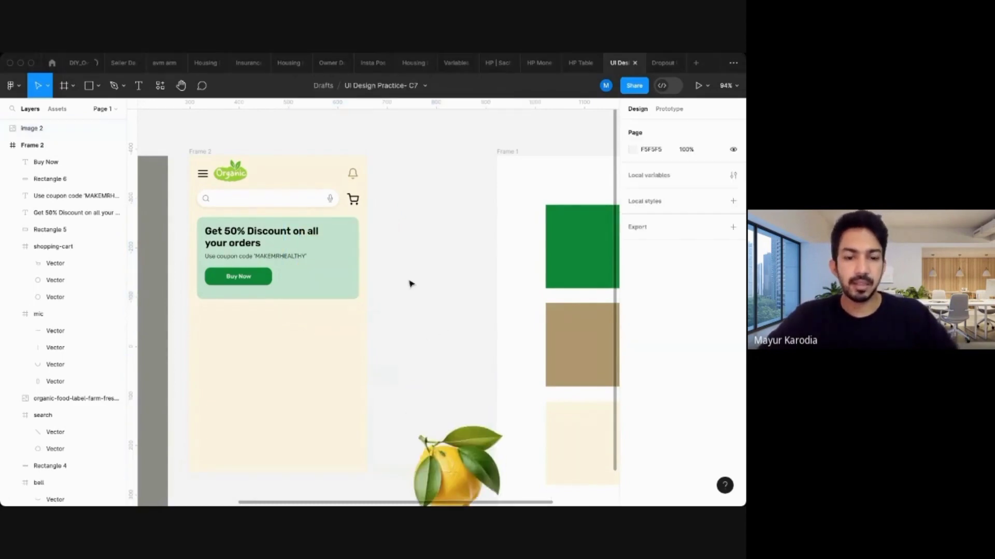
Paste the fruit and vegetable basket picture, scale it to about 176 × 113, and place it over the right part of the discount banner.
key(super+v)
drag(585, 313, 444, 326)
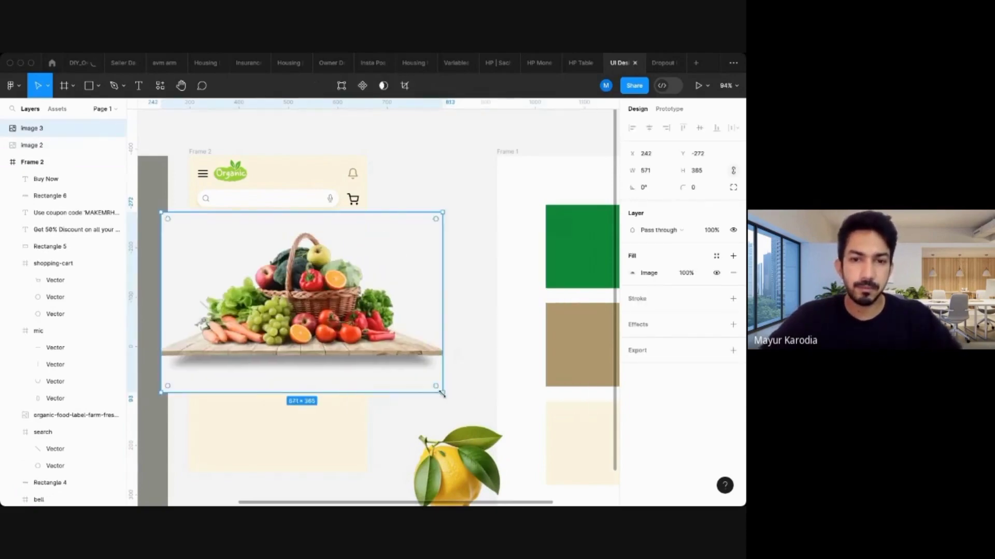
drag(443, 394, 247, 267)
drag(193, 245, 300, 265)
scroll(342, 249, up, 5)
scroll(340, 262, down, 4)
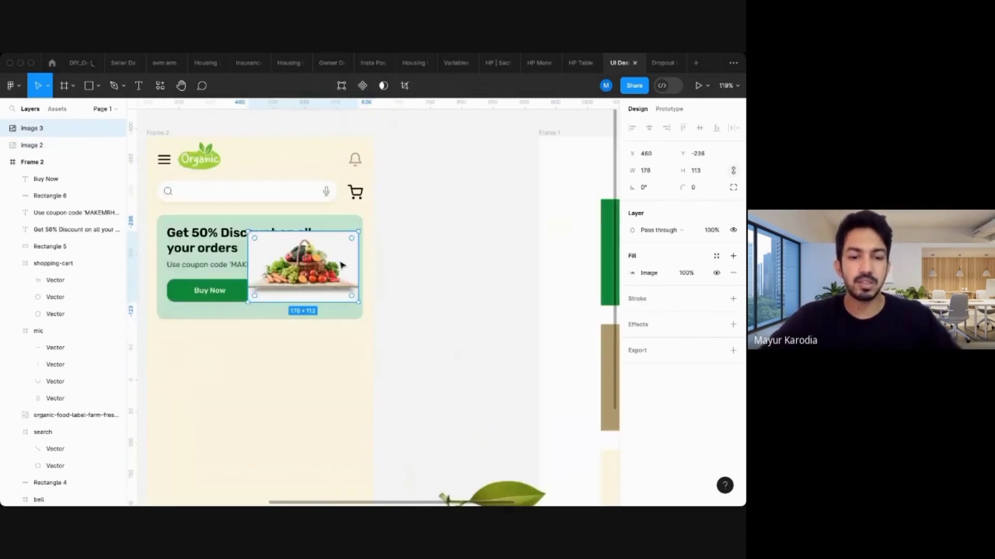
Try the basket picture directly above the banner rectangle in the layer order, and delete it.
key(super+x)
click(360, 239)
key(super+v)
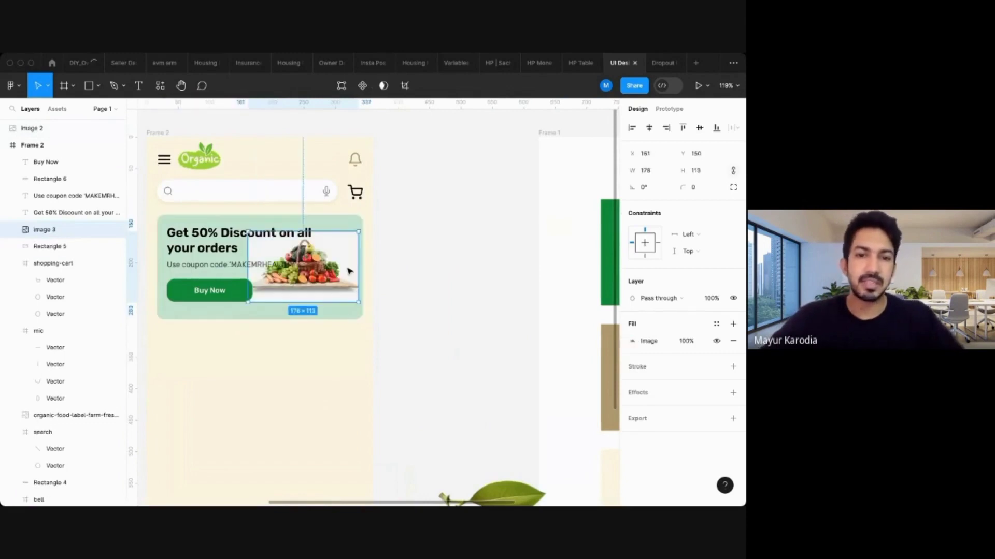
click(384, 284)
click(62, 230)
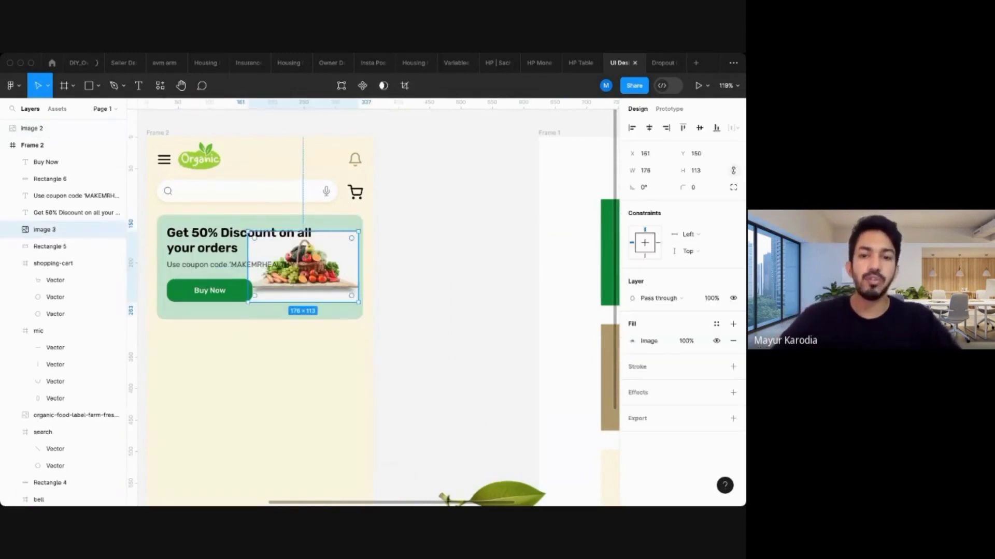
key(Delete)
Move the lemon picture from the canvas into Frame 2, over the discount banner's lower-right corner.
scroll(456, 375, down, 3)
scroll(456, 375, down, 3)
click(466, 450)
drag(466, 451, 402, 350)
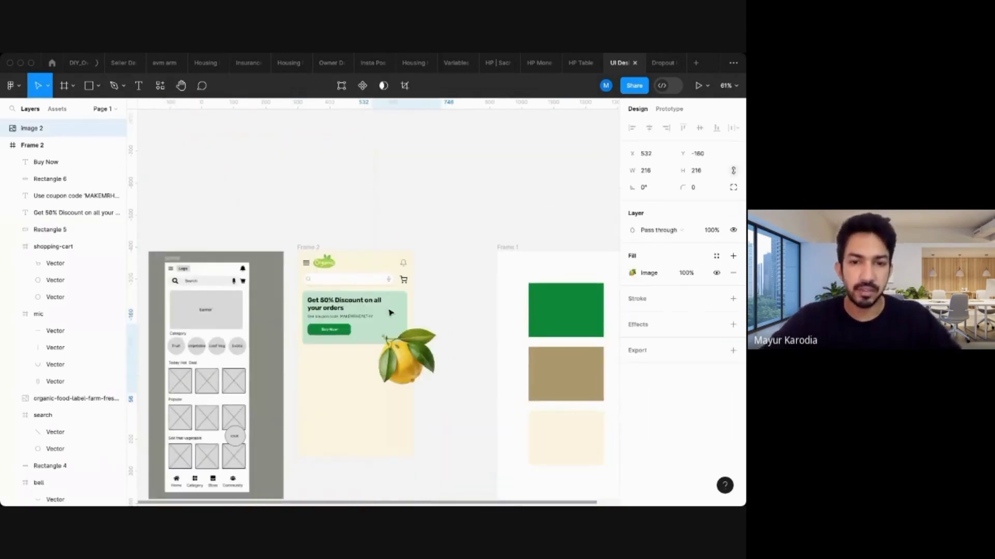
scroll(407, 332, up, 8)
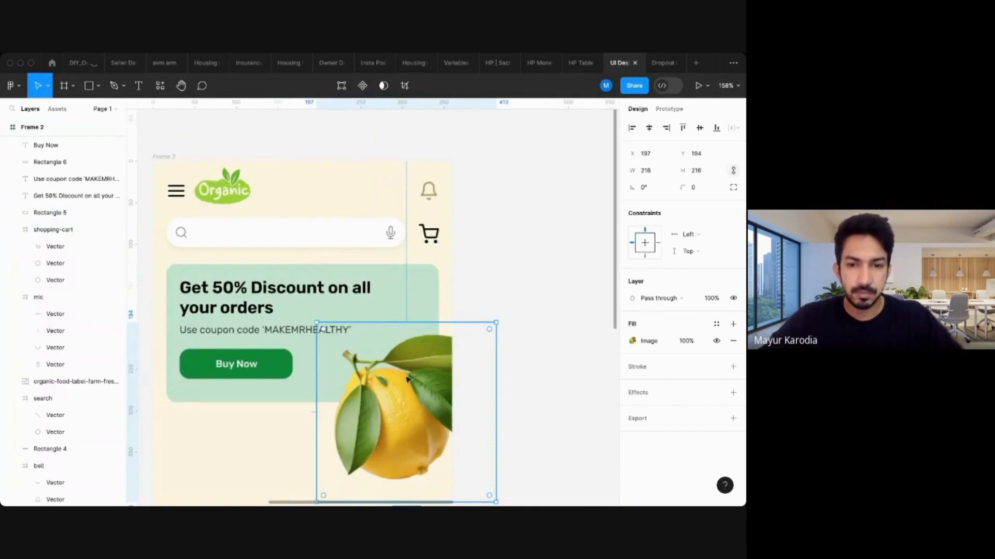
Scale the lemon picture to about 132 × 132 and position it over the banner's lower-right corner at about X 228, Y 196.
scroll(438, 395, down, 3)
drag(464, 416, 396, 348)
scroll(344, 259, up, 5)
drag(329, 300, 377, 303)
scroll(519, 264, down, 5)
click(519, 265)
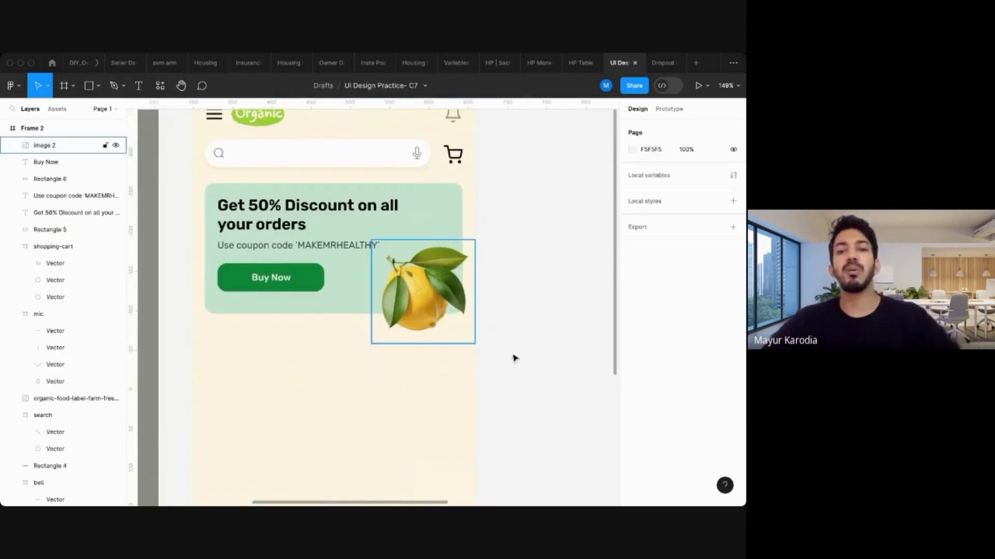
click(447, 301)
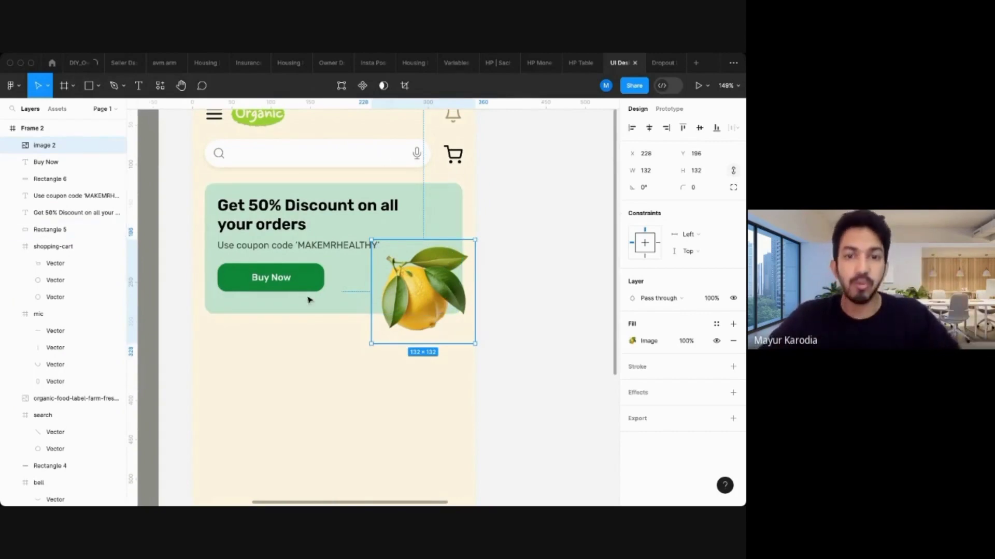
click(550, 337)
scroll(550, 336, down, 5)
scroll(554, 296, up, 6)
Draw a circle about 118 × 118 and place it over the lemon picture at about X 245, Y 189.
click(463, 283)
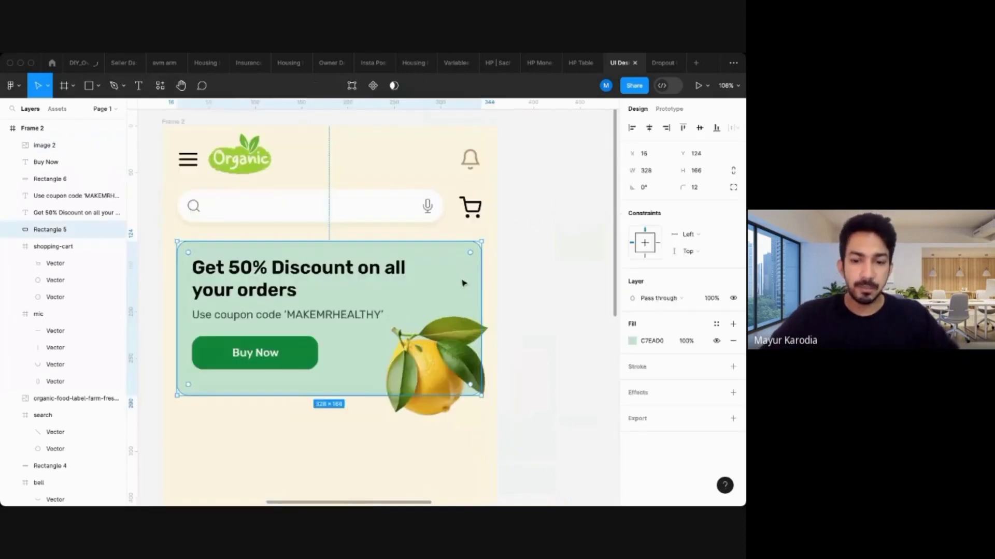
key(o)
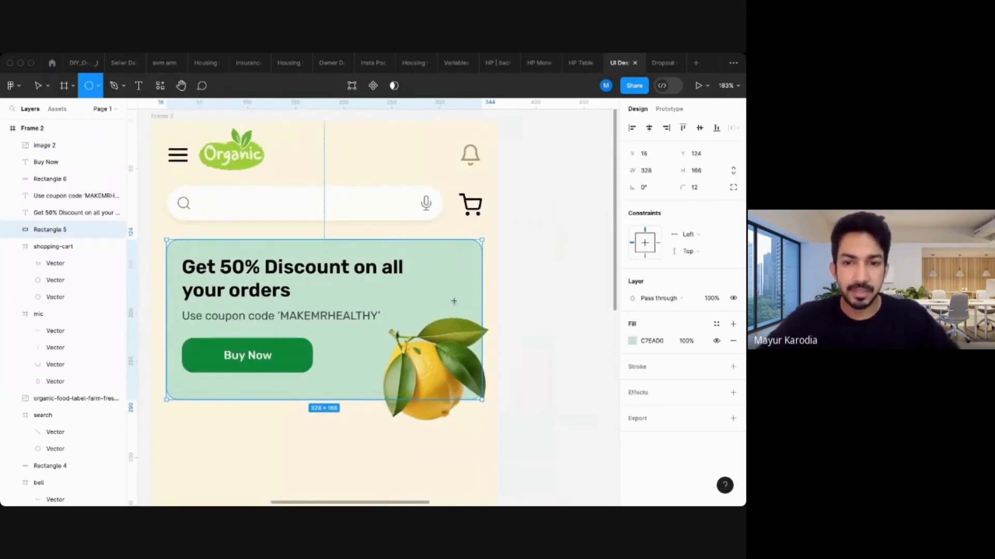
drag(427, 273, 540, 387)
drag(476, 315, 433, 346)
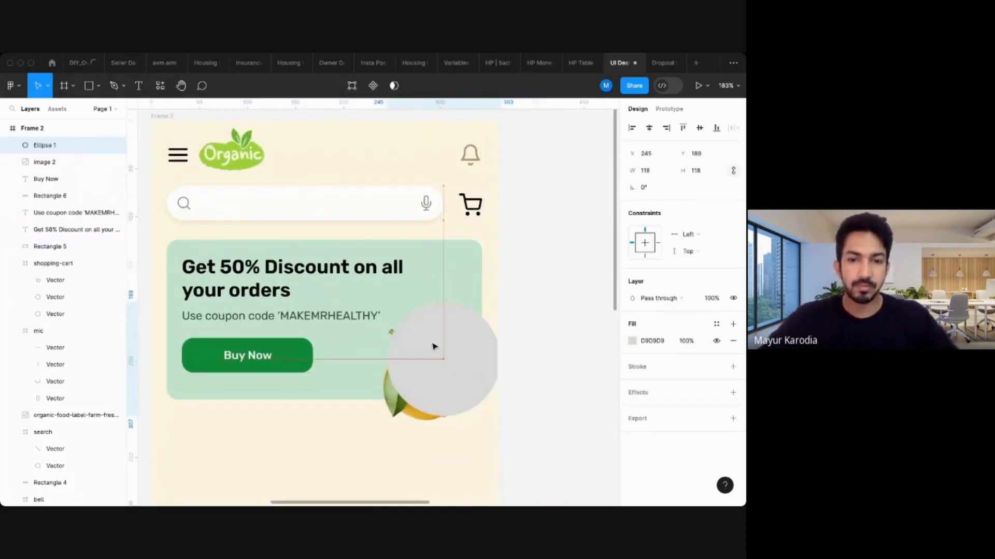
Send the circle backward behind the lemon and banner text, directly above the banner rectangle.
key(super+[)
key(super+[)
key(super+[)
key(super+[)
key(super+[)
Duplicate the banner rectangle and use the copy as a mask for the circle.
click(450, 295)
key(super+d)
shift+click(447, 307)
right_click(446, 306)
click(473, 357)
Enlarge the masked circle to about 127 × 127 and recolour it a soft green slightly darker than the banner.
click(429, 316)
double_click(429, 306)
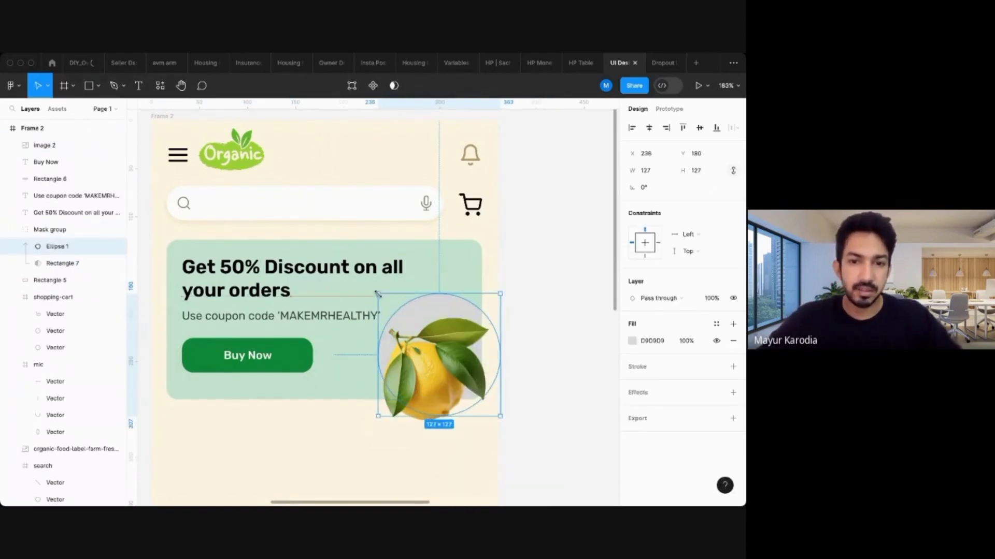
key(i)
click(481, 331)
mouse_move(524, 266)
mouse_down()
mouse_move(513, 250)
mouse_move(514, 259)
mouse_up()
click(327, 446)
scroll(327, 447, down, 5)
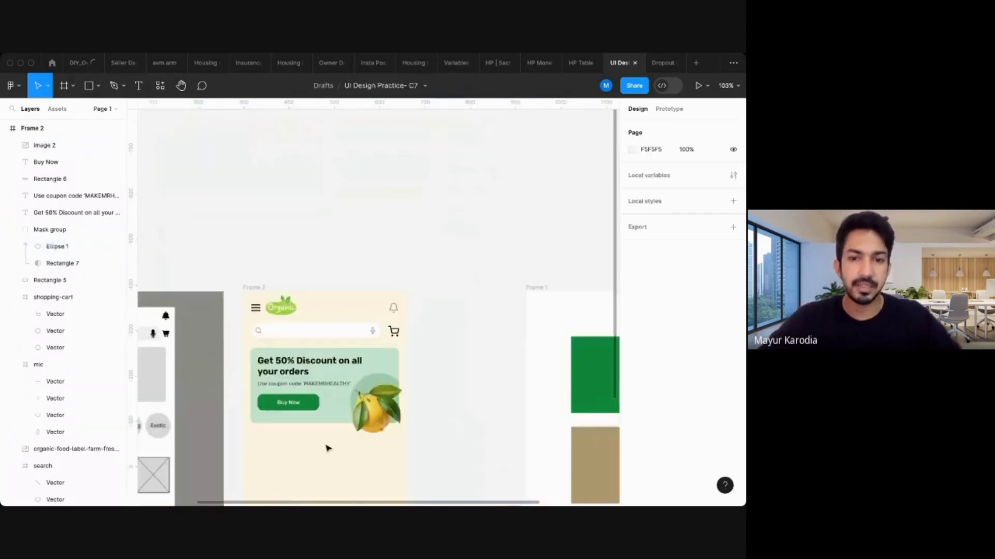
Enlarge the masked circle behind the lemon slightly, extending it up towards the banner text.
scroll(388, 389, down, 3)
scroll(371, 228, up, 3)
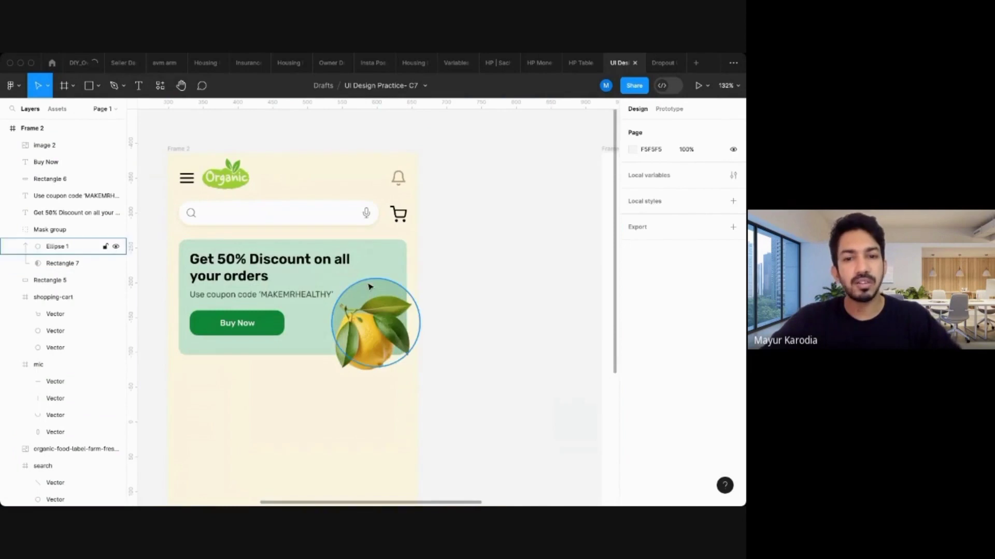
click(55, 246)
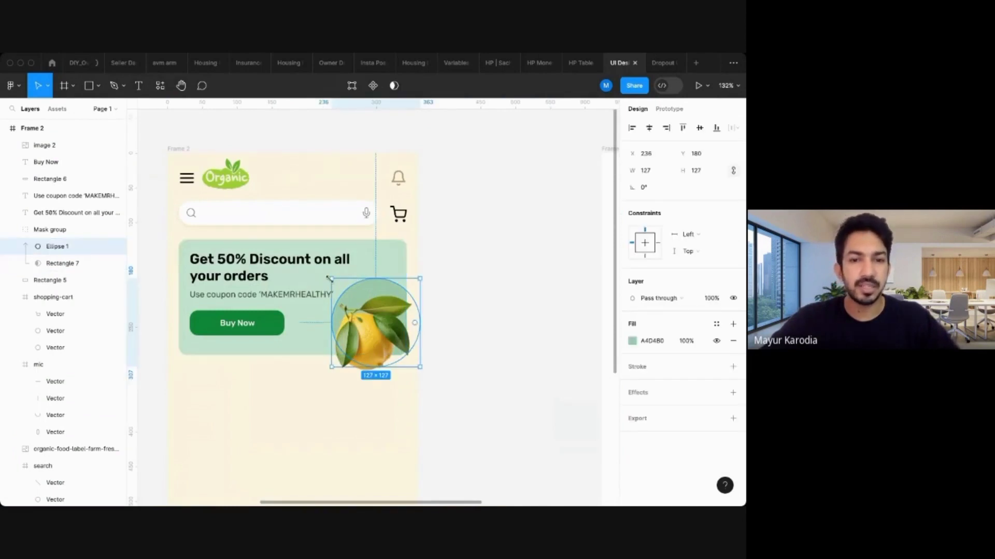
drag(331, 279, 328, 275)
click(460, 313)
scroll(460, 313, down, 4)
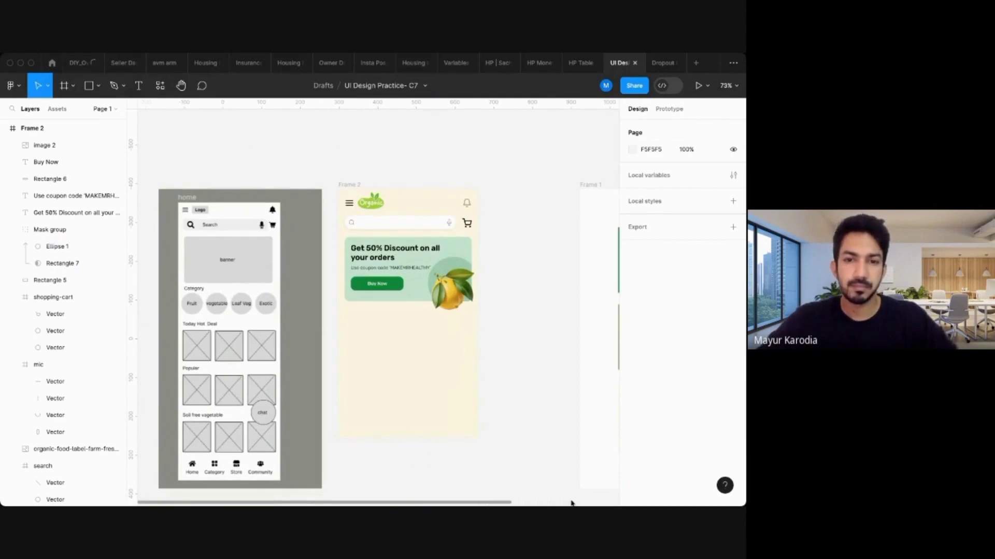
Draw a grey circle about 56 × 56 below the banner at about X 33, Y 320 for the first category.
scroll(504, 266, up, 3)
scroll(502, 227, down, 4)
scroll(511, 256, up, 2)
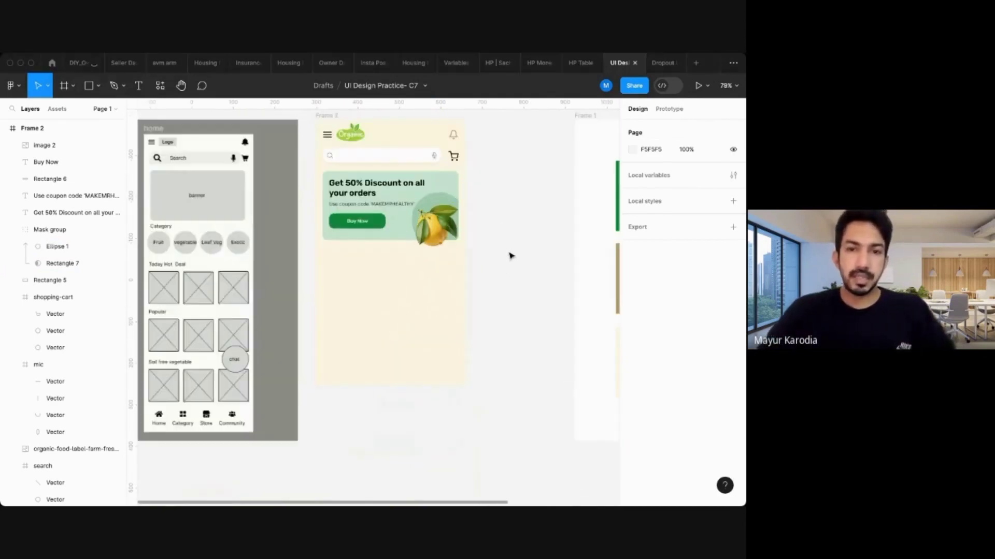
scroll(500, 242, right, 2)
scroll(500, 241, up, 2)
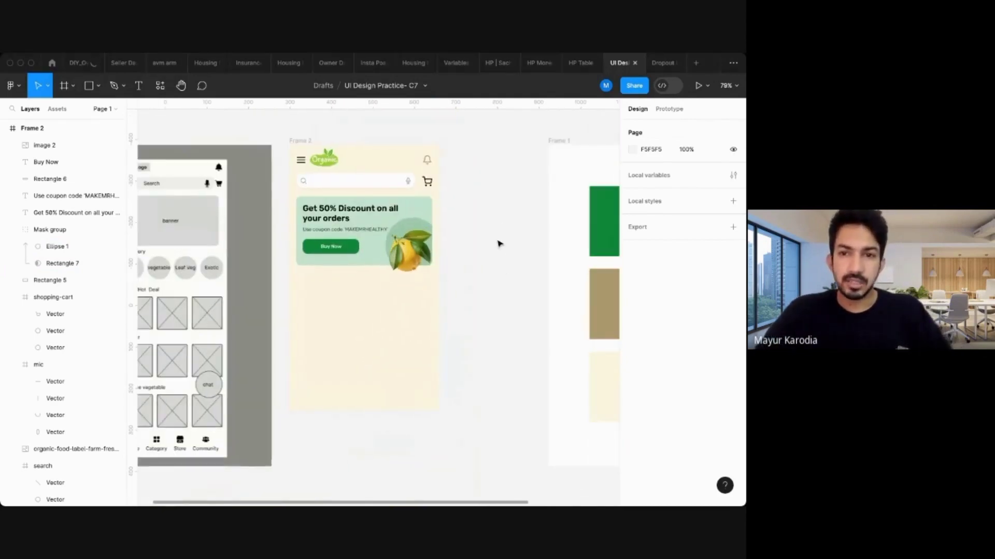
click(548, 143)
scroll(336, 240, down, 3)
scroll(336, 240, left, 3)
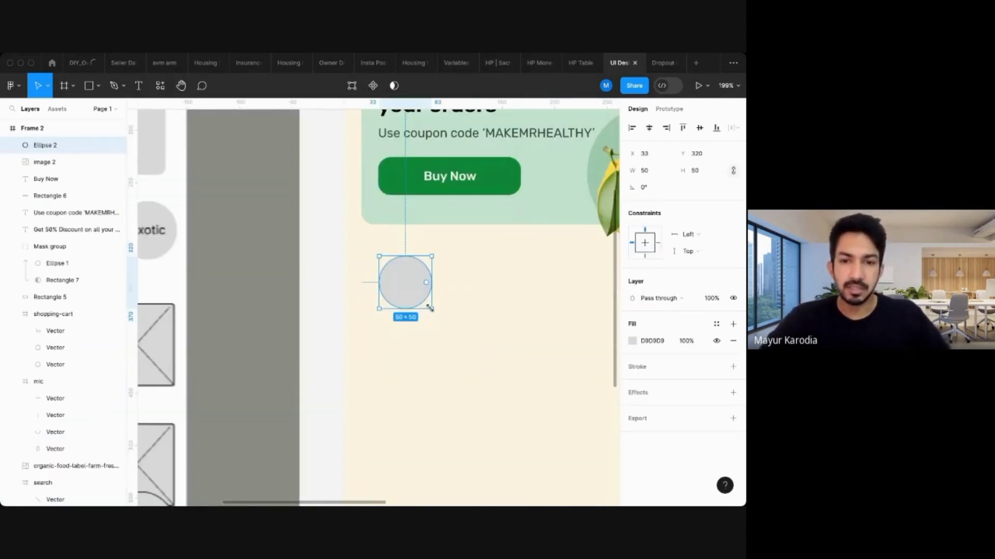
scroll(426, 306, up, 2)
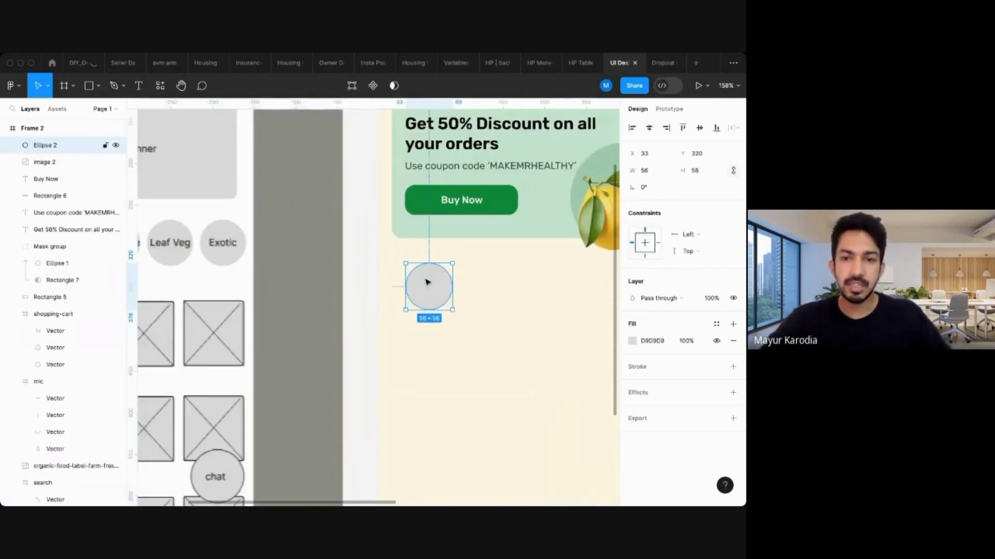
scroll(442, 350, down, 3)
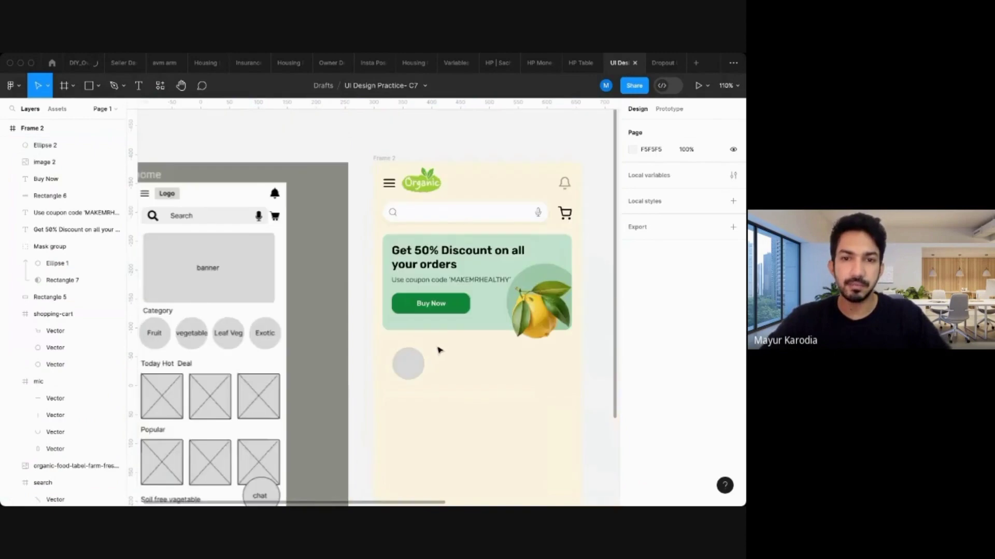
Show the frame's column layout grid and align the category circle with the first column at X 16, Y 315.
click(383, 158)
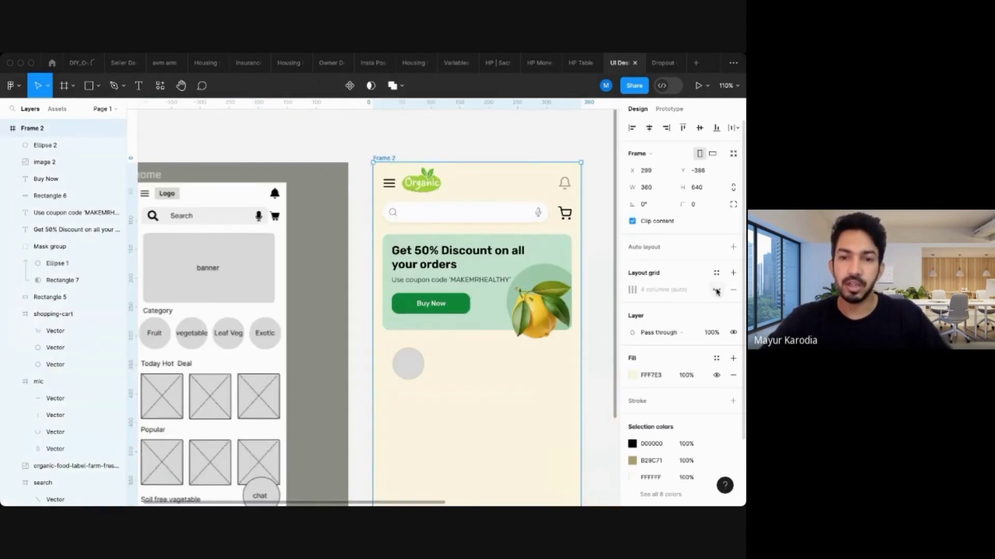
click(716, 290)
scroll(363, 379, up, 5)
click(483, 349)
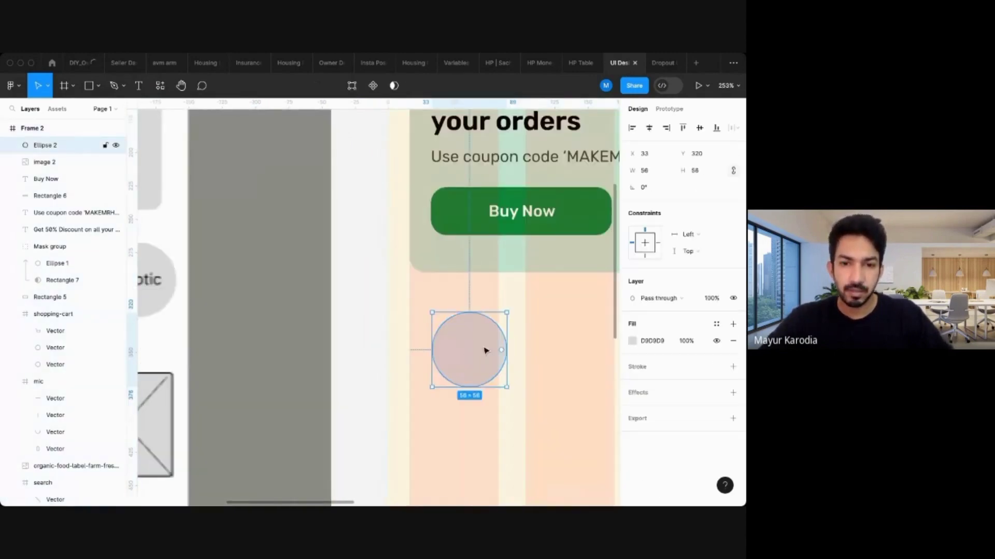
drag(484, 349, 464, 344)
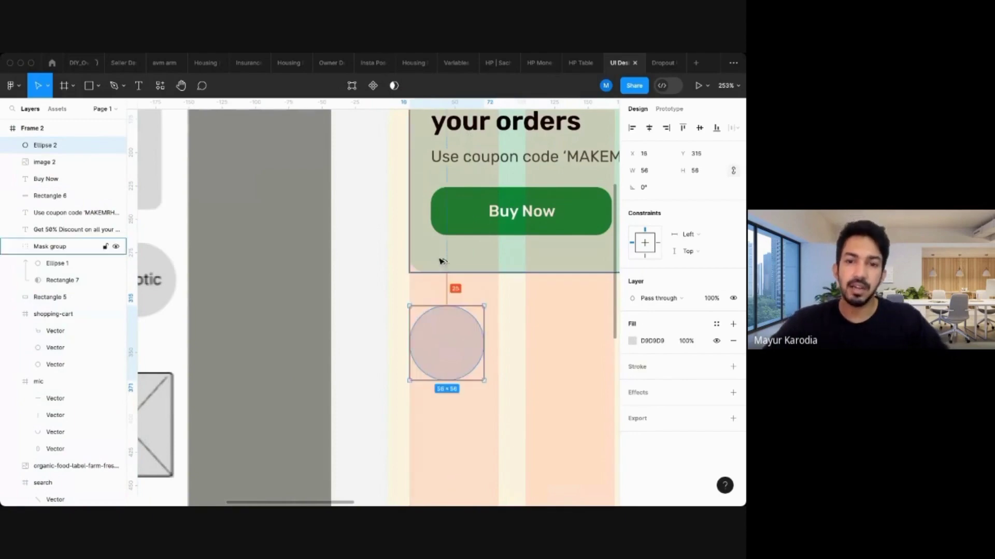
scroll(420, 314, down, 5)
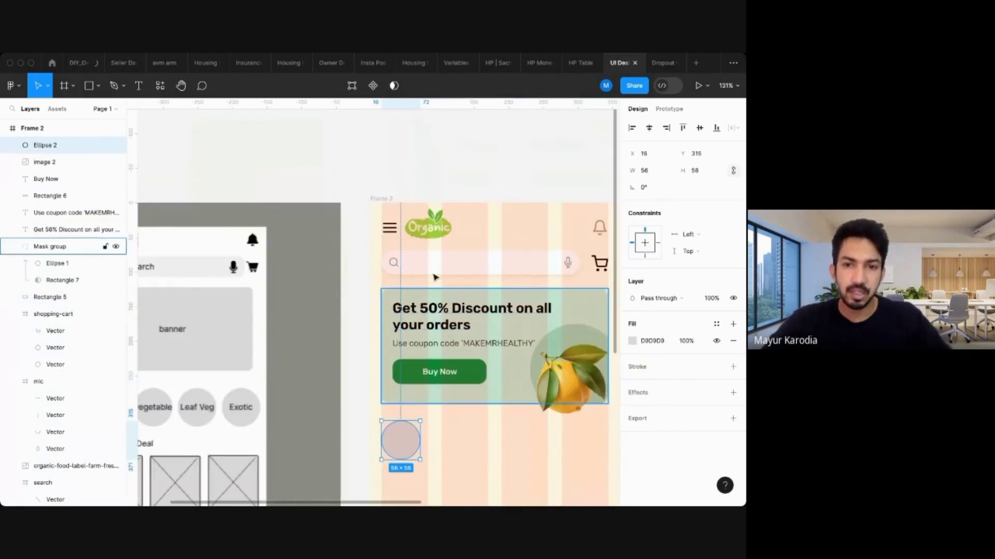
Check the circle's distance from the banner and nudge the circle up to Y 310.
click(430, 292)
scroll(337, 355, up, 4)
click(430, 363)
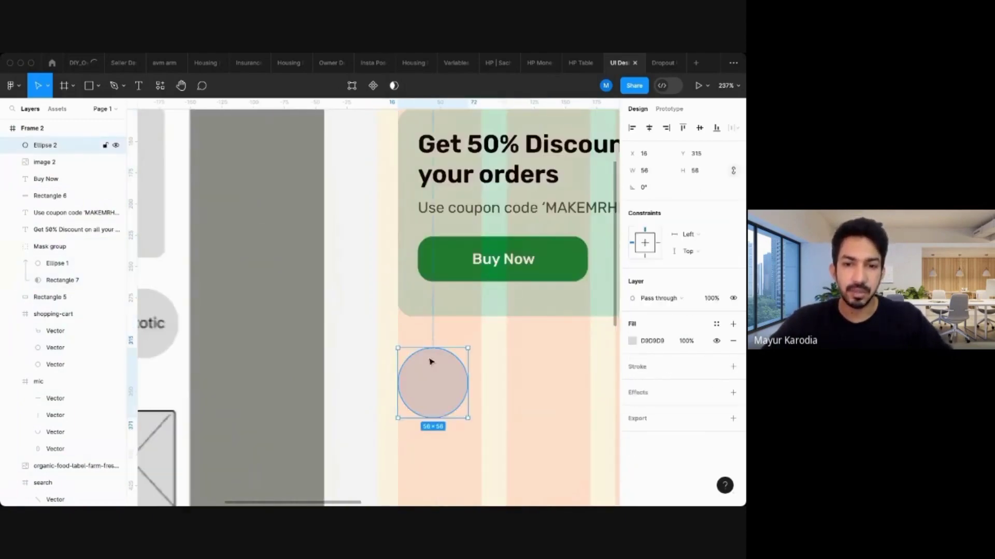
key(alt)
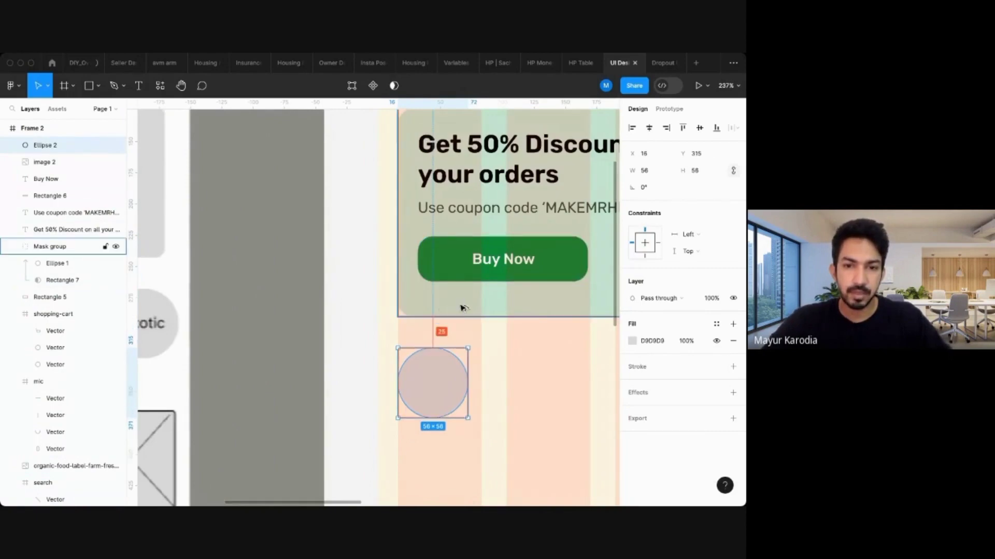
key(Up)
key(Up)
key(Up)
key(Up)
key(Up)
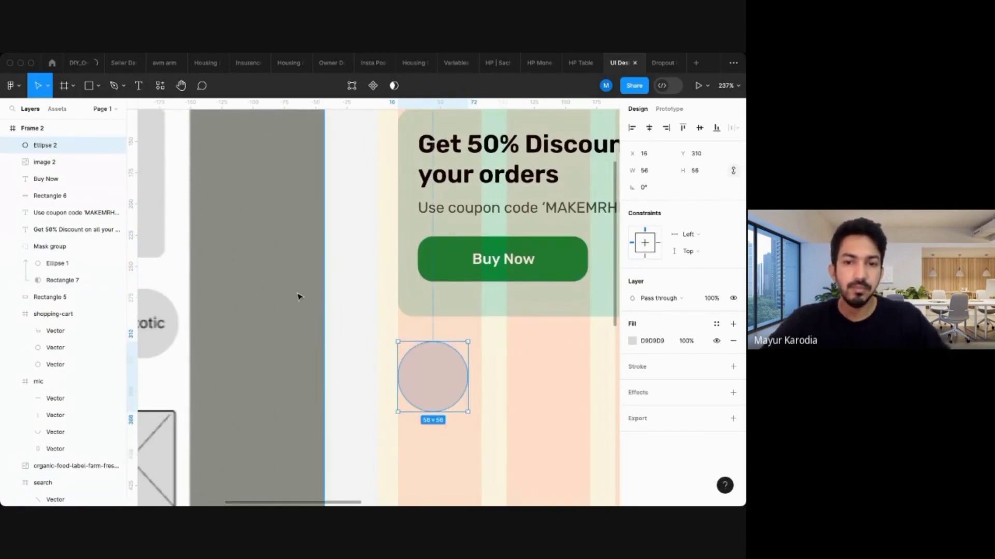
Enlarge the category circle to 67 × 67 and hide the column layout grid.
click(299, 295)
scroll(299, 295, down, 5)
scroll(319, 306, up, 4)
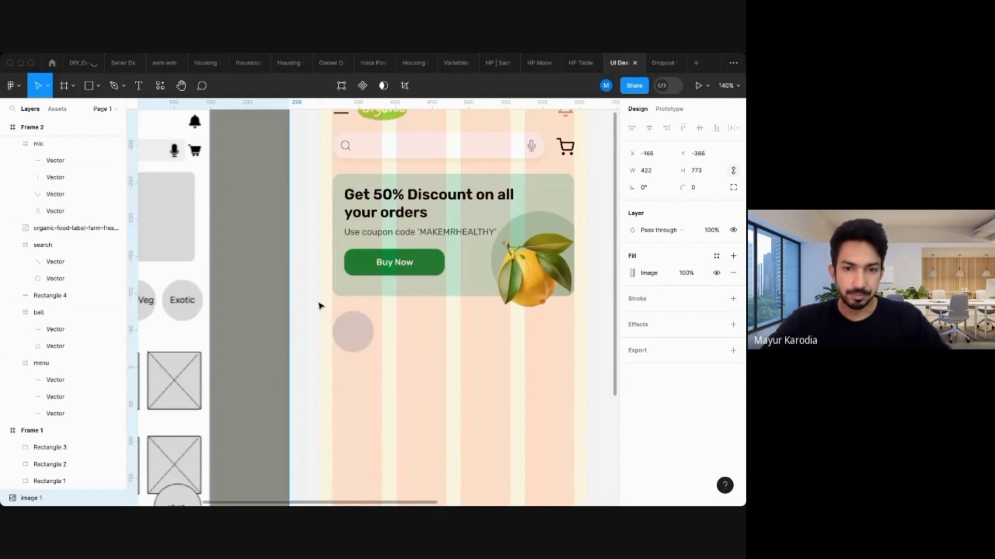
click(351, 333)
scroll(346, 337, down, 2)
scroll(348, 339, down, 3)
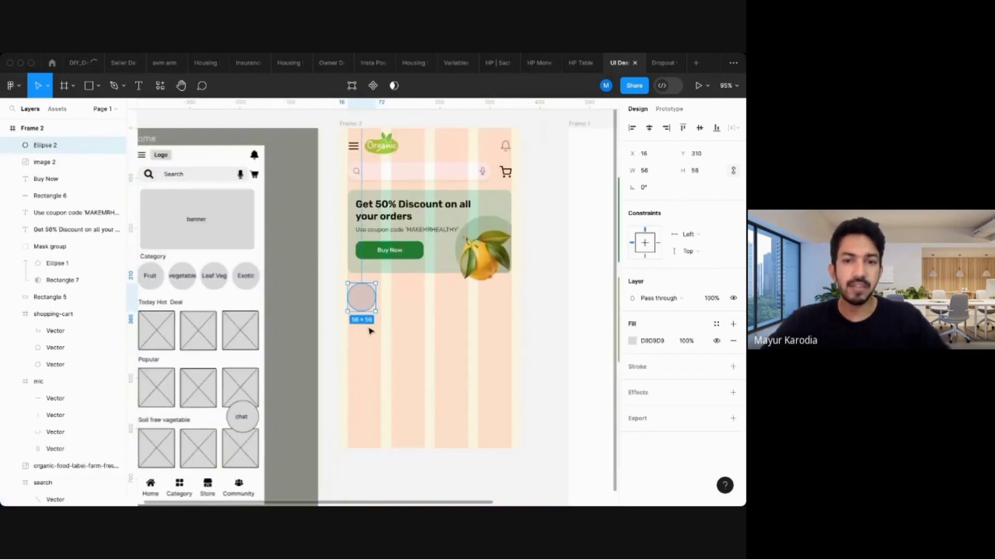
scroll(370, 331, left, 3)
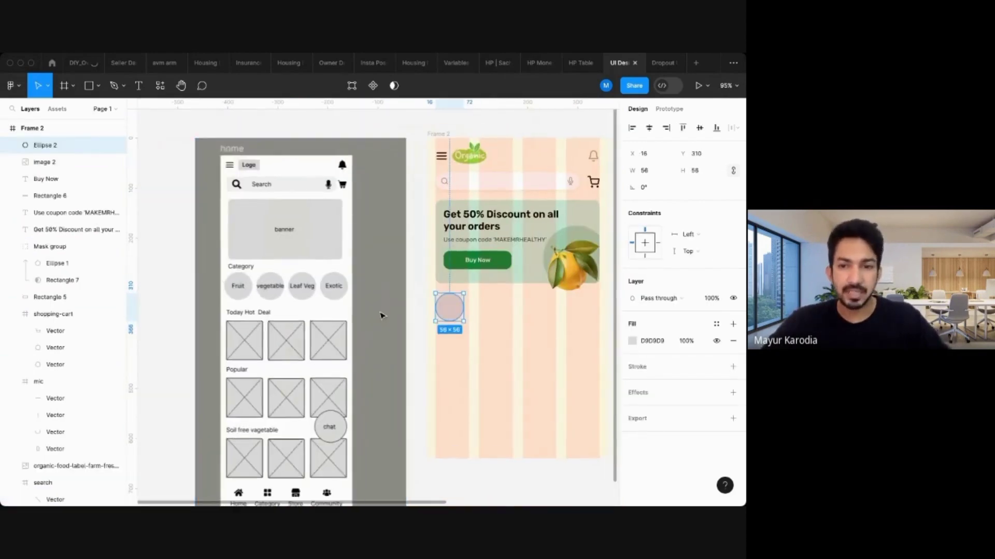
scroll(380, 315, up, 5)
drag(370, 318, 380, 328)
scroll(578, 278, down, 5)
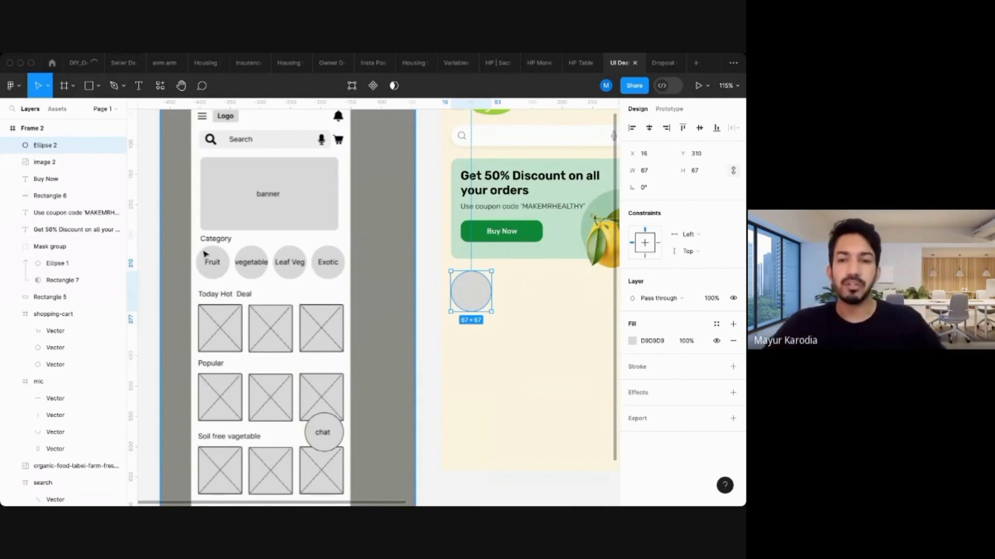
Paste the strawberry picture and place it over the category circle at about X 24, Y 328.
scroll(394, 287, up, 3)
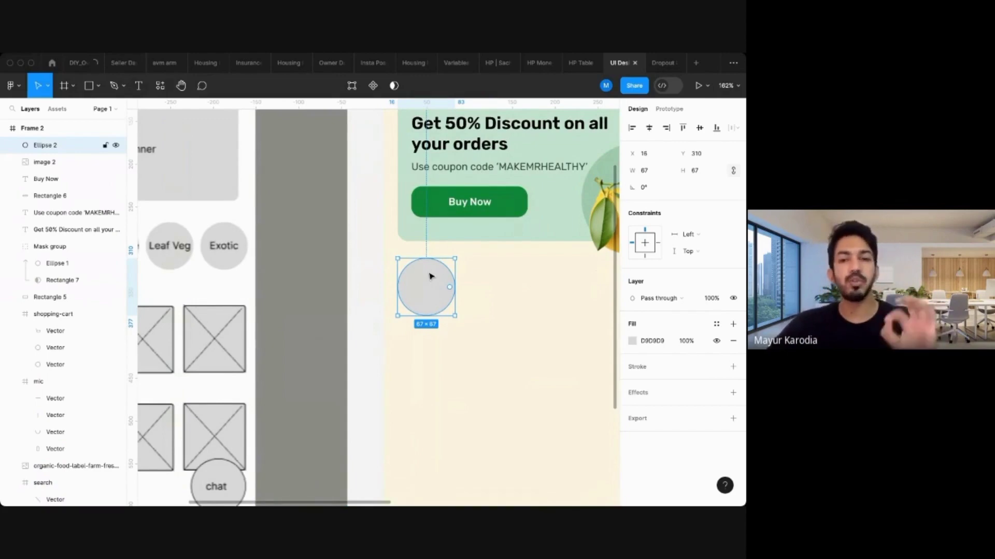
click(327, 291)
scroll(324, 291, down, 5)
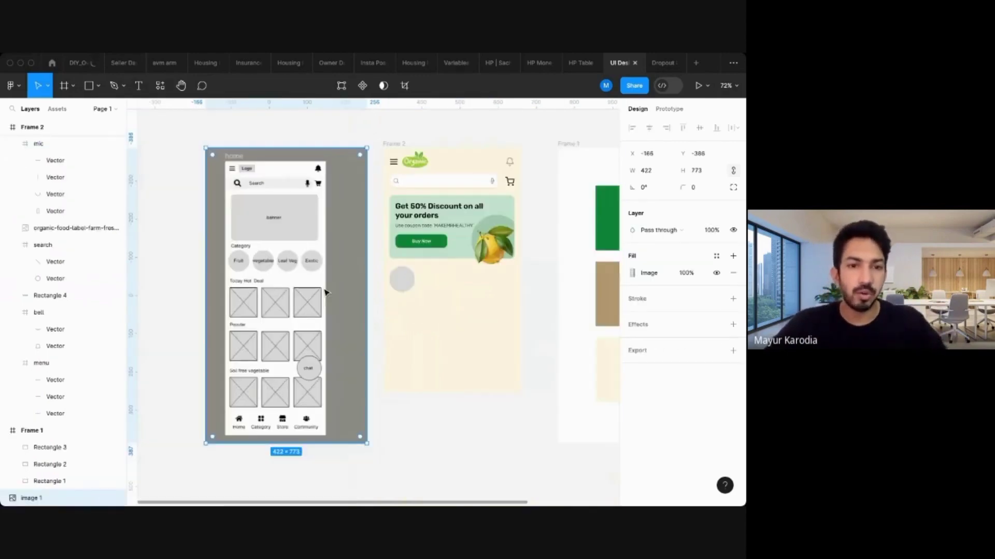
scroll(229, 258, up, 5)
scroll(276, 241, down, 5)
key(super+v)
scroll(437, 321, up, 4)
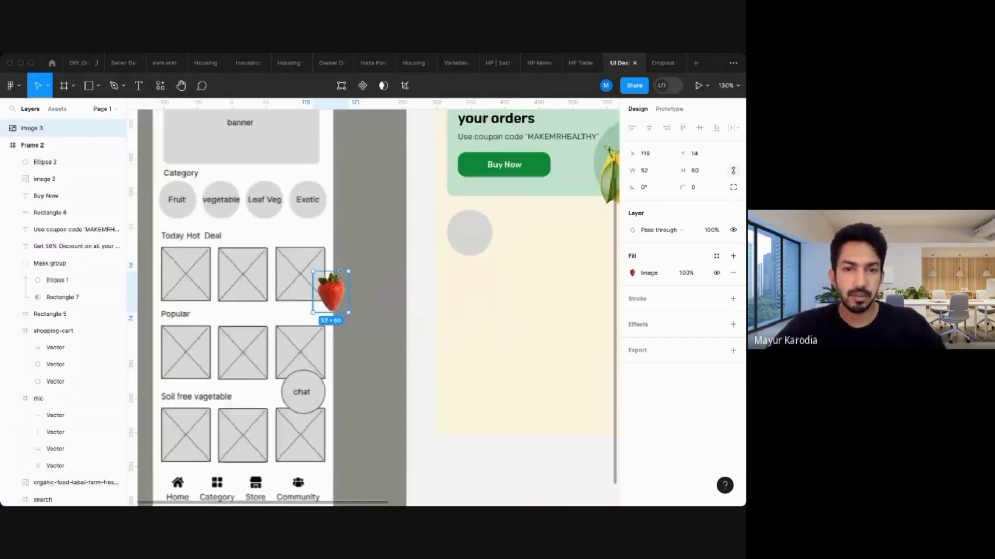
drag(320, 287, 467, 236)
scroll(329, 262, right, 2)
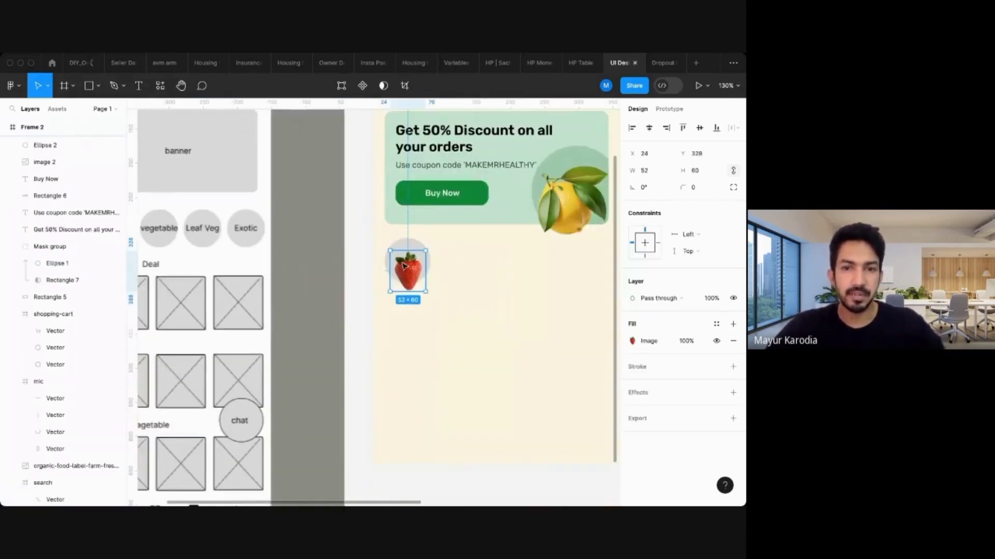
scroll(374, 252, up, 3)
click(406, 262)
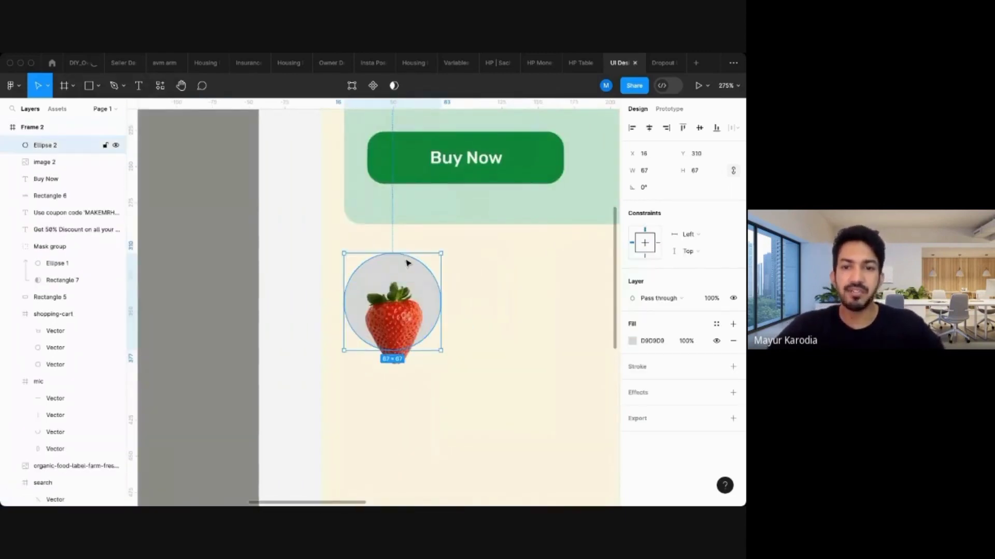
scroll(406, 262, down, 3)
click(329, 302)
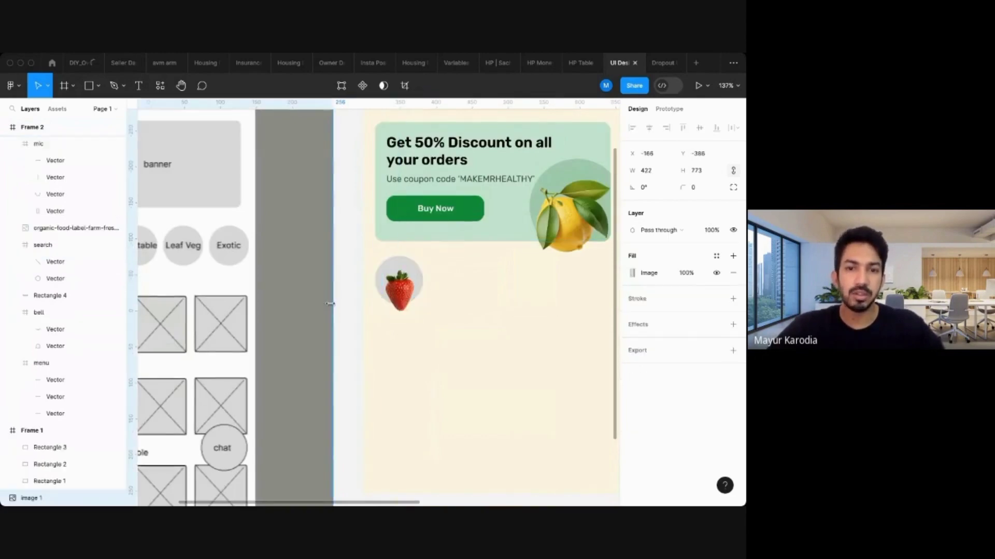
scroll(333, 308, up, 2)
click(397, 295)
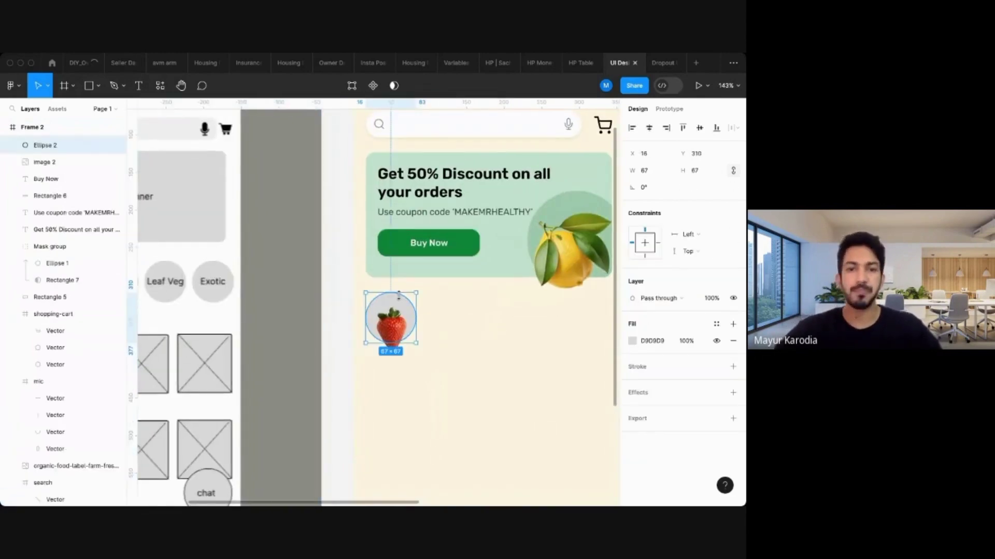
Move the wireframe image away from the design frame to about X -213, Y -400.
click(314, 277)
scroll(312, 276, down, 5)
drag(251, 237, 233, 231)
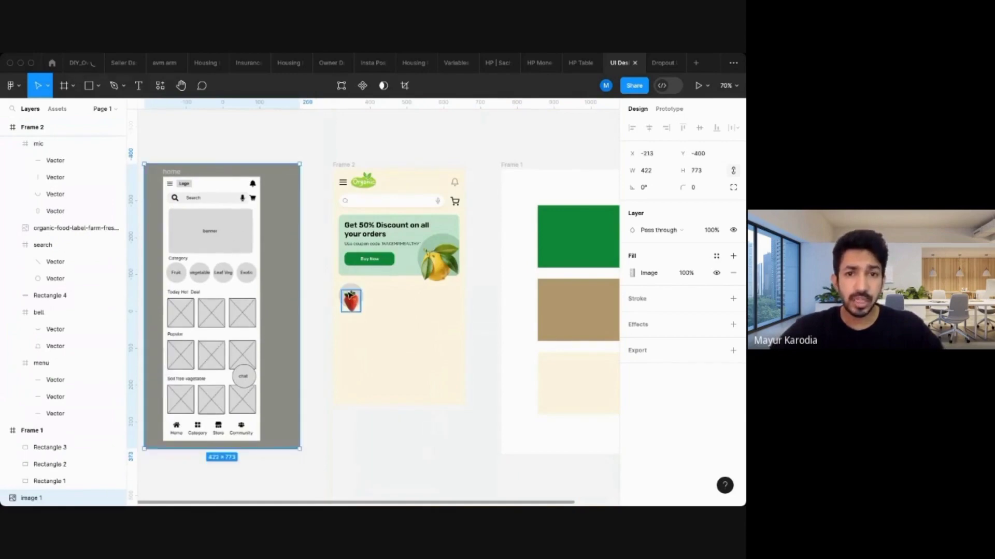
Change the category circle's fill to white, FFFFFF.
click(351, 295)
scroll(350, 295, up, 8)
click(652, 342)
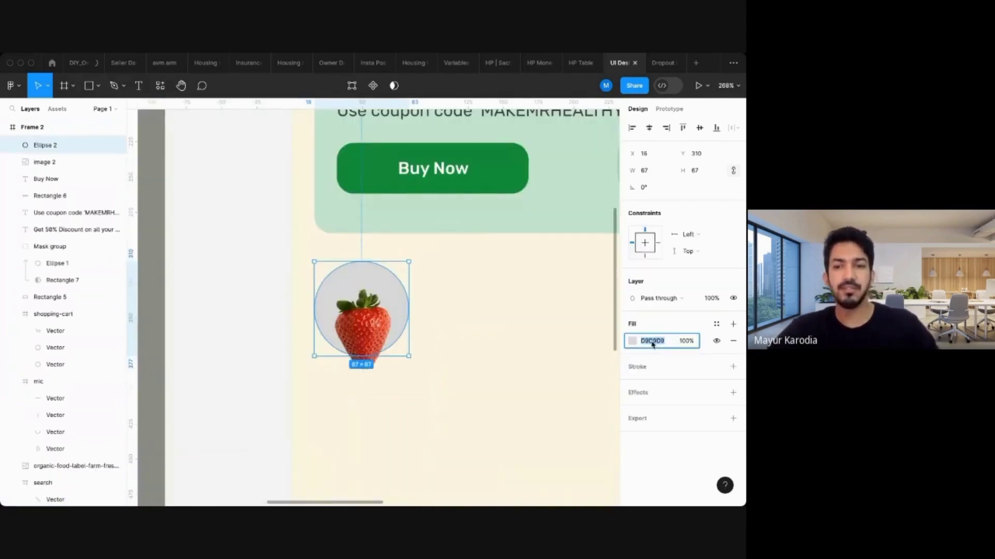
text(ffffff)
key(Return)
click(211, 293)
click(348, 270)
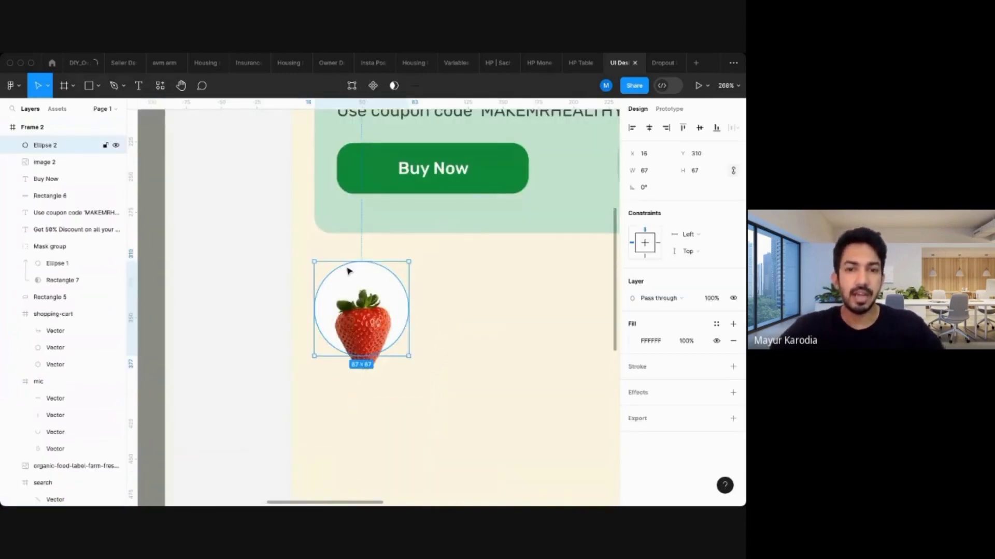
Shrink the strawberry picture to about 48 × 55 and centre it inside the white circle.
key(ctrl+v)
scroll(353, 311, up, 5)
drag(437, 437, 423, 423)
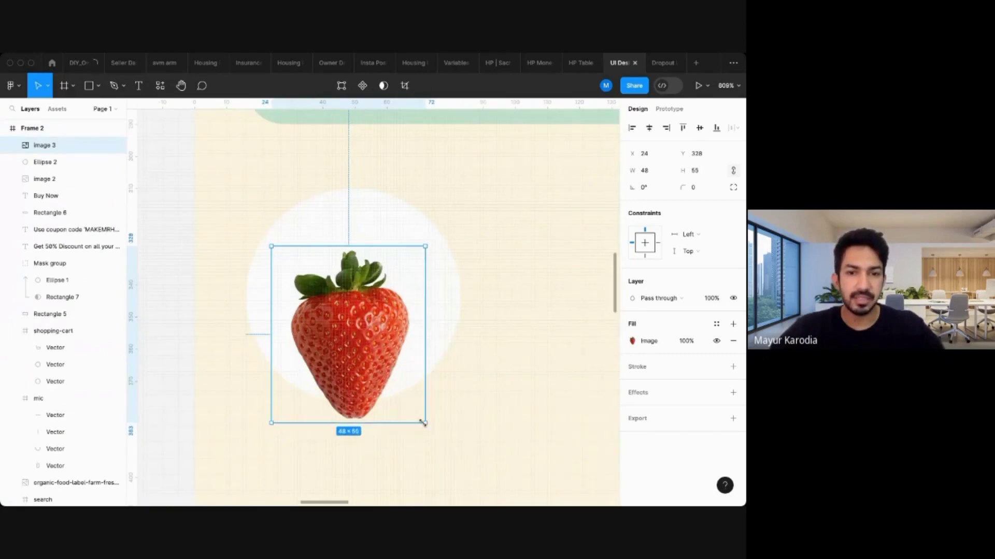
drag(351, 339, 350, 299)
click(481, 296)
scroll(481, 297, down, 5)
scroll(365, 290, down, 4)
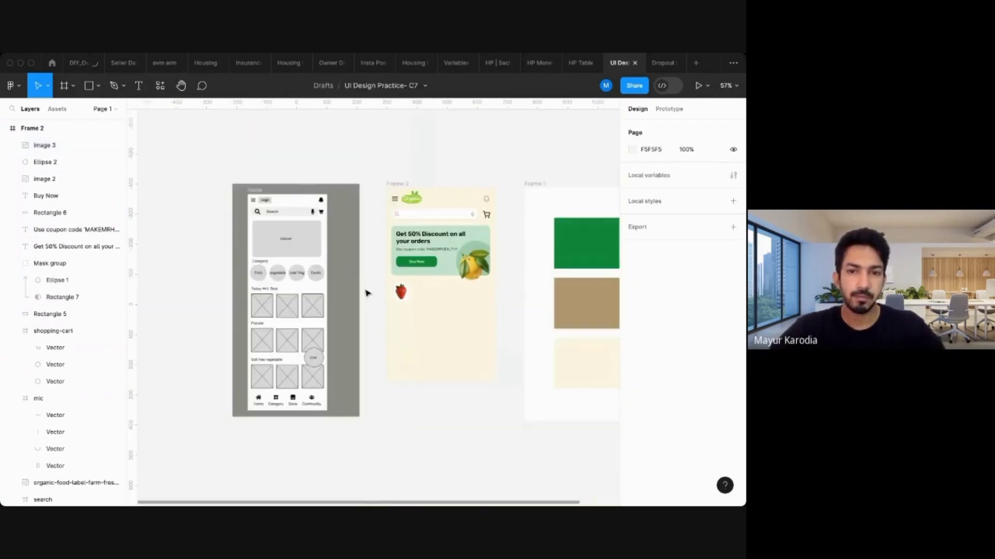
Sample the frame's cream background with the eyedropper as the category circle's fill colour.
scroll(365, 293, left, 1)
scroll(365, 293, right, 1)
scroll(366, 292, up, 5)
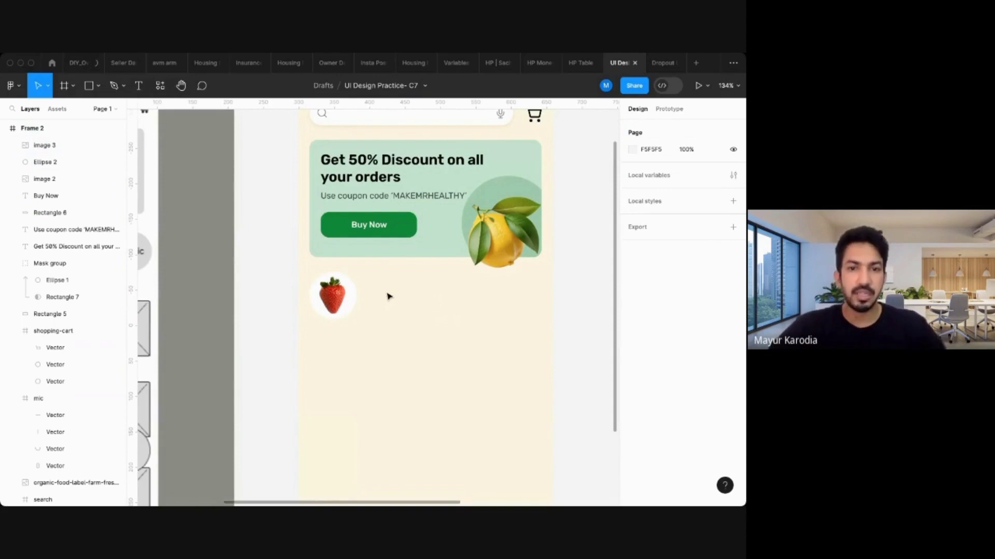
click(348, 290)
click(631, 341)
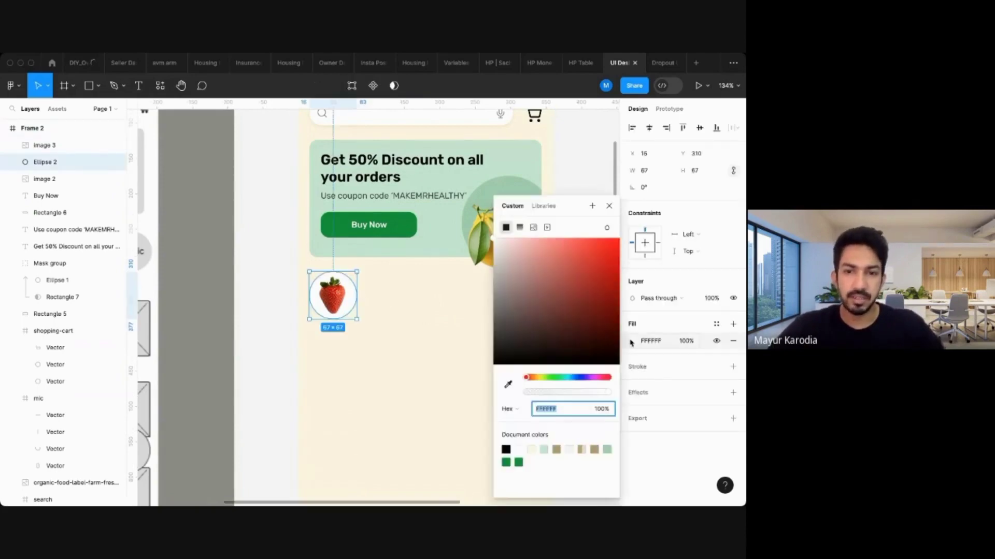
click(509, 384)
click(411, 298)
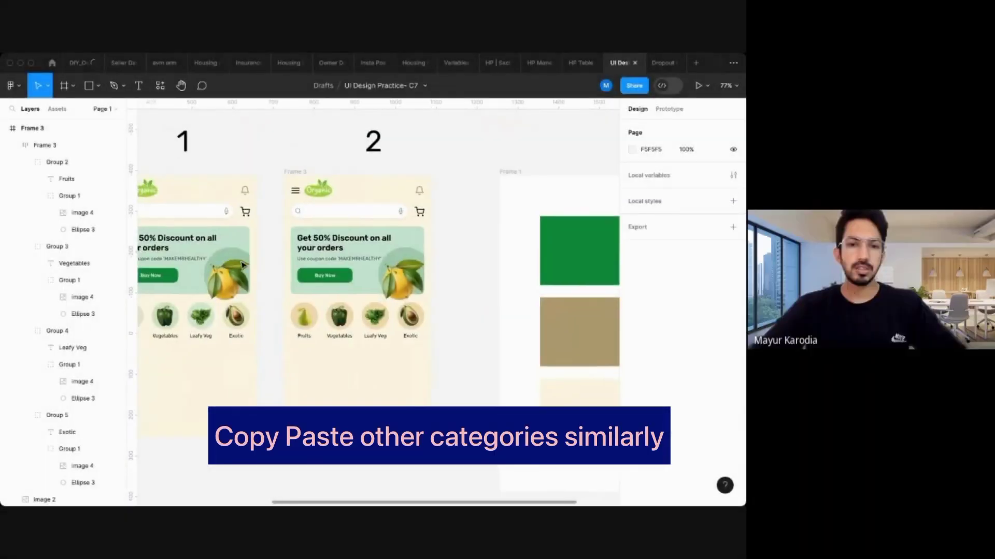
scroll(242, 265, up, 3)
scroll(241, 264, left, 5)
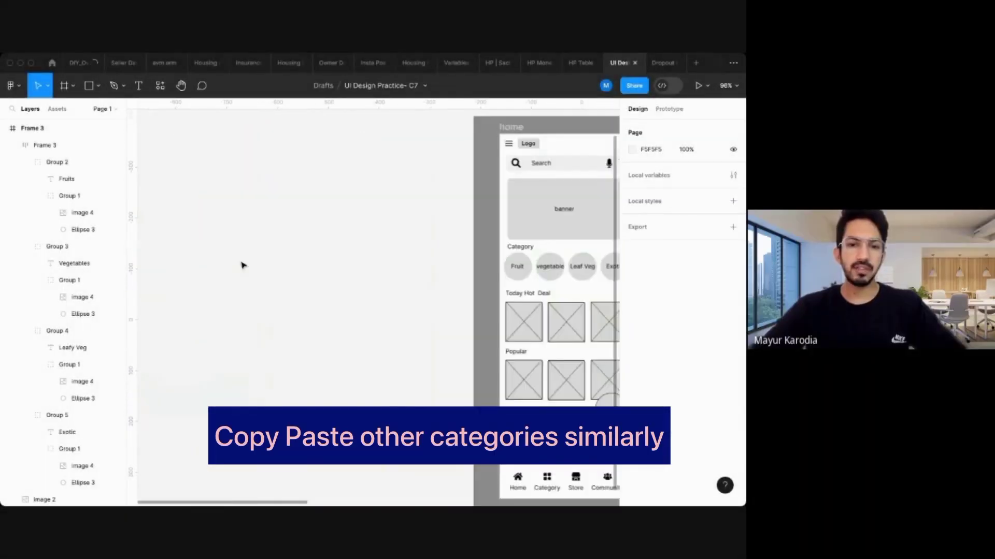
Examine the wireframe's sections below the category row and compare them with the two home screen designs.
scroll(242, 265, right, 3)
scroll(242, 265, up, 3)
scroll(242, 265, right, 3)
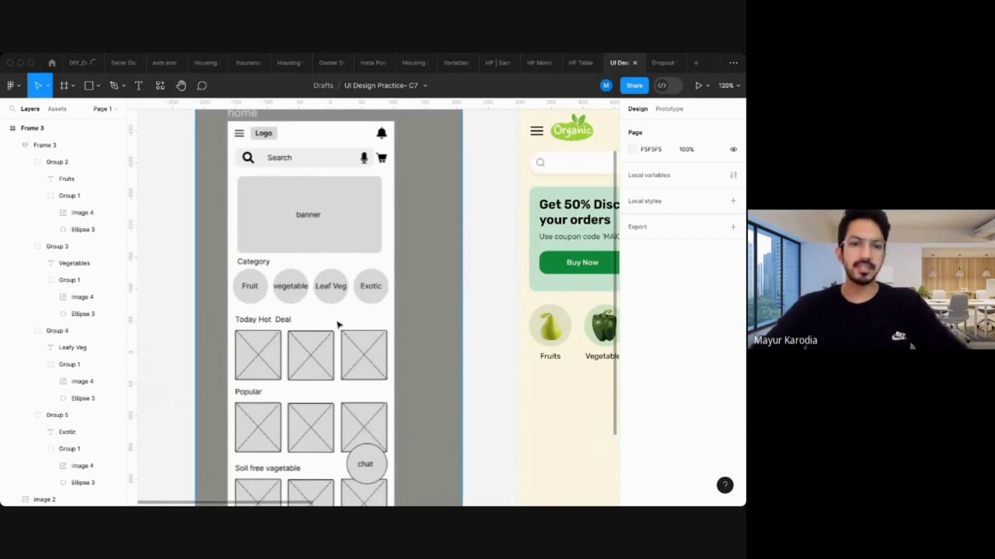
scroll(240, 276, down, 5)
scroll(239, 275, right, 3)
scroll(240, 276, right, 3)
scroll(240, 275, up, 4)
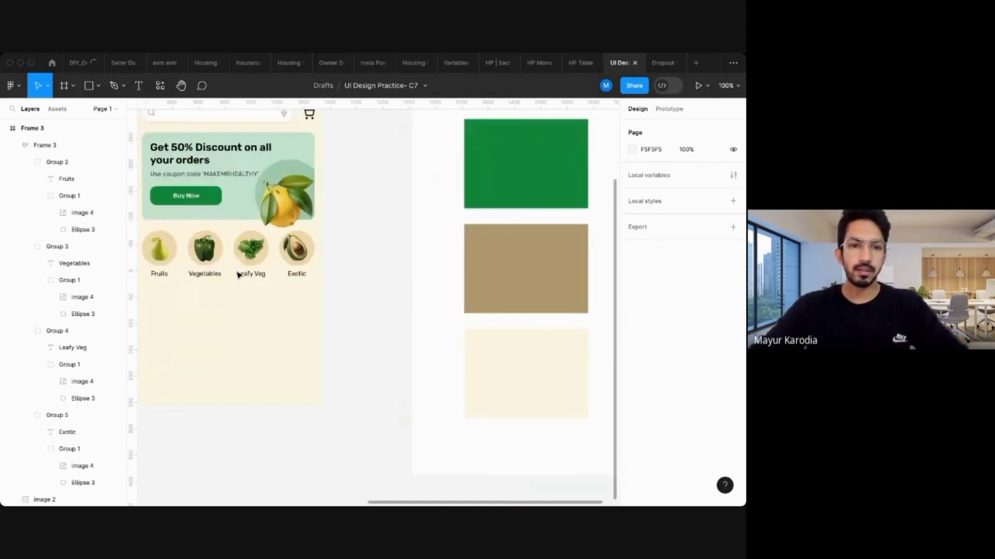
scroll(286, 293, left, 3)
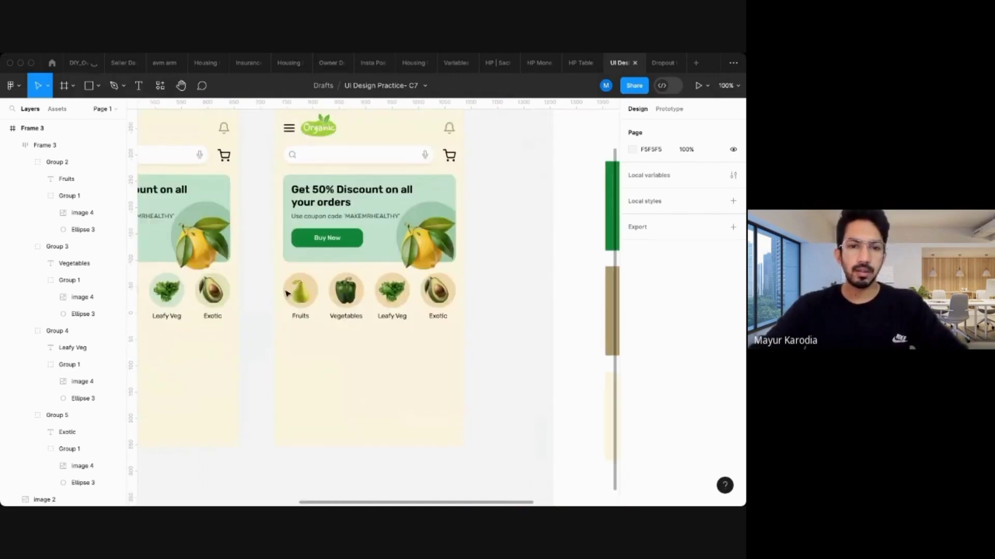
Duplicate the Fruits label in the second design and place the copy in the empty area below the category row.
click(300, 317)
click(267, 328)
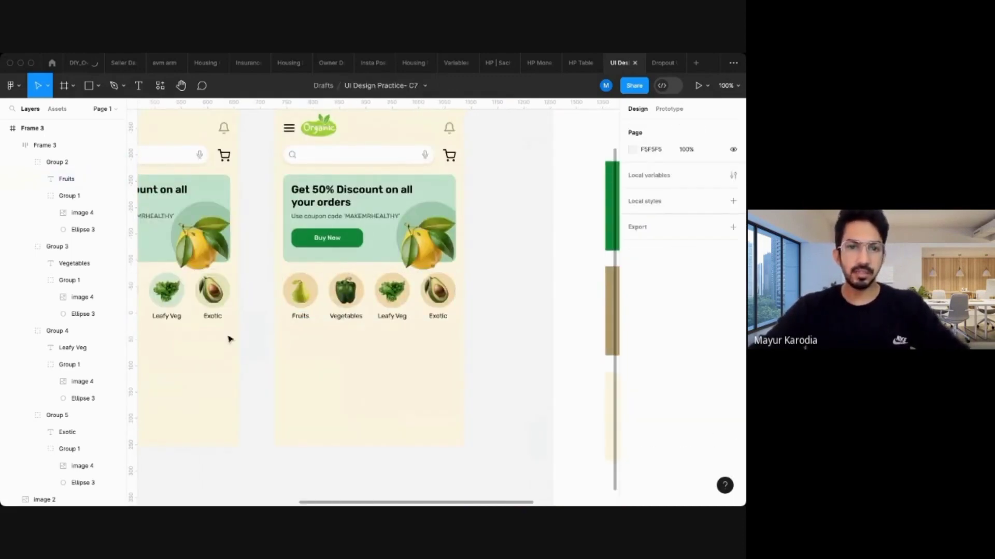
scroll(298, 324, up, 5)
click(318, 275)
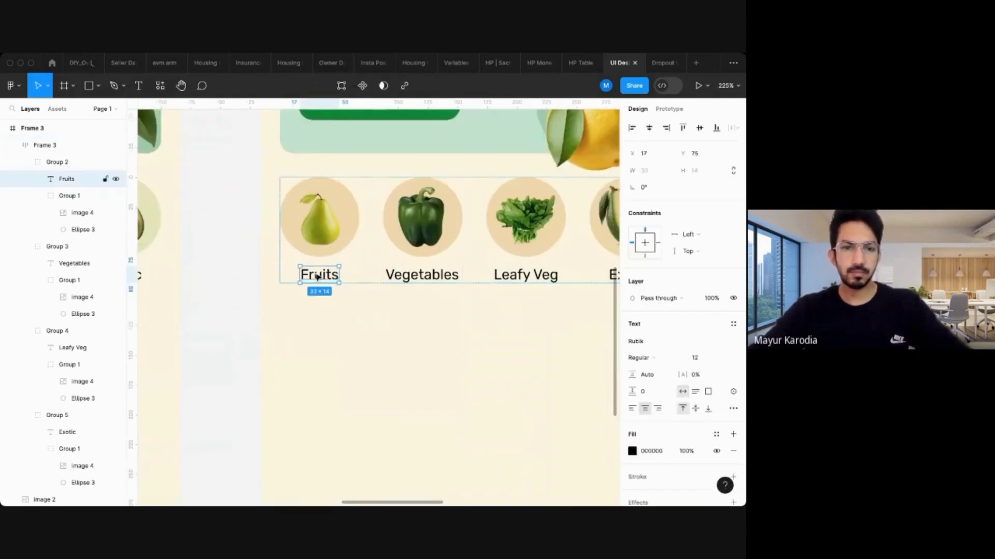
click(239, 277)
key(super+v)
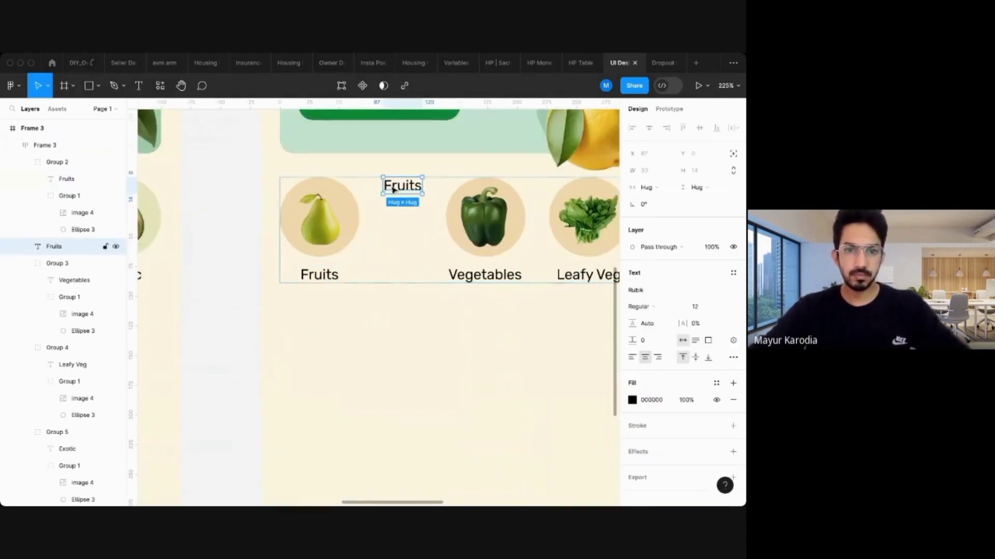
drag(393, 188, 316, 366)
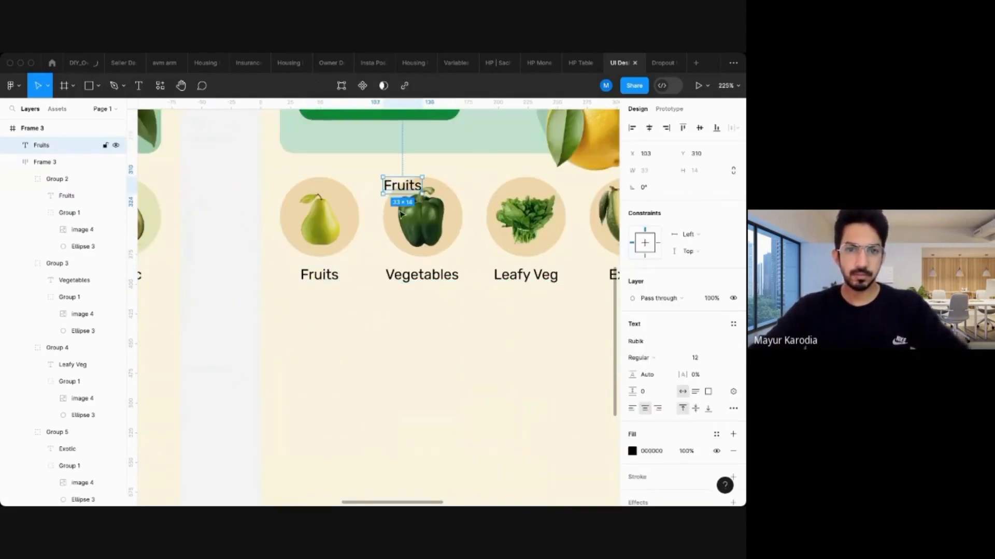
drag(395, 186, 368, 371)
Change the copied label's text to "Today's Hot Deal" and left-align it.
key(Return)
text(Today)
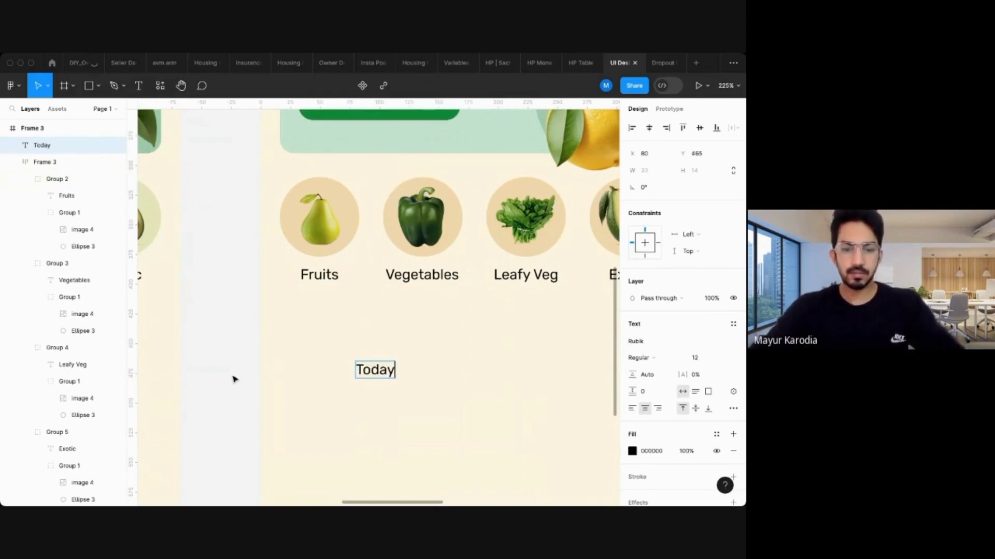
text('s Hot Deal)
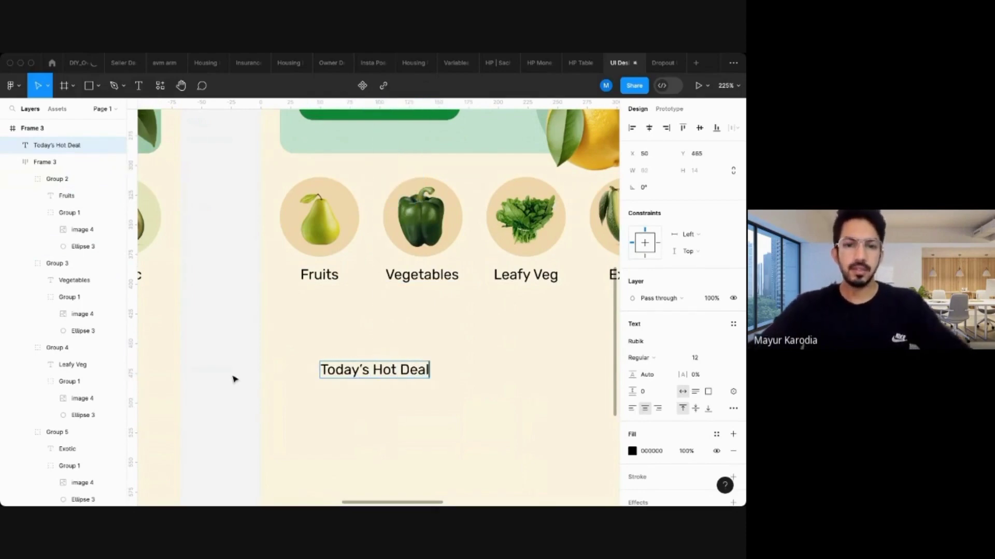
key(Escape)
Show the second design frame's column grid and move the Today's Hot Deal heading to its left margin at X 16, Y 419.
scroll(340, 390, down, 5)
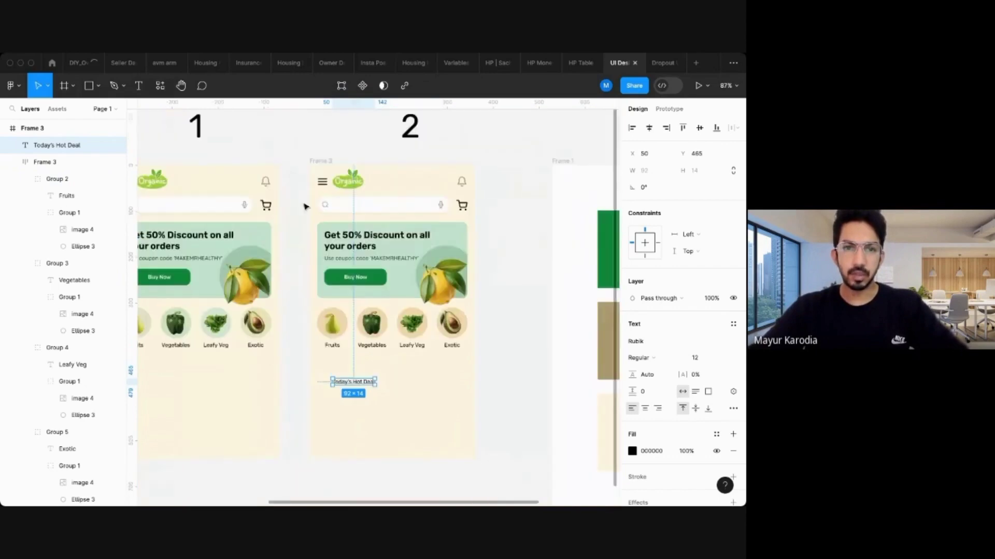
click(315, 162)
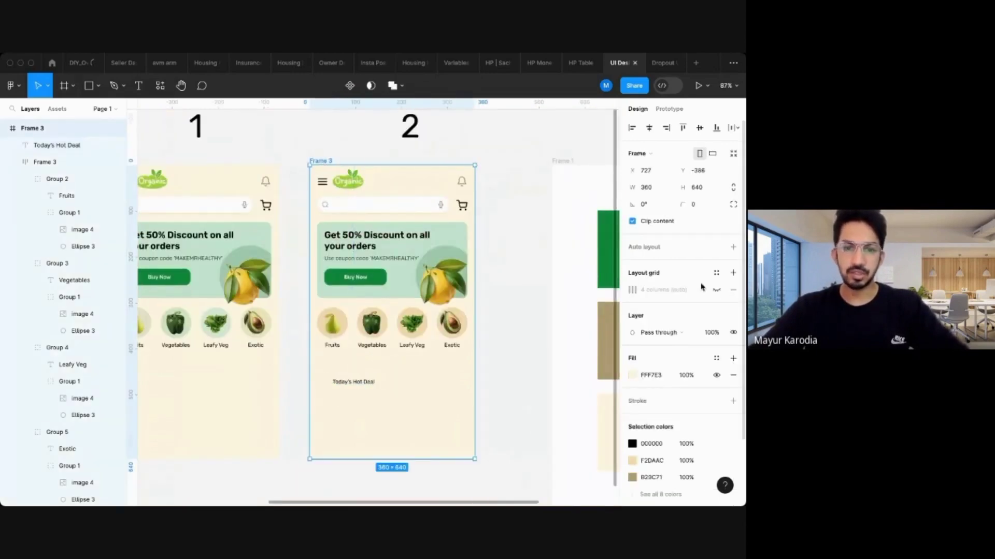
click(716, 289)
scroll(338, 389, up, 5)
click(337, 384)
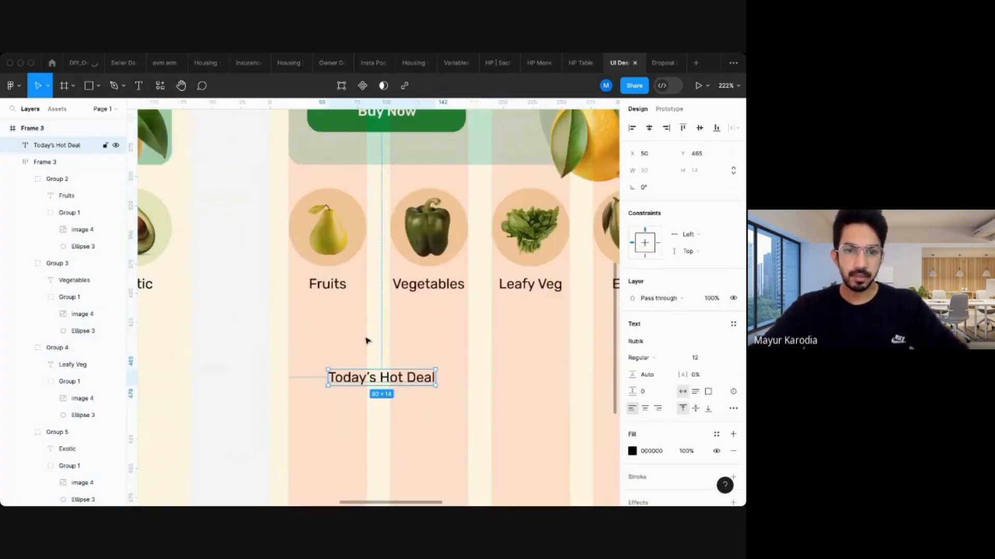
drag(393, 384, 354, 335)
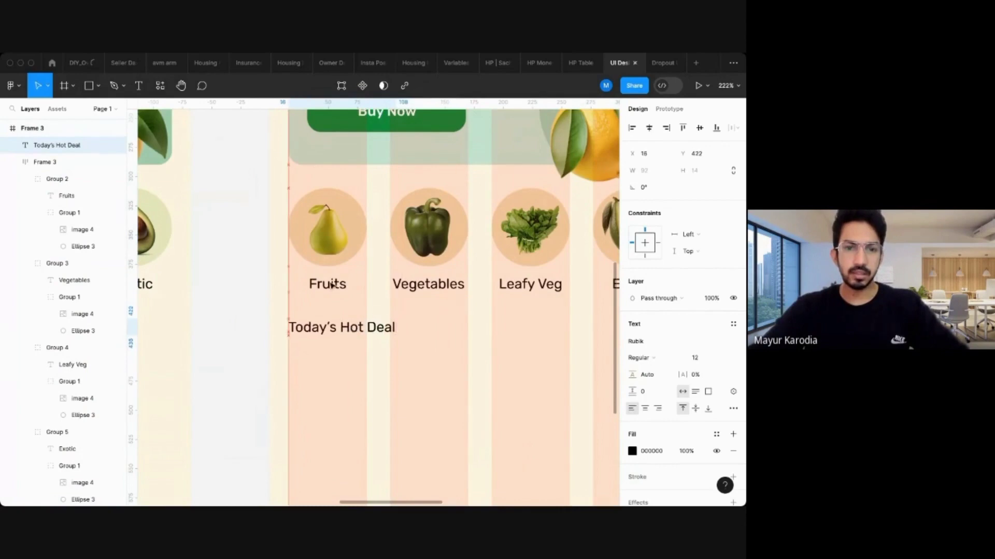
key(Up)
key(Up)
key(Up)
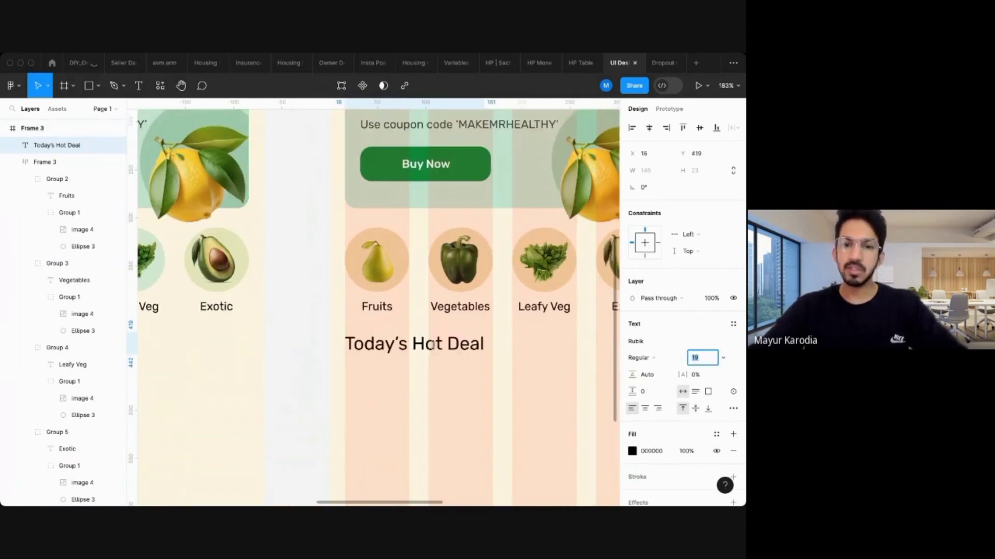
Set the Today's Hot Deal heading to font size 16 and SemiBold weight, and check its spacing.
scroll(277, 336, down, 5)
scroll(276, 336, up, 5)
text(18)
key(Return)
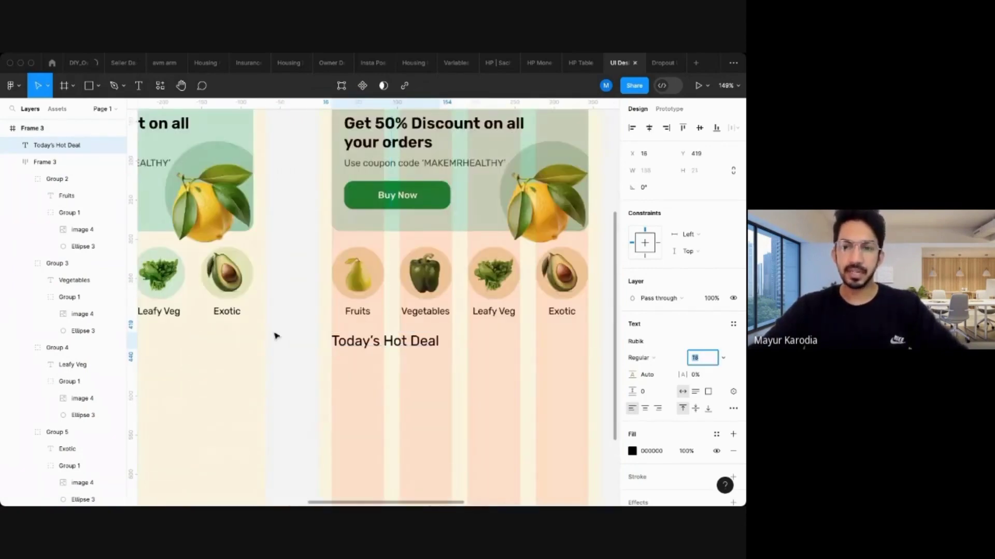
text(16)
key(Return)
click(641, 358)
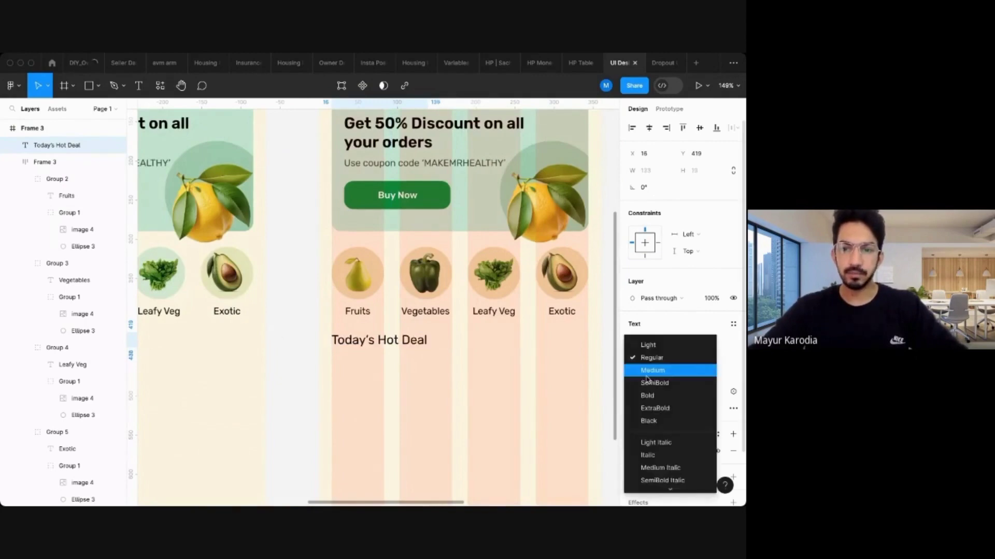
click(644, 384)
click(295, 329)
scroll(296, 328, down, 4)
click(332, 332)
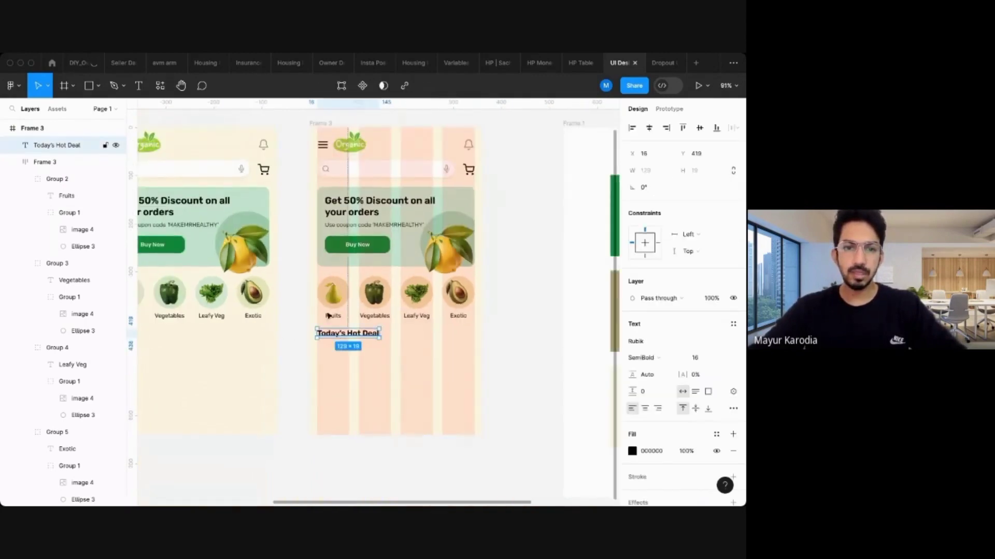
key(alt)
Draw a rectangle of about 127 × 142 below the heading, lined up with the left margin at about Y 452.
click(321, 123)
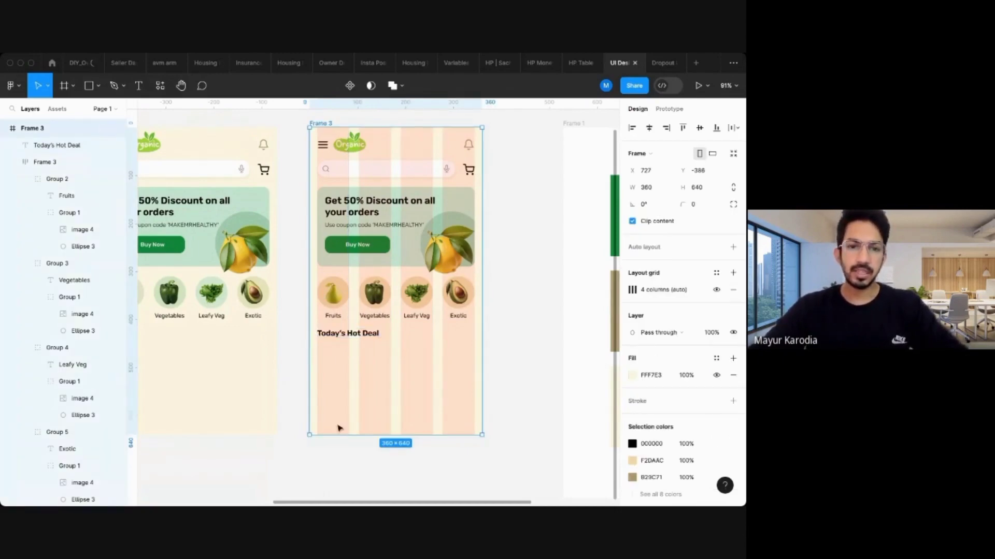
scroll(336, 425, up, 4)
key(r)
drag(321, 316, 408, 416)
scroll(354, 383, up, 6)
drag(346, 350, 324, 343)
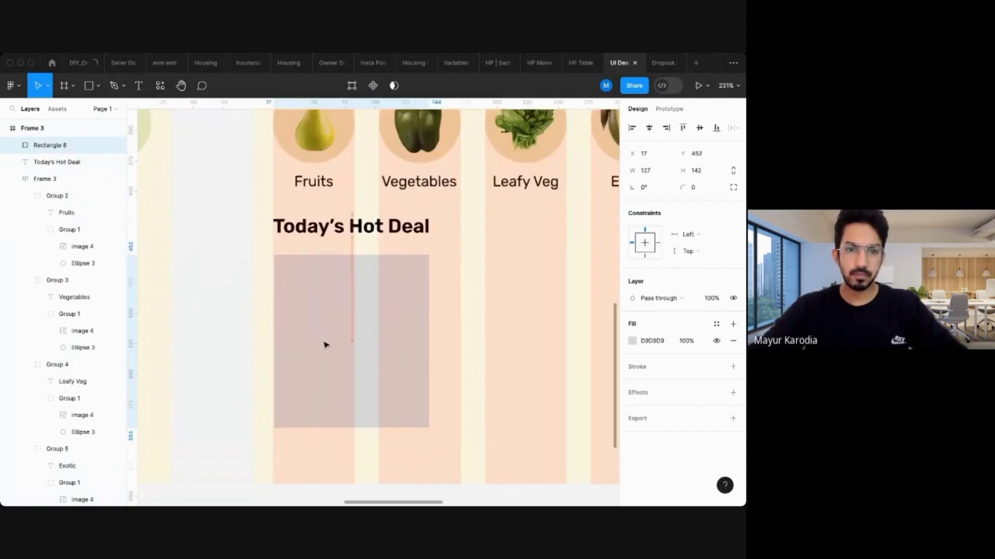
Set the deal rectangle's corner radius to 11.
click(694, 187)
text(10)
key(Return)
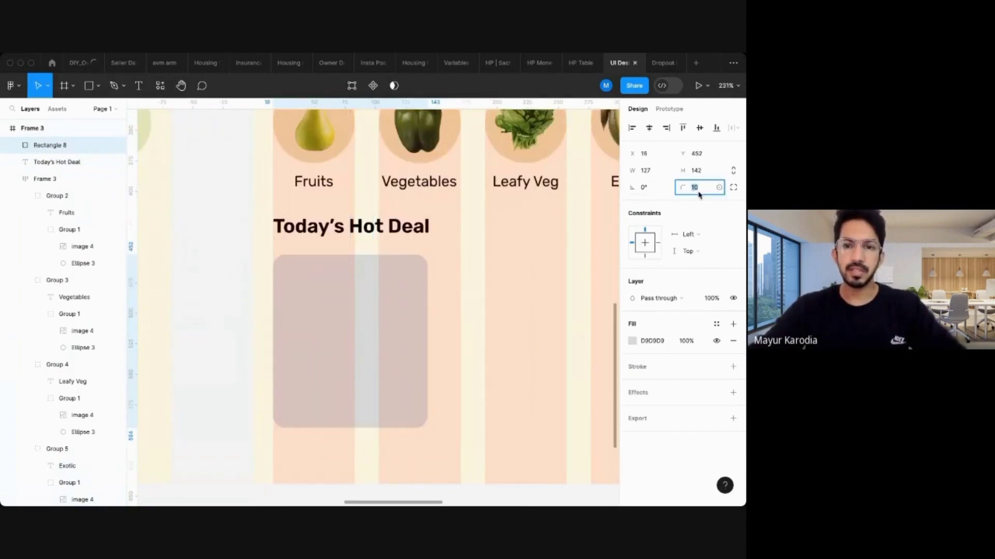
key(Up)
Set the deal rectangle's width to 120.
click(378, 327)
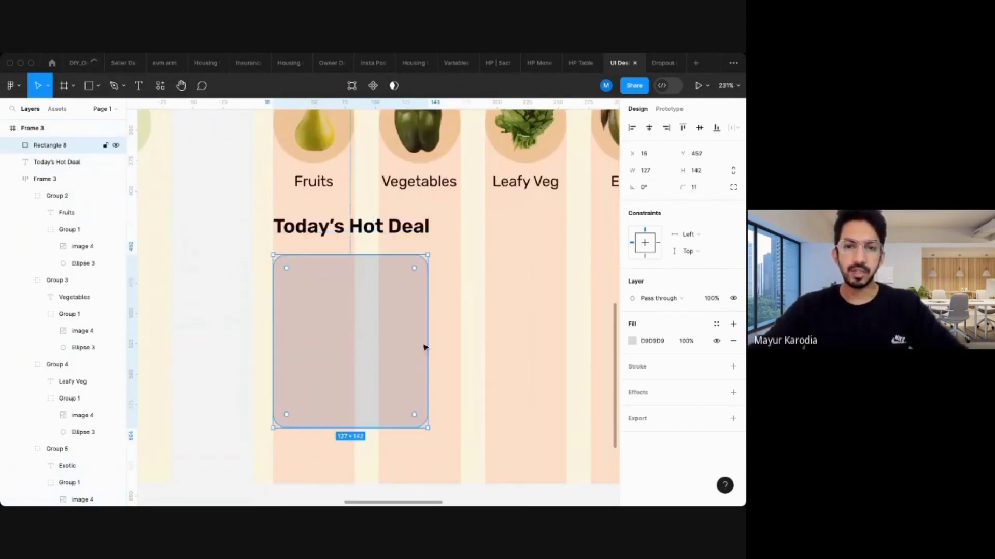
click(647, 171)
text(128)
key(BackSpace)
text(0)
key(Return)
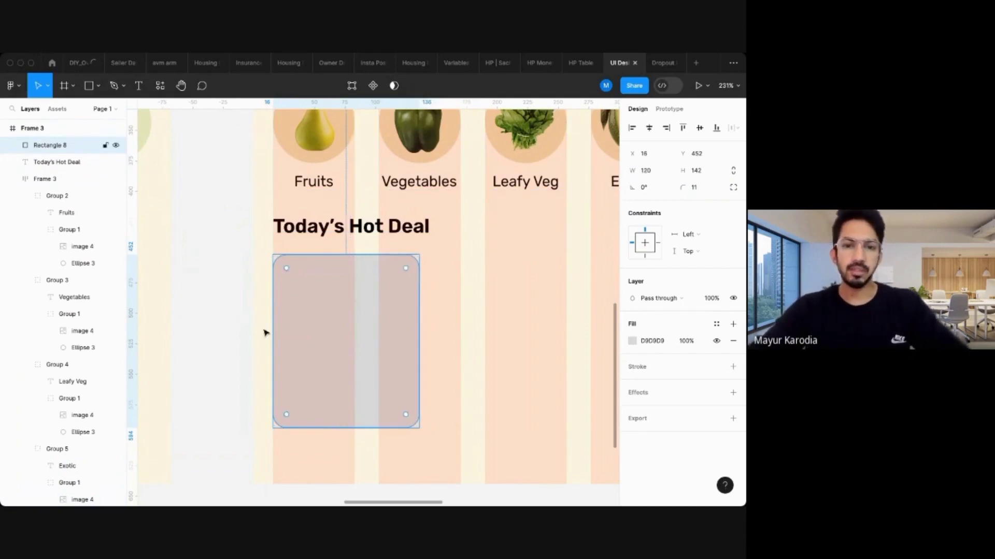
click(224, 289)
click(306, 322)
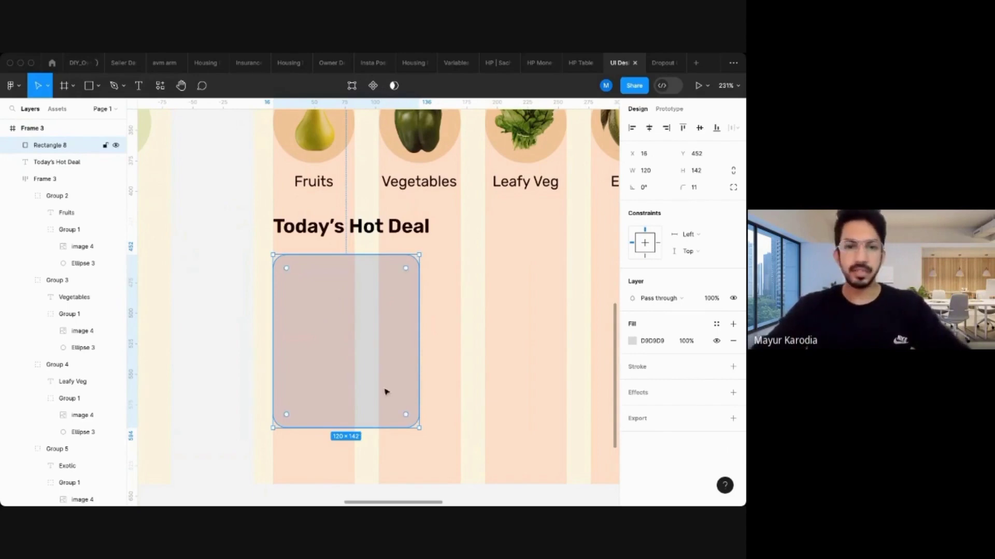
scroll(339, 290, down, 5)
scroll(339, 290, left, 5)
scroll(340, 290, right, 4)
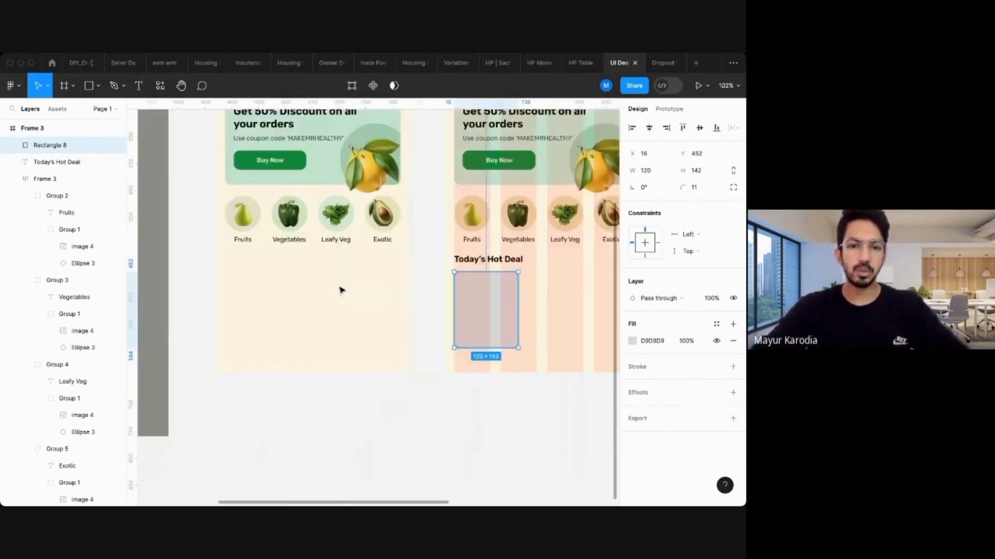
scroll(339, 290, up, 4)
scroll(339, 290, right, 5)
scroll(339, 290, up, 3)
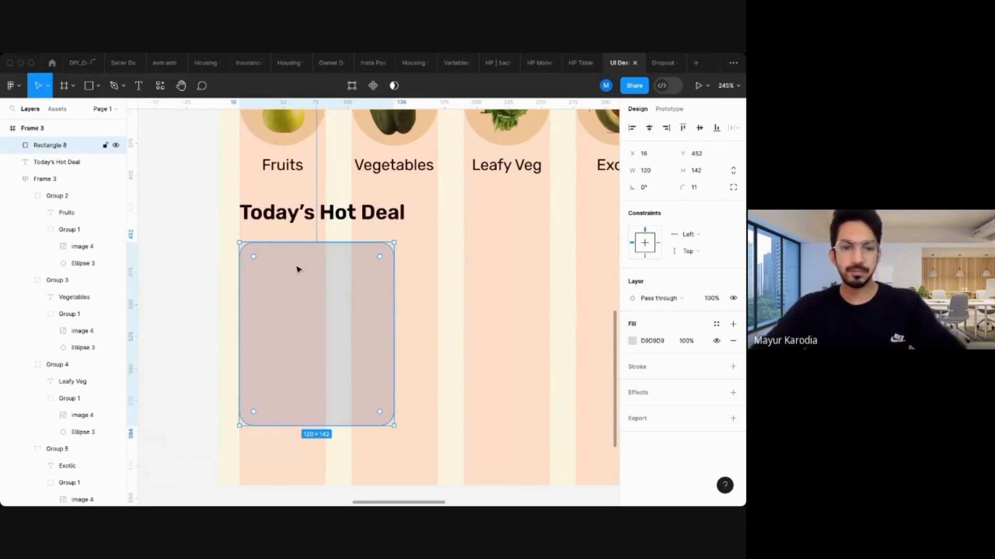
key(super+d)
key(Delete)
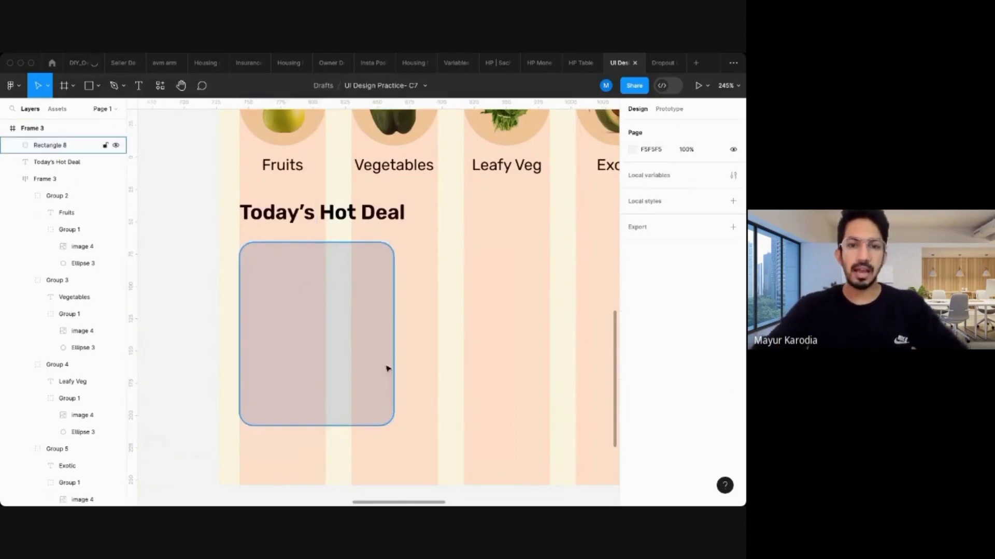
Hide the column layout grid on the second design frame.
scroll(389, 370, down, 5)
click(371, 362)
scroll(370, 361, up, 2)
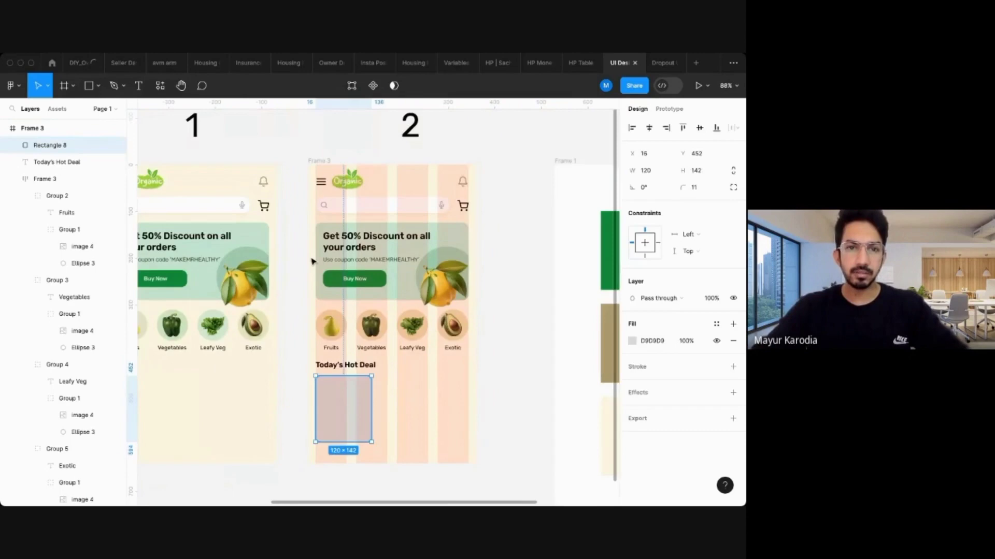
click(325, 162)
click(717, 290)
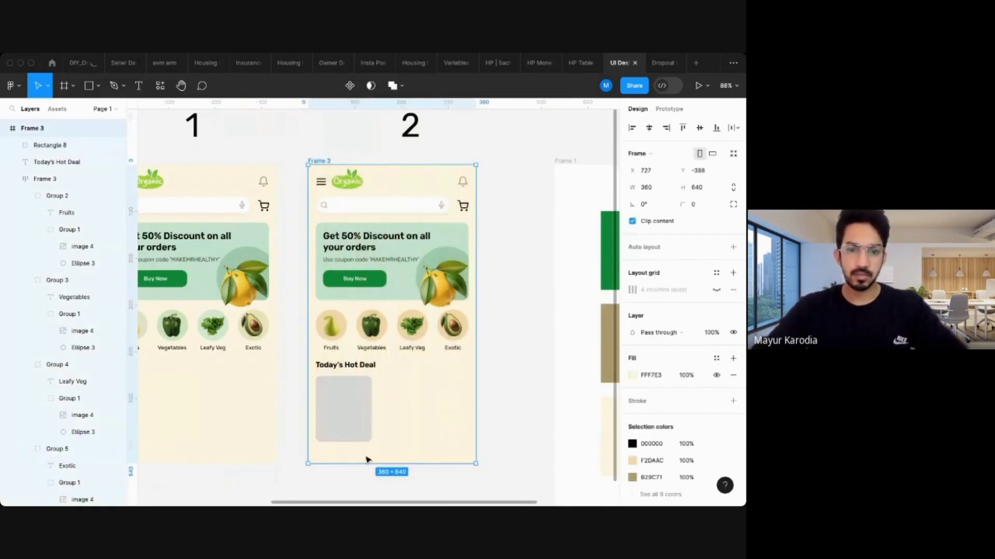
Change the deal rectangle's fill to white, FFFFFF.
scroll(363, 456, up, 5)
click(352, 410)
click(660, 344)
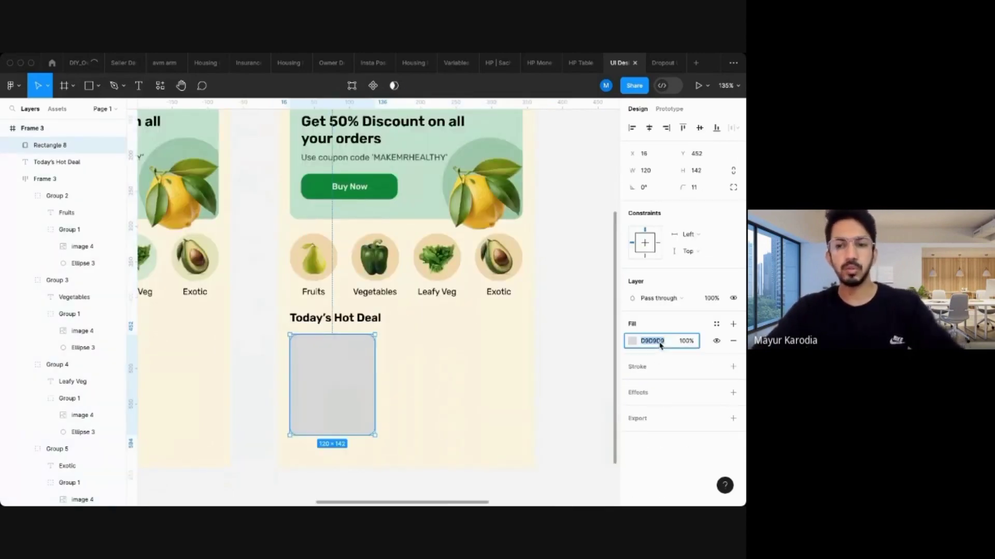
text(FFFFFF)
key(Return)
click(250, 375)
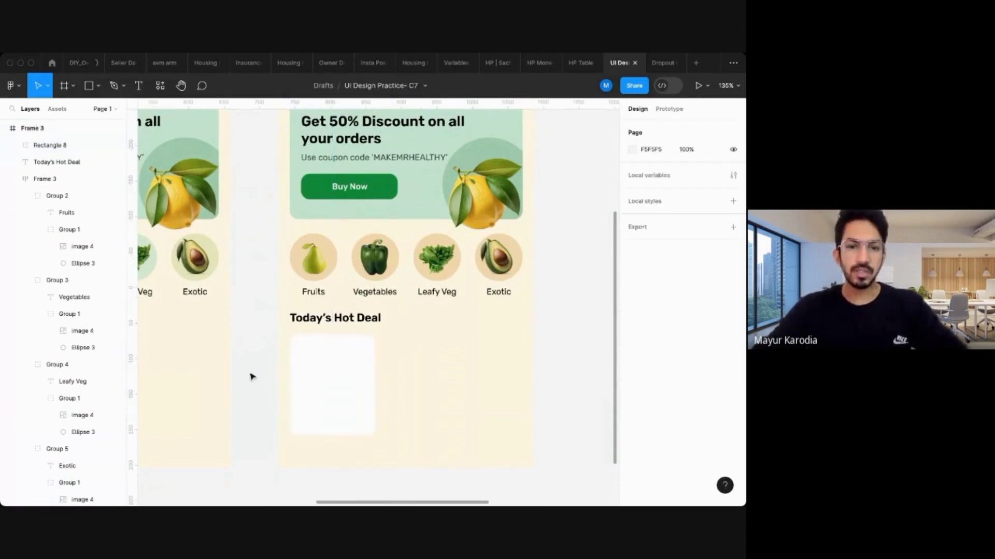
Add a drop shadow effect to the white deal card and open its settings.
scroll(251, 375, down, 2)
scroll(303, 474, up, 5)
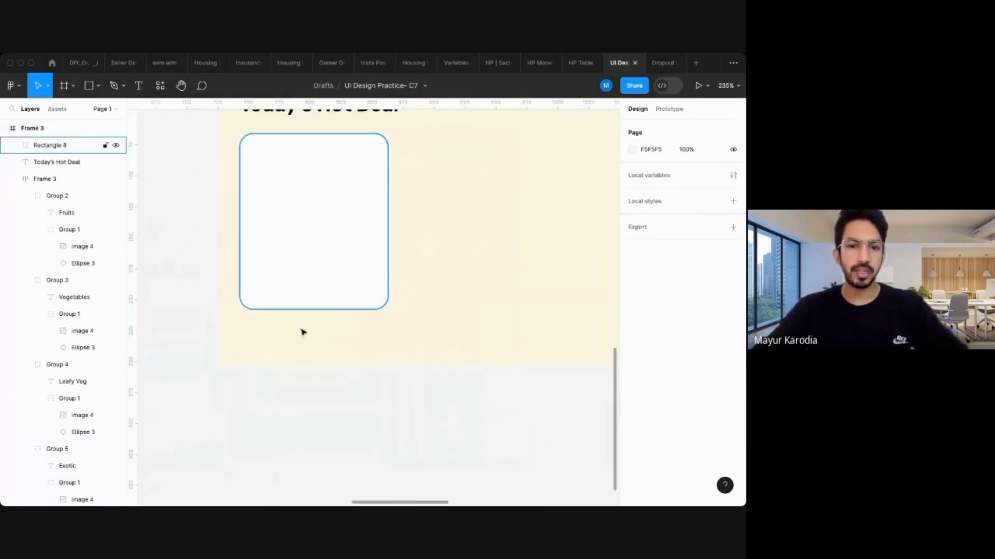
click(328, 245)
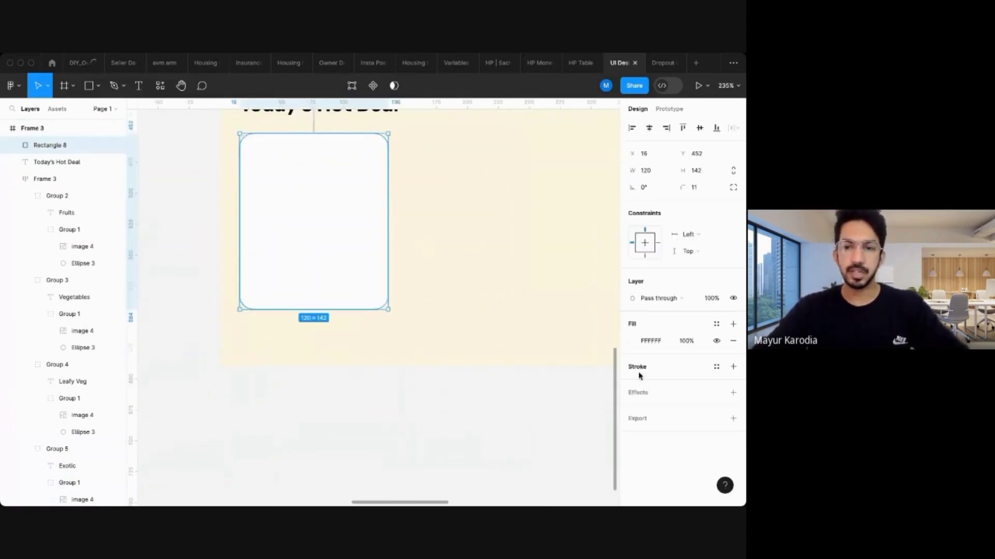
click(639, 392)
click(631, 410)
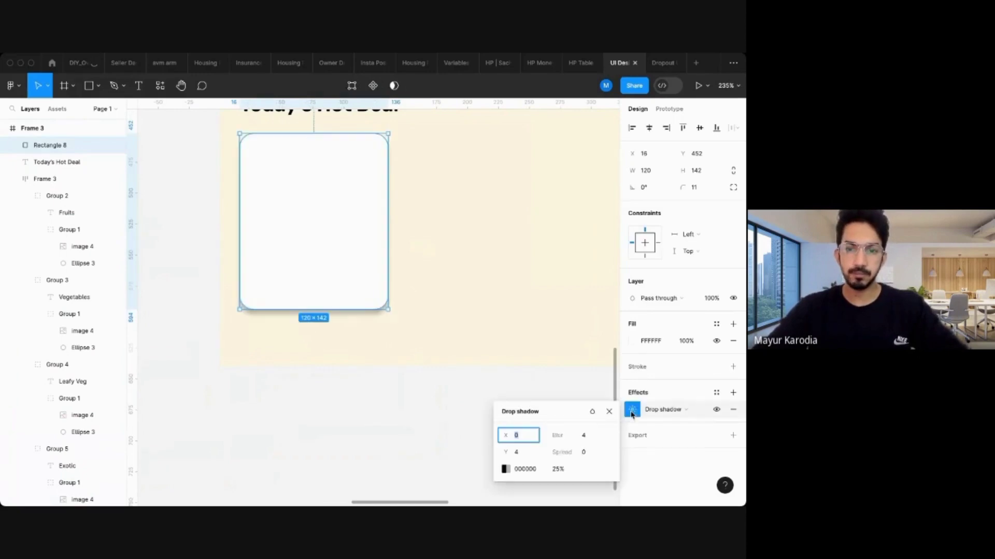
Soften the deal card's drop shadow by setting its blur to 10 and its opacity to 5%.
click(561, 472)
key(shift+Down)
click(587, 437)
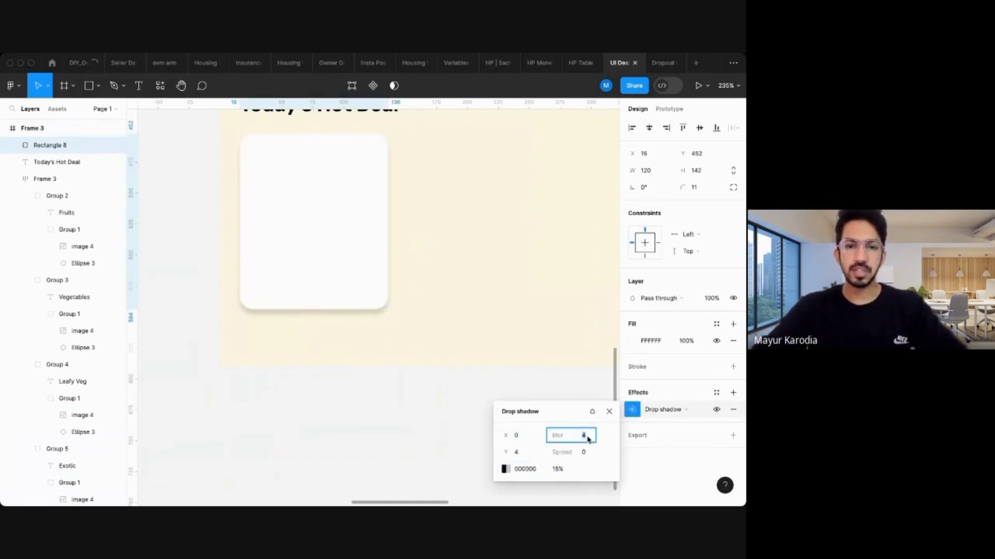
key(Up)
key(Up)
click(565, 469)
key(shift+Down)
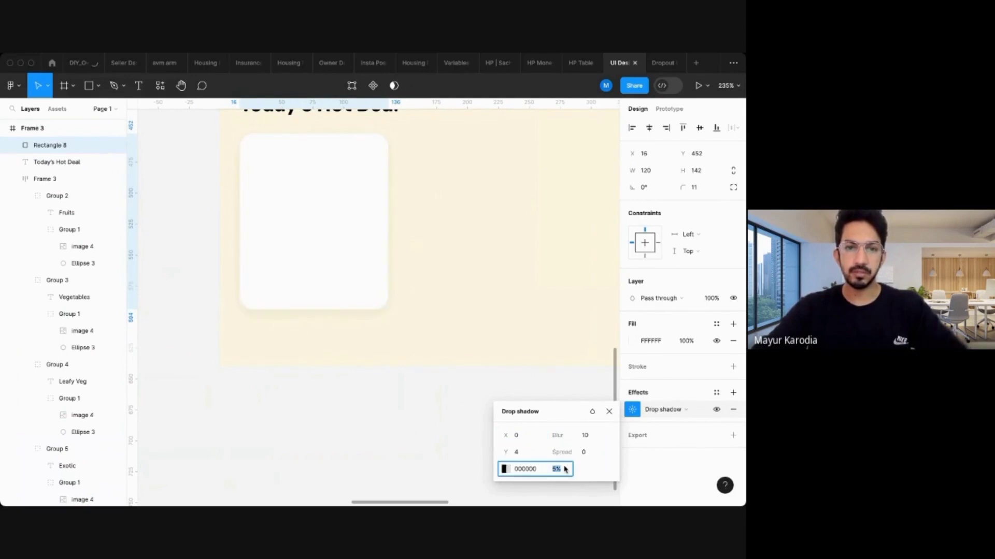
Check how the deal card's soft drop shadow looks on the screen and review its effect settings.
click(333, 413)
scroll(333, 413, down, 5)
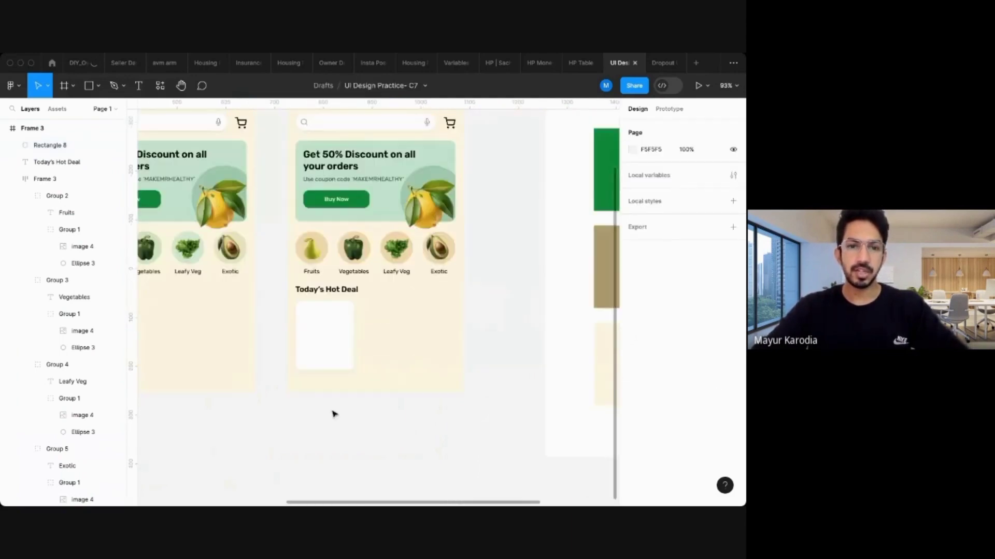
scroll(333, 413, up, 2)
click(329, 349)
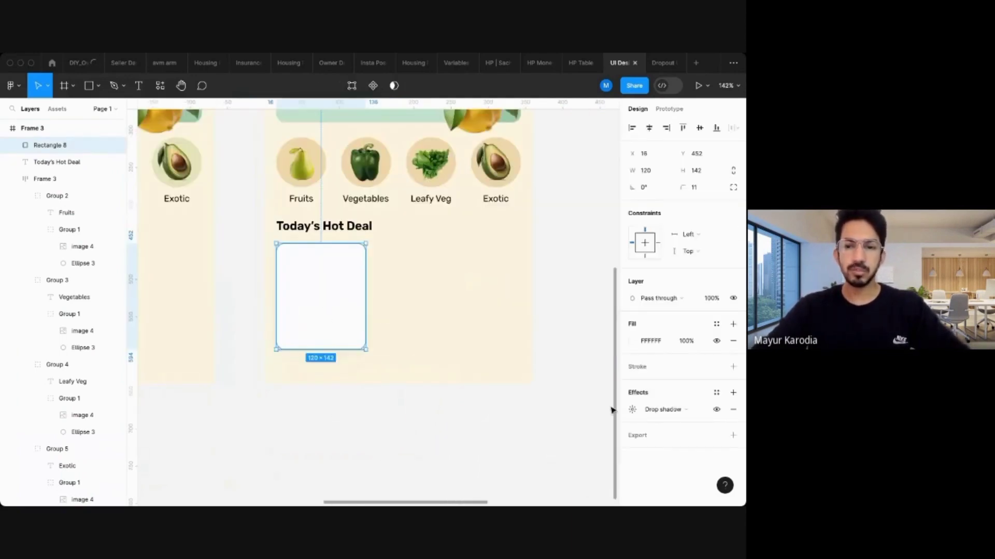
click(632, 409)
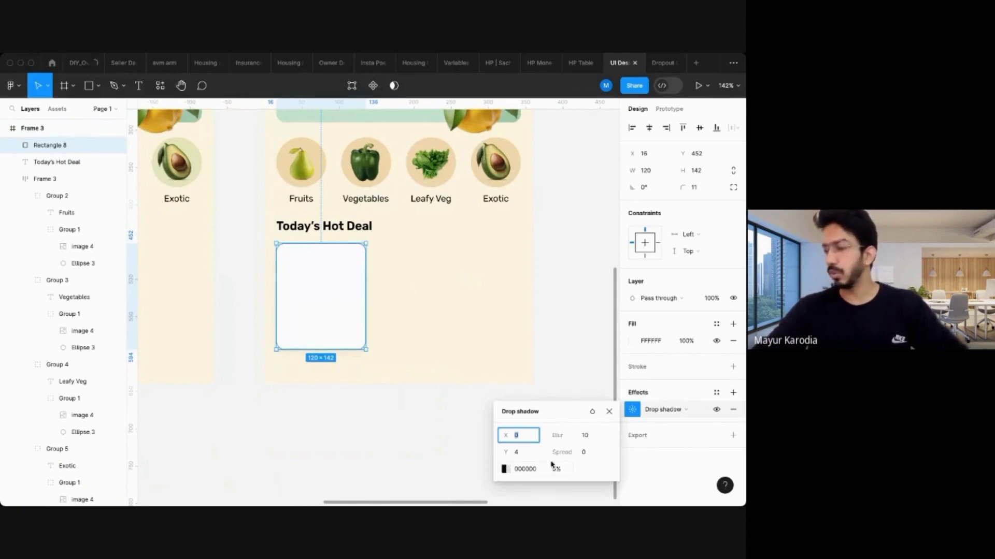
click(397, 416)
scroll(304, 339, up, 2)
Nudge the white deal card down 2 px to leave a 16 px gap below the Today's Hot Deal heading.
click(305, 340)
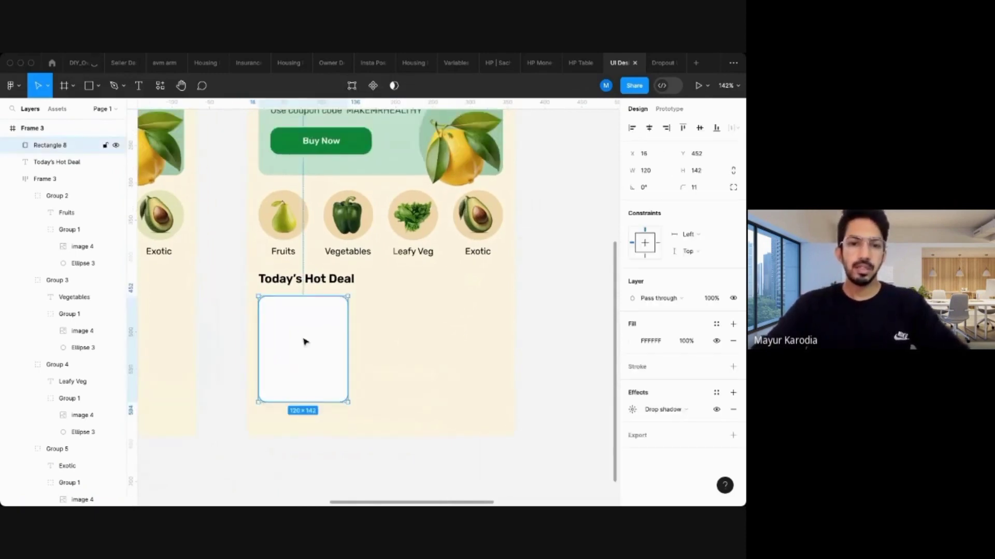
scroll(307, 277, up, 3)
key(Down)
key(Down)
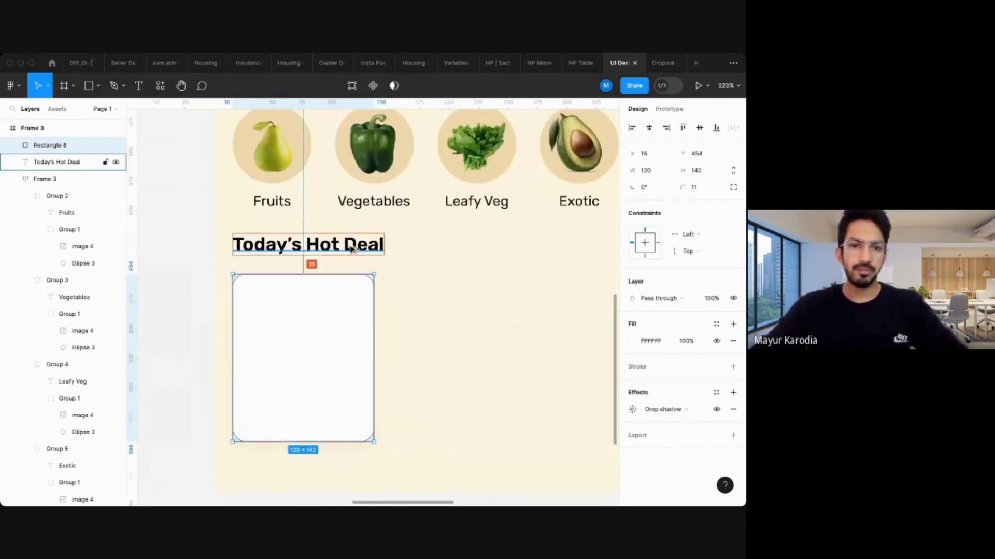
Compare the Today's Hot Deal section of the second design with the same section in the wireframe.
click(195, 248)
scroll(195, 249, down, 4)
scroll(256, 344, left, 5)
scroll(255, 344, up, 2)
scroll(253, 344, down, 4)
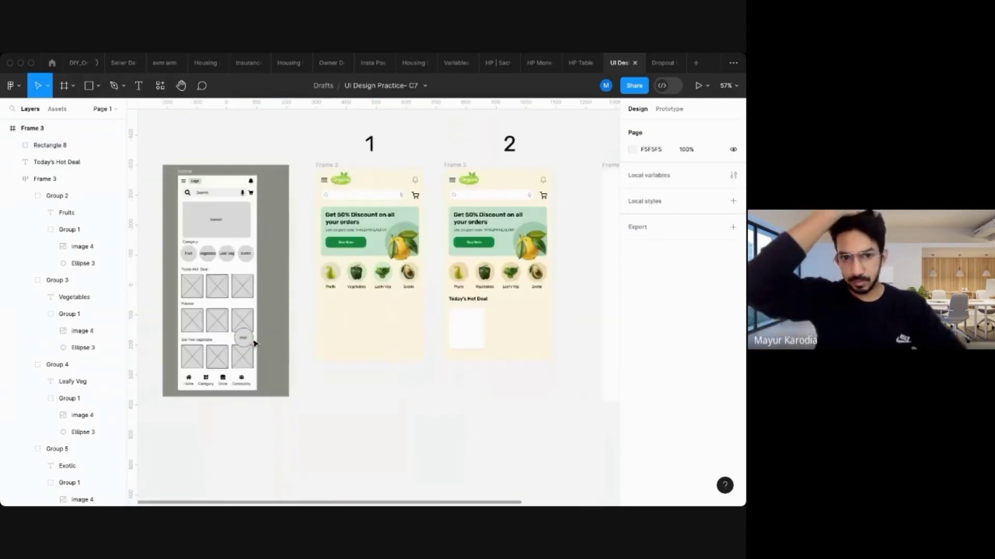
scroll(254, 344, left, 2)
scroll(253, 344, up, 5)
scroll(253, 344, right, 3)
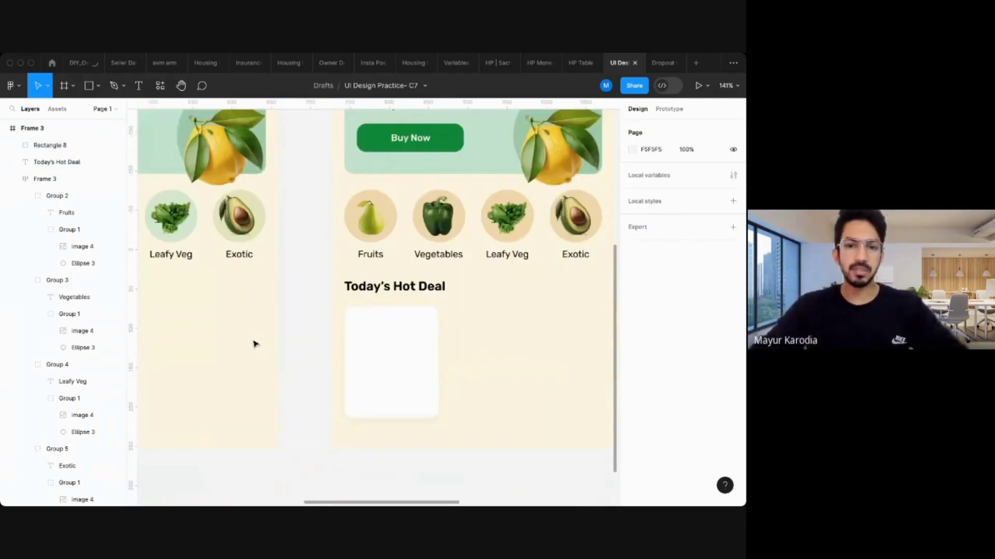
Place a 120 × 78 rectangle over the card's upper part, filled with the broccoli image scaled to Fit.
scroll(253, 344, up, 1)
click(437, 348)
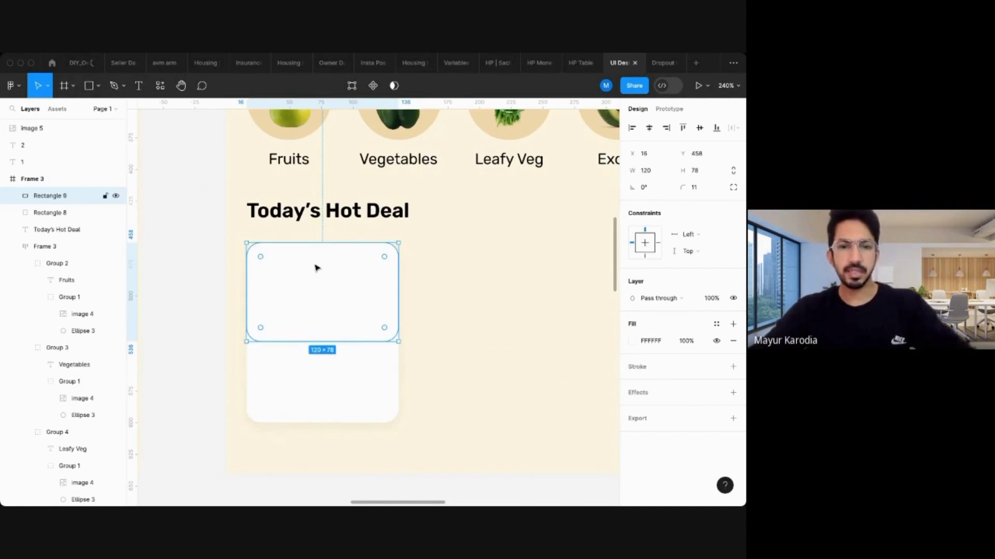
key(ctrl+v)
double_click(332, 296)
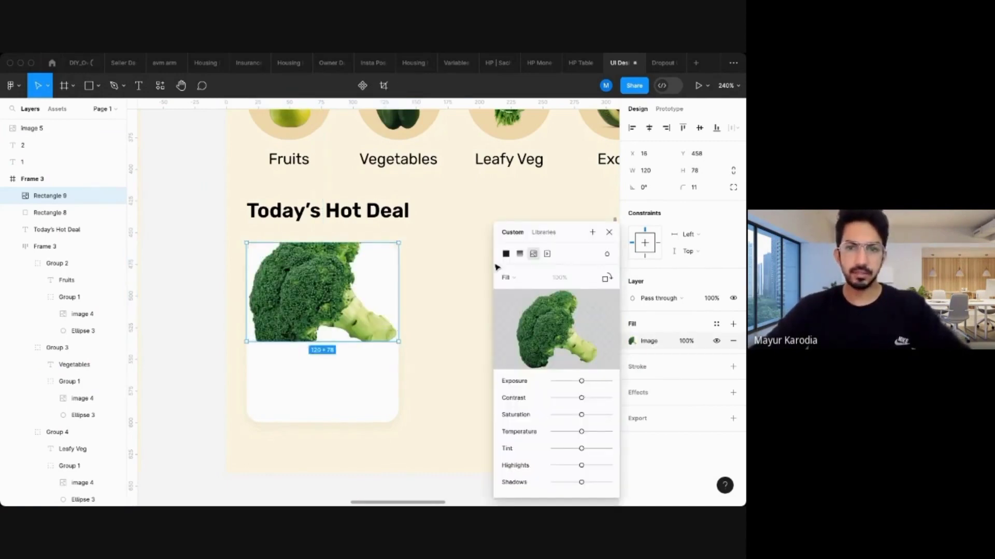
click(506, 277)
click(518, 290)
scroll(308, 281, up, 3)
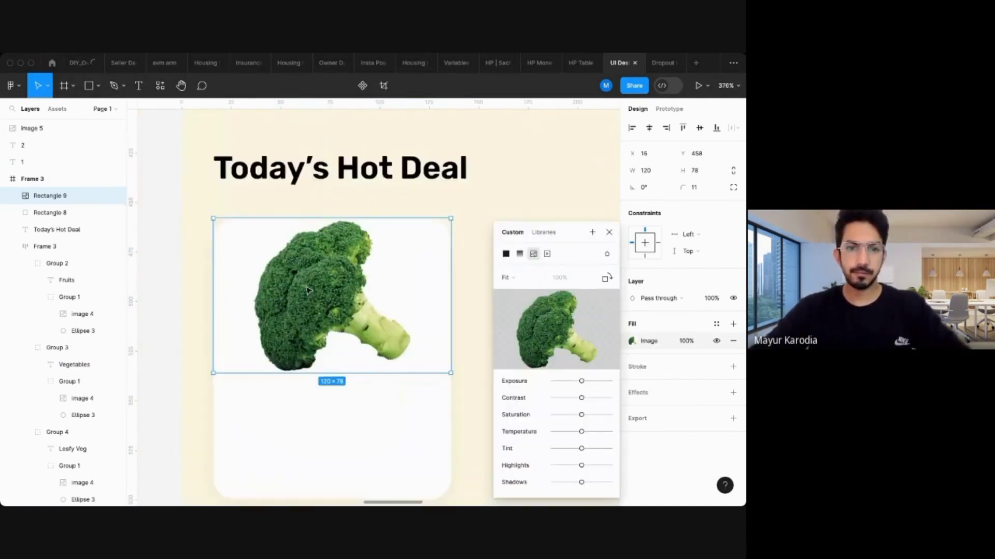
scroll(182, 279, down, 5)
click(172, 296)
scroll(191, 293, up, 5)
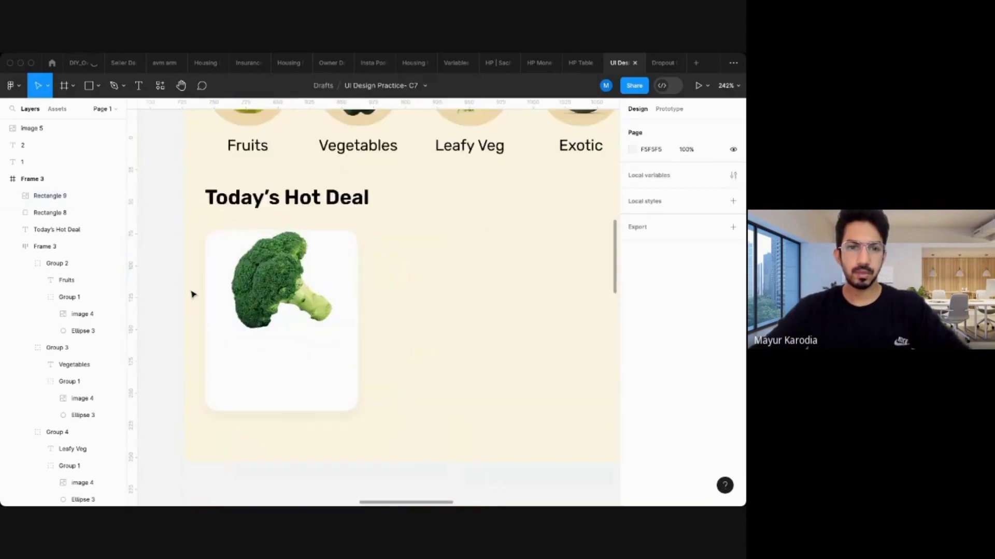
Add the text "Broccoli" in the card below the broccoli image.
click(280, 316)
key(t)
click(300, 346)
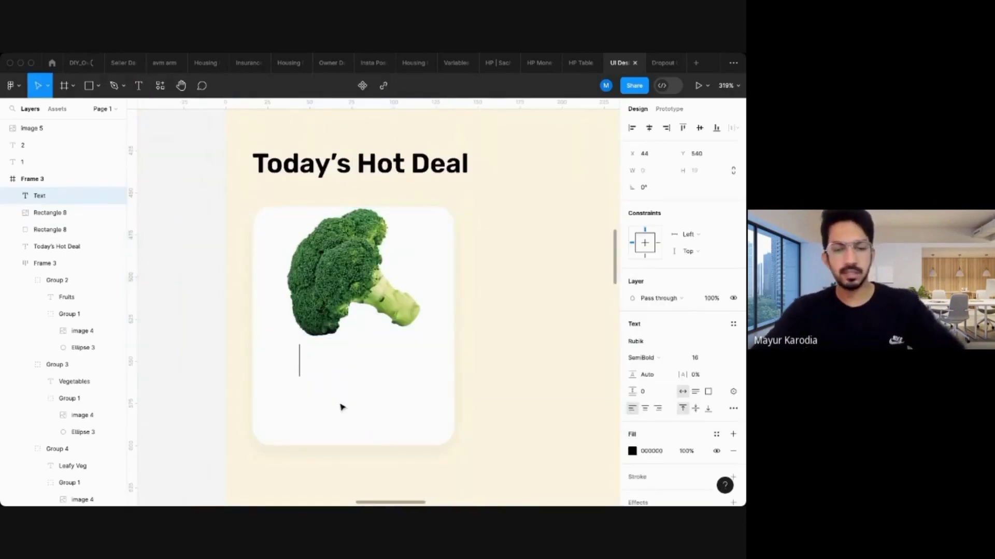
text(Broccoli)
key(Escape)
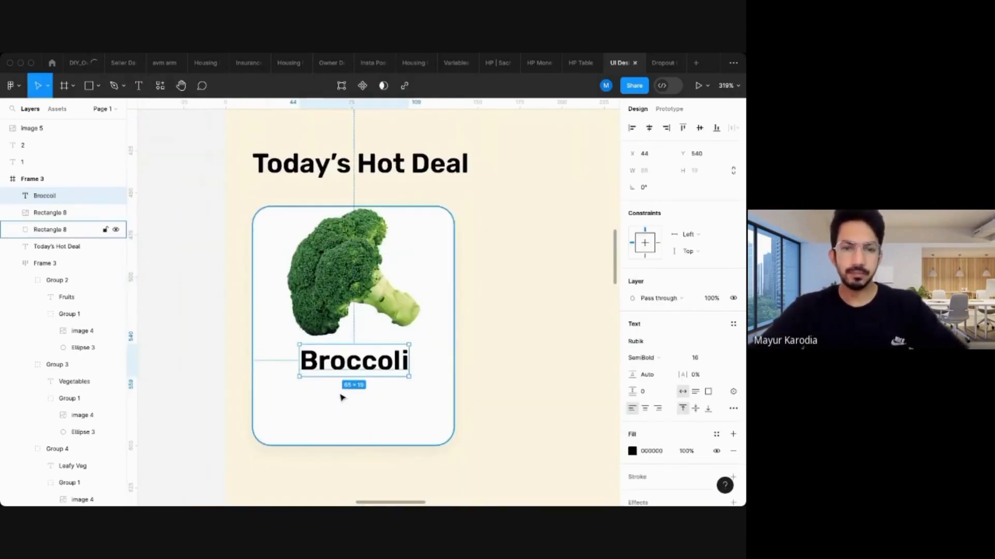
Position the Broccoli label at X 28, Y 544, 12 px in from the card's left edge and 8 px below the image.
drag(352, 364, 338, 369)
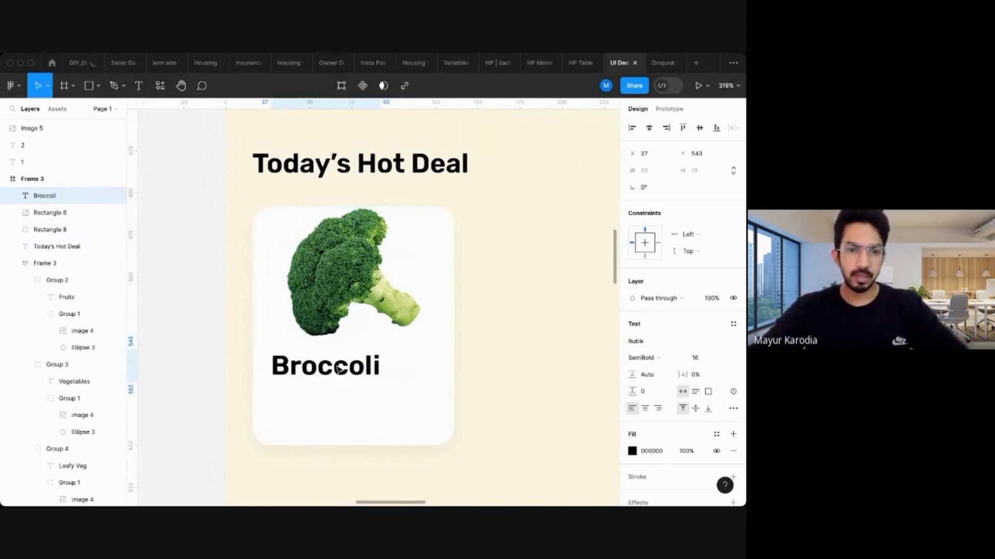
key(Right)
key(Right)
key(Right)
key(Right)
key(Right)
key(alt)
key(alt)
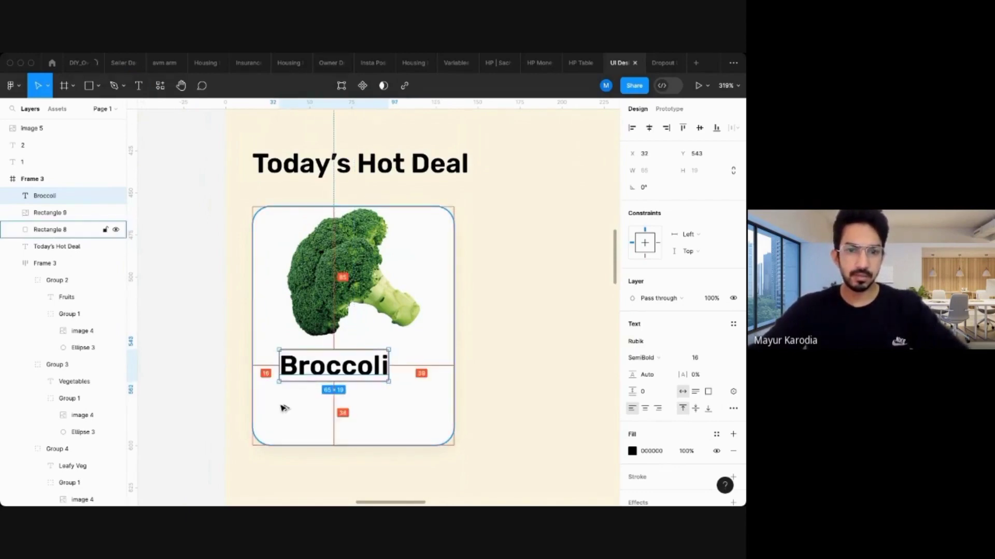
key(Left)
key(Left)
key(Left)
key(Left)
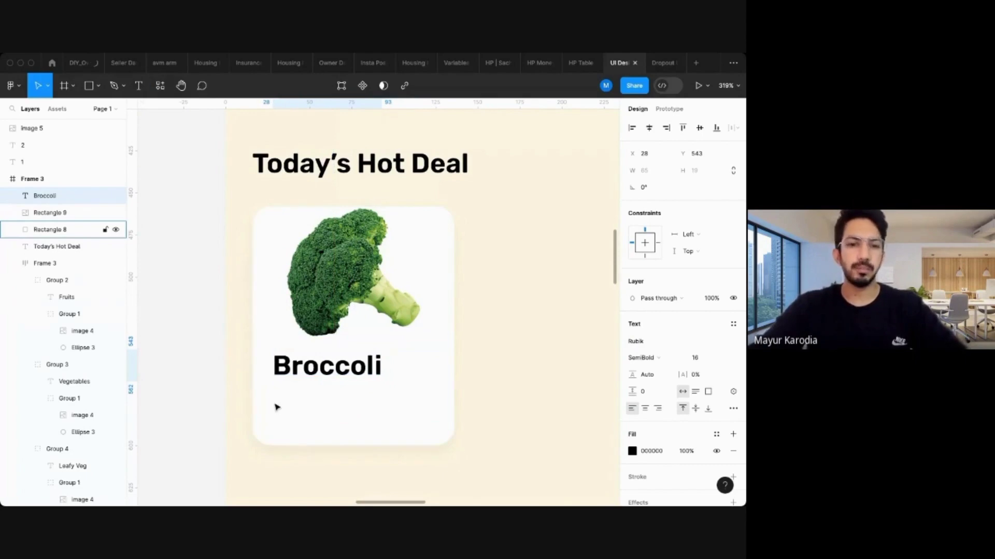
key(alt)
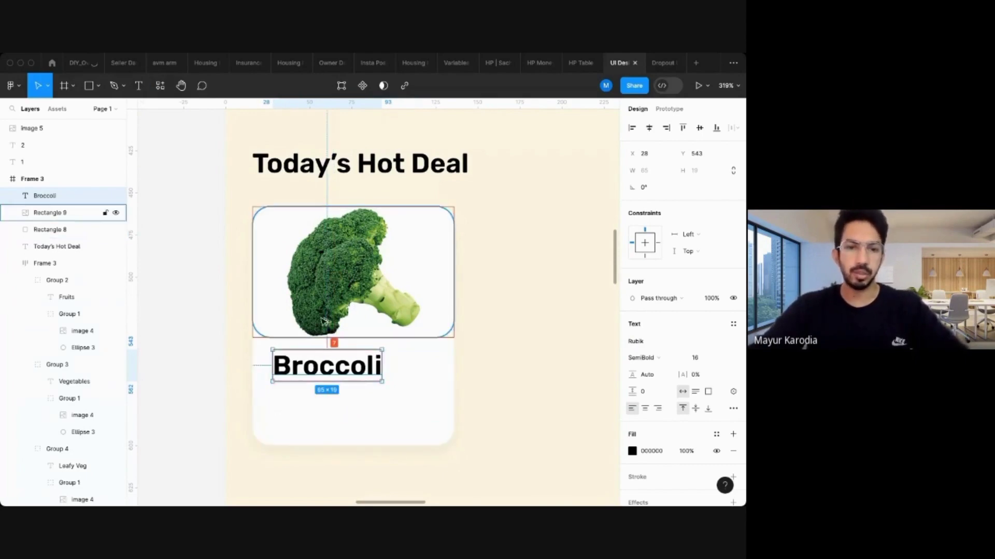
key(Down)
key(alt)
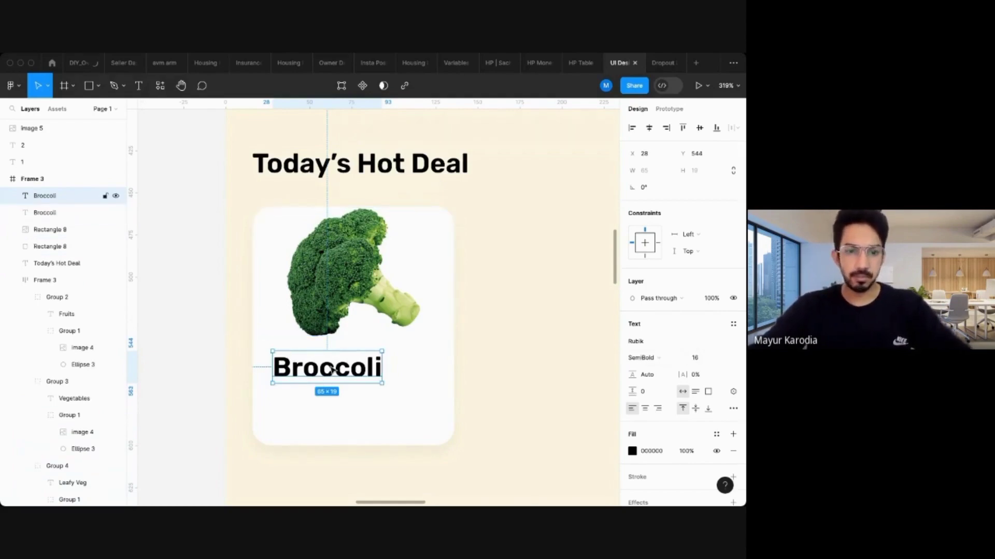
Duplicate the Broccoli label directly below itself and change the copy's text to "1 Kg".
drag(334, 368, 334, 401)
key(Return)
text(1 Kg)
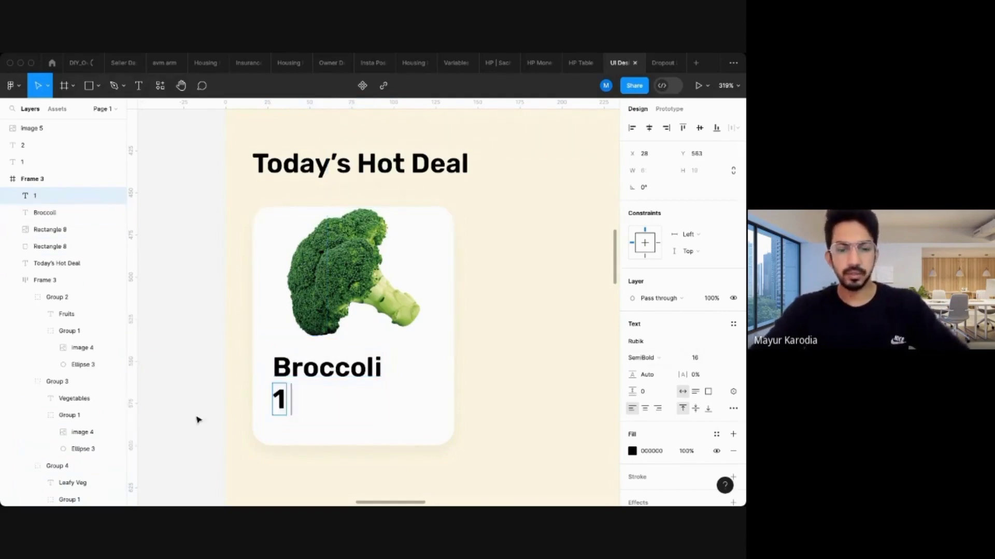
key(Escape)
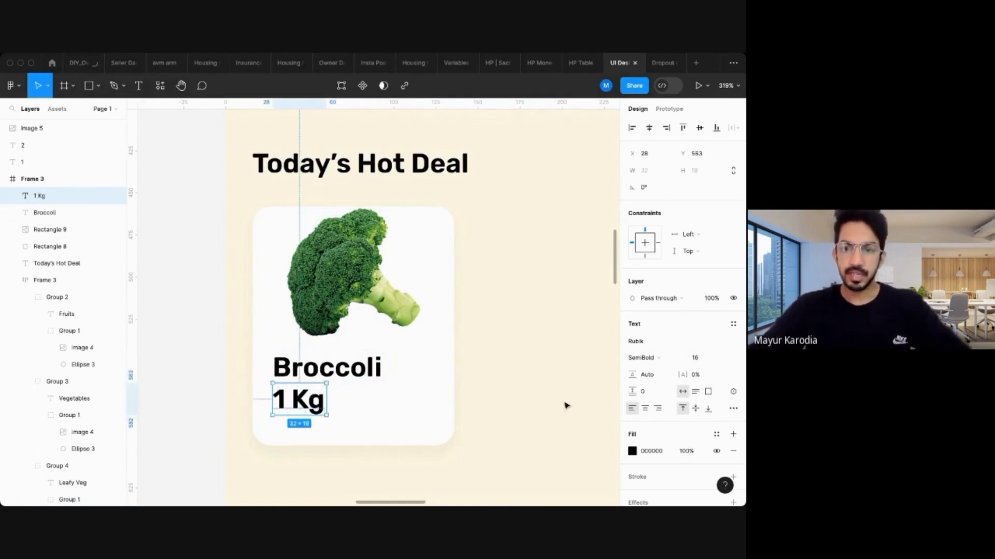
Set the 1 Kg text to size 12, Regular weight and 70% opacity.
click(697, 357)
text(12)
key(Return)
click(641, 359)
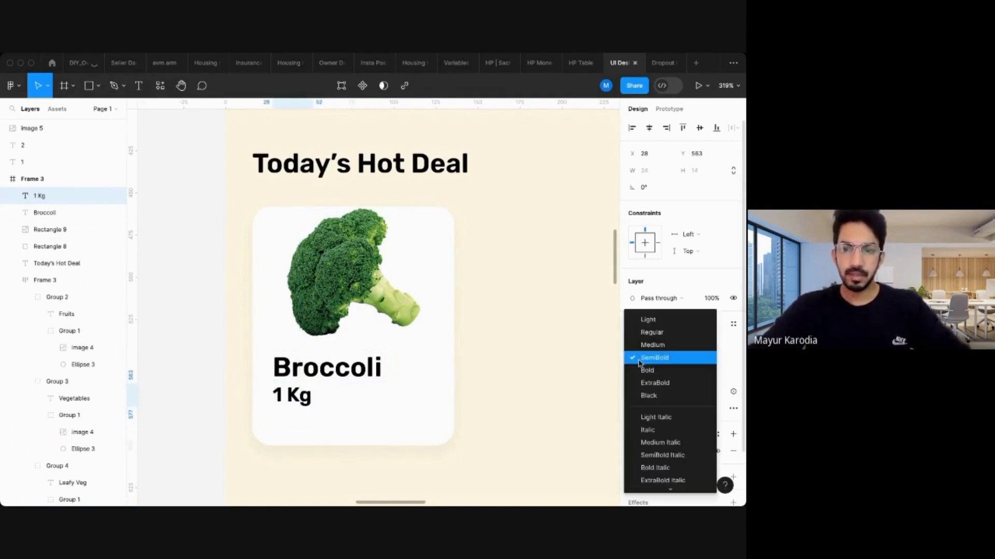
click(652, 332)
click(236, 409)
click(302, 400)
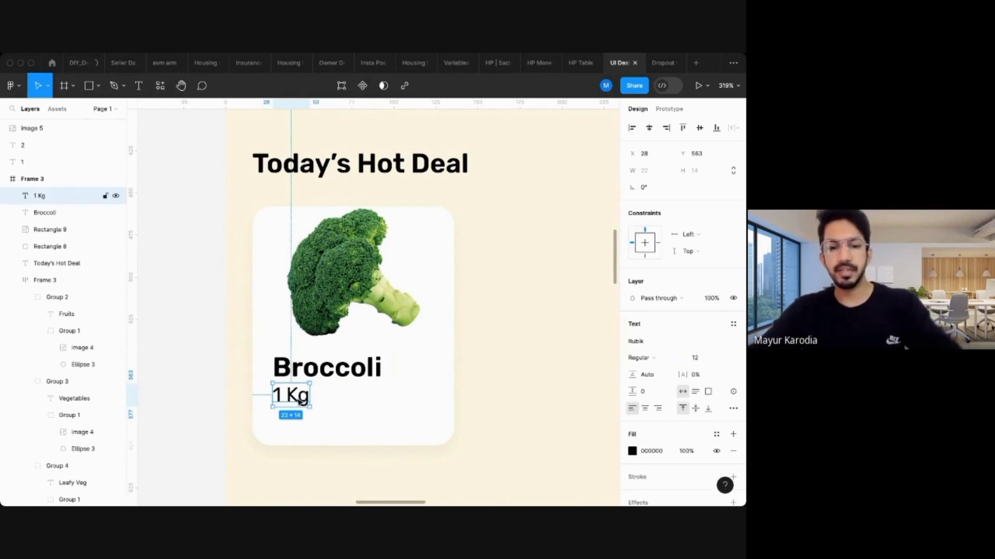
key(7)
click(200, 349)
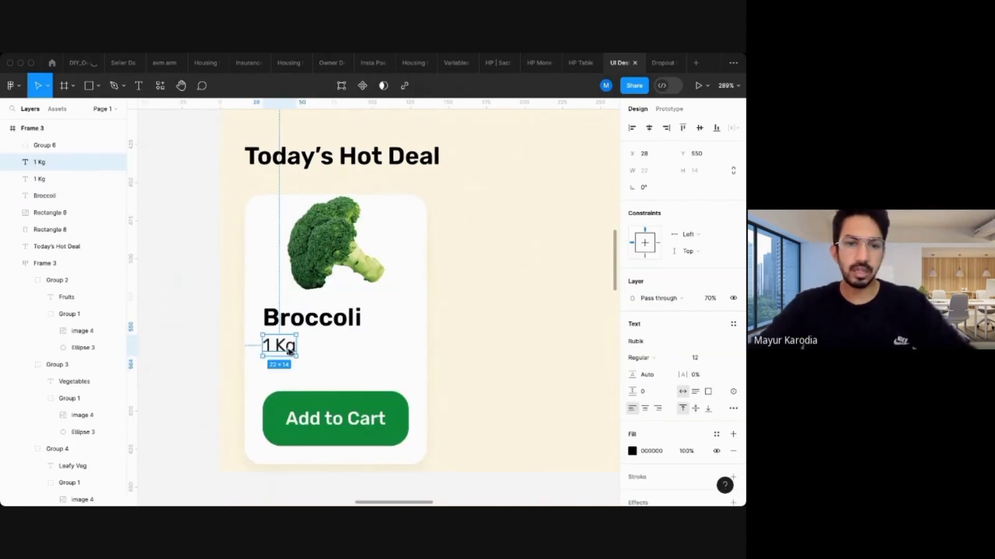
Move the duplicated 1 Kg text below the original and change it to the price "₹ 120.00".
drag(289, 352, 285, 371)
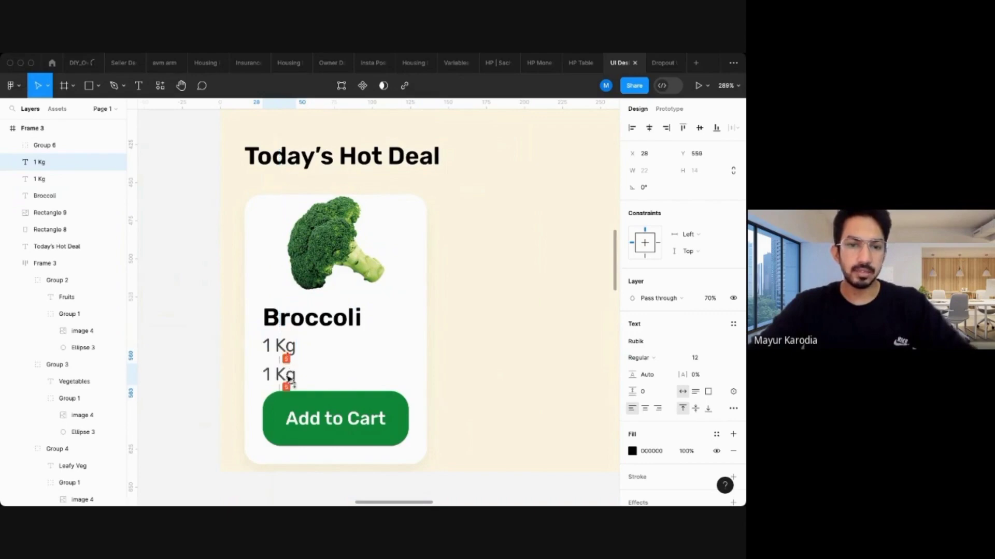
key(Return)
text(₹ 120.00)
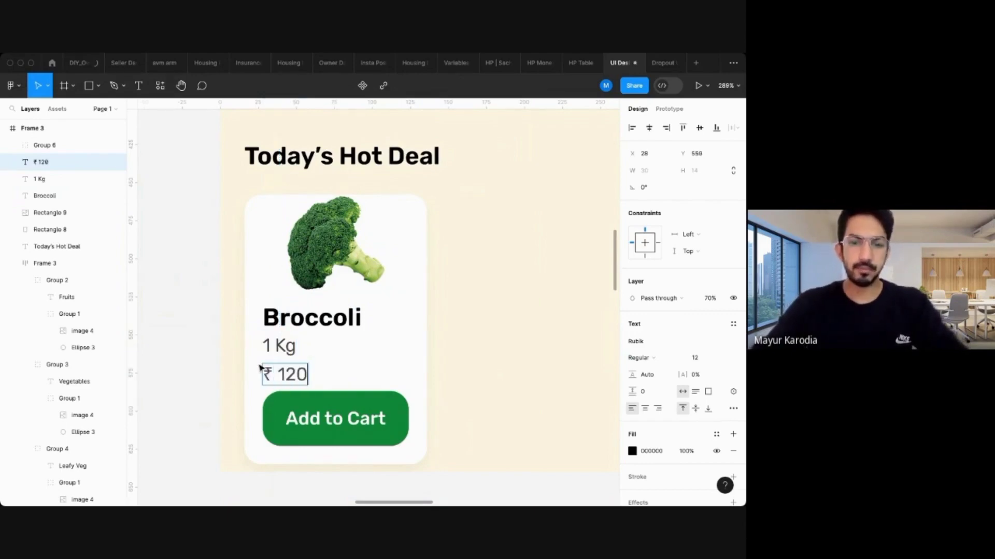
key(Escape)
click(202, 315)
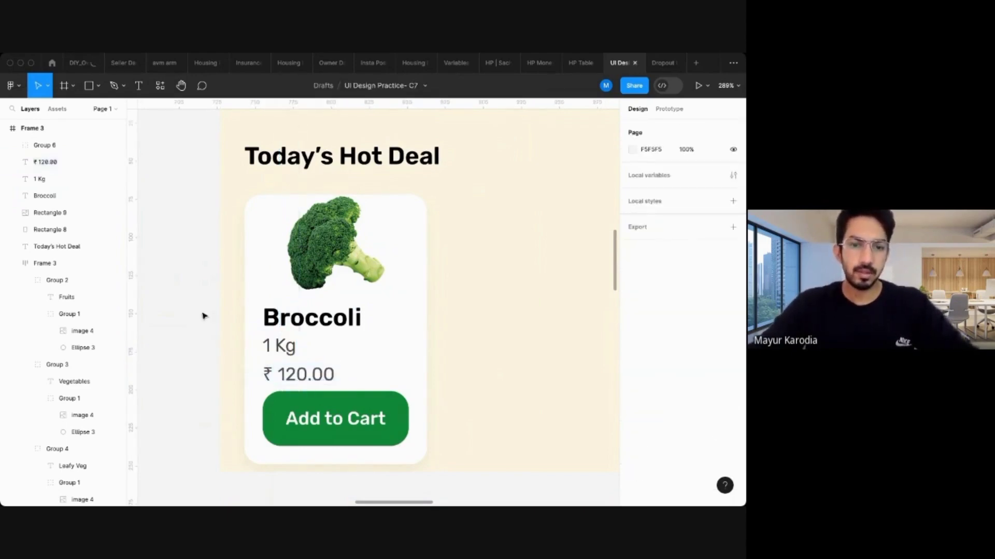
Move the ₹ 120.00 price down to the level of the Add to Cart button near the card's lower edge.
scroll(202, 315, down, 5)
scroll(280, 325, up, 6)
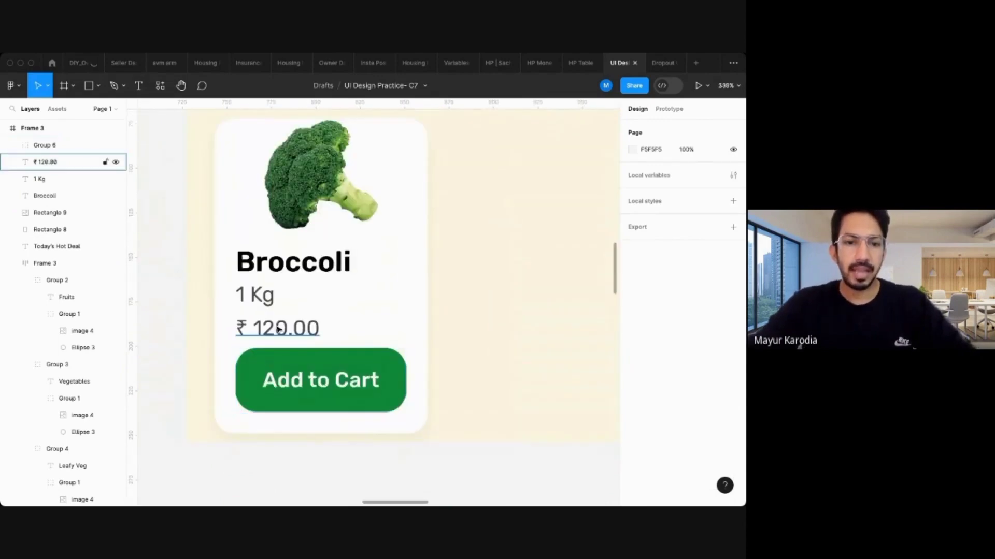
drag(278, 329, 329, 379)
Try to narrow the Add to Cart button's green rectangle to about 45 px from its left side.
click(344, 381)
double_click(311, 359)
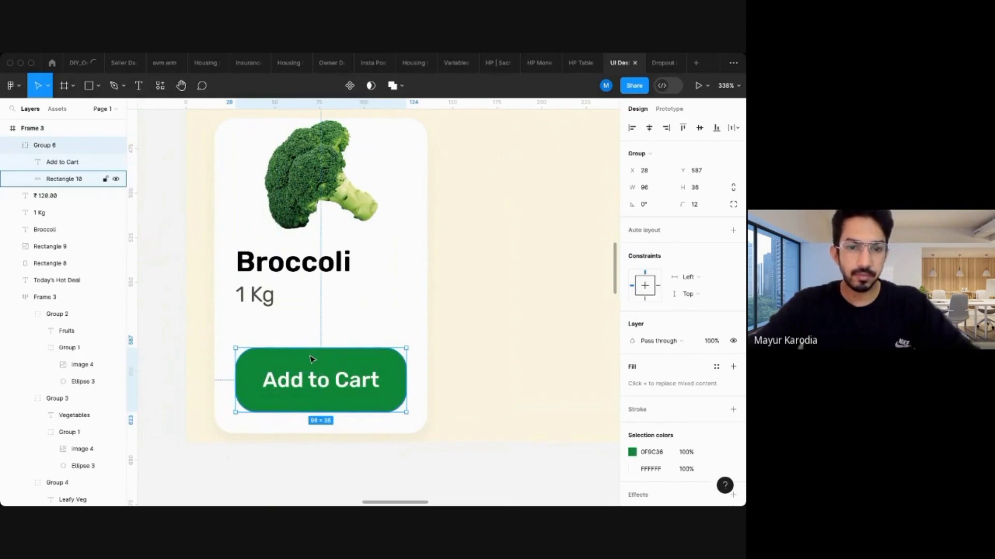
drag(232, 367, 322, 367)
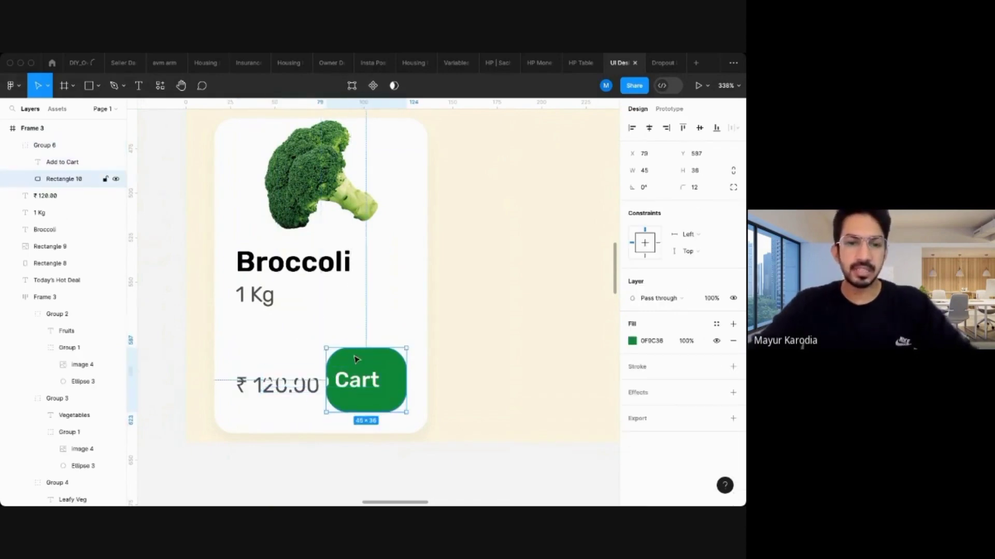
key(super+z)
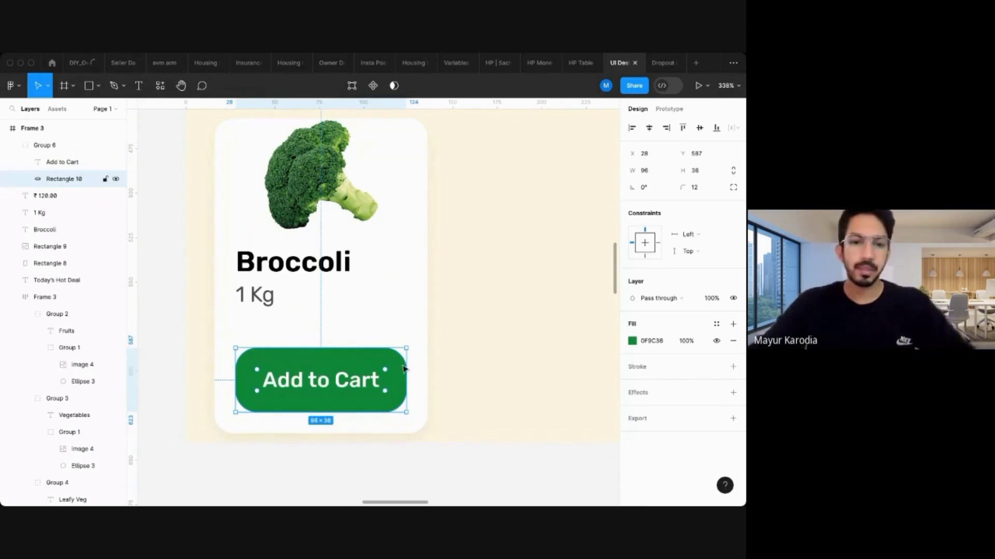
Shrink the button's green rectangle from its left side to about 38 × 36.
scroll(404, 369, down, 3)
scroll(405, 368, up, 4)
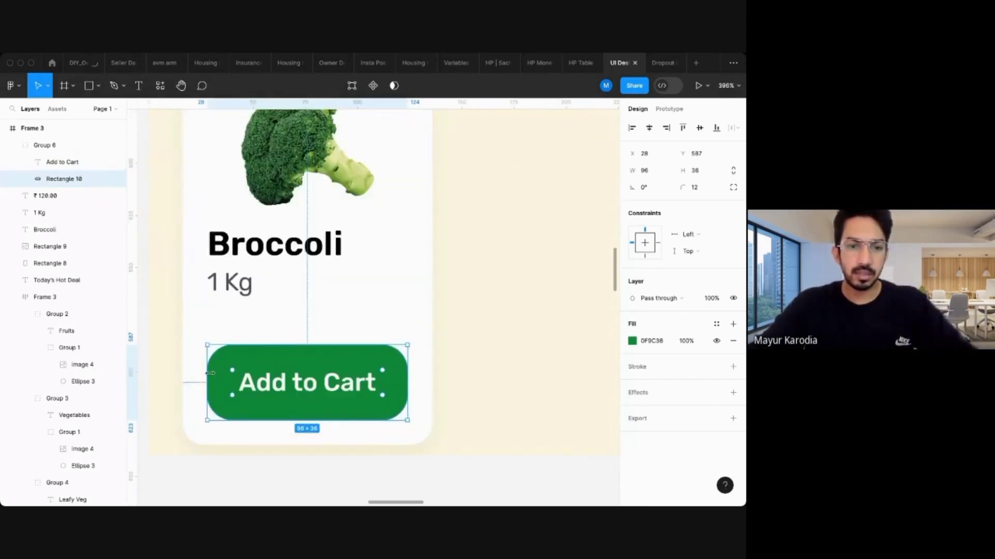
drag(210, 373, 330, 386)
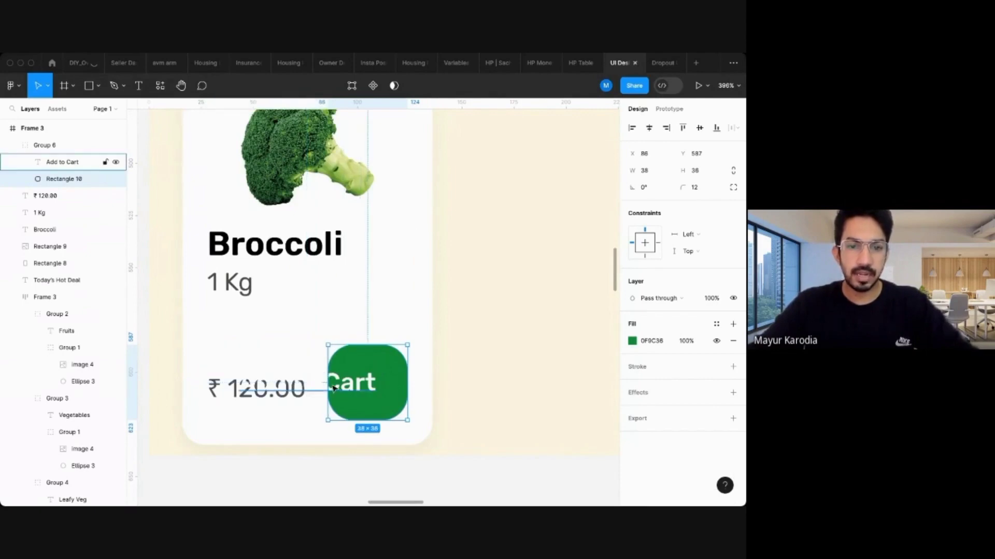
Copy the shopping cart icon from the screen's header onto the green button and recolour it white, FFF.
scroll(334, 389, down, 5)
scroll(329, 384, up, 3)
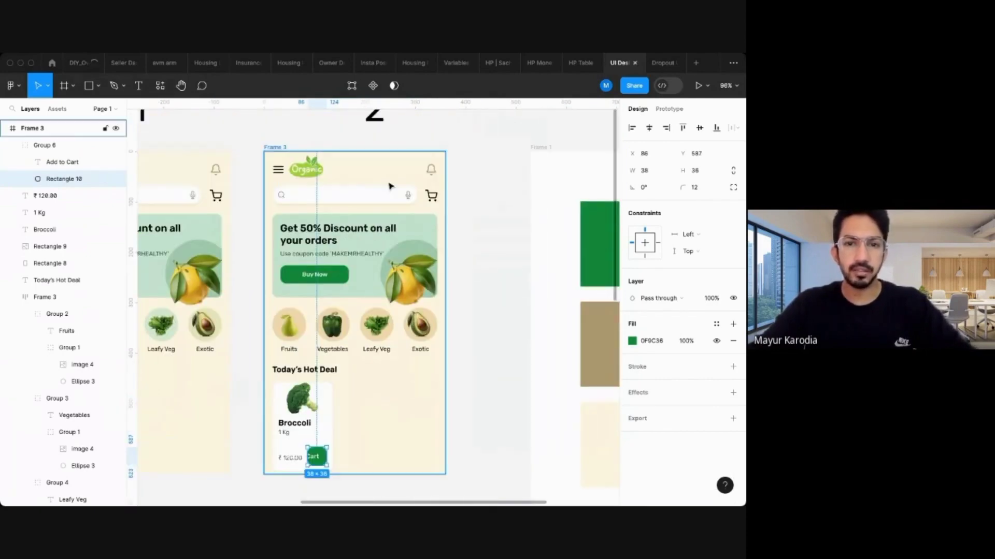
click(430, 194)
key(super+c)
scroll(290, 435, up, 6)
double_click(337, 244)
key(super+v)
drag(276, 205, 351, 205)
click(651, 495)
text(fff)
Delete the Add to Cart label and scale the white cart icon down to fit inside the green button.
click(290, 223)
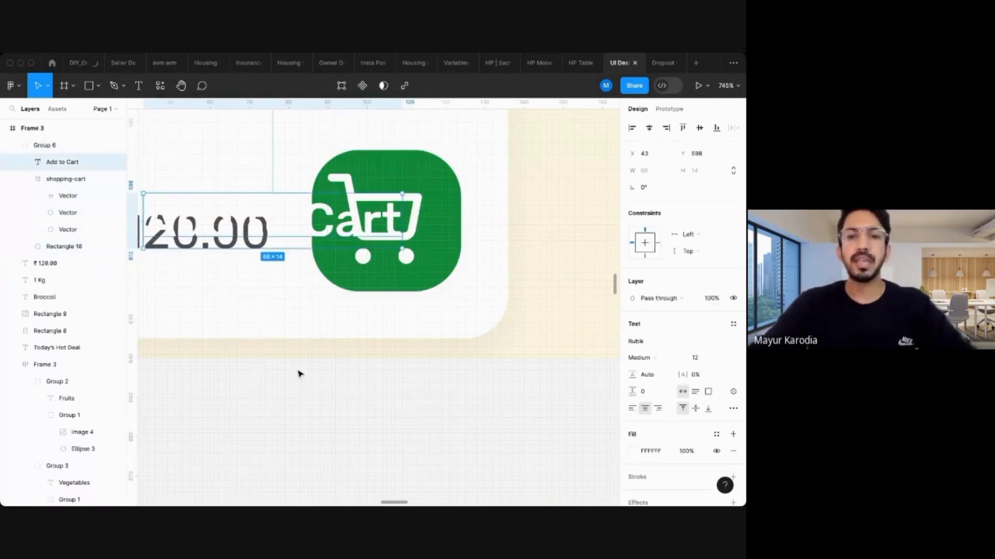
key(BackSpace)
click(399, 206)
drag(424, 267, 405, 251)
drag(389, 227, 398, 236)
Centre the cart icon horizontally and vertically on the green button rectangle.
shift+click(441, 212)
click(648, 127)
click(700, 128)
click(388, 269)
scroll(275, 322, down, 2)
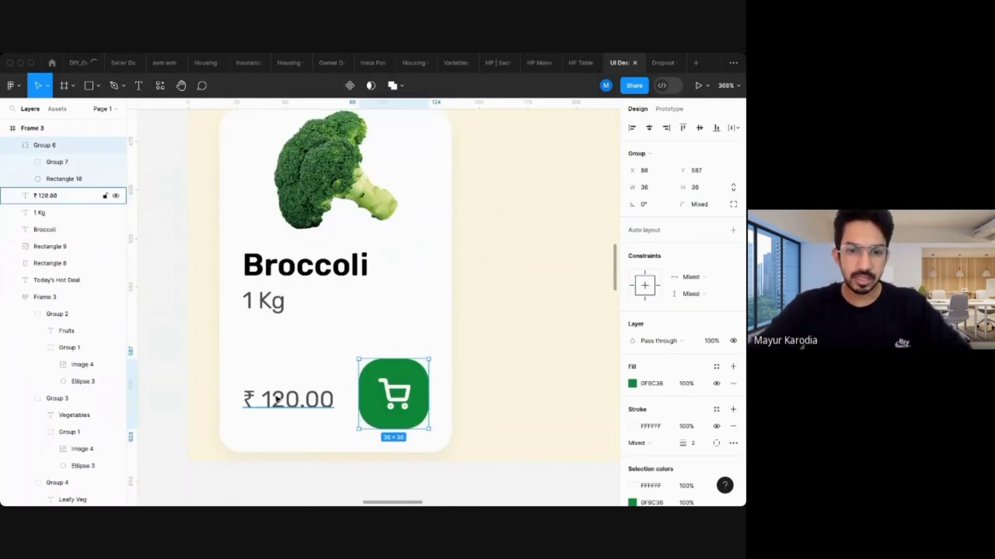
Align the ₹ 120.00 price and the green cart button on their vertical centres.
click(277, 399)
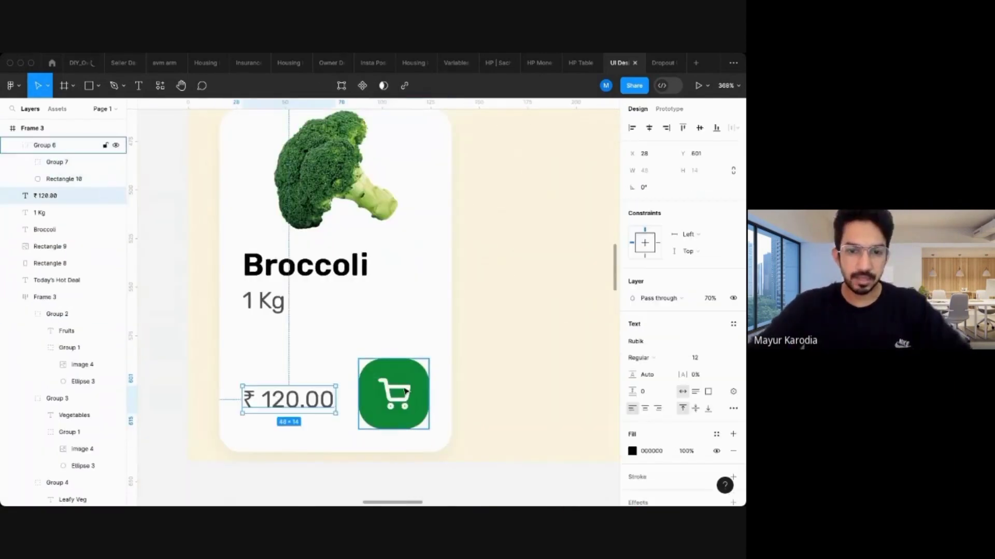
double_click(395, 393)
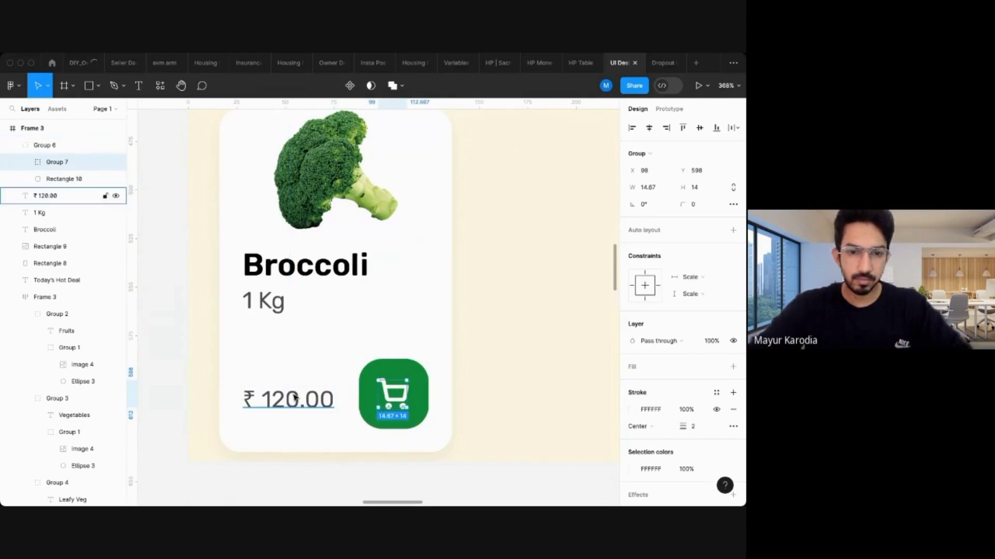
click(332, 406)
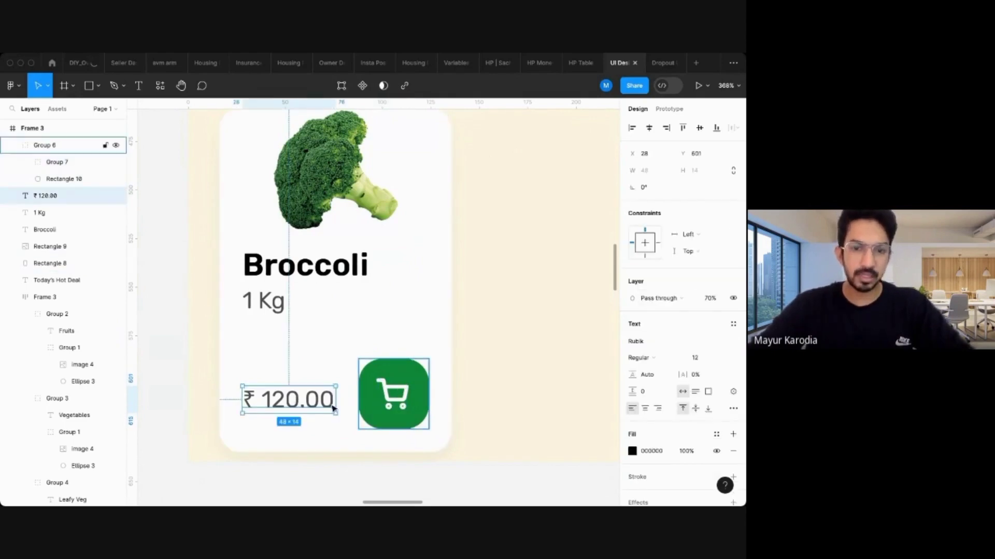
shift+click(398, 386)
click(700, 128)
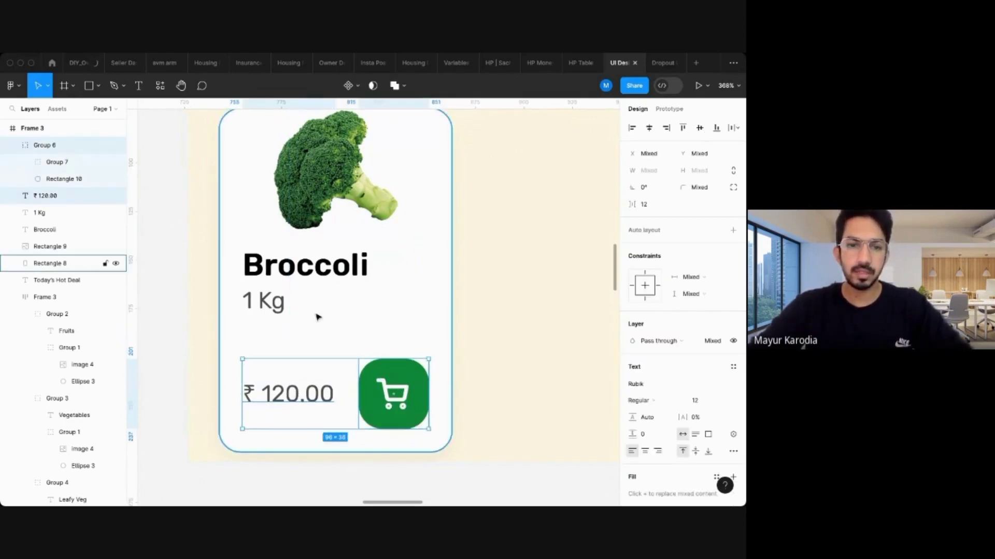
Move the price and cart button together up by 19 px, closer to the 1 Kg label.
key(shift+Up)
key(shift+Up)
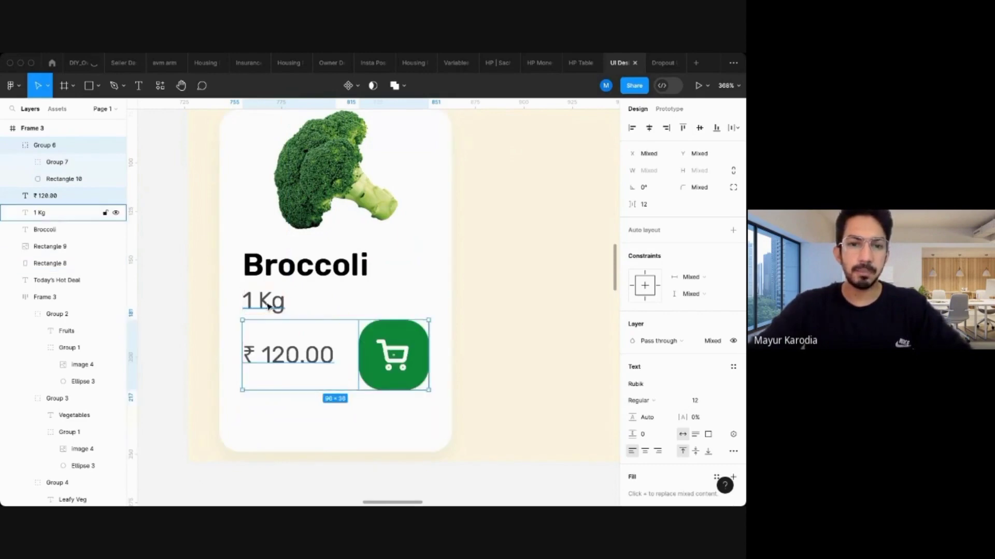
key(Down)
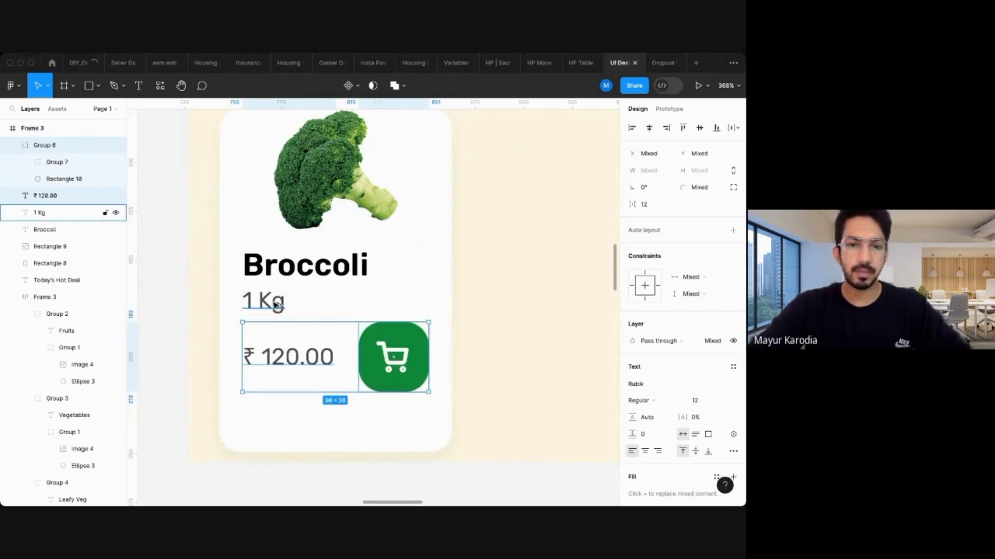
Shorten the Broccoli card's white background from its lower edge to about 146 high.
click(223, 317)
scroll(223, 317, down, 3)
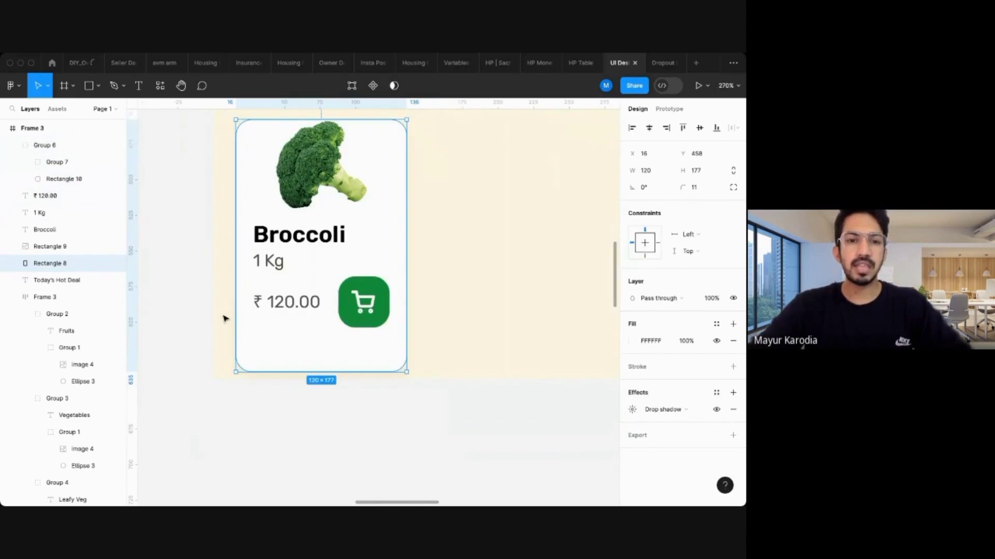
click(220, 297)
click(302, 356)
drag(316, 371, 319, 327)
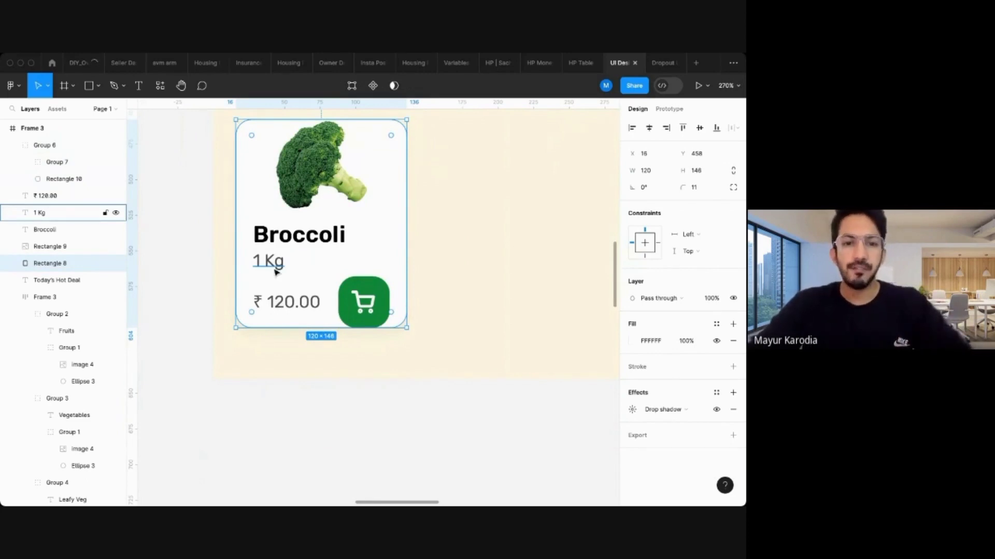
Lower the 1 Kg label's opacity to 50%.
click(288, 304)
click(267, 261)
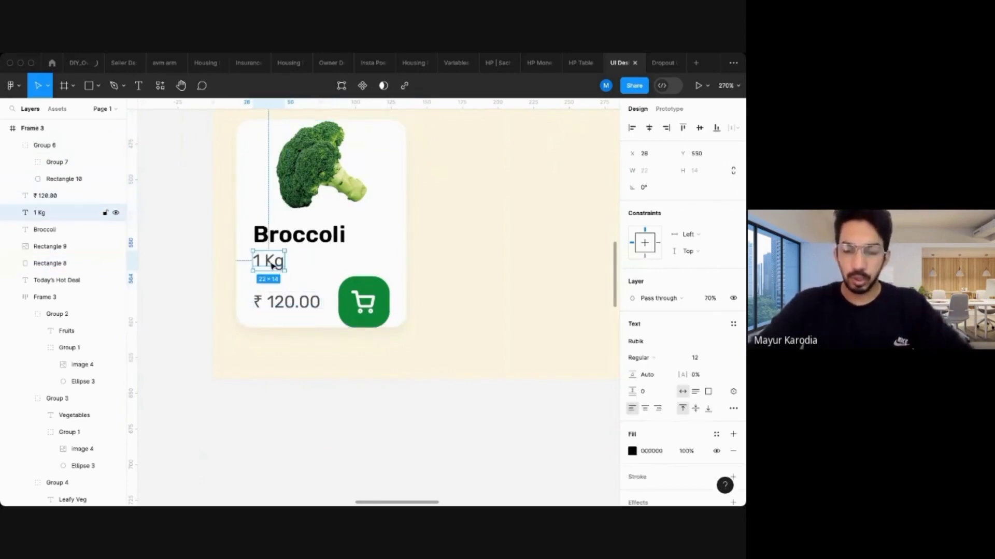
scroll(271, 265, up, 1)
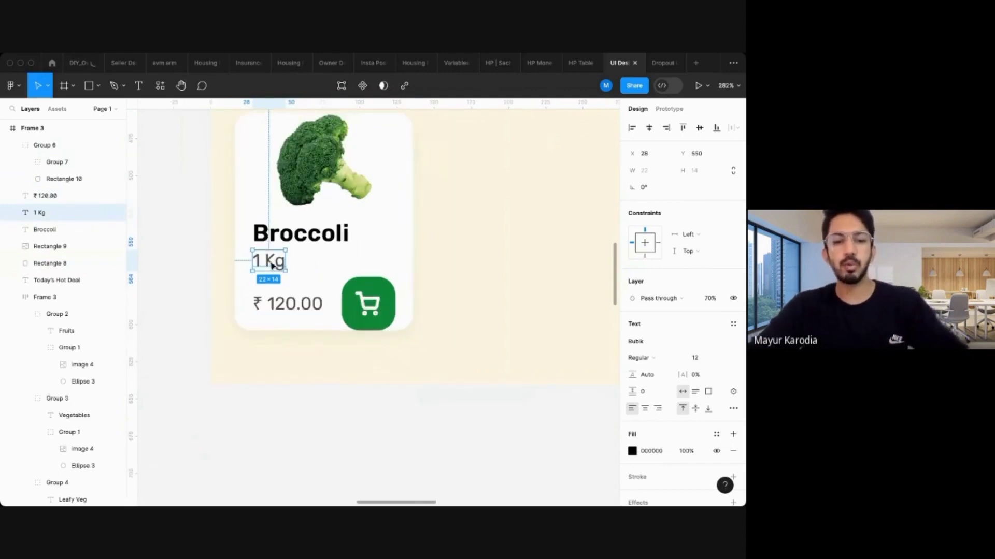
key(5)
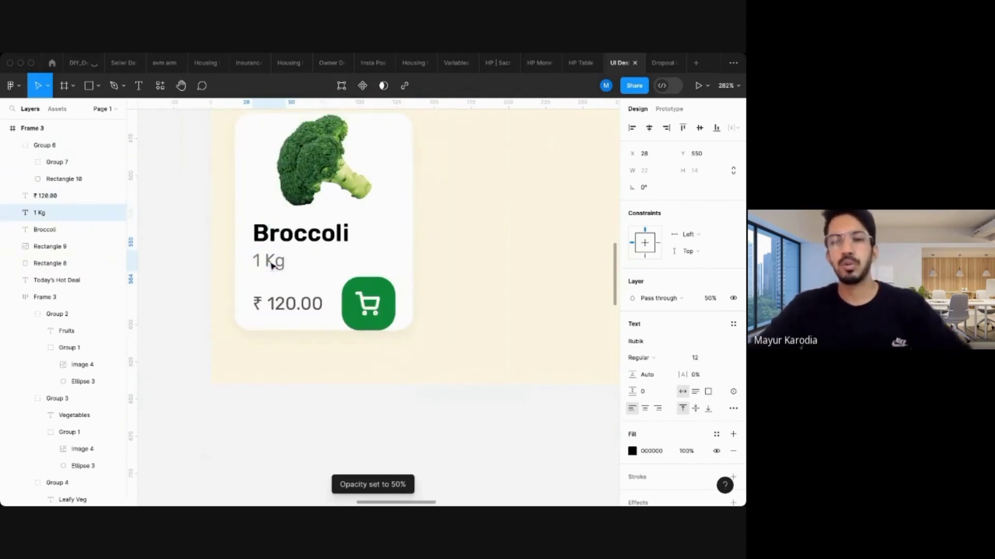
click(195, 287)
Check the font size of the 1 Kg label.
scroll(195, 286, down, 3)
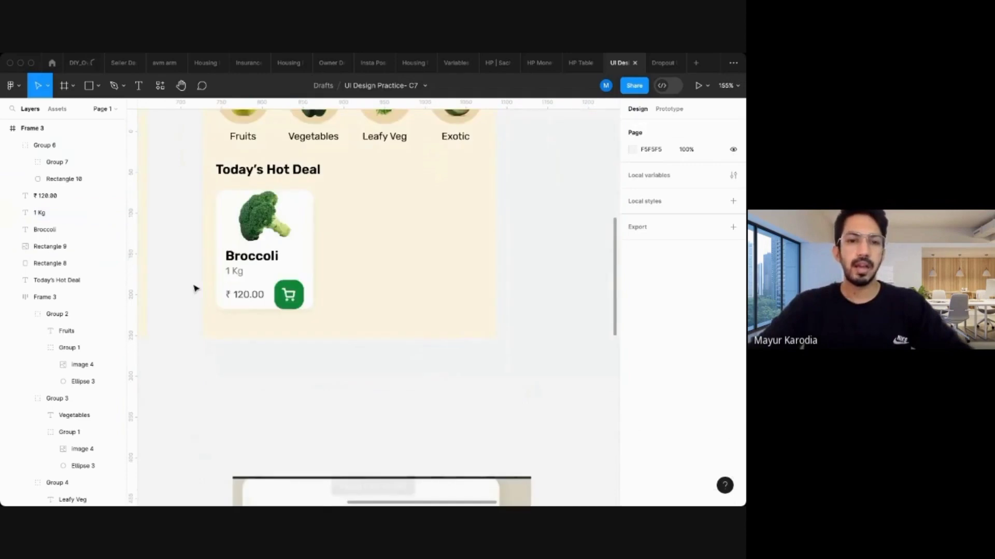
scroll(195, 287, up, 2)
click(47, 213)
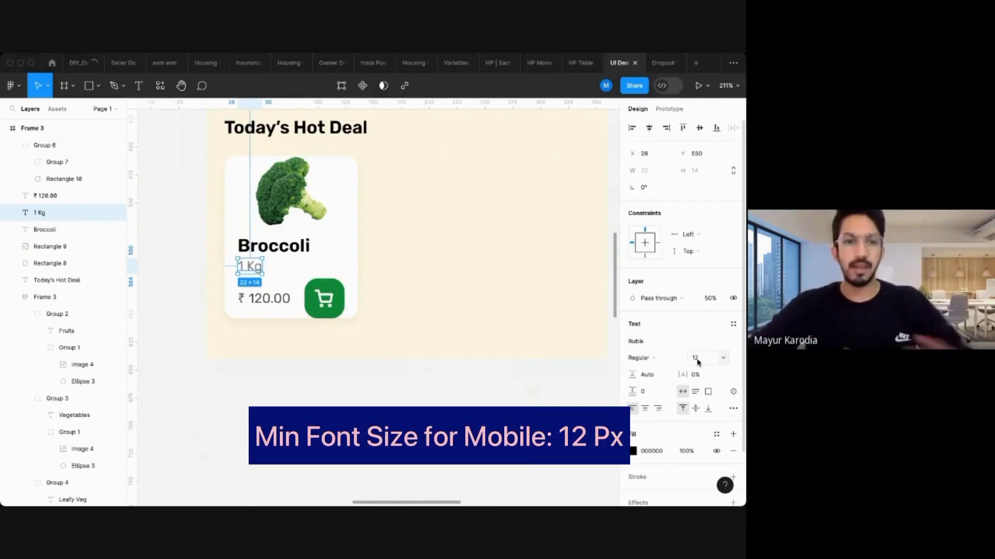
click(393, 403)
Remove the space after the rupee sign so the price reads ₹120.00.
scroll(281, 368, up, 3)
scroll(281, 365, up, 2)
click(278, 327)
double_click(277, 317)
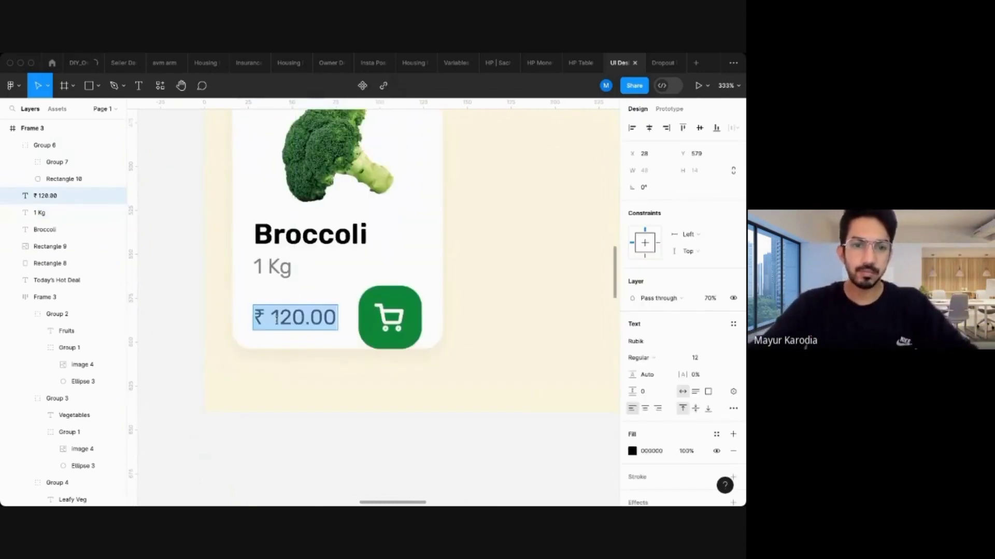
click(276, 317)
key(BackSpace)
key(Escape)
key(Escape)
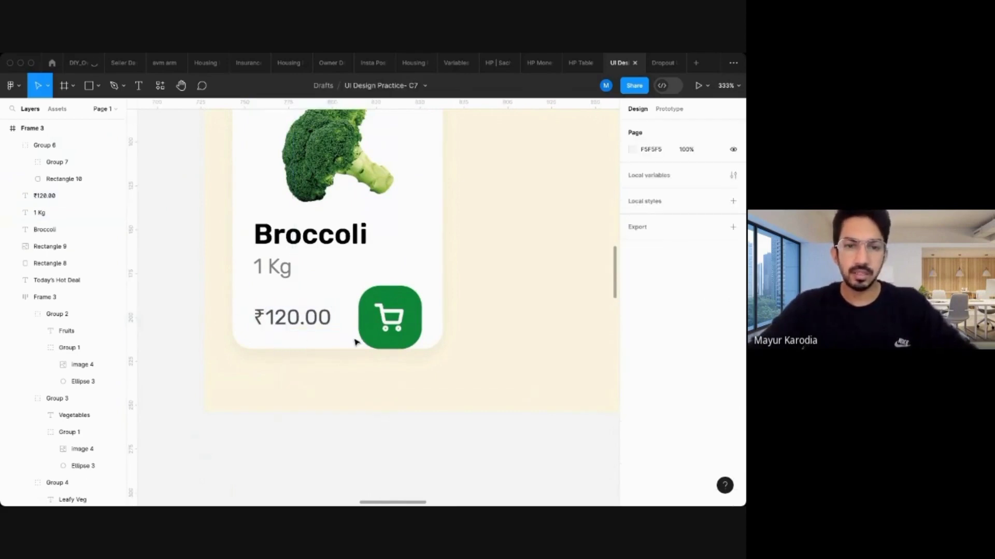
Set the card background's height to 154 to leave space beneath the cart button.
click(356, 342)
click(696, 170)
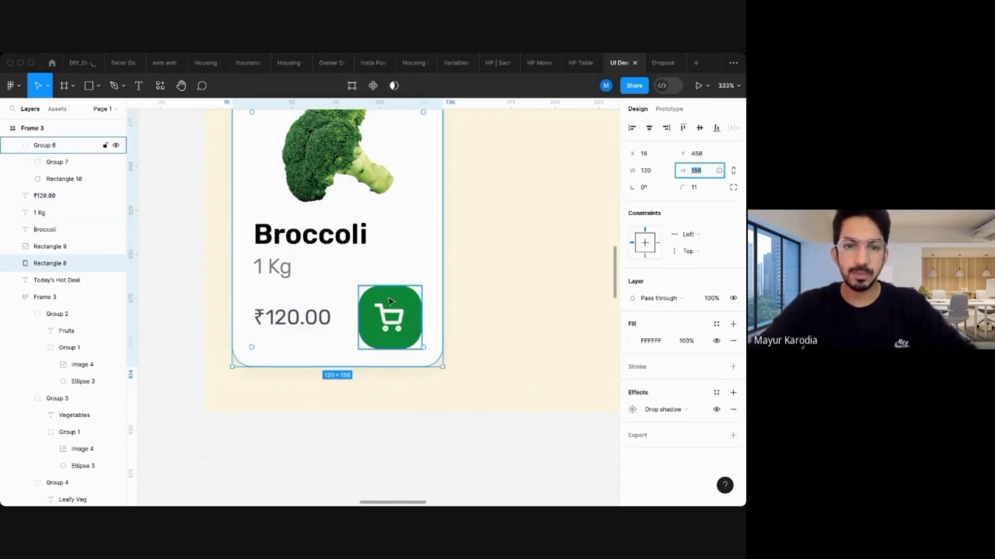
key(alt)
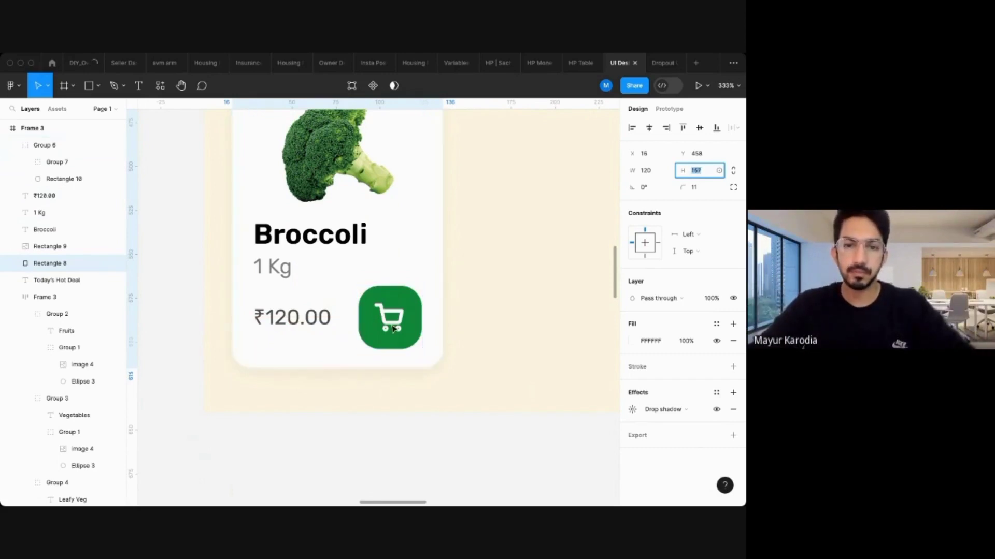
key(alt)
click(376, 415)
Group all elements of the Broccoli card, including its background, image, texts and cart button.
scroll(377, 415, down, 6)
scroll(377, 415, down, 1)
scroll(357, 404, right, 1)
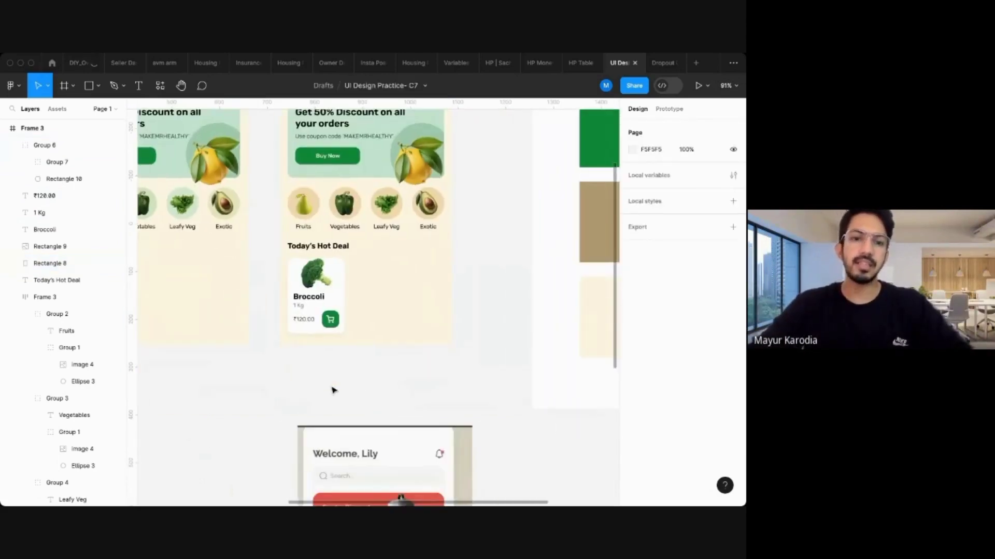
scroll(219, 386, down, 1)
scroll(220, 386, down, 2)
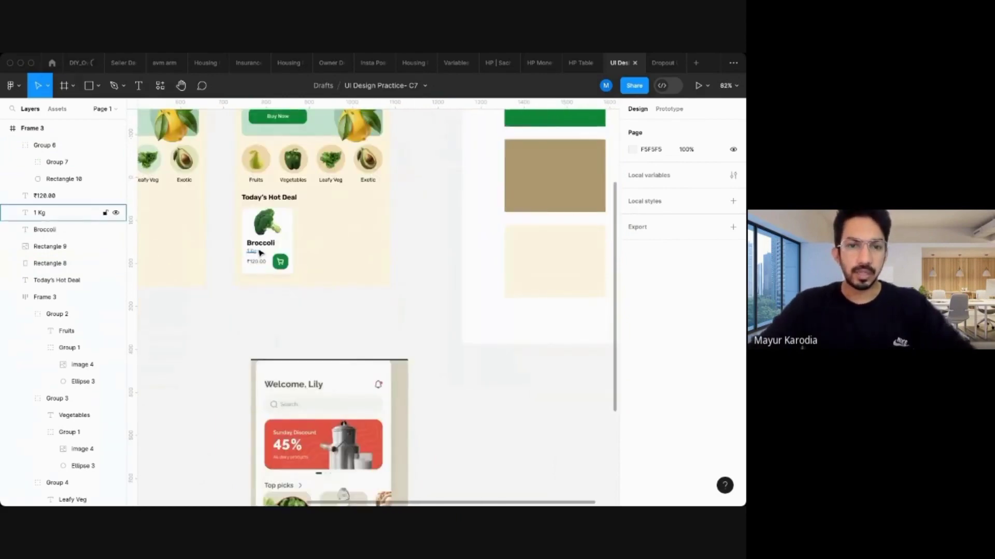
click(252, 251)
scroll(228, 231, up, 4)
drag(229, 200, 369, 319)
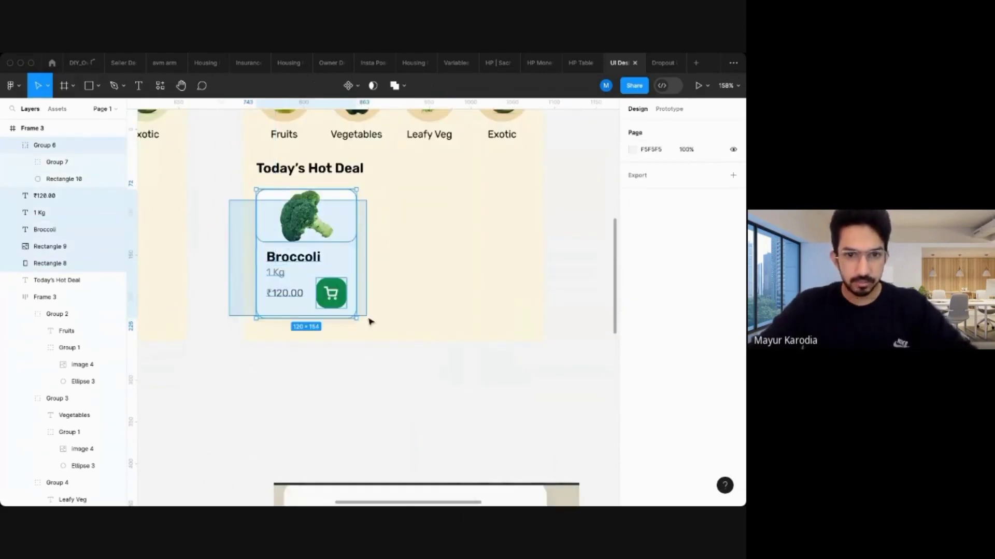
key(super+g)
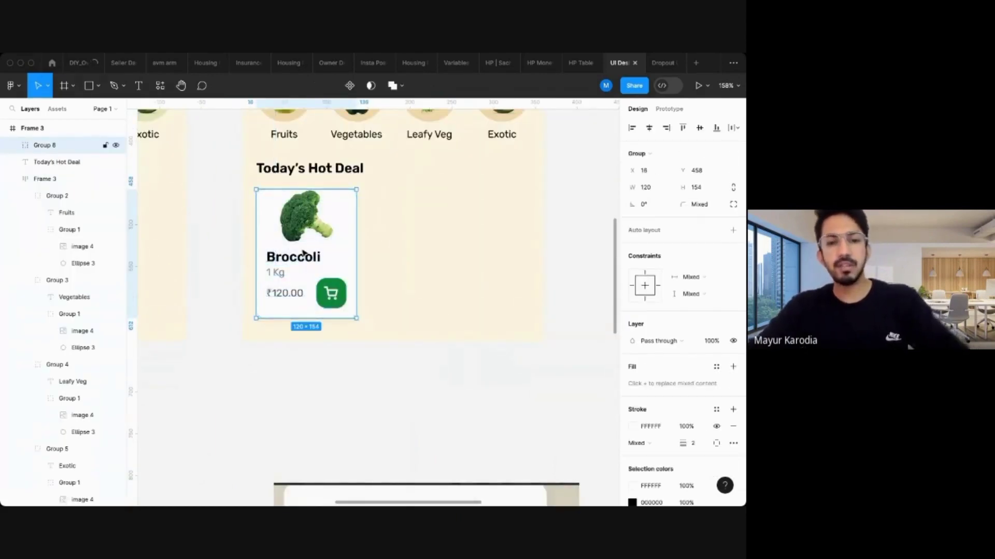
Duplicate the grouped Broccoli card beside the original in the Today's Hot Deal section.
drag(409, 260, 425, 259)
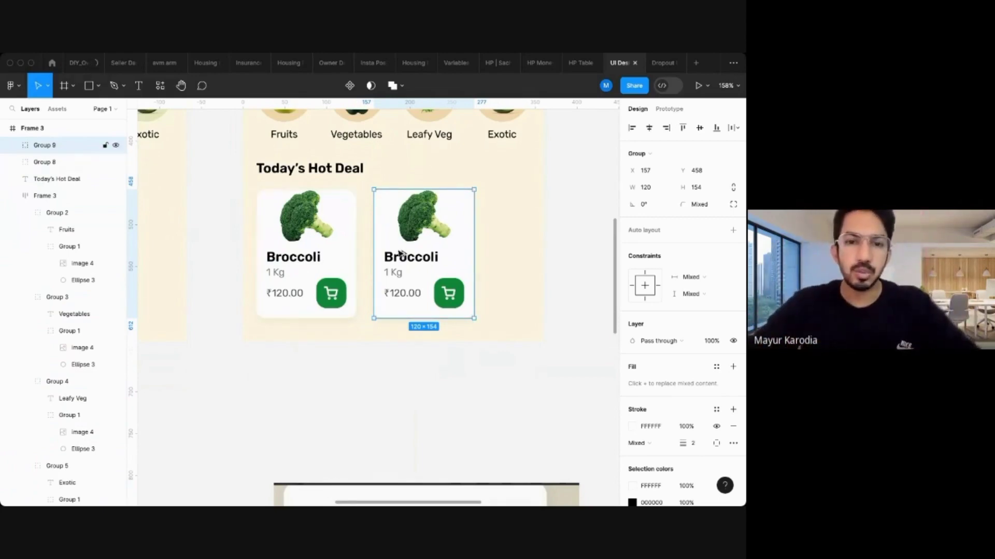
click(349, 447)
scroll(348, 447, down, 5)
scroll(346, 414, up, 3)
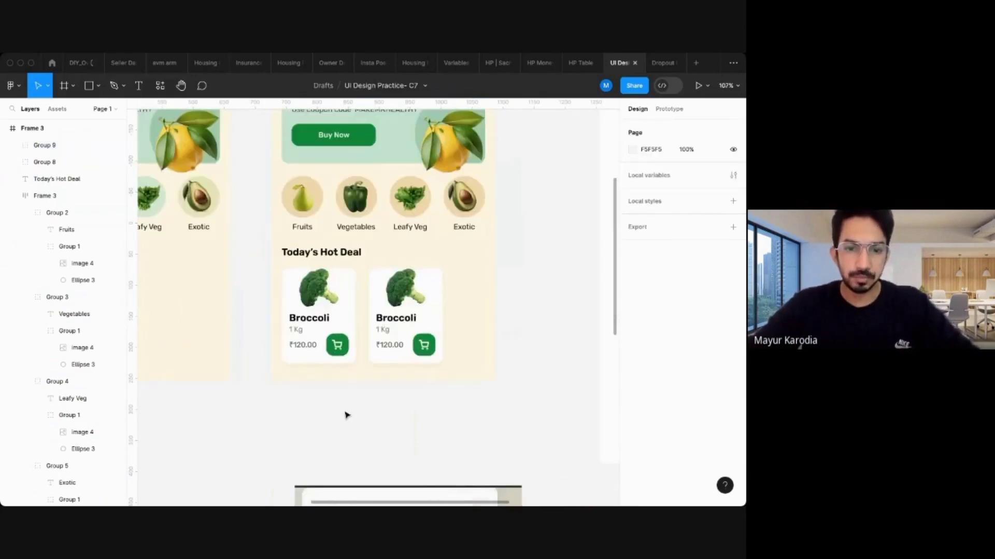
Combine the two Broccoli cards into a horizontal auto layout with 20 spacing.
scroll(316, 298, up, 2)
click(316, 303)
shift+click(392, 318)
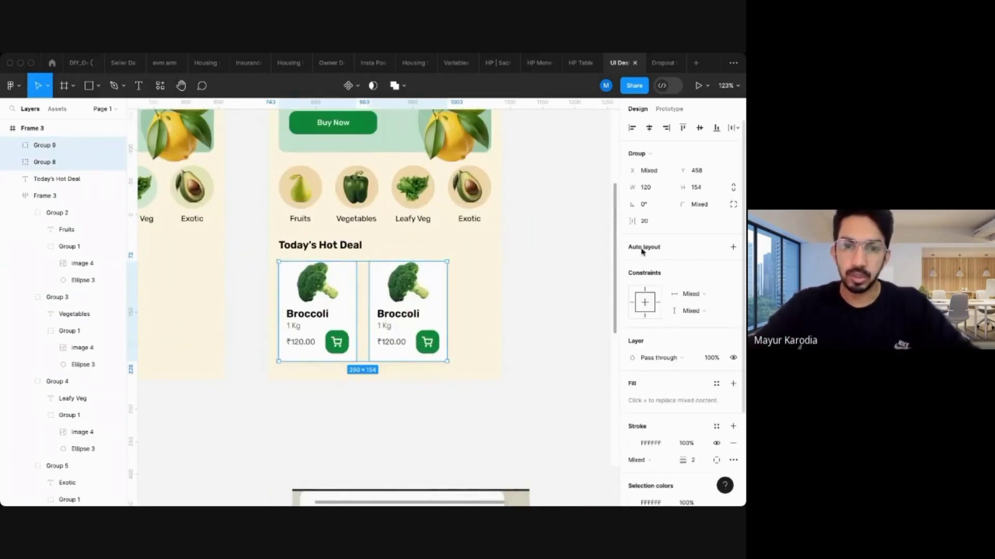
key(shift+a)
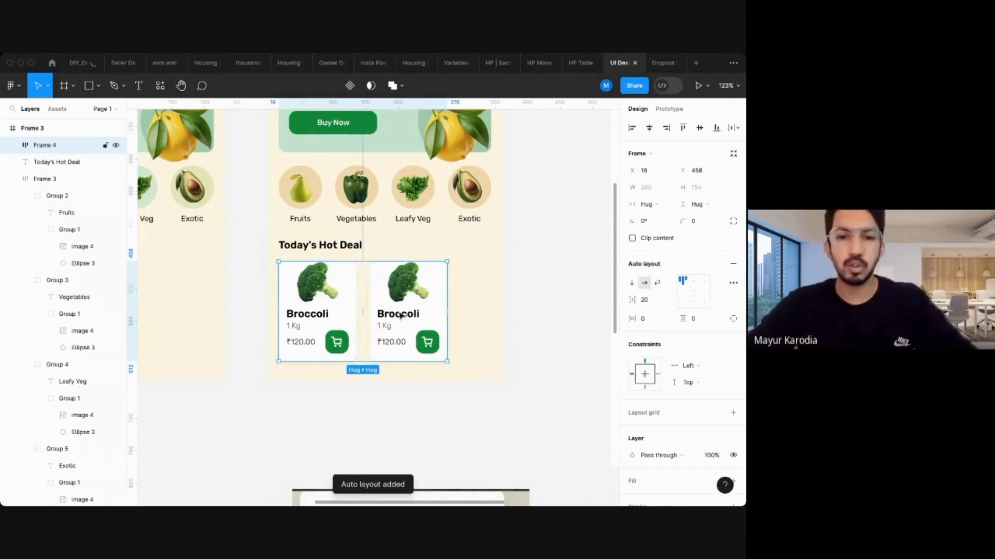
Duplicate the second card inside the auto layout to add a third card running off the screen's edge.
click(401, 316)
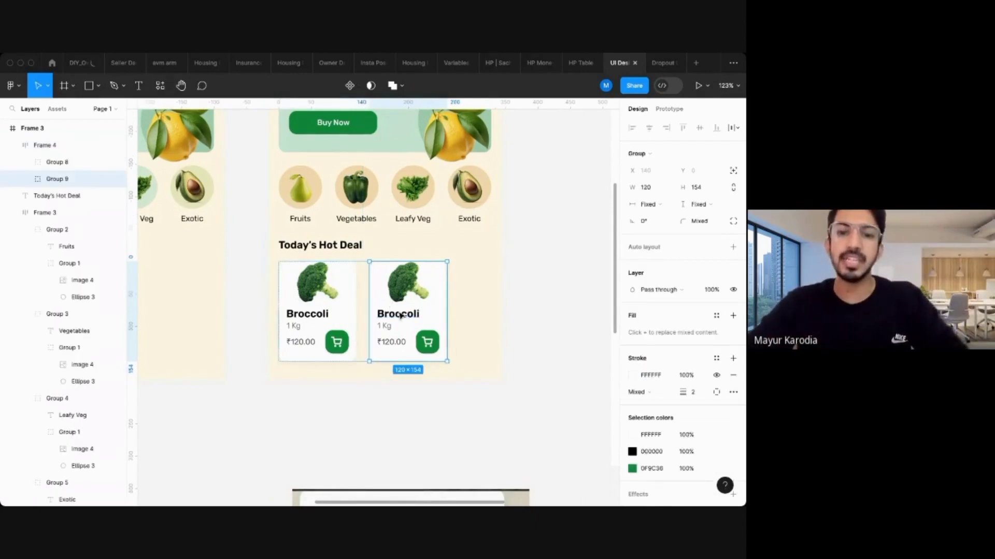
key(ctrl+d)
click(422, 388)
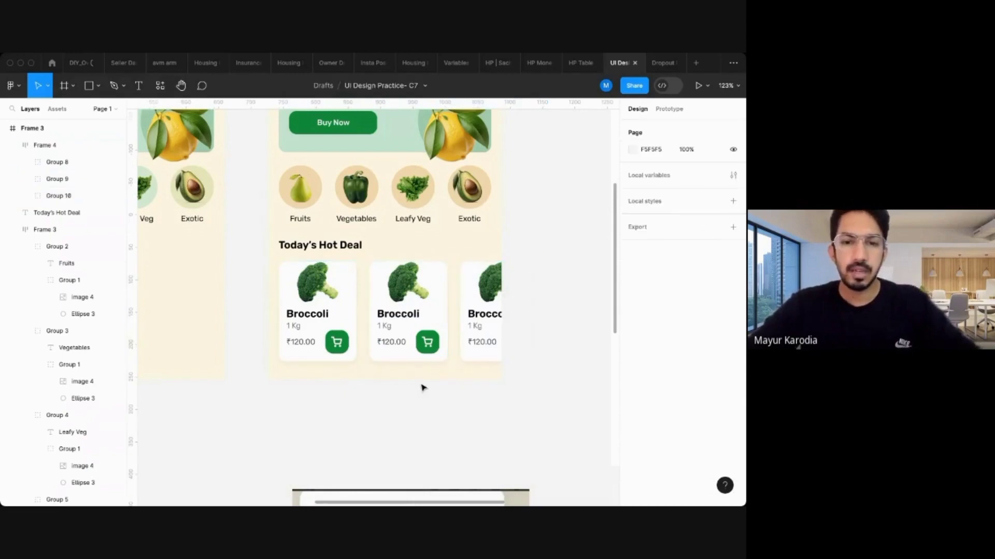
scroll(421, 388, down, 5)
scroll(423, 388, up, 10)
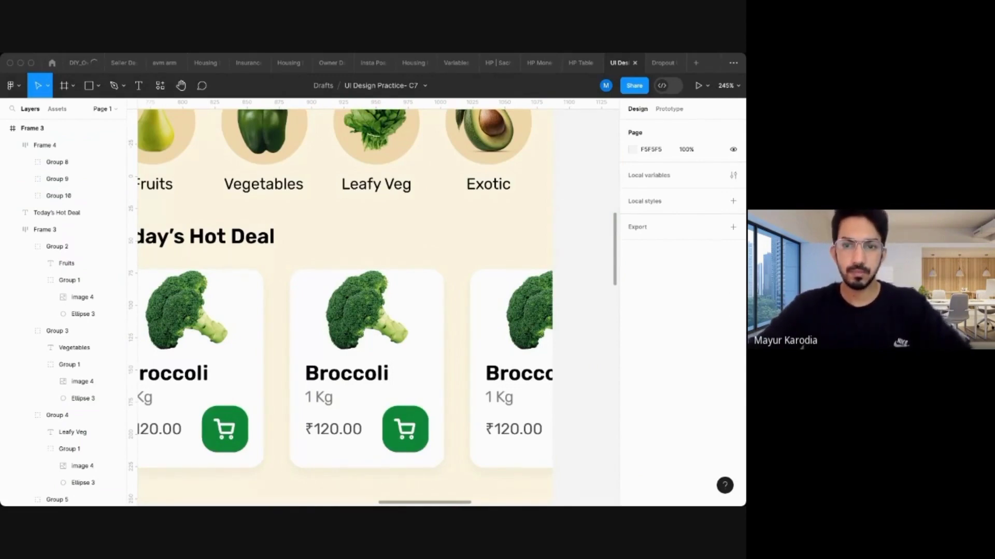
Change the second card's image and texts to Carrot, 0.5 Kg, ₹40.00, and the third card's to Banana, 2 Kg, ₹80.00.
click(368, 311)
click(301, 308)
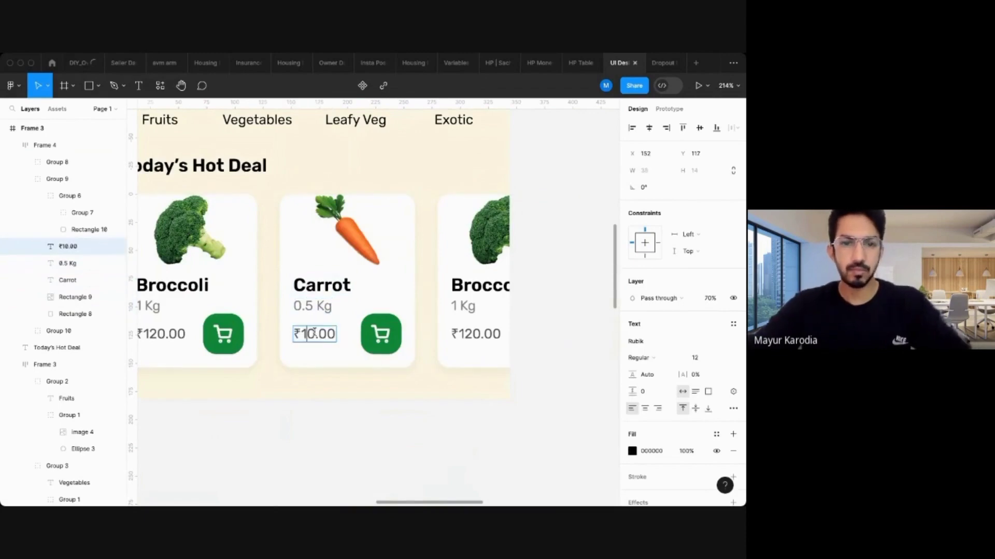
click(377, 255)
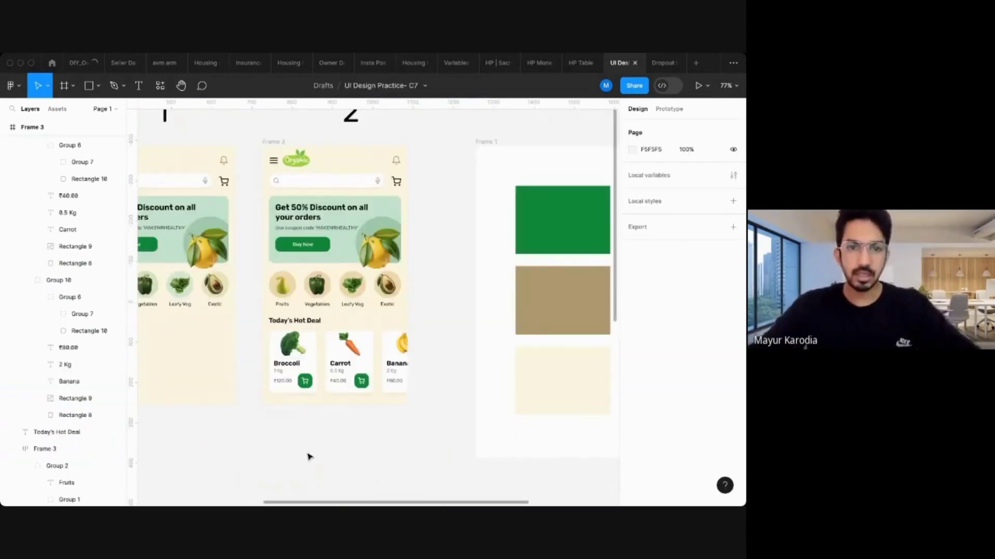
scroll(310, 457, down, 5)
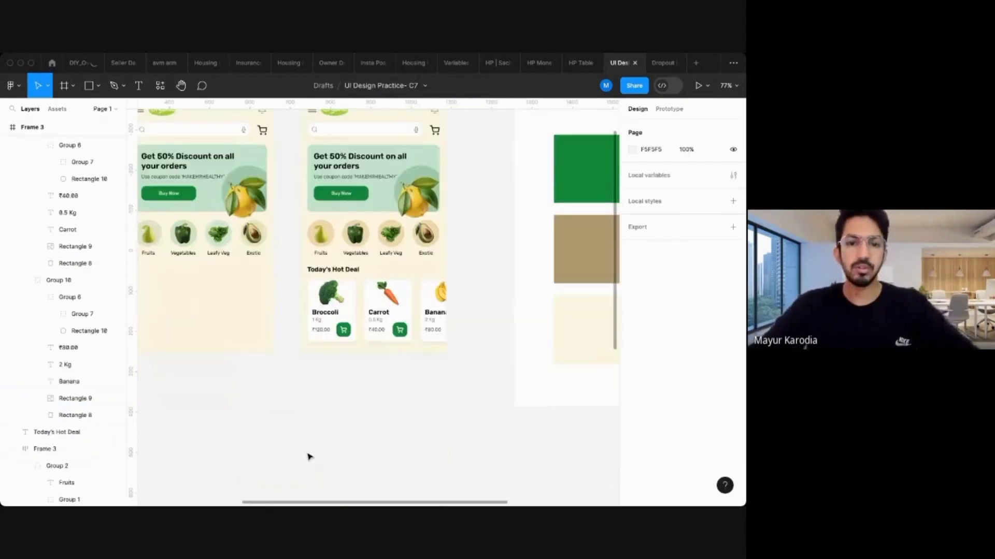
scroll(316, 441, down, 3)
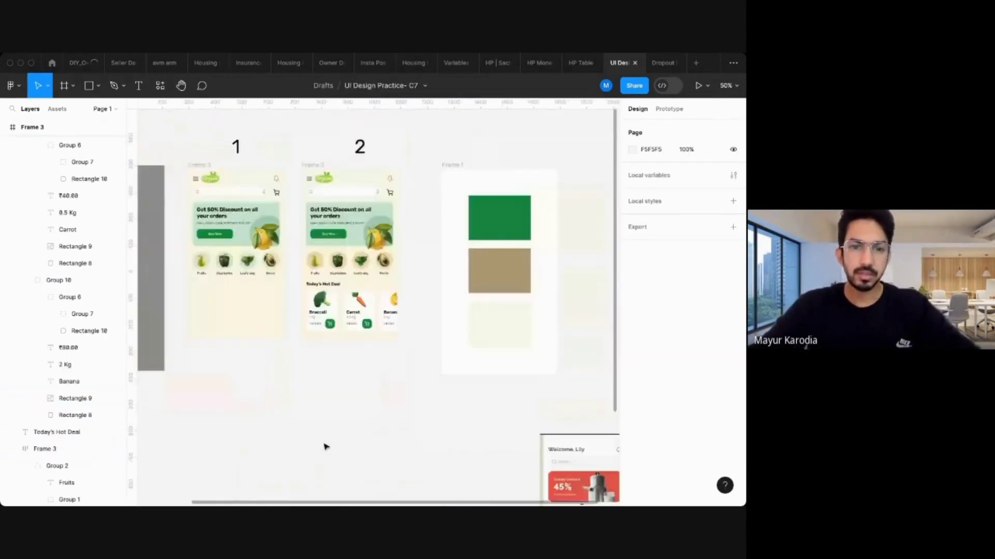
scroll(325, 447, left, 5)
scroll(333, 401, right, 5)
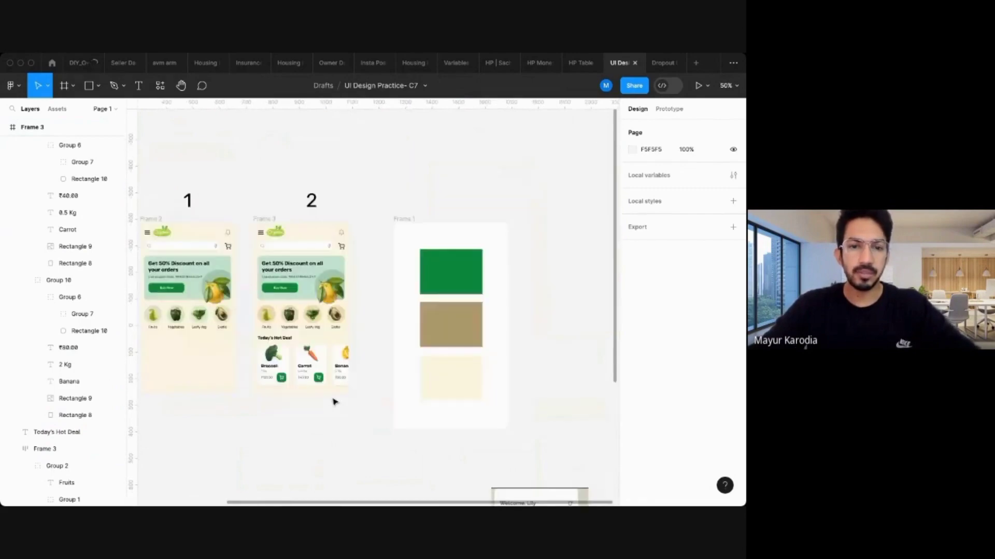
scroll(334, 401, up, 5)
key(r)
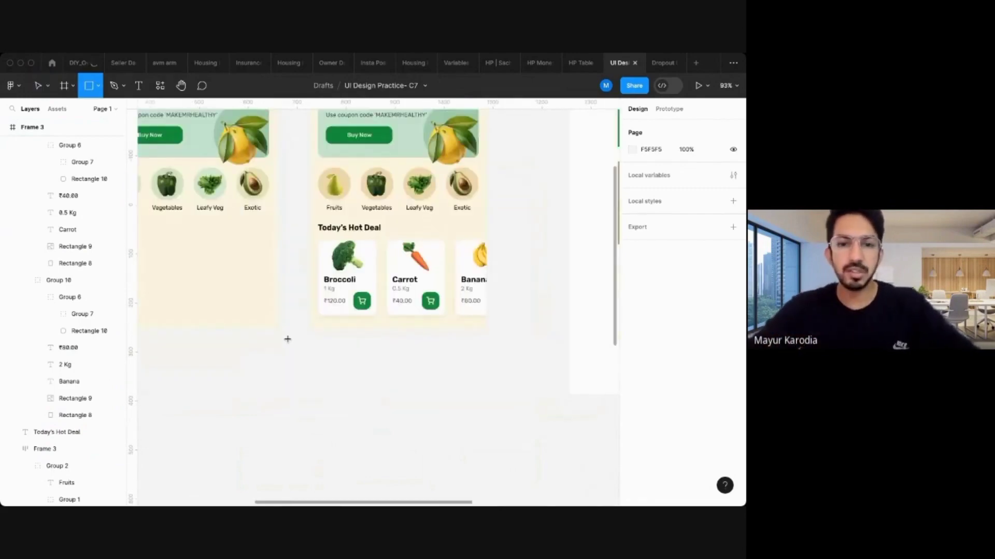
scroll(288, 339, up, 3)
scroll(287, 339, right, 2)
scroll(288, 339, up, 1)
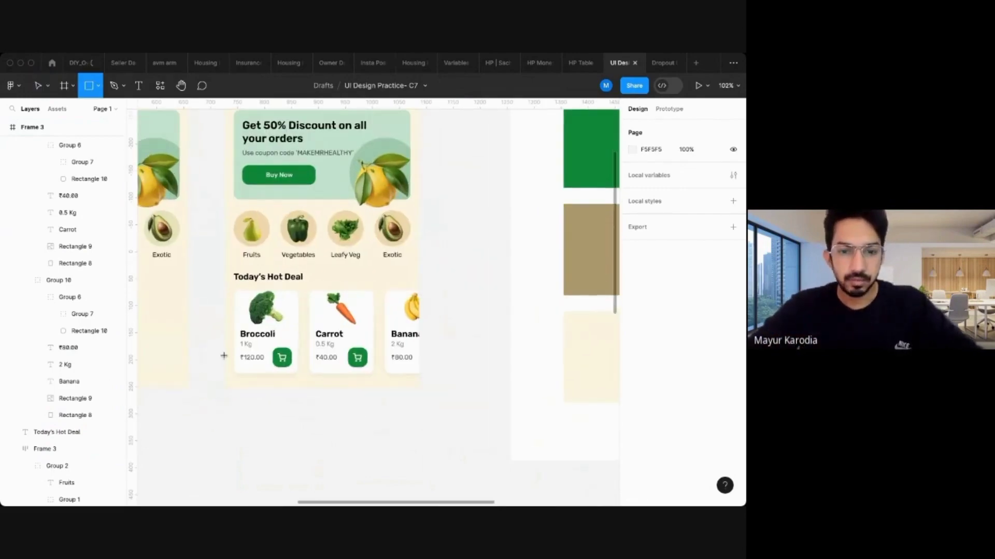
drag(225, 355, 422, 395)
scroll(207, 371, up, 2)
scroll(207, 371, up, 5)
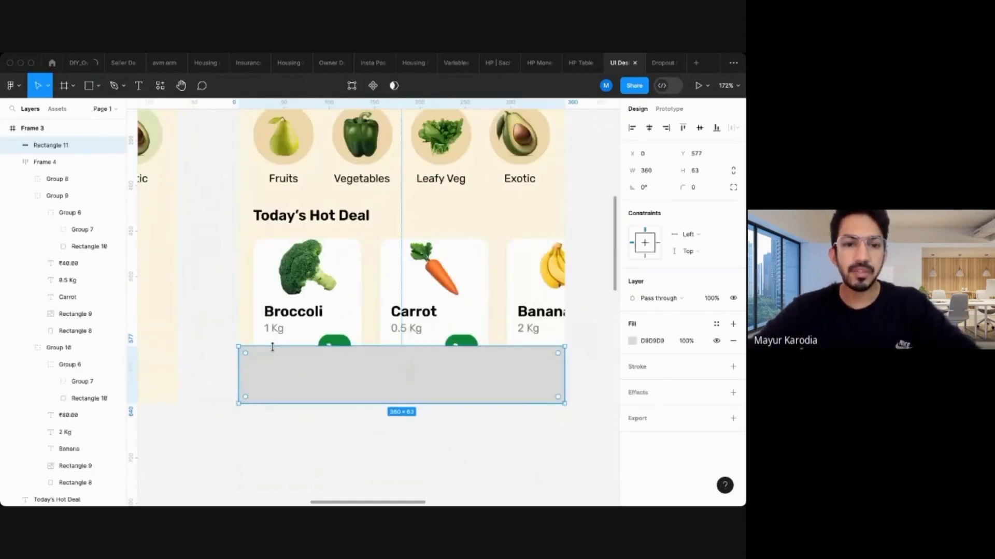
mouse_move(273, 344)
mouse_down()
mouse_move(273, 368)
mouse_move(272, 354)
mouse_up()
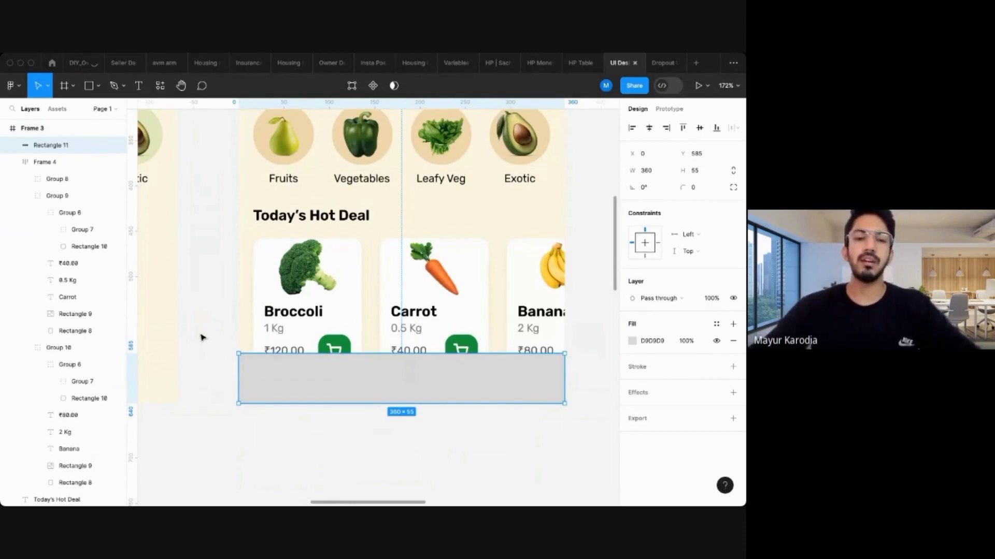
key(Delete)
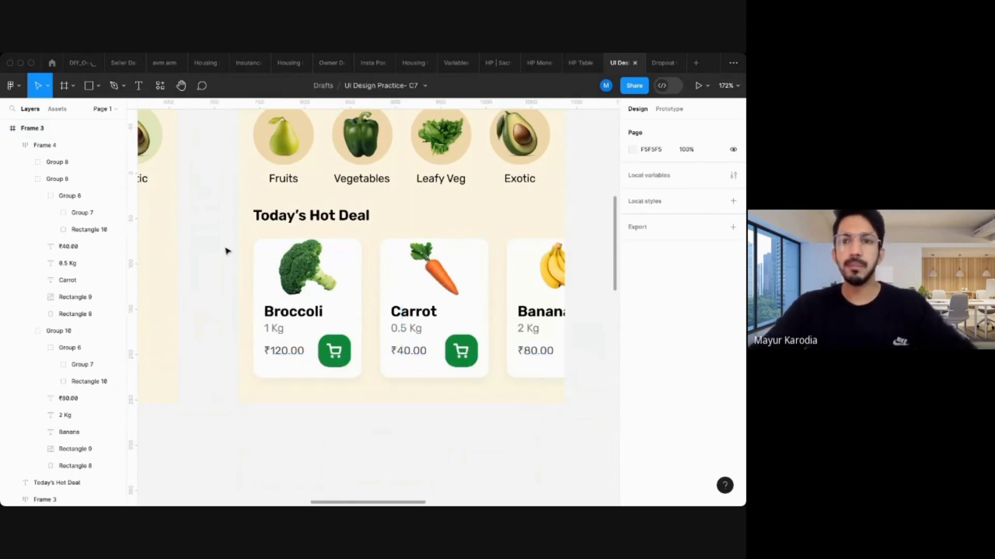
Copy the Menu-2 bottom bar with the Home tab active from the component library's Bottom Navigation page and paste it into the grocery home screen frame.
click(660, 64)
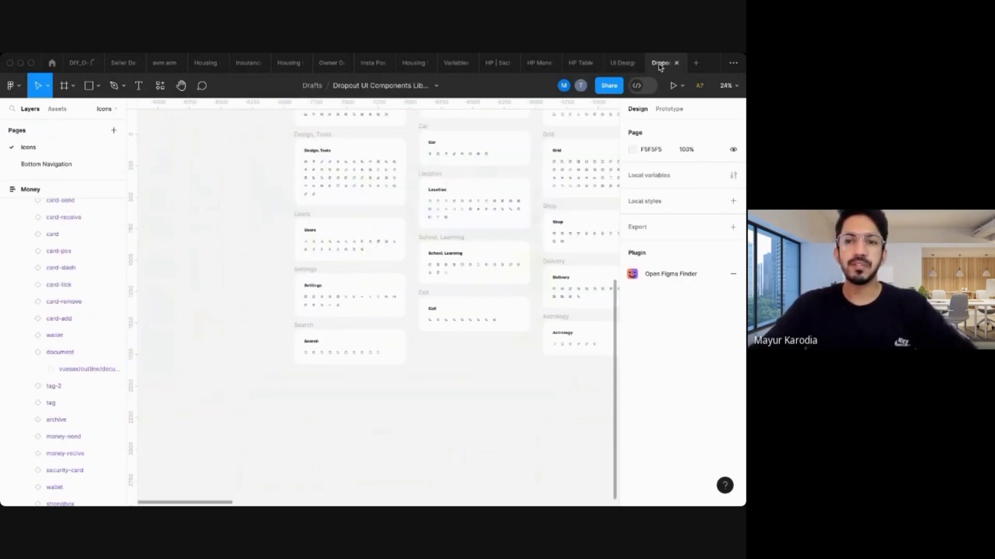
click(34, 165)
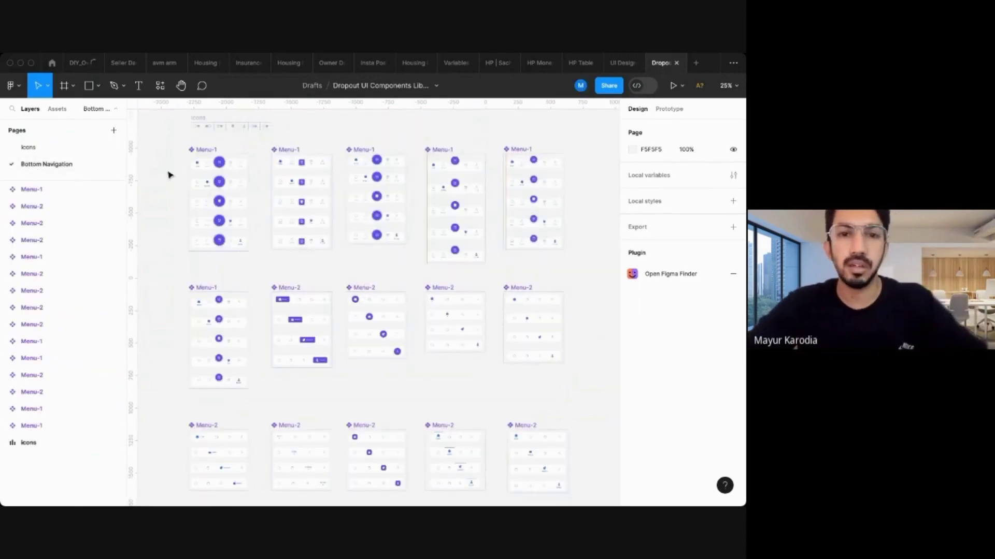
scroll(169, 176, up, 2)
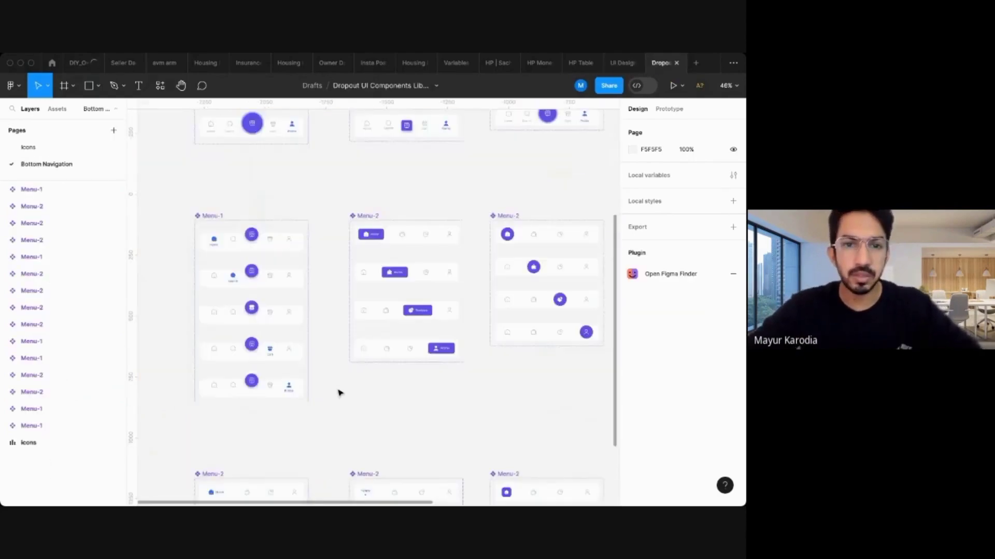
scroll(337, 392, up, 5)
click(412, 300)
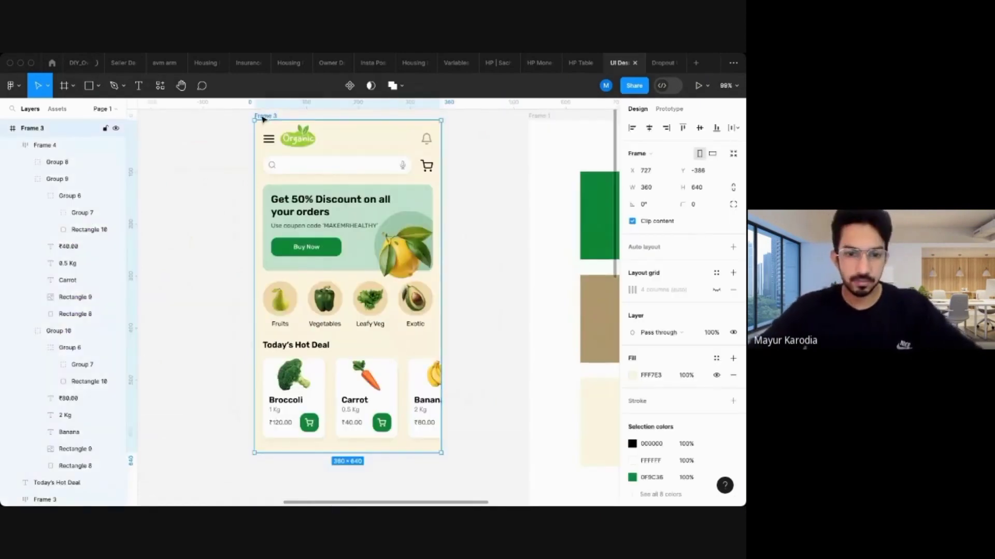
key(ctrl+v)
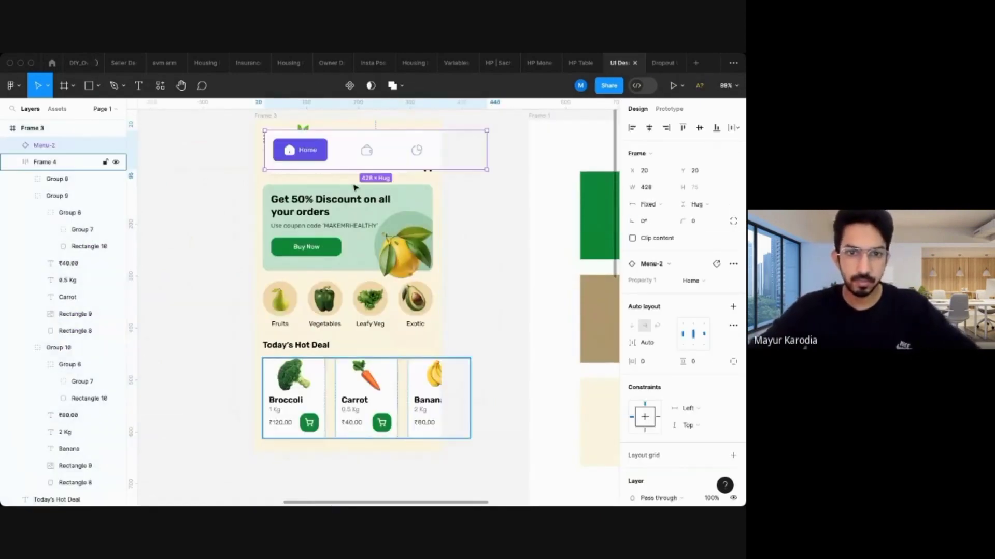
Align the pasted navigation menu to the left and bottom edges of the home screen frame.
click(631, 128)
click(716, 128)
scroll(366, 469, up, 5)
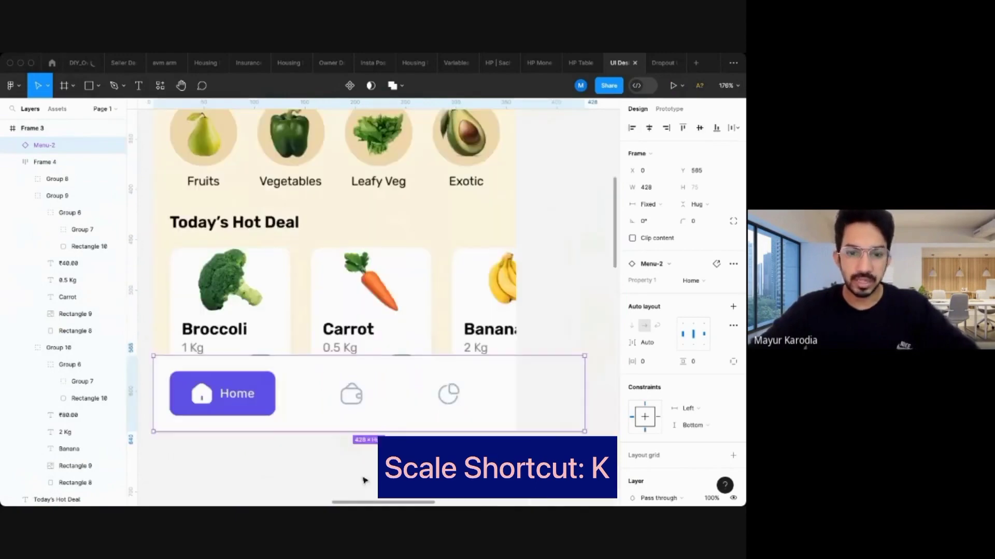
Scale the navigation menu proportionally to a width of 360, using its bottom-right corner as the anchor.
key(k)
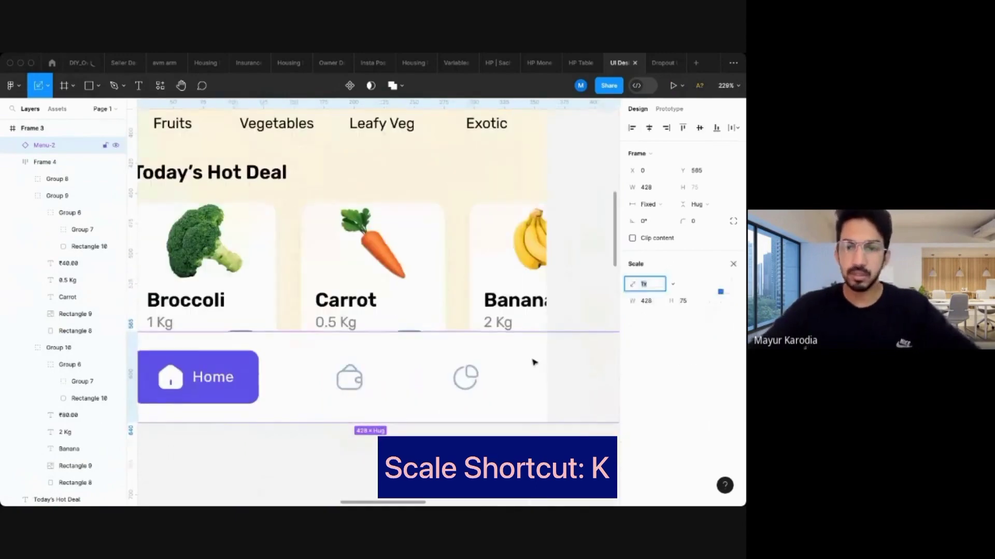
click(687, 302)
click(642, 300)
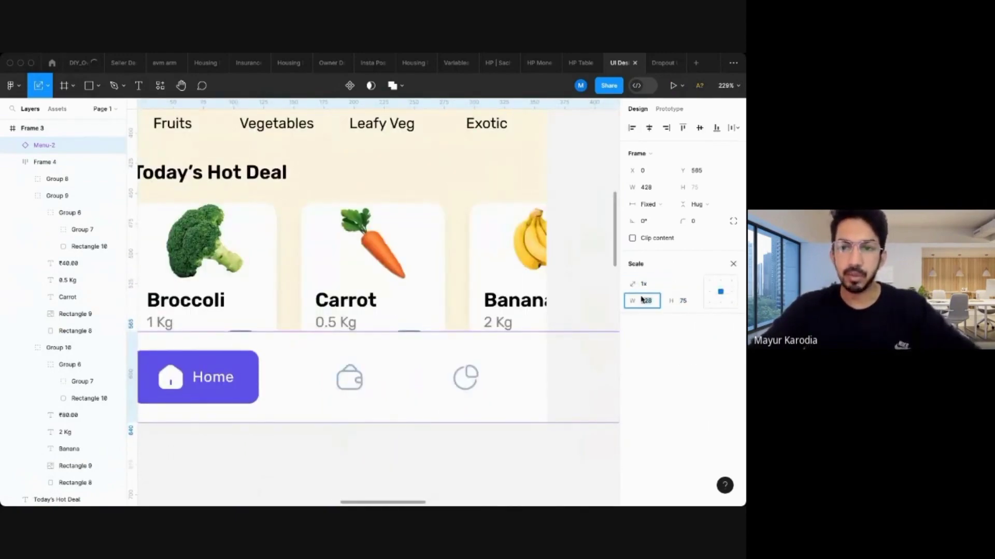
click(731, 303)
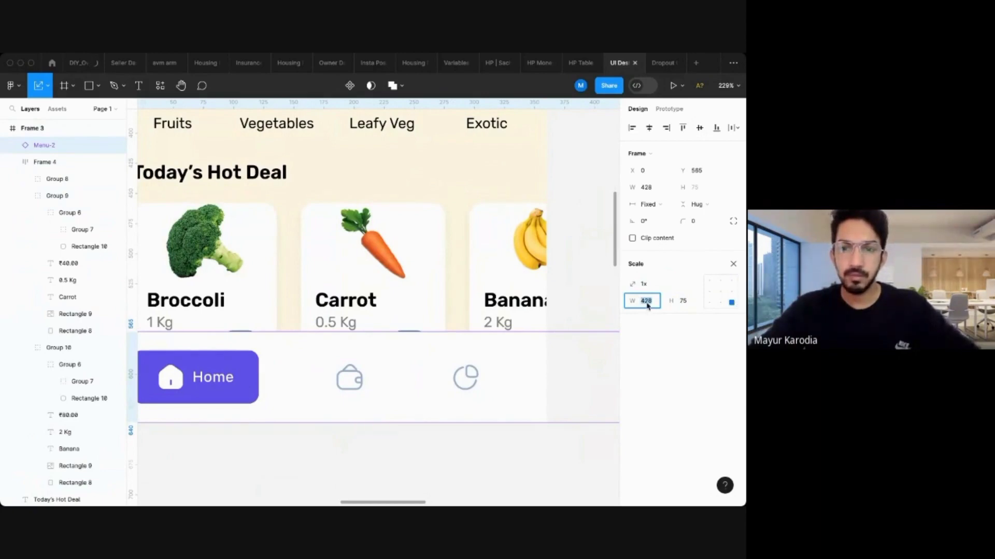
text(360)
key(Return)
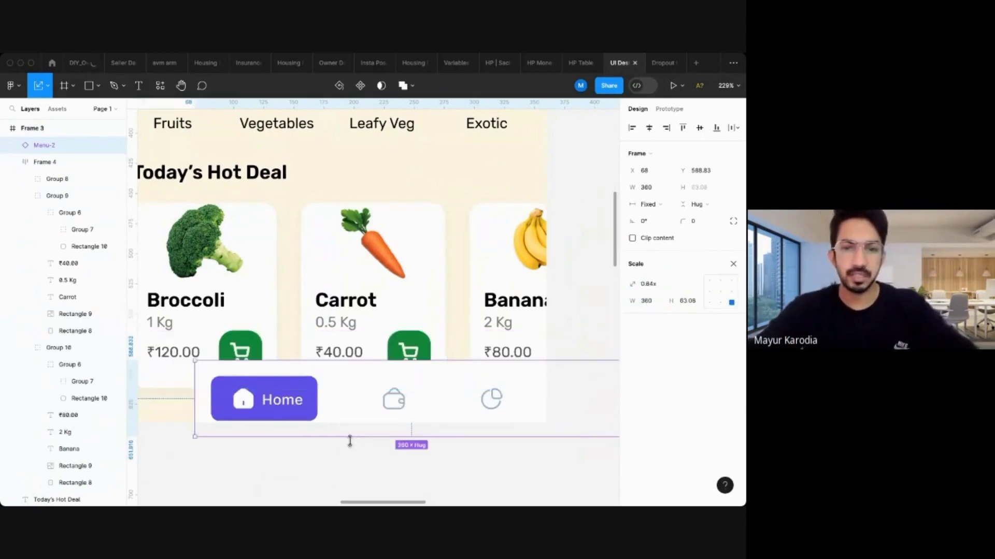
Realign the scaled navigation menu to the home screen frame's left and bottom edges, then deselect it.
scroll(350, 441, down, 5)
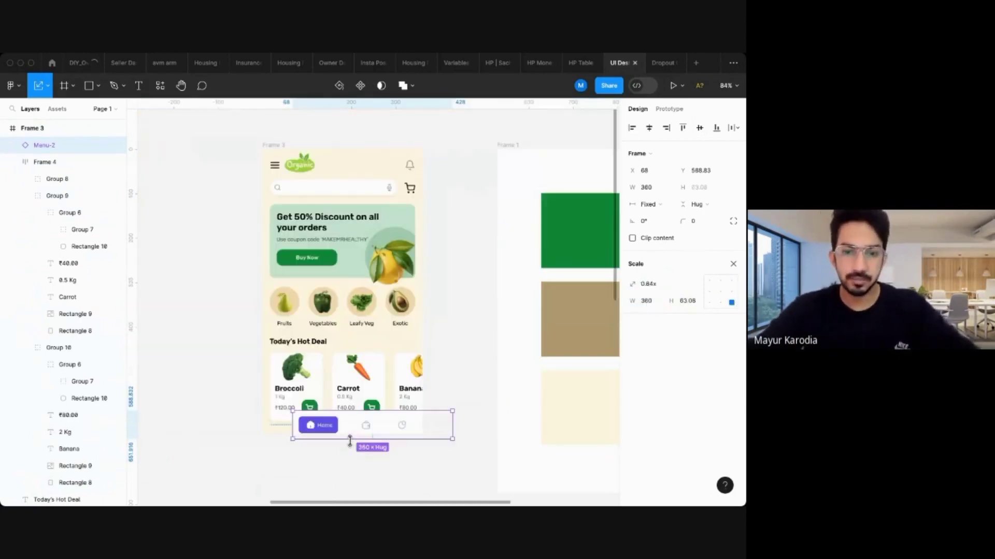
click(633, 128)
scroll(307, 482, up, 5)
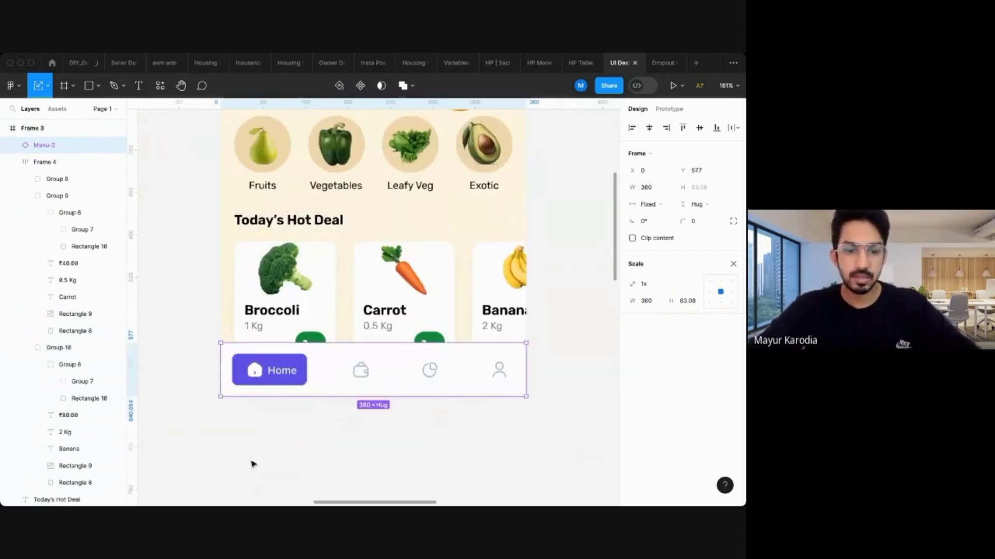
click(251, 464)
Recolour the navigation menu's purple Home button to green 0F9C36, sampled from the palette's green swatch.
scroll(207, 402, down, 5)
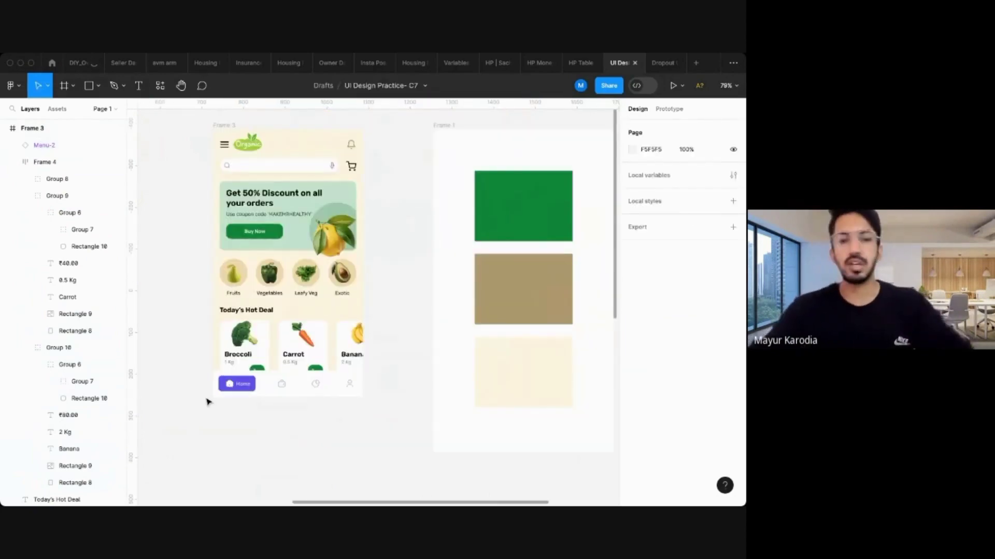
scroll(206, 402, up, 2)
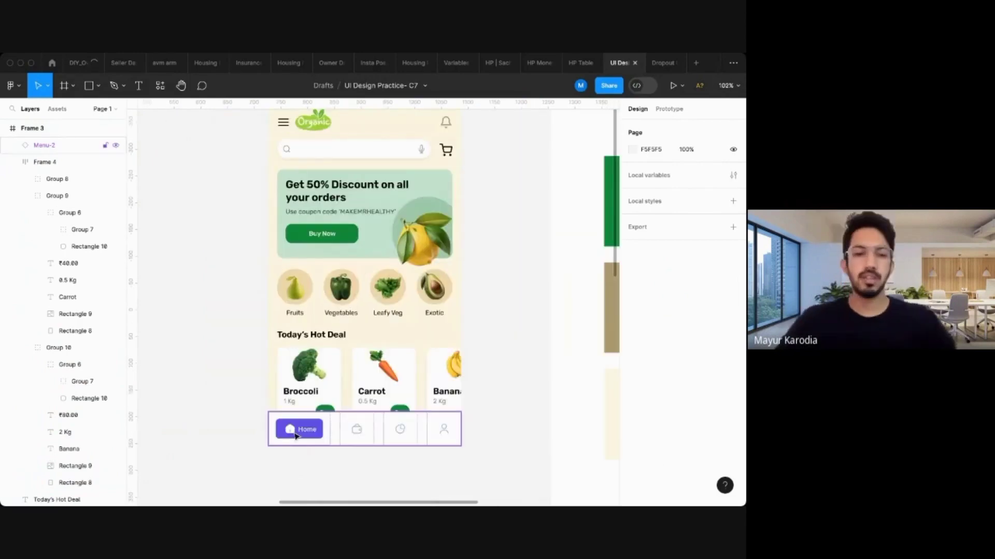
click(321, 424)
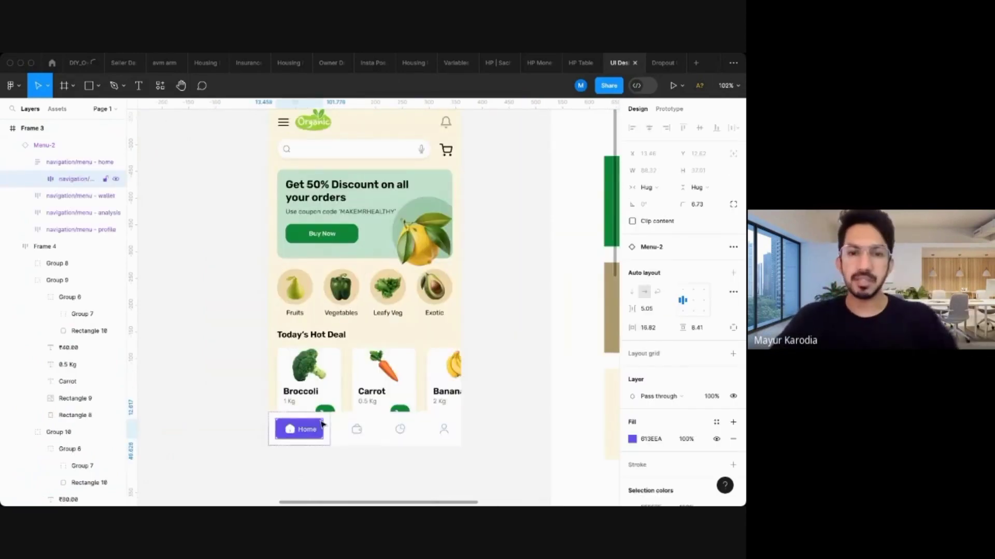
scroll(321, 424, down, 5)
scroll(628, 414, down, 3)
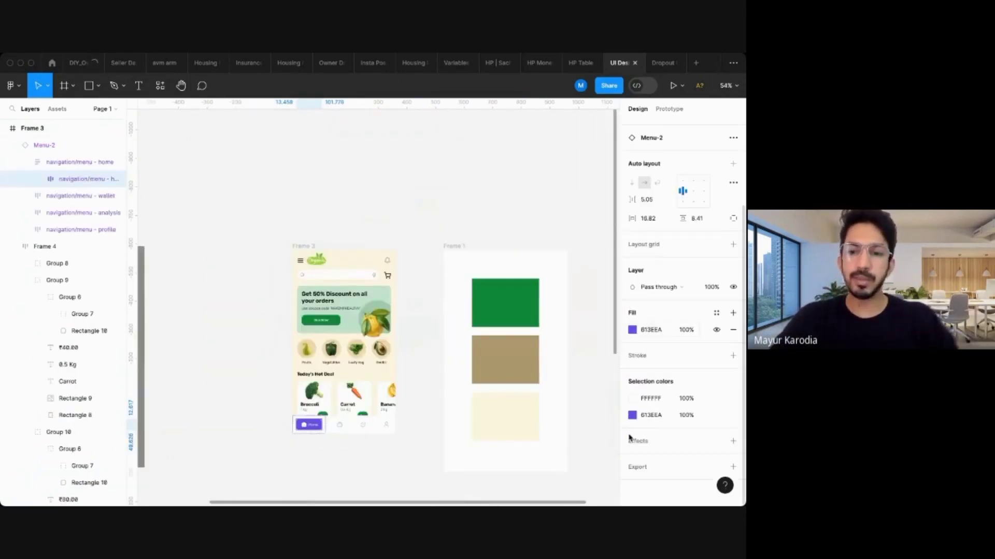
click(632, 415)
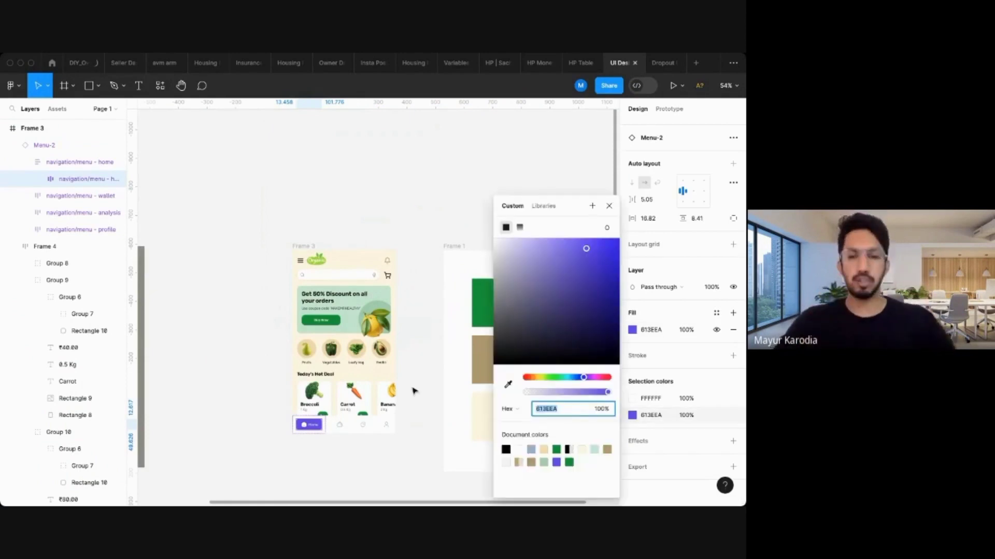
scroll(413, 390, up, 3)
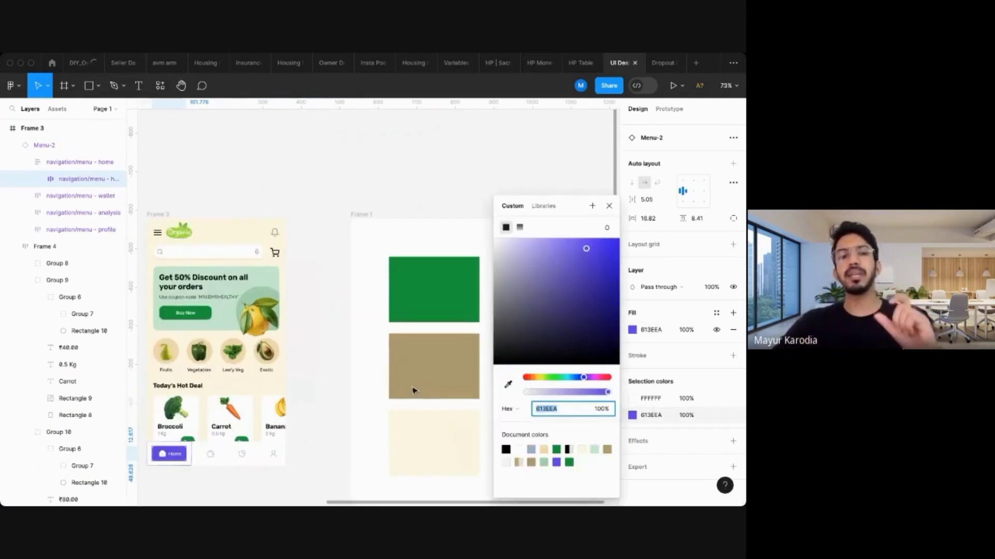
click(509, 384)
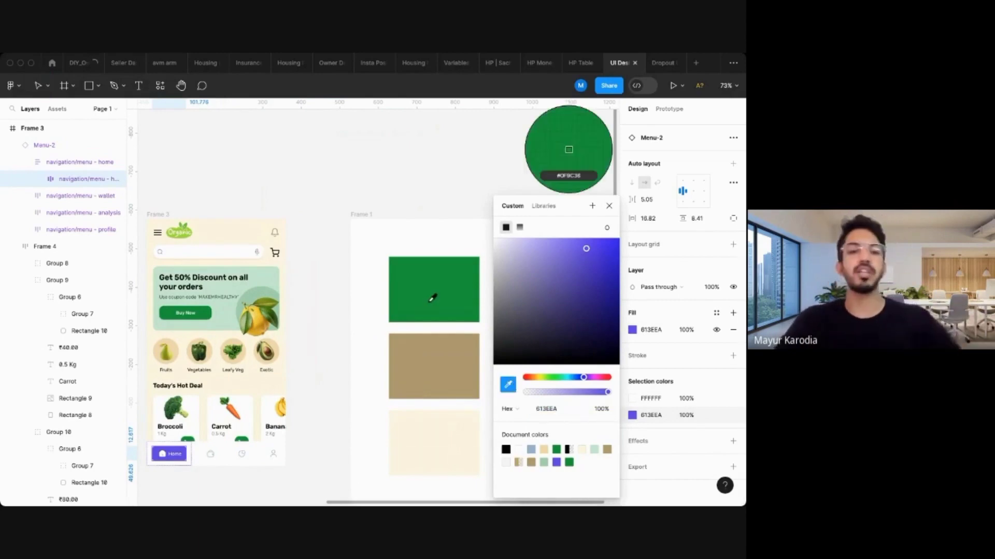
click(433, 297)
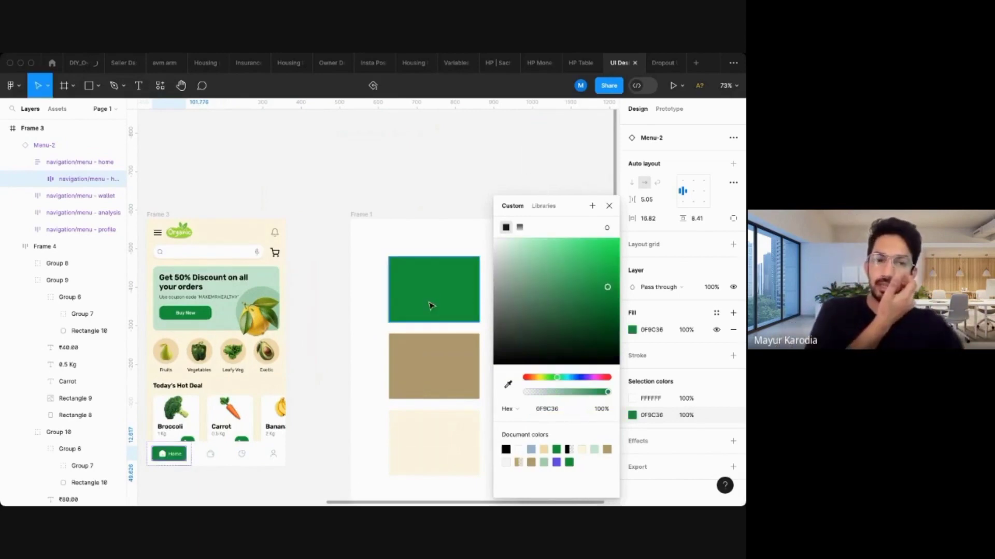
click(310, 348)
scroll(323, 350, down, 3)
scroll(324, 351, left, 3)
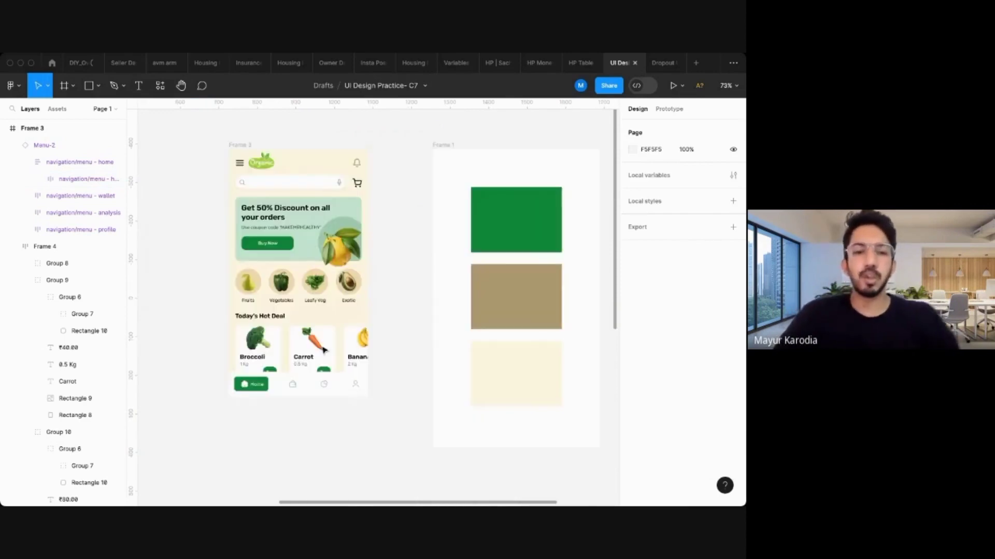
Set the Home button's fill to brown B29C71, sampled from the palette's brown swatch.
scroll(323, 350, up, 3)
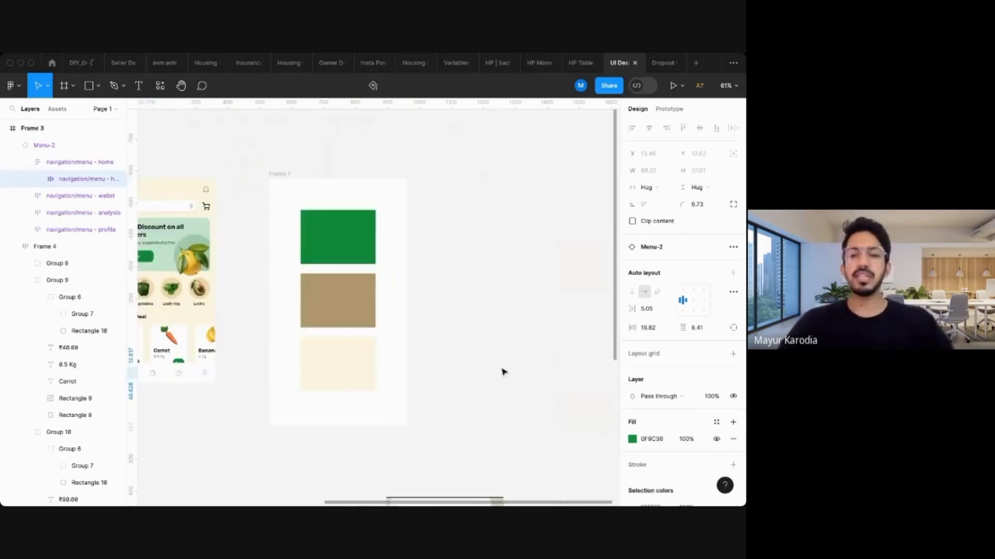
scroll(503, 372, down, 3)
click(632, 439)
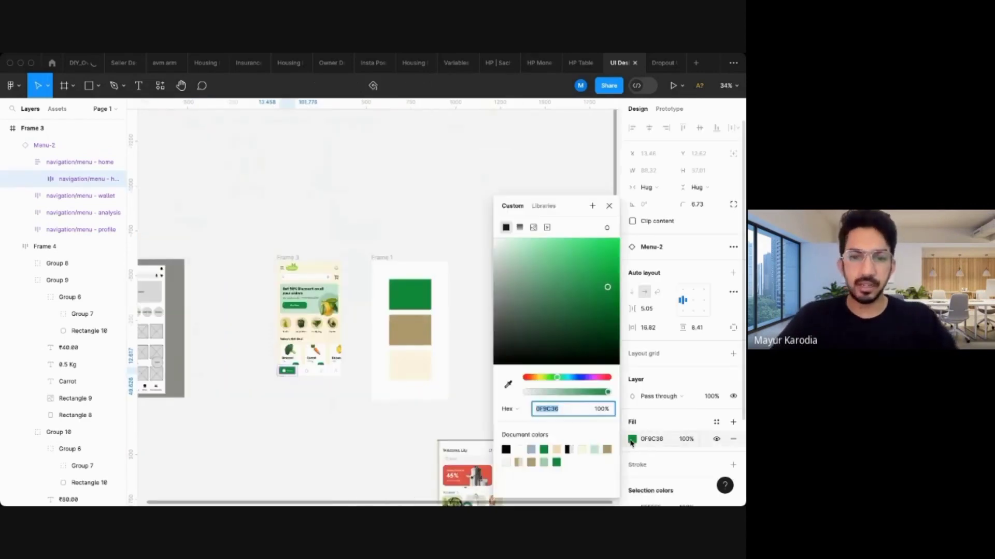
click(508, 384)
click(409, 330)
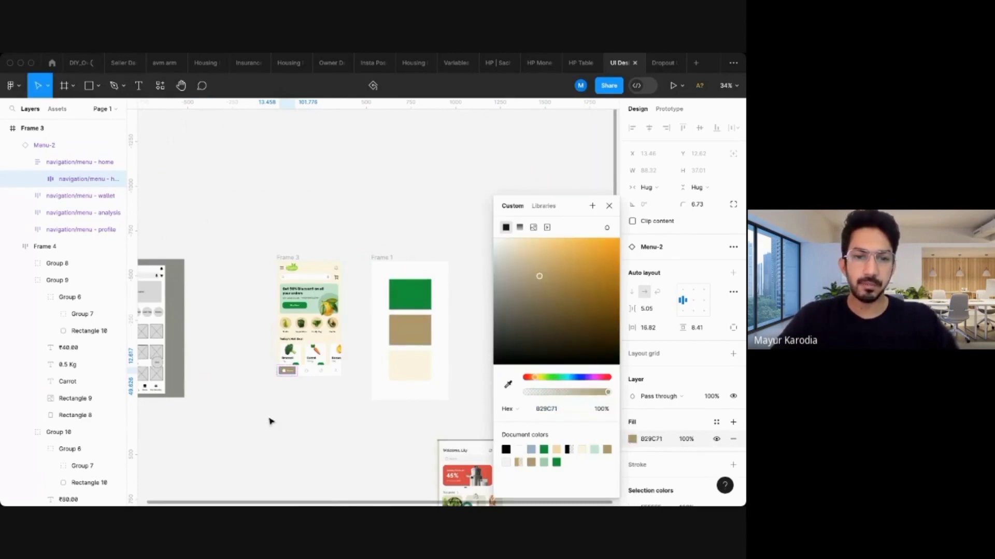
click(268, 421)
Examine how the recoloured Home button and bottom navigation look within the whole home screen.
scroll(261, 369, up, 5)
scroll(259, 369, right, 3)
scroll(207, 409, down, 1)
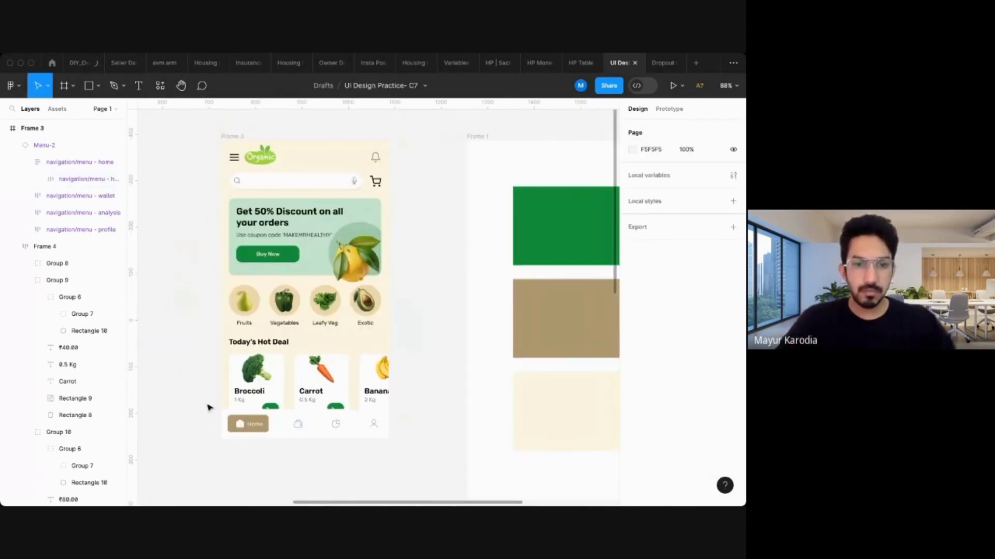
scroll(207, 406, down, 1)
scroll(331, 378, up, 5)
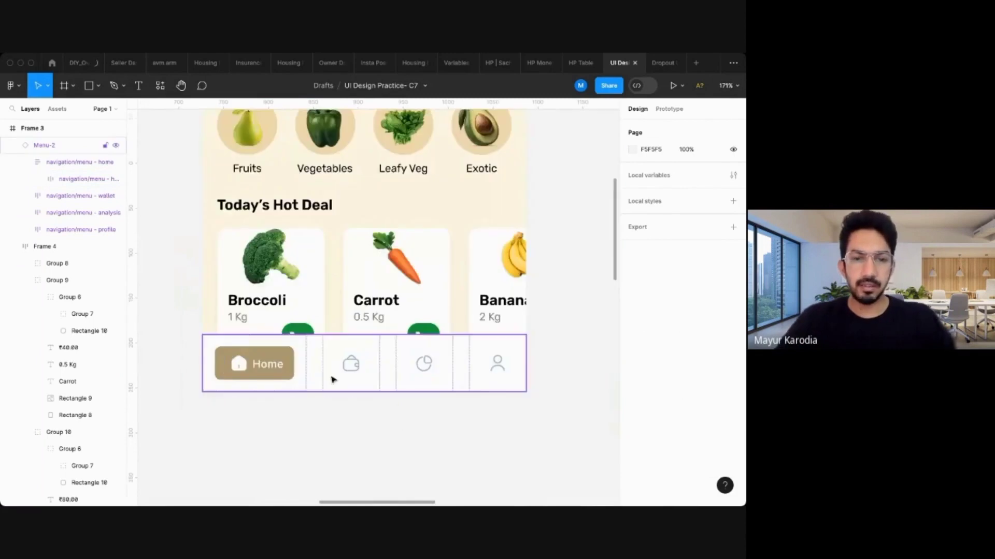
scroll(342, 382, left, 5)
scroll(342, 382, down, 5)
scroll(343, 383, right, 5)
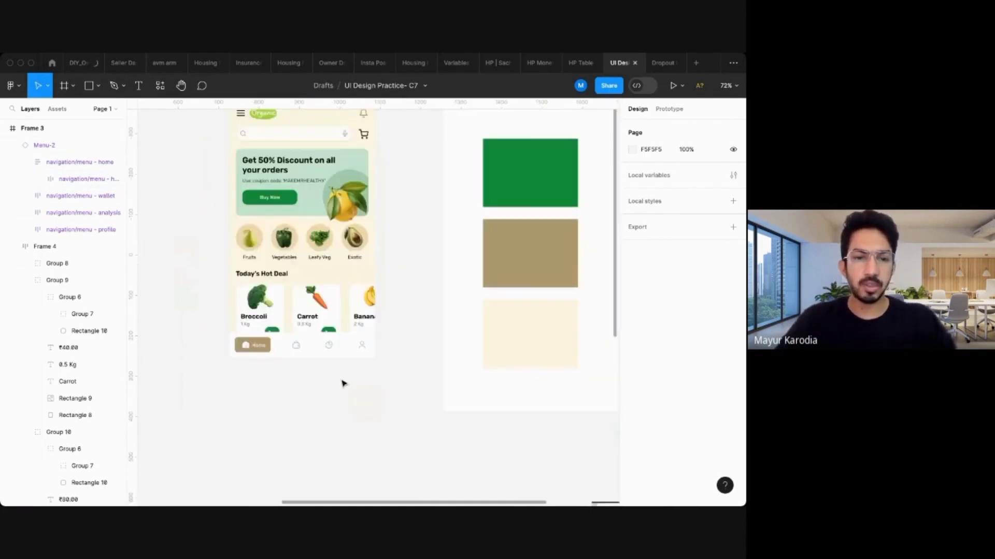
scroll(342, 383, up, 5)
scroll(342, 233, left, 3)
key(super+alt+p)
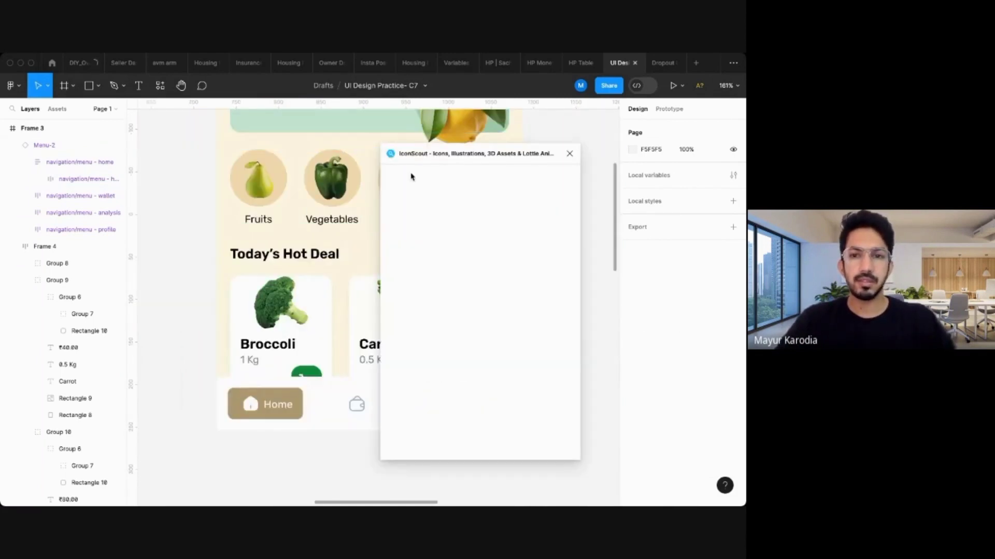
click(569, 153)
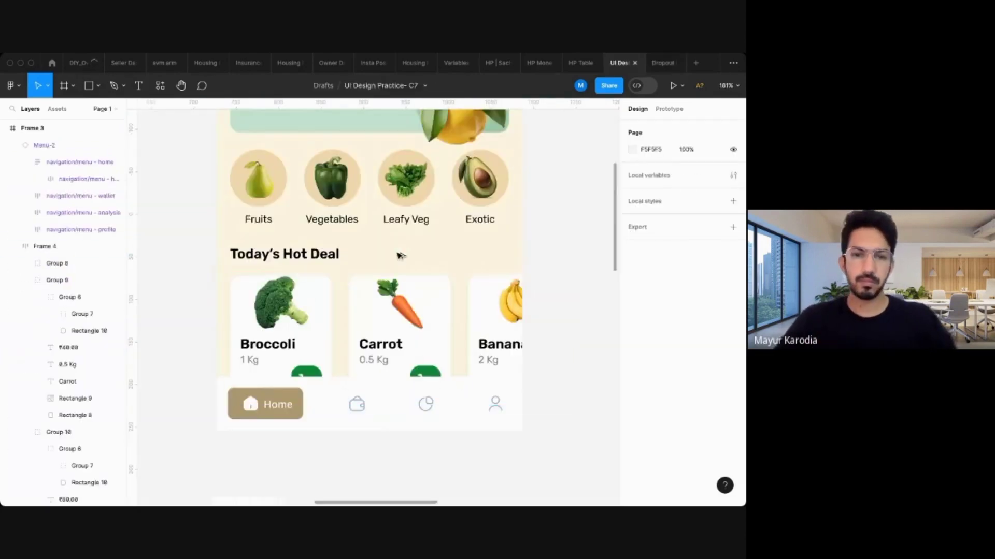
Detach the bottom navigation menu from its library component so its icons can be swapped.
scroll(379, 415, up, 5)
double_click(208, 406)
click(334, 391)
key(Escape)
double_click(334, 393)
scroll(274, 449, down, 5)
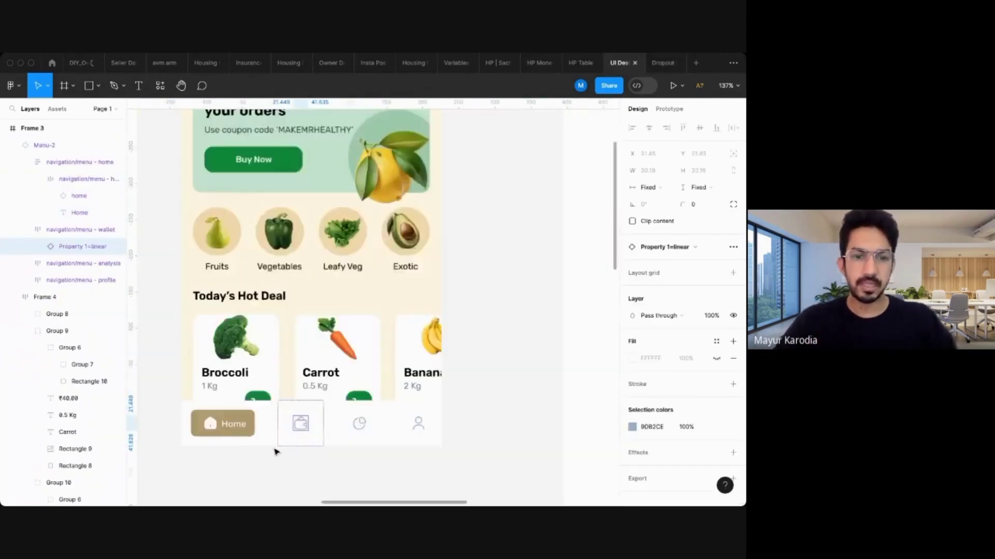
click(275, 442)
scroll(290, 415, down, 3)
key(super+alt+b)
Replace the wallet icon in the navigation menu with the outline category-2 icon at 20 × 20.
double_click(346, 344)
scroll(347, 345, up, 5)
key(super+v)
click(327, 324)
key(BackSpace)
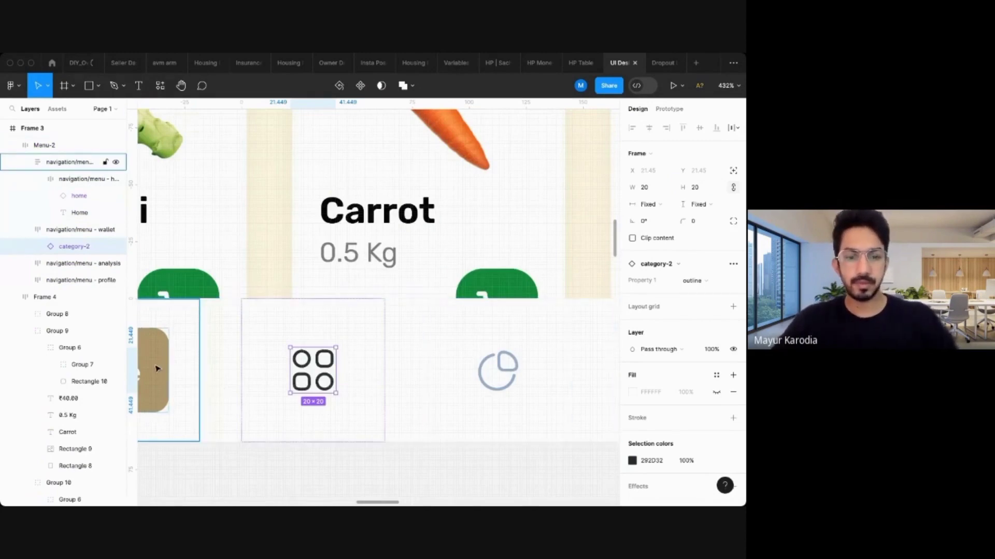
Set the opacity of the navigation item holding the category icon to 70%.
key(shift+Return)
key(7)
scroll(359, 409, down, 10)
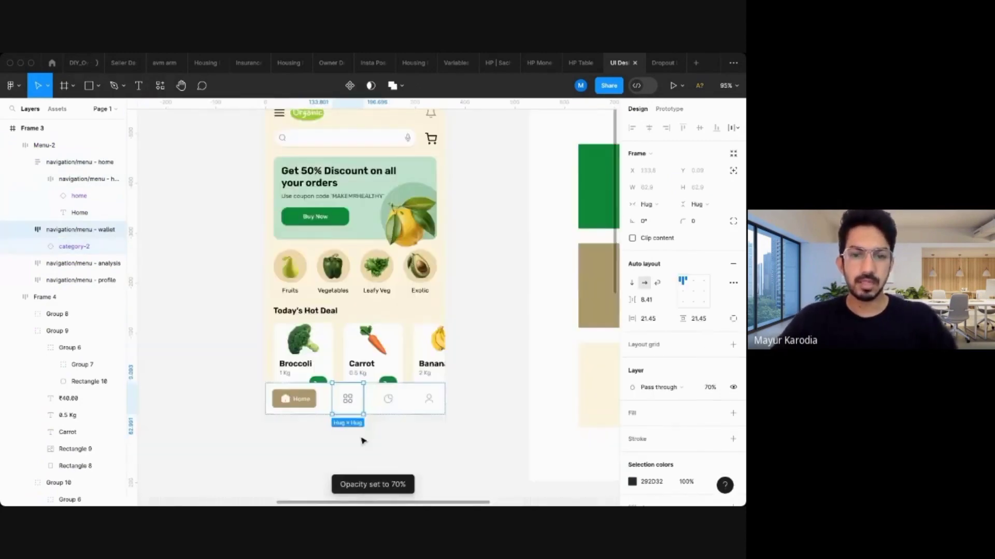
Examine how the bottom navigation's new icons look within the whole home screen and beside the colour palette.
scroll(362, 440, up, 5)
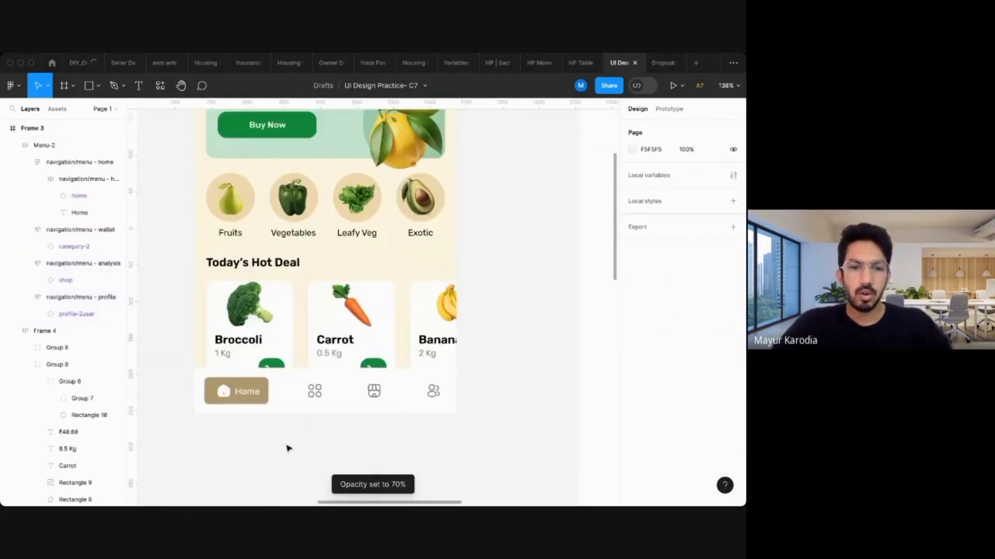
scroll(288, 449, down, 5)
scroll(289, 449, up, 5)
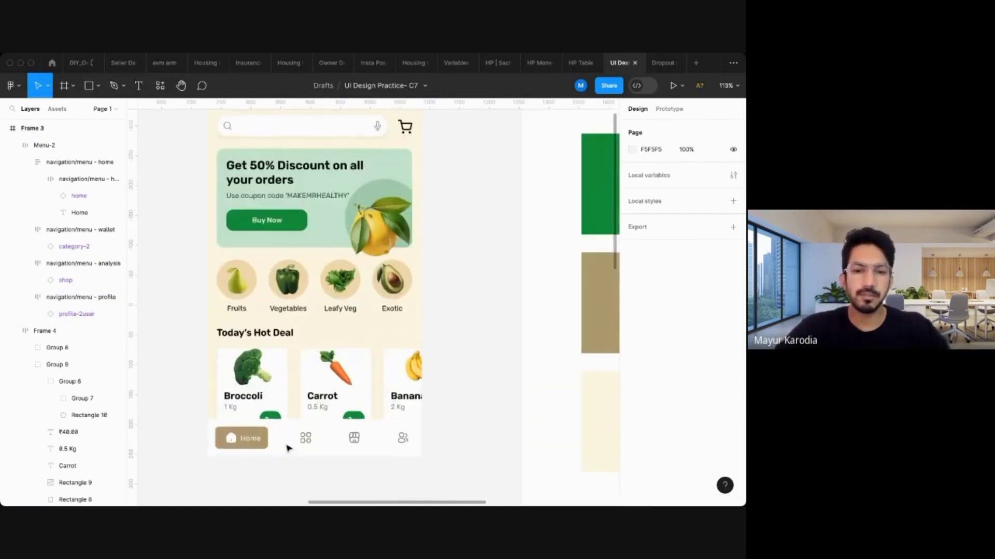
scroll(288, 448, down, 1)
click(287, 446)
click(340, 472)
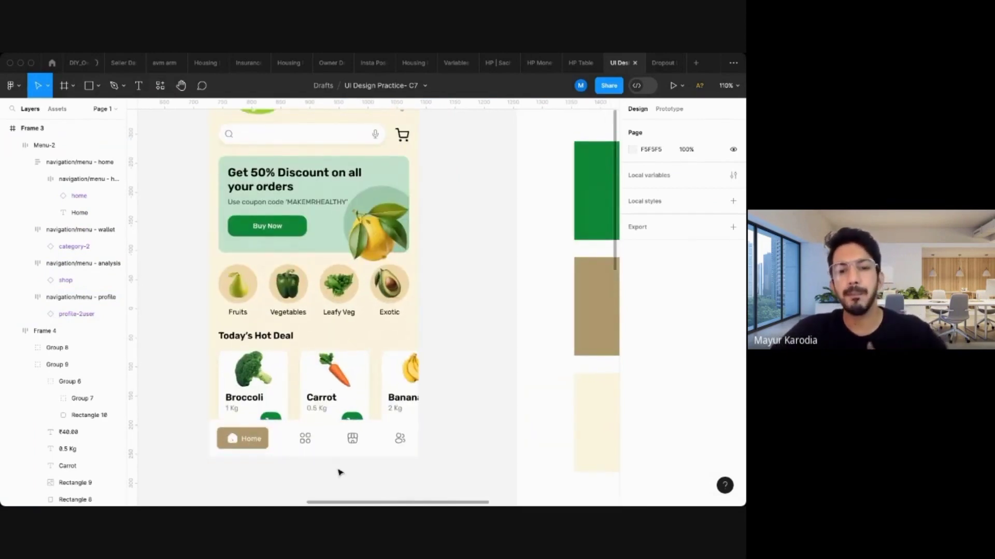
scroll(186, 317, down, 5)
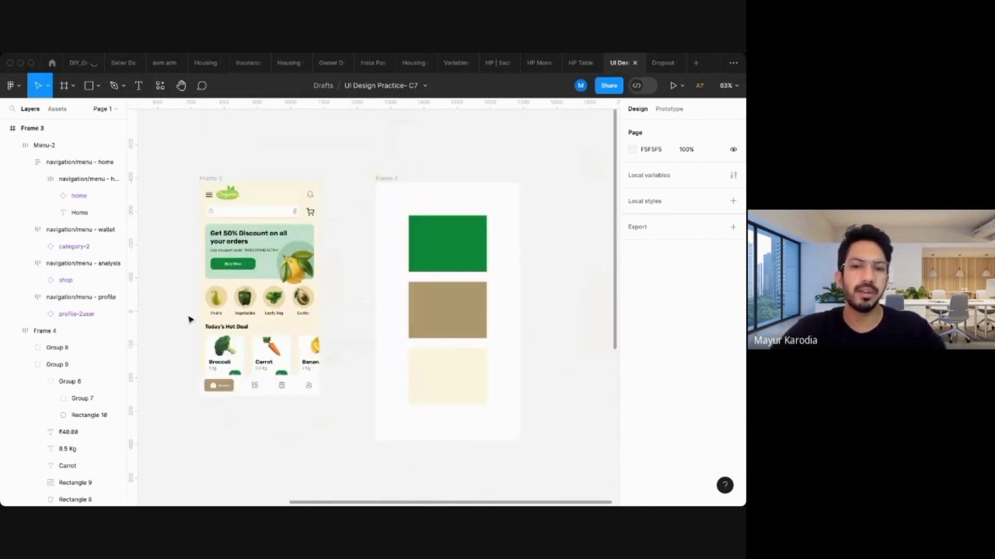
scroll(251, 344, up, 3)
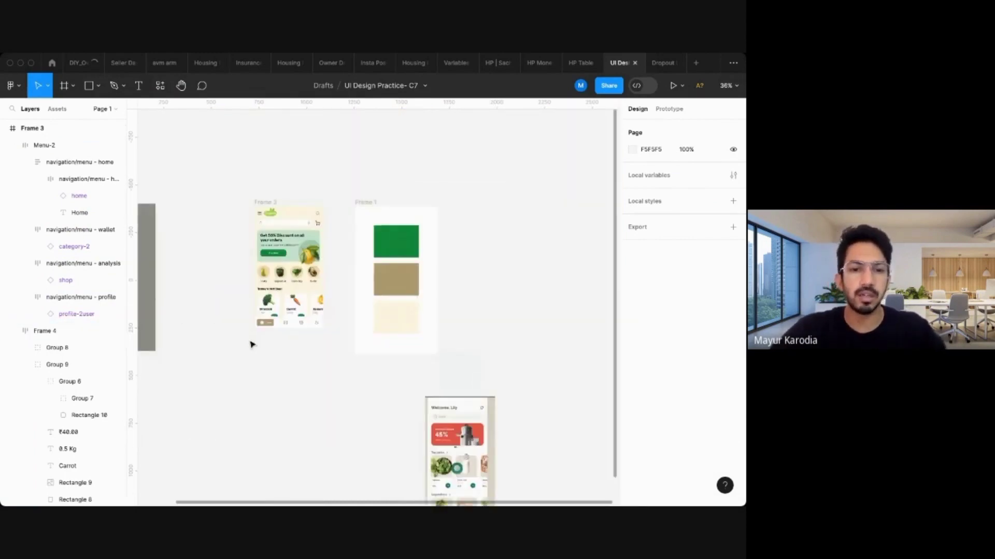
scroll(250, 344, up, 4)
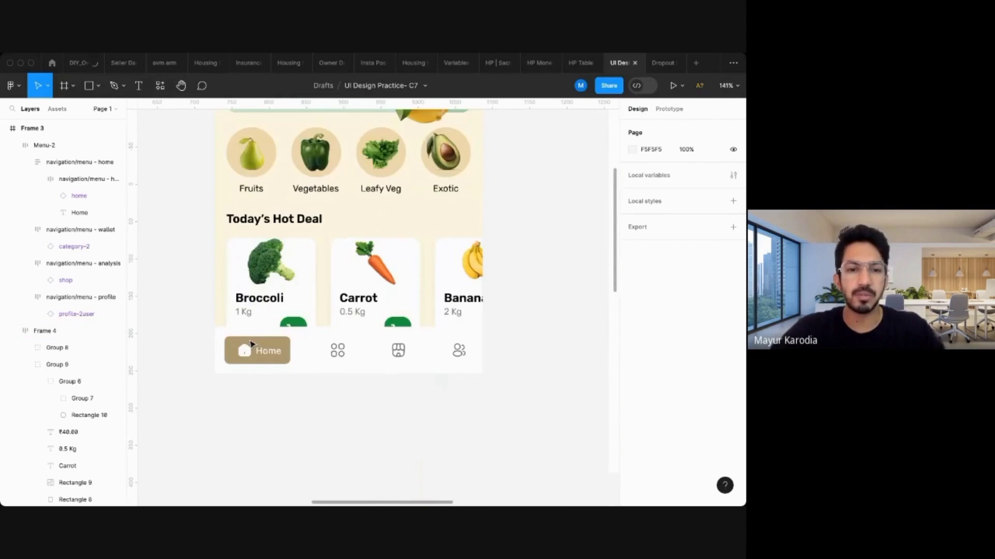
Set the navigation menu's corner radius to 80.
click(217, 332)
click(698, 222)
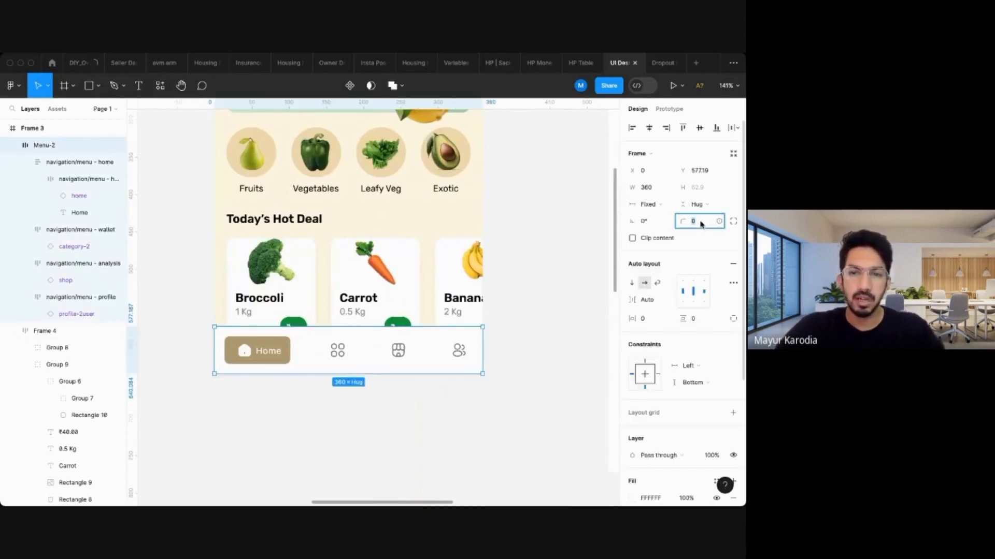
text(20)
key(Return)
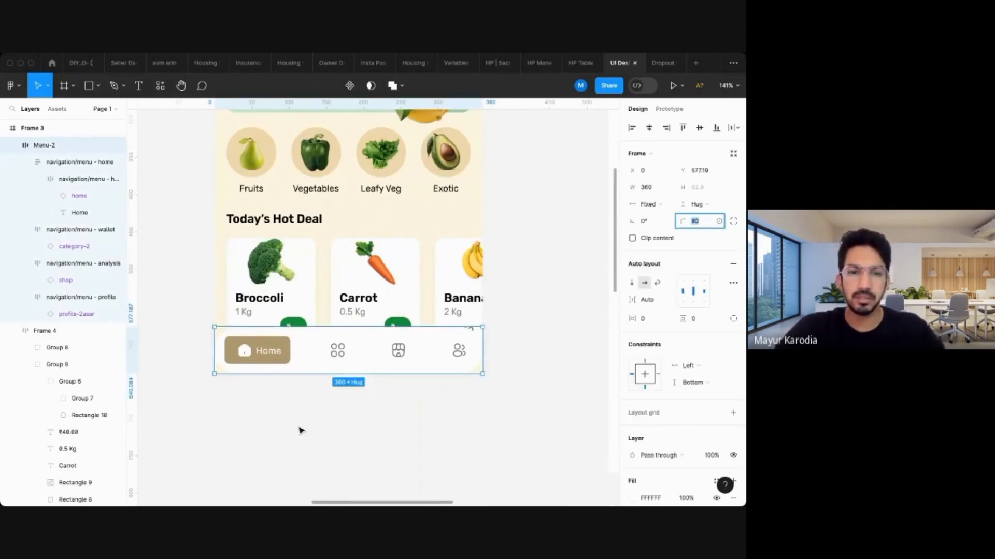
click(284, 409)
Raise the navigation menu off the frame's lower edge to Y 569.19 and give its items a fixed spacing of 17.66.
click(369, 347)
scroll(389, 350, up, 4)
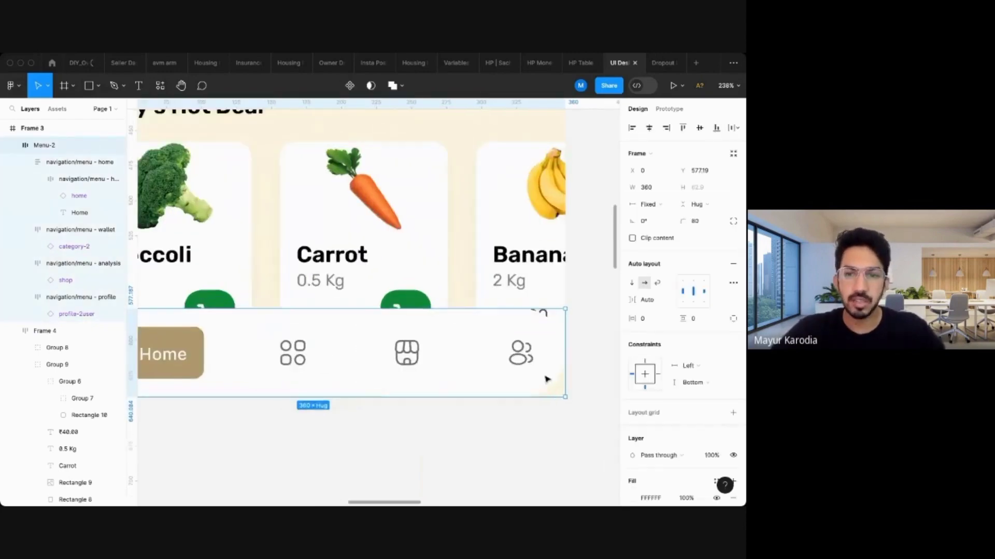
scroll(544, 376, down, 3)
key(shift+Up)
click(647, 303)
key(shift+Down)
key(shift+Up)
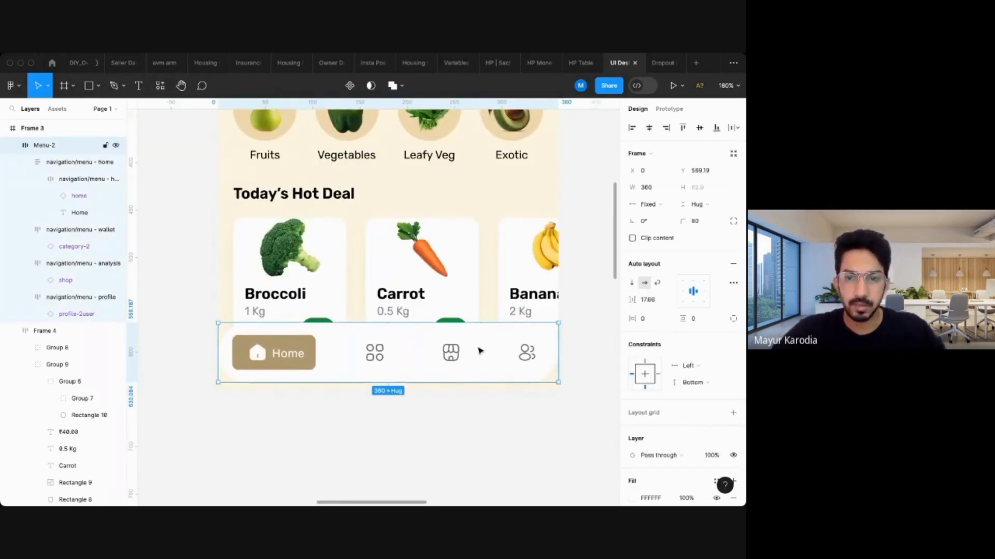
Narrow the navigation menu from both sides to a width of 328 and reduce its item spacing to 7.66.
drag(558, 351, 543, 351)
click(647, 300)
key(shift+Down)
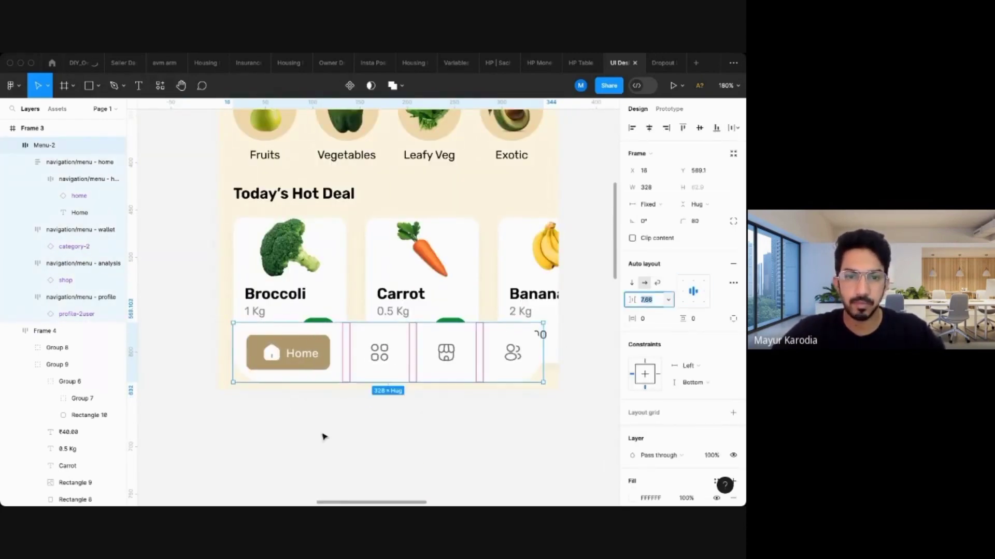
click(324, 437)
scroll(231, 451, down, 5)
scroll(243, 445, up, 5)
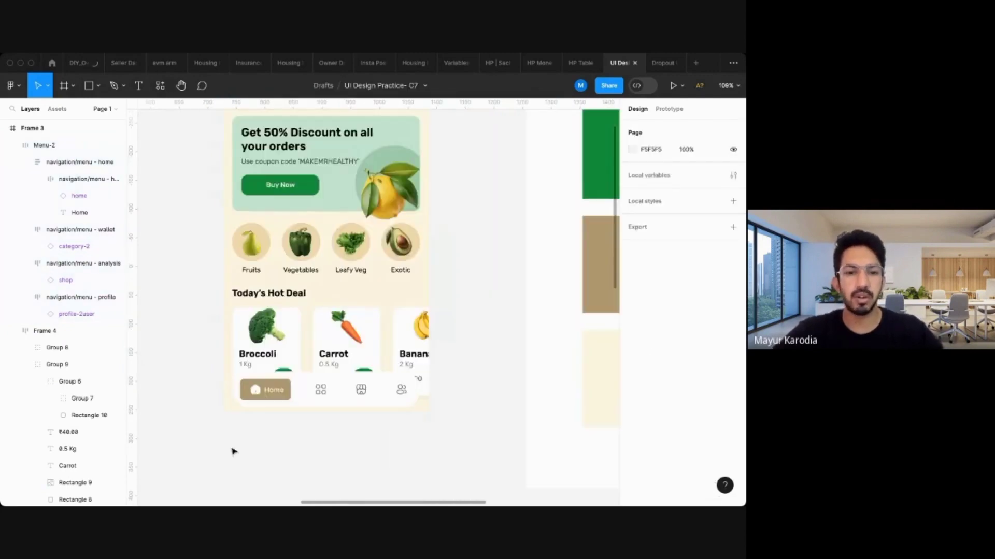
Add a drop shadow to the navigation menu with a blur of 11 and 14% opacity.
click(222, 370)
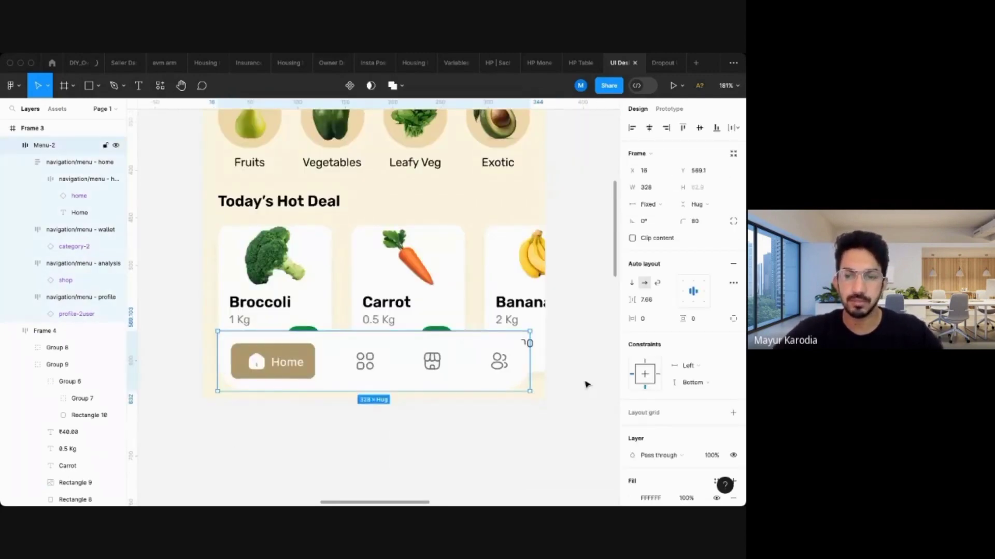
scroll(673, 415, down, 4)
click(637, 441)
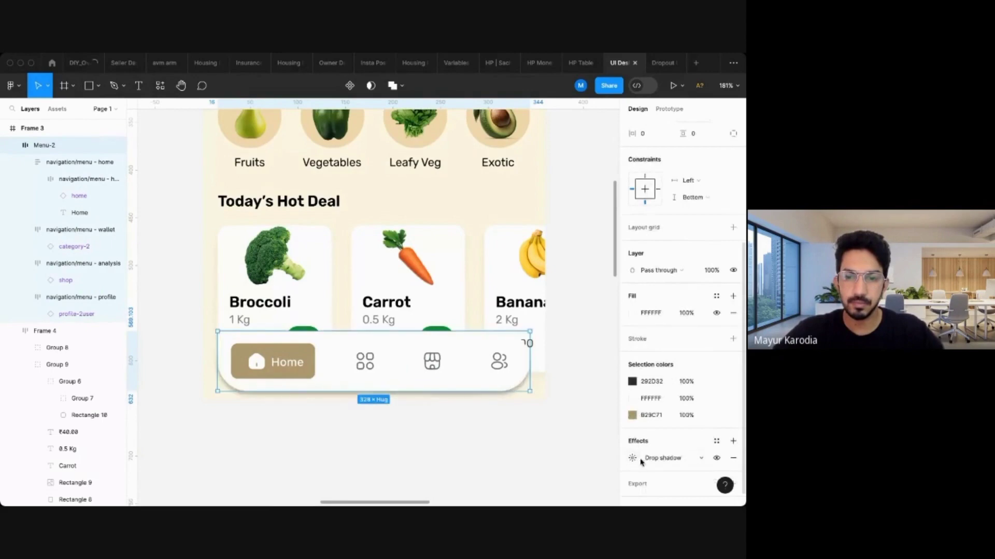
click(633, 458)
click(585, 426)
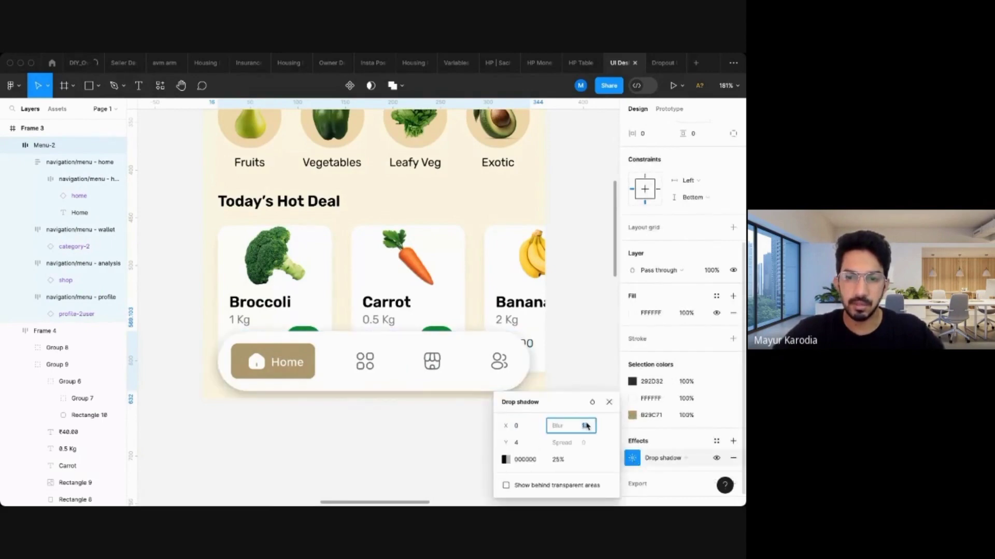
click(558, 461)
text(14)
key(Return)
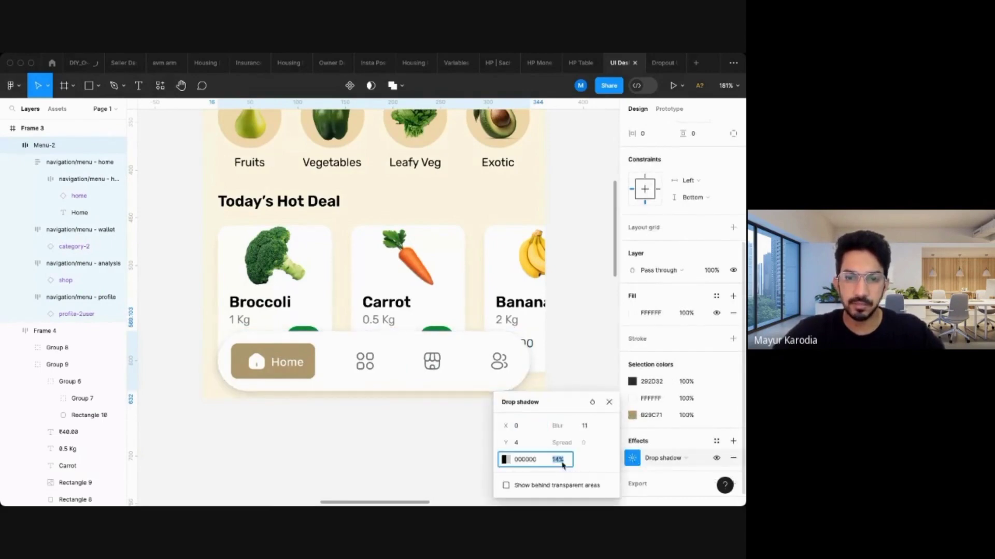
Soften the navigation menu's drop shadow to blur 18, Y offset 2 and 10% opacity, then deselect the menu.
click(590, 425)
text(12)
key(Return)
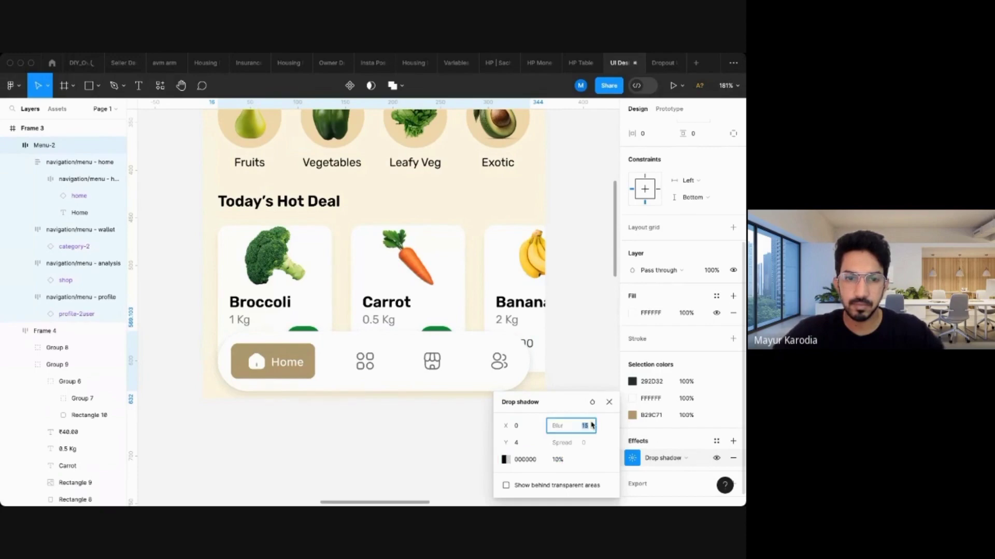
click(519, 443)
text(2)
key(Return)
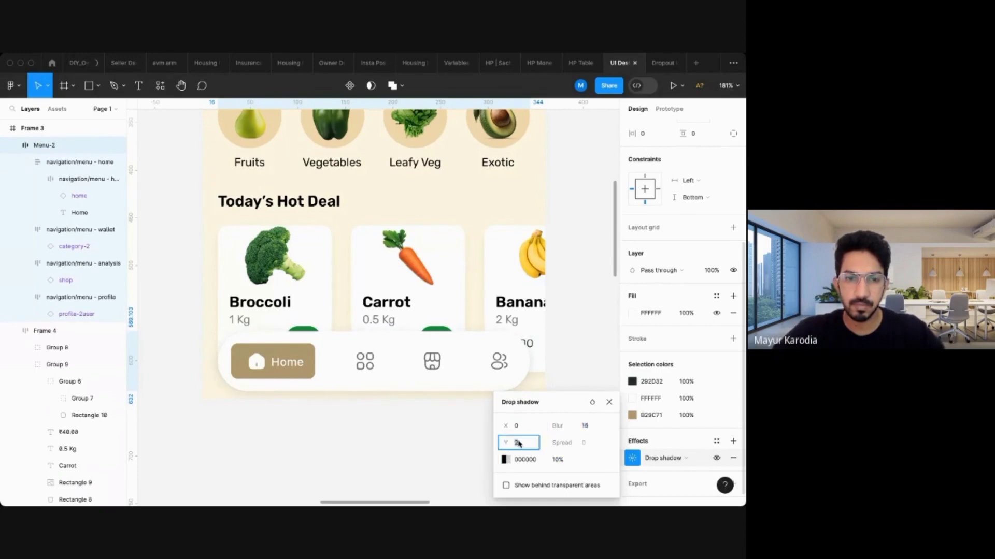
click(327, 444)
scroll(327, 446, down, 5)
scroll(258, 431, up, 6)
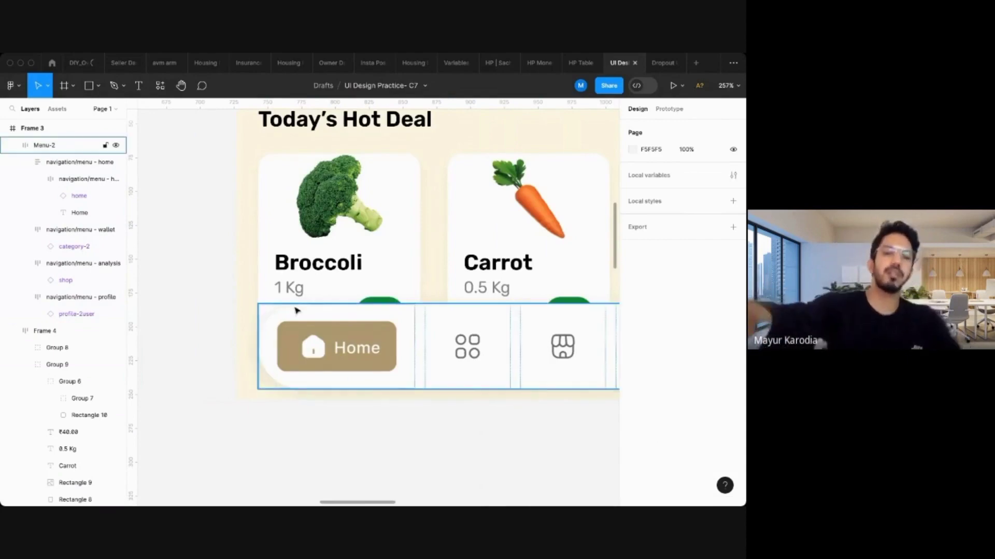
Increase the brown Home button's corner radius until it is fully rounded like the navigation menu.
click(266, 347)
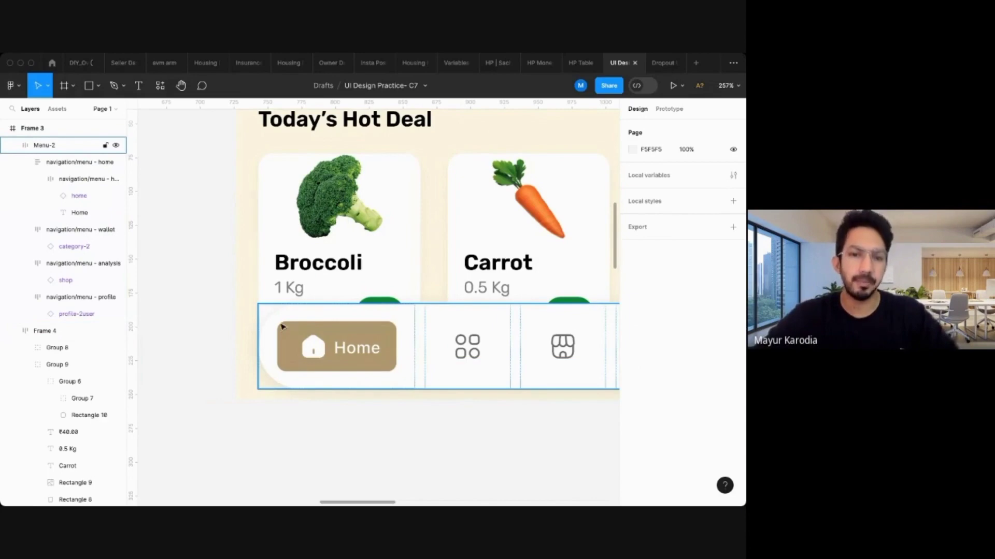
double_click(318, 330)
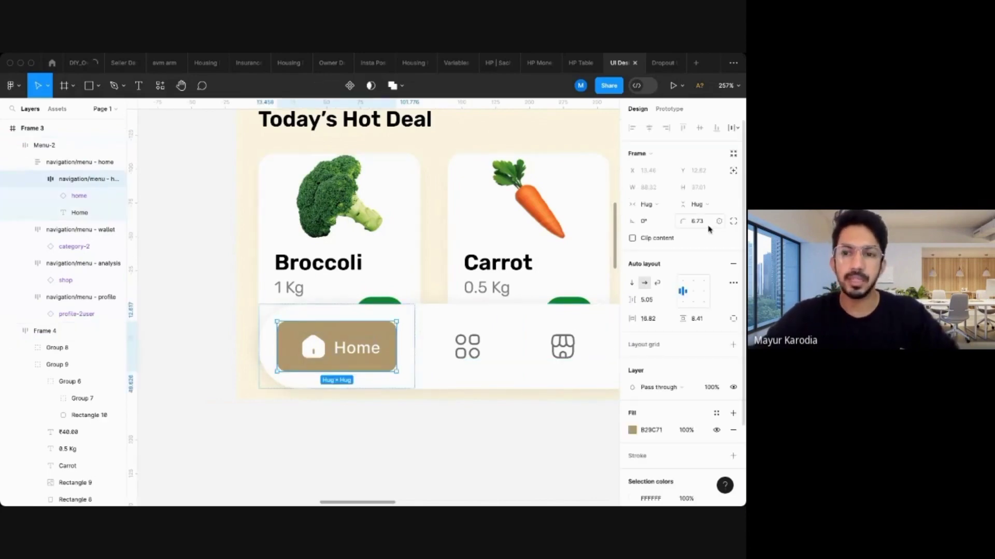
drag(682, 221, 539, 251)
click(253, 422)
scroll(326, 433, down, 8)
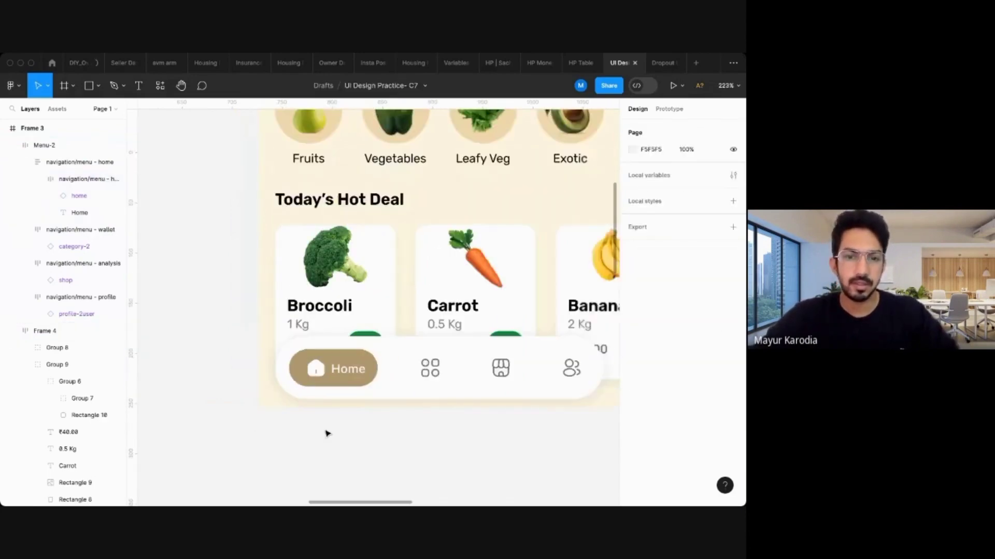
scroll(327, 433, up, 4)
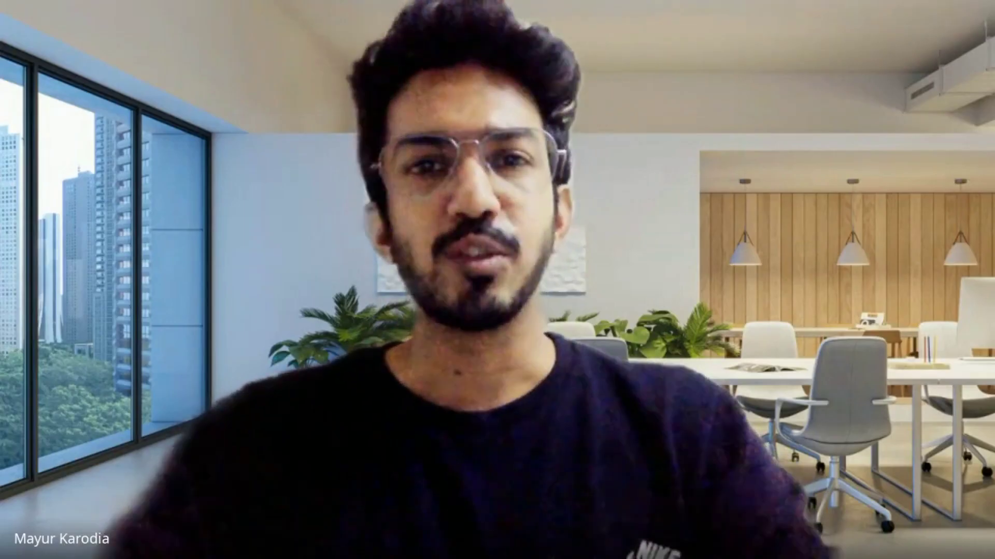